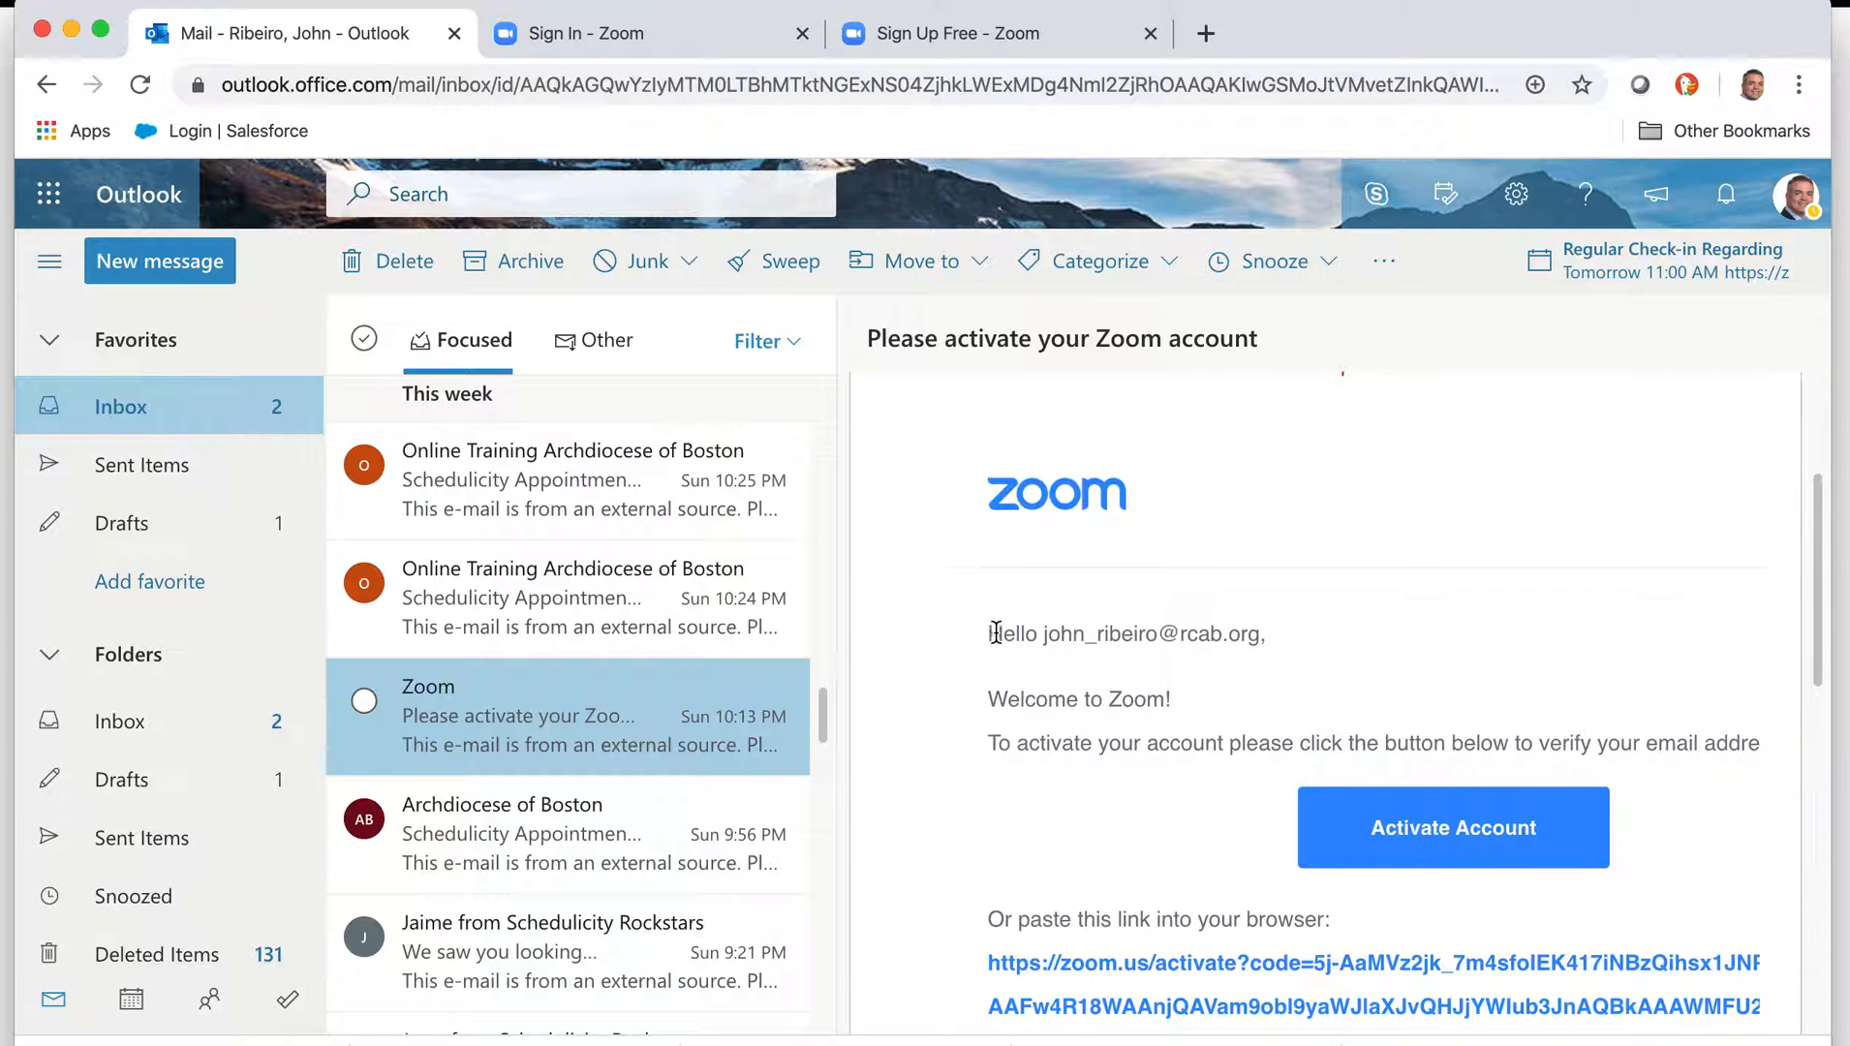
Step: Review the Zoom activation email, switch to the Zoom sign-in page, and sign in with the prefilled account credentials
scroll(996, 635, "down", 3)
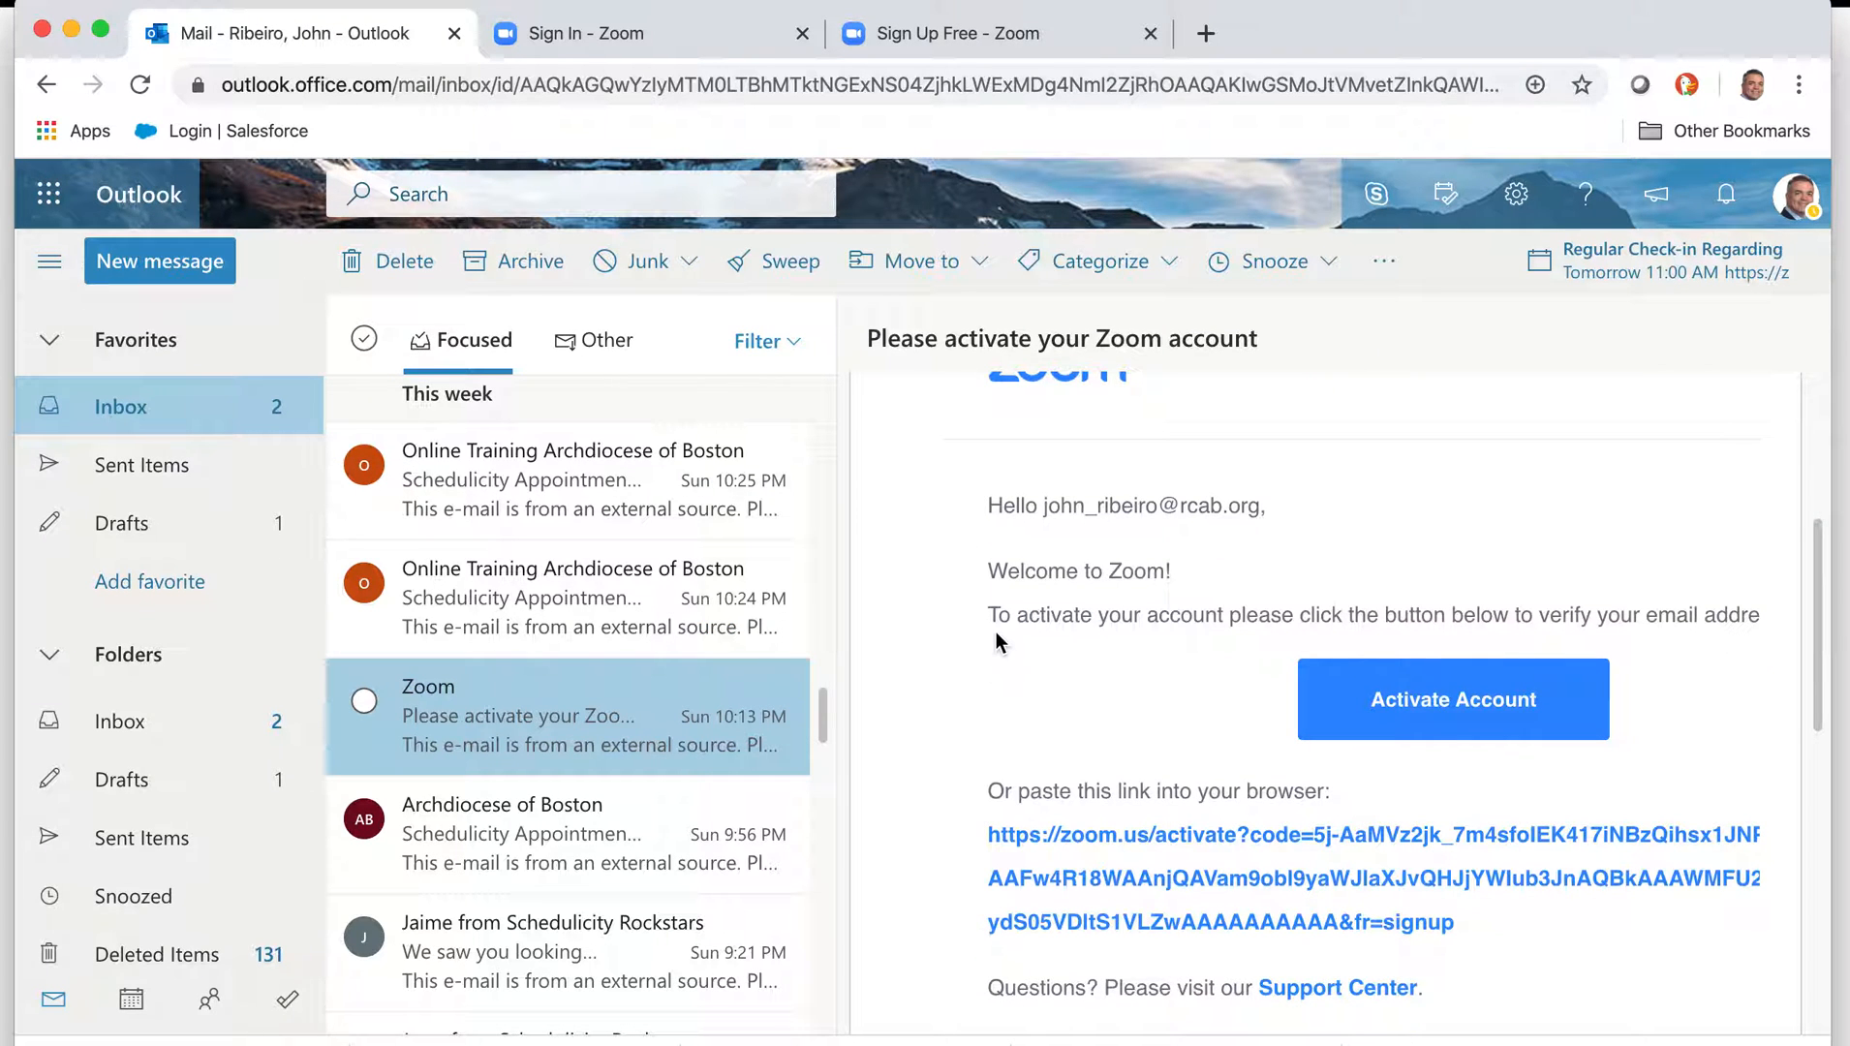
left_click(621, 27)
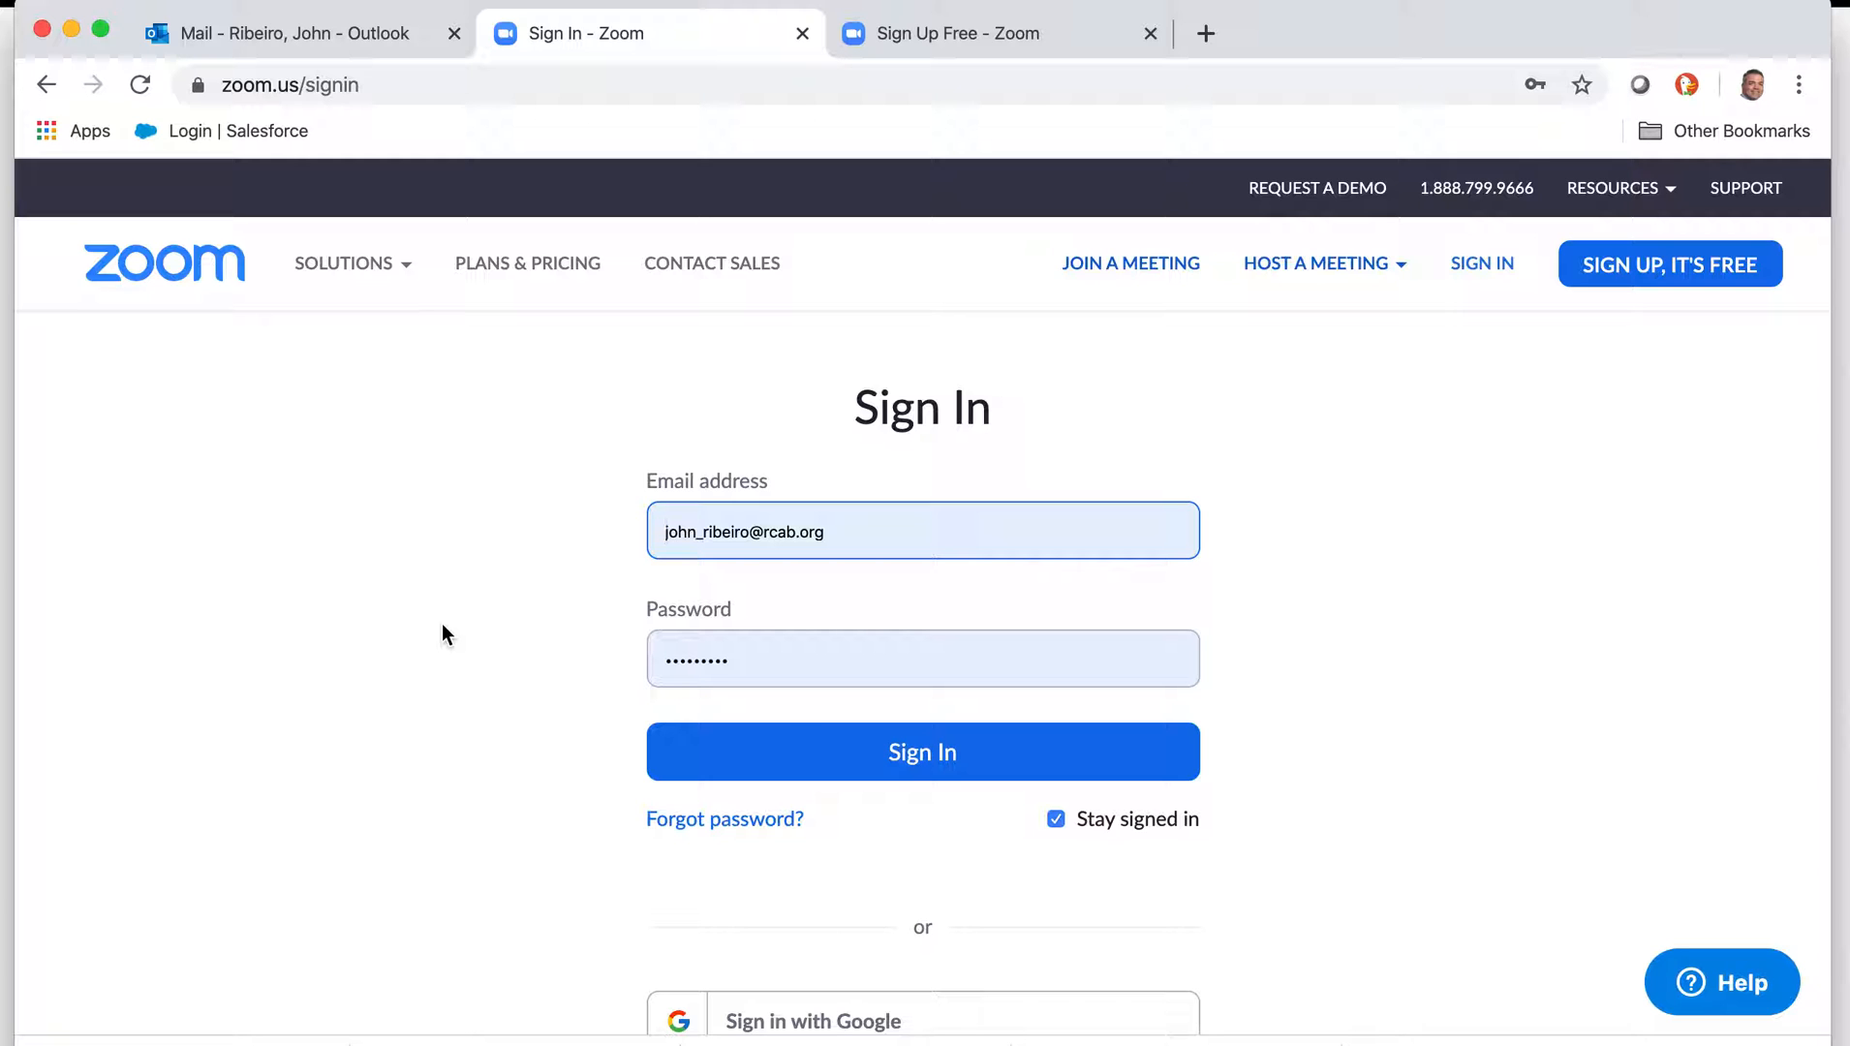
left_click(920, 765)
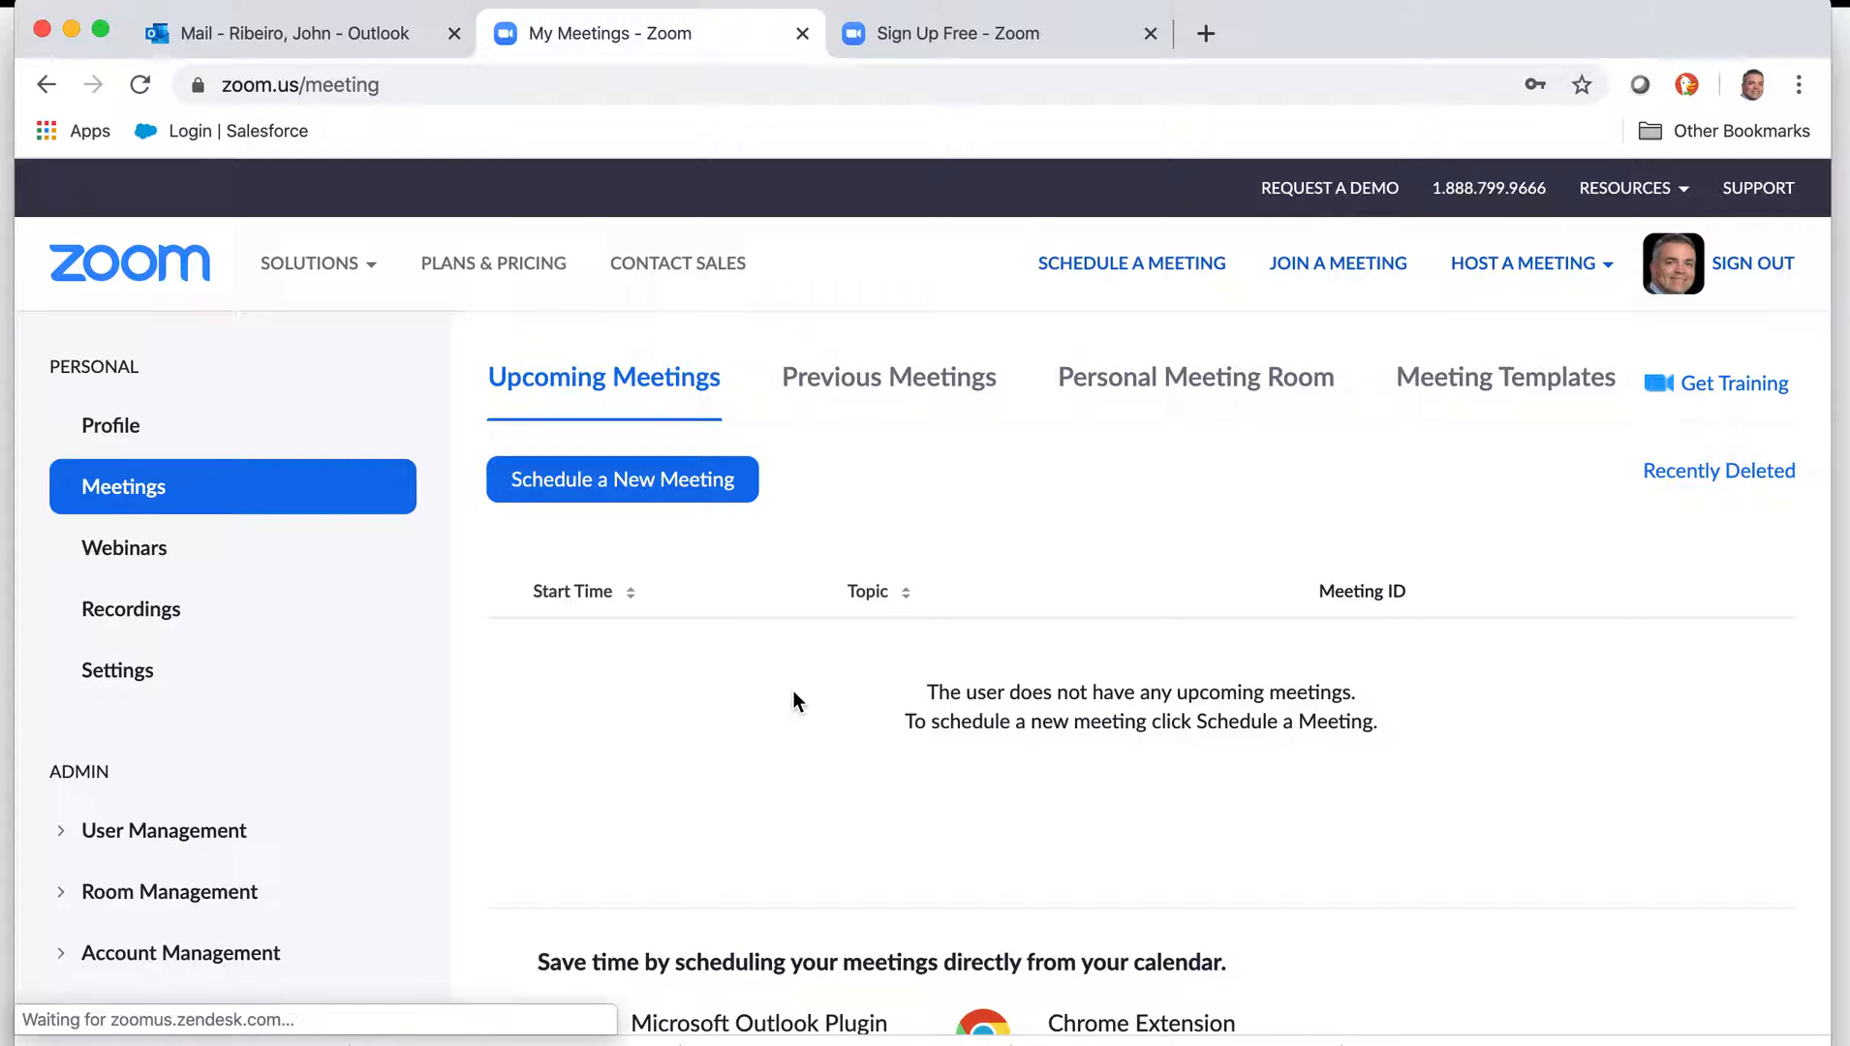
key("super+Tab")
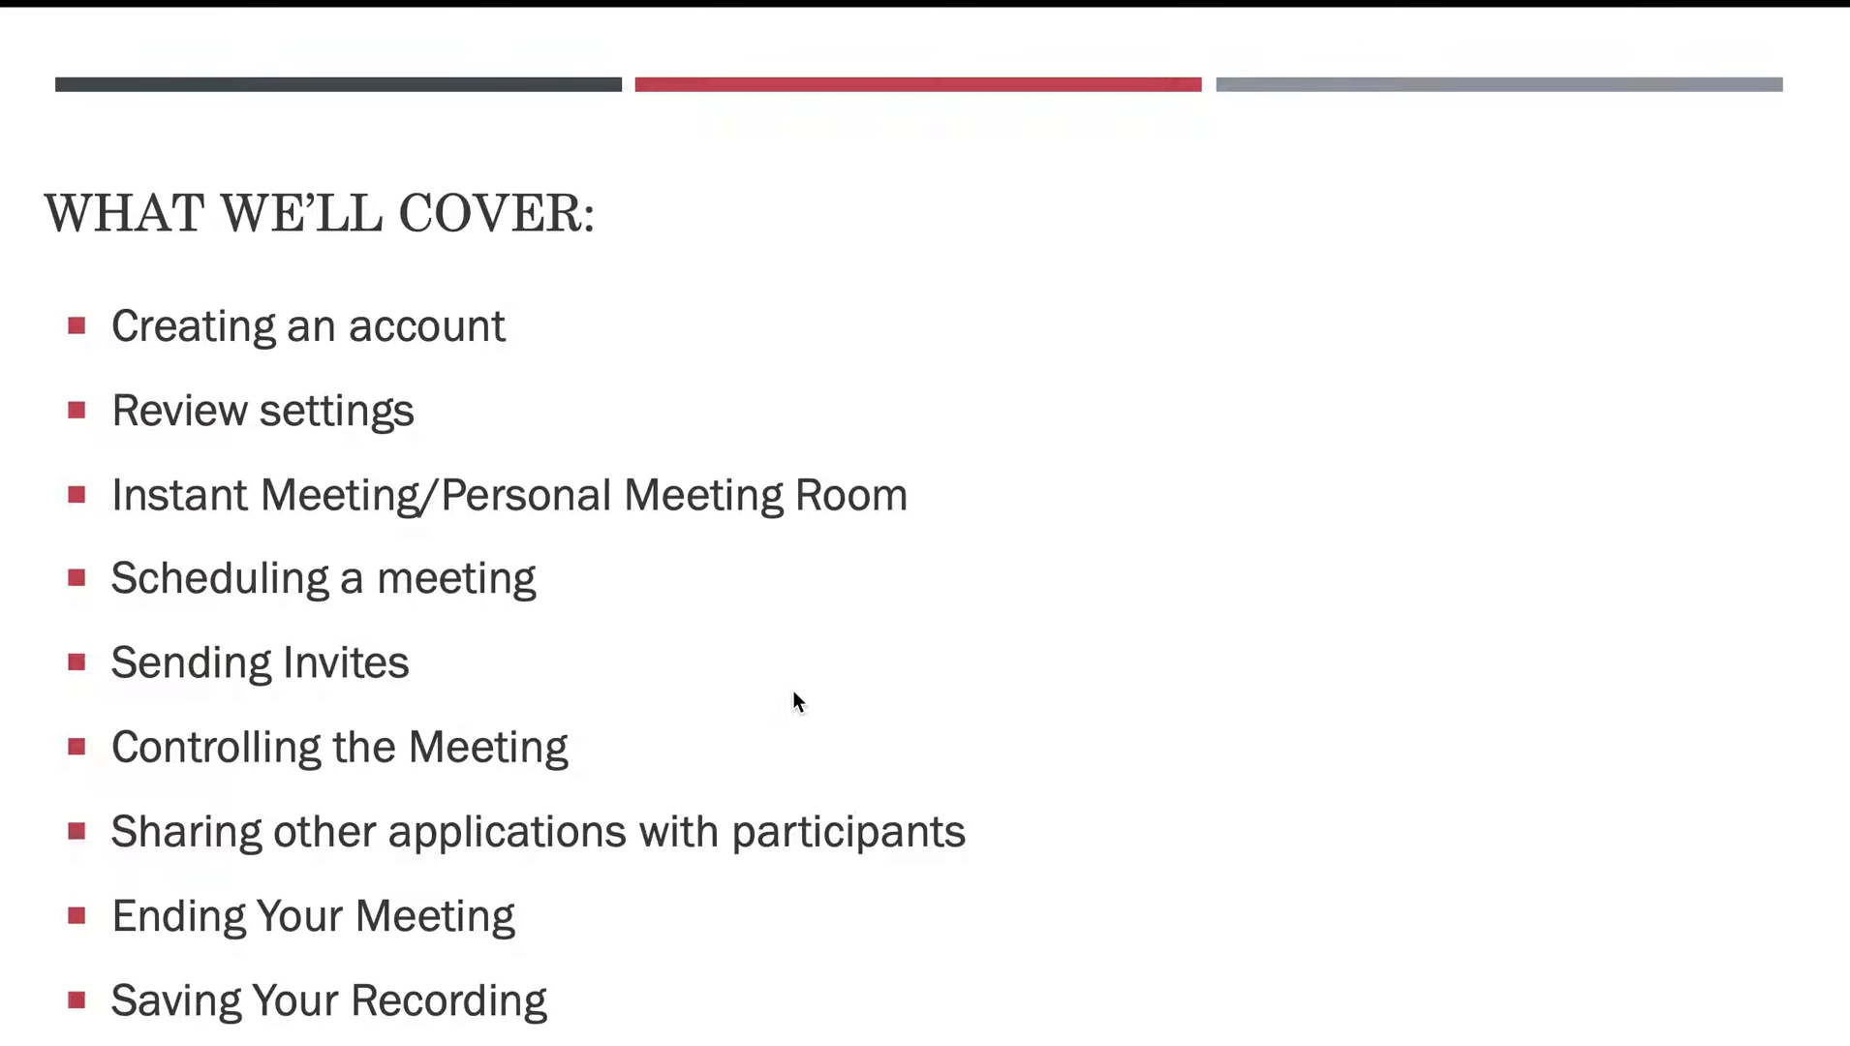
key("super+Tab")
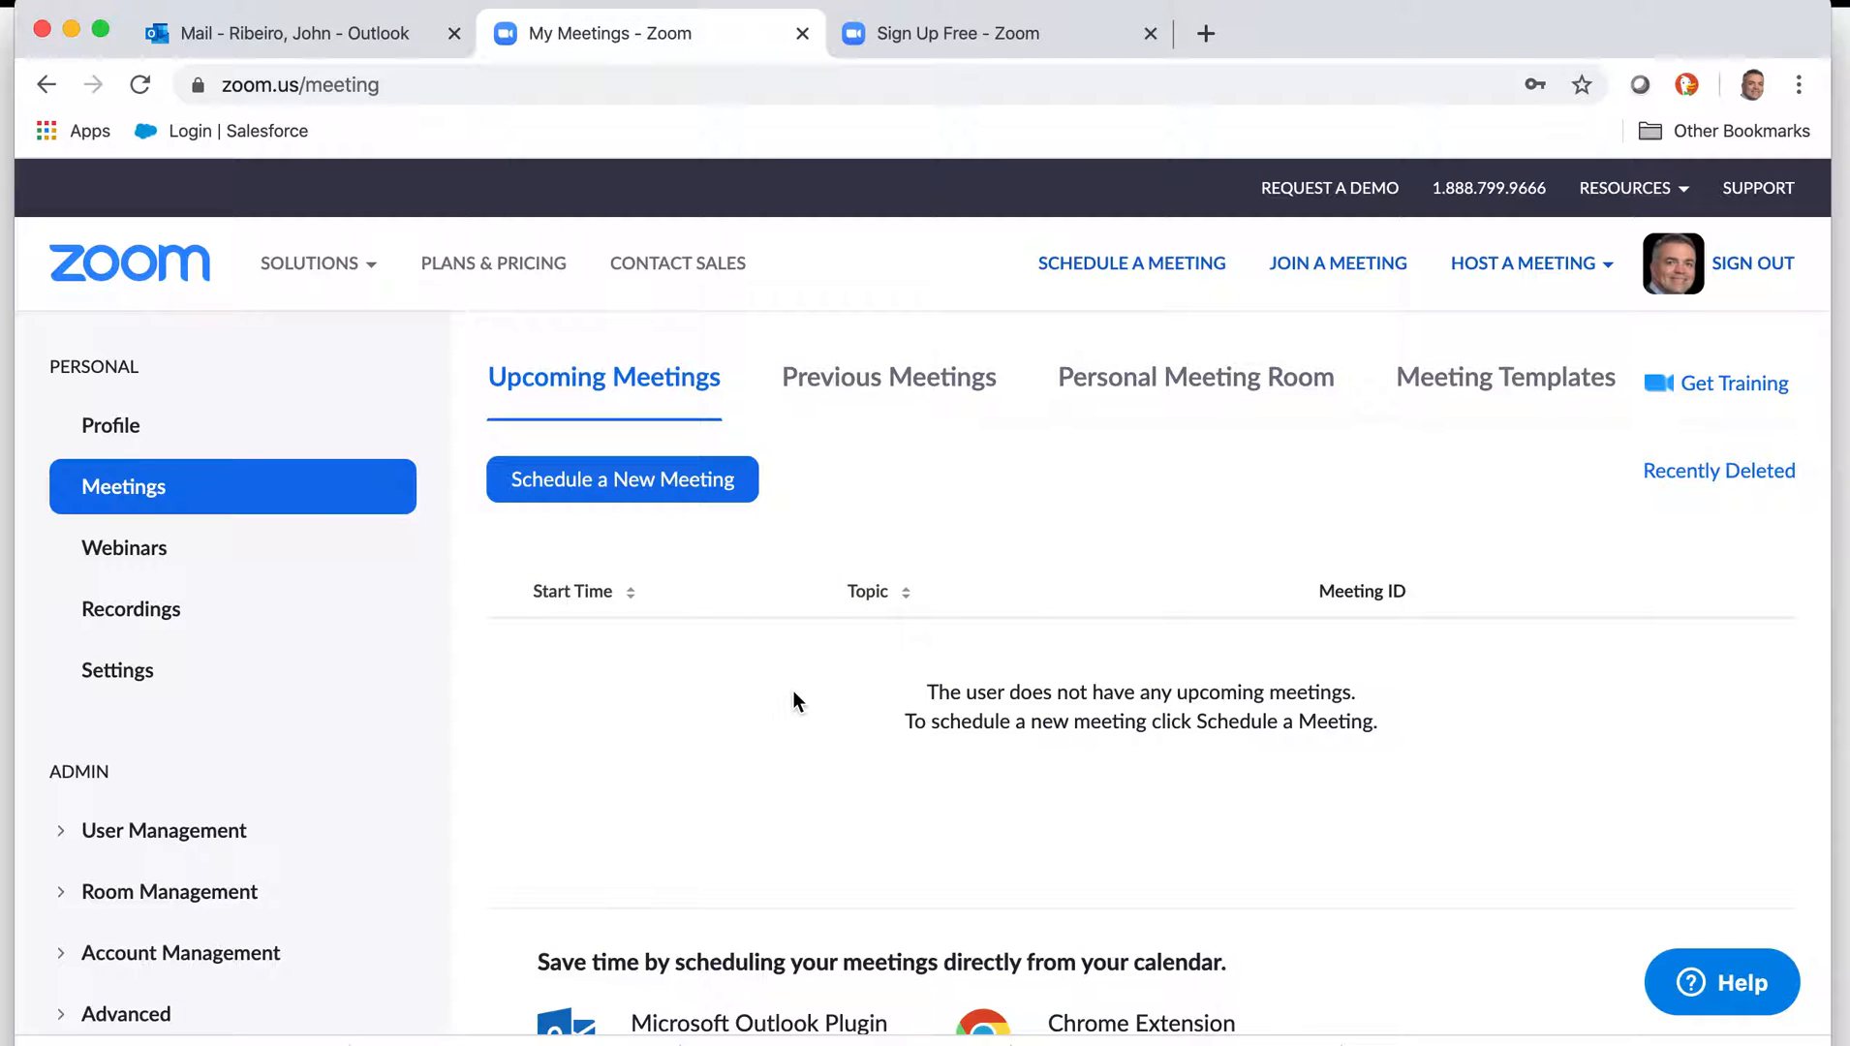
Step: Open the personal account settings and search the page for "mute" to review the participant muting option
left_click(117, 670)
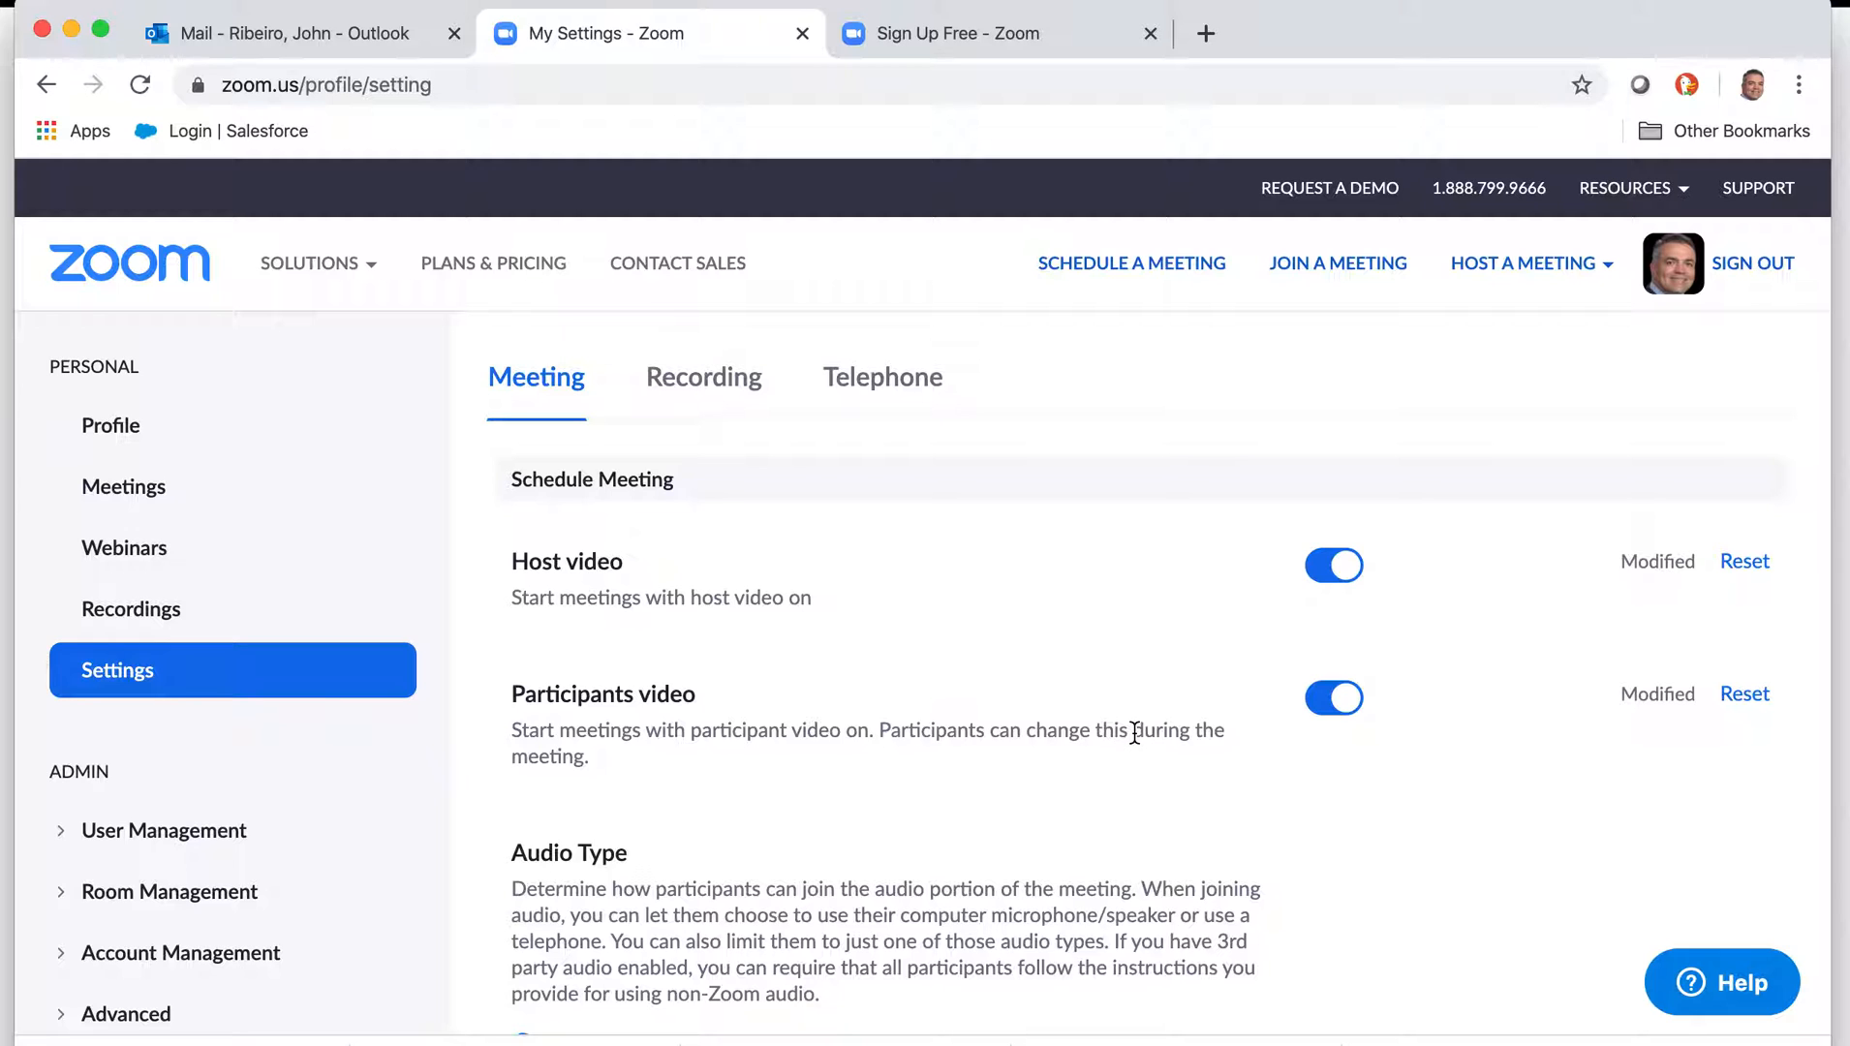
key("super+f")
type("mu")
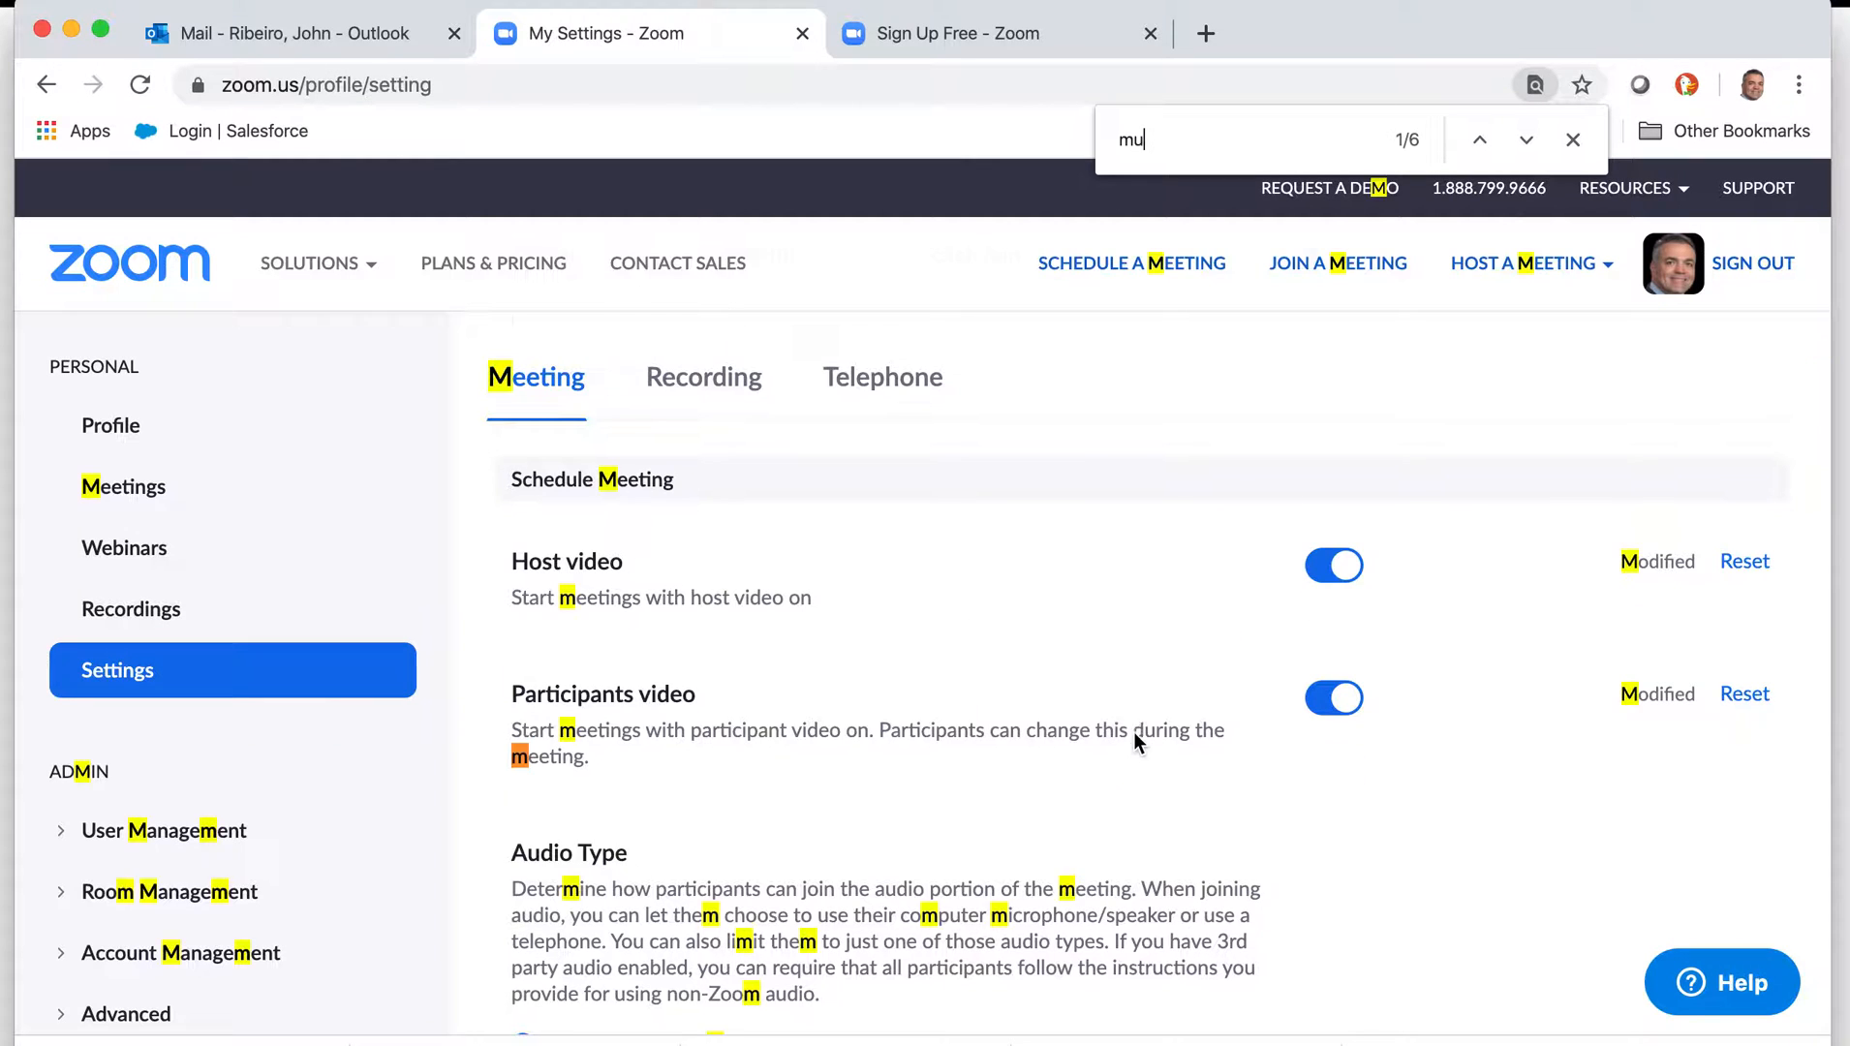
type("te")
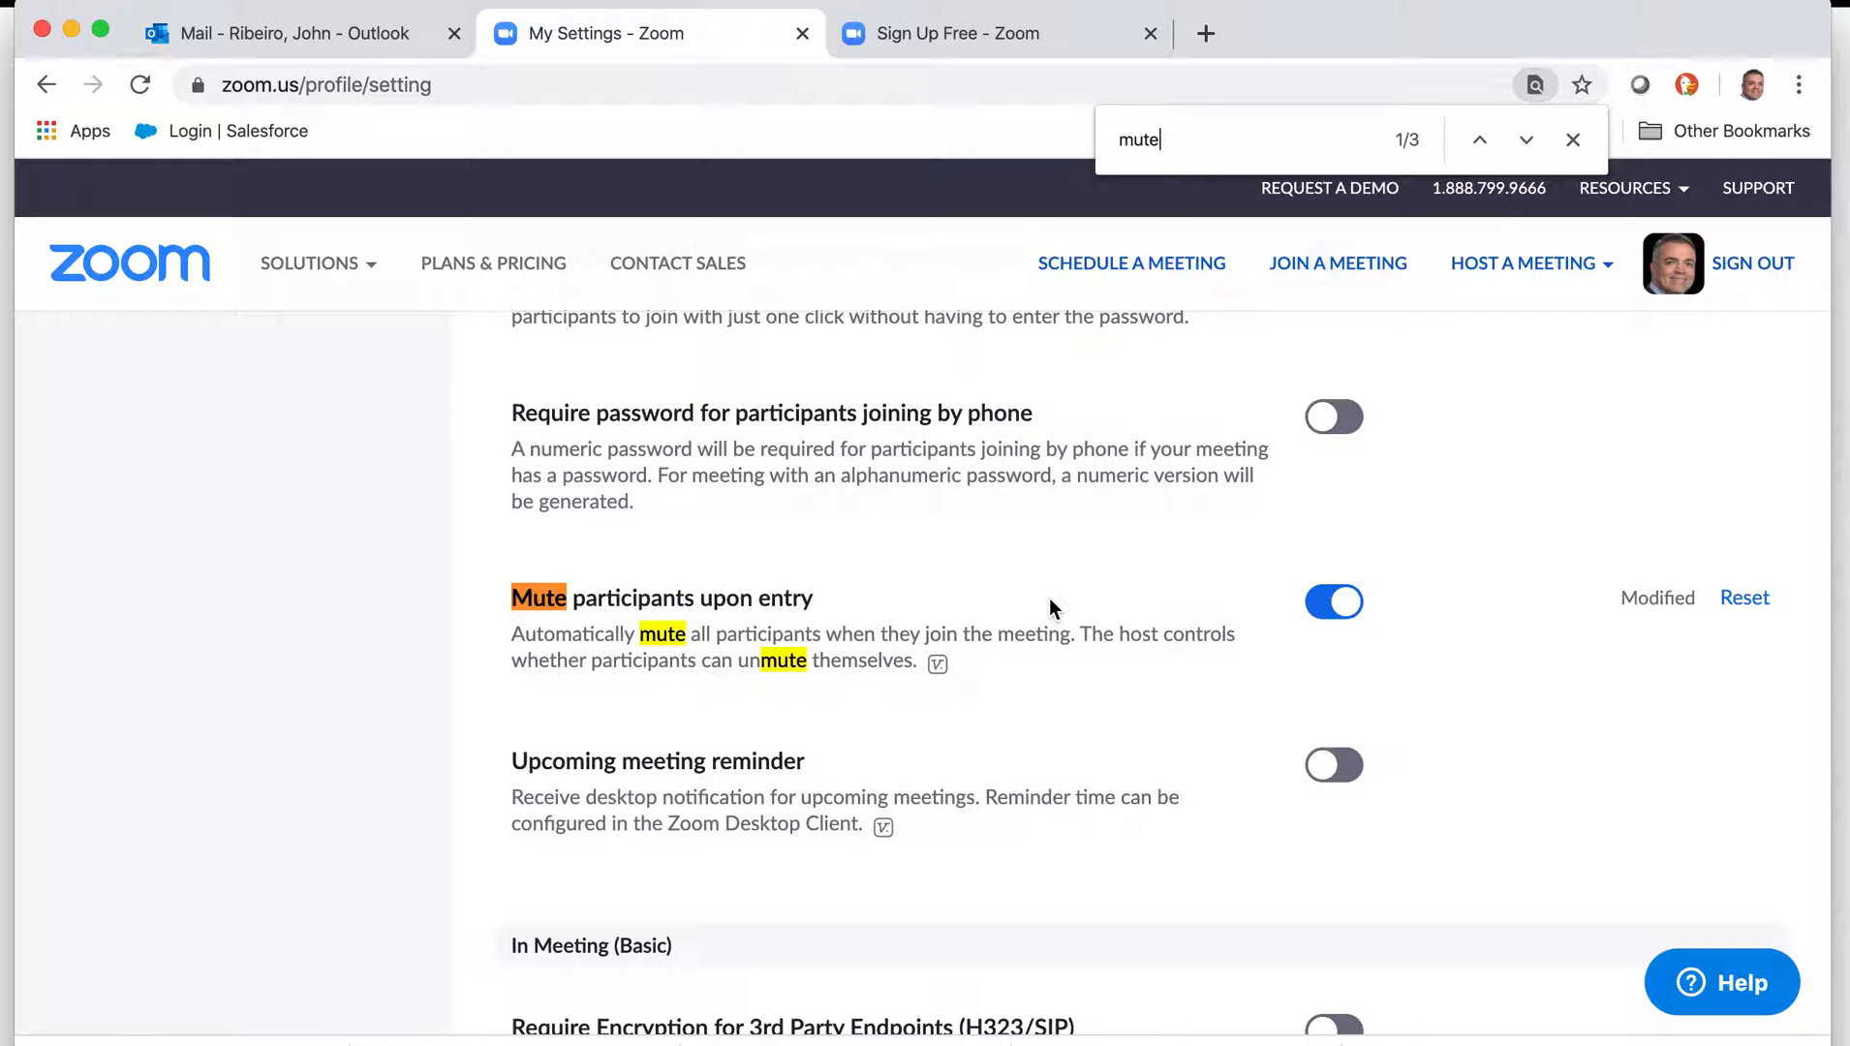
Step: Search the meeting settings for "verb" to review the nonverbal feedback option, and close the page search
left_click_drag(1177, 136, 1119, 137)
type("verb")
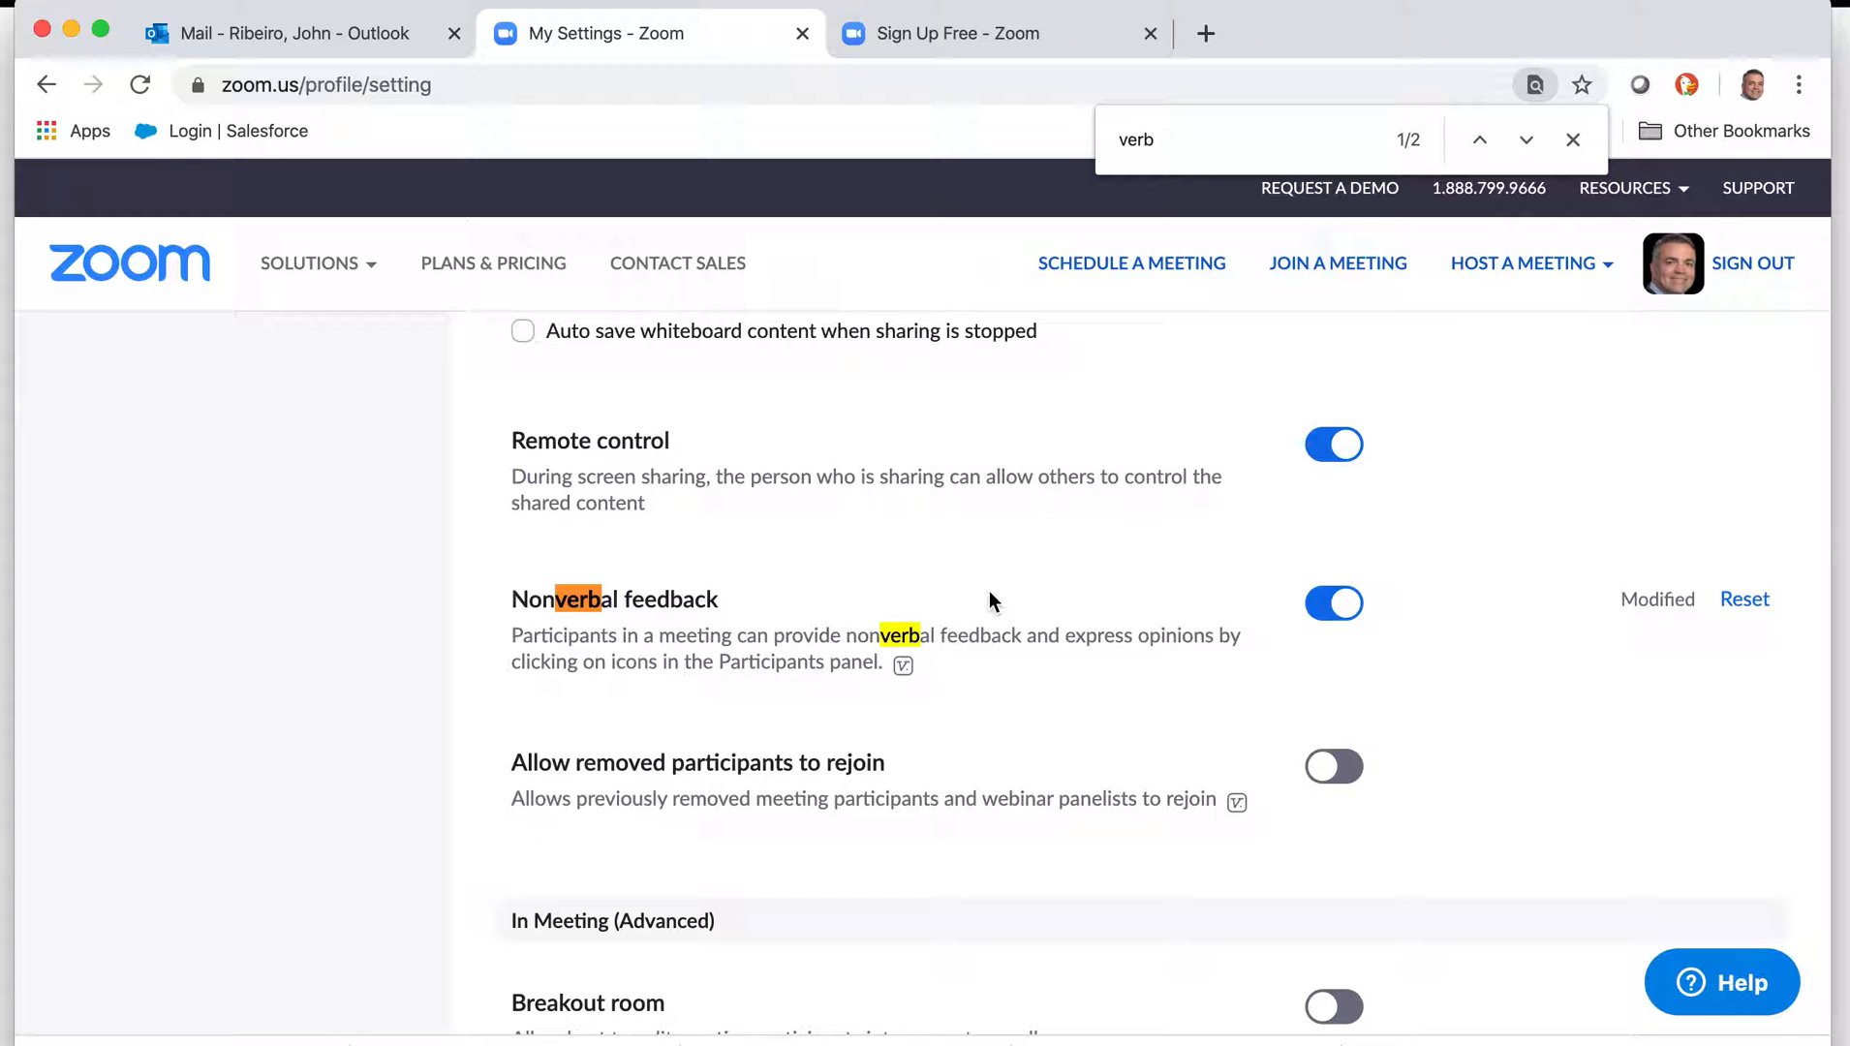
left_click(1572, 139)
Step: Review the account's recording settings and its telephone settings
scroll(1067, 399, "up", 20)
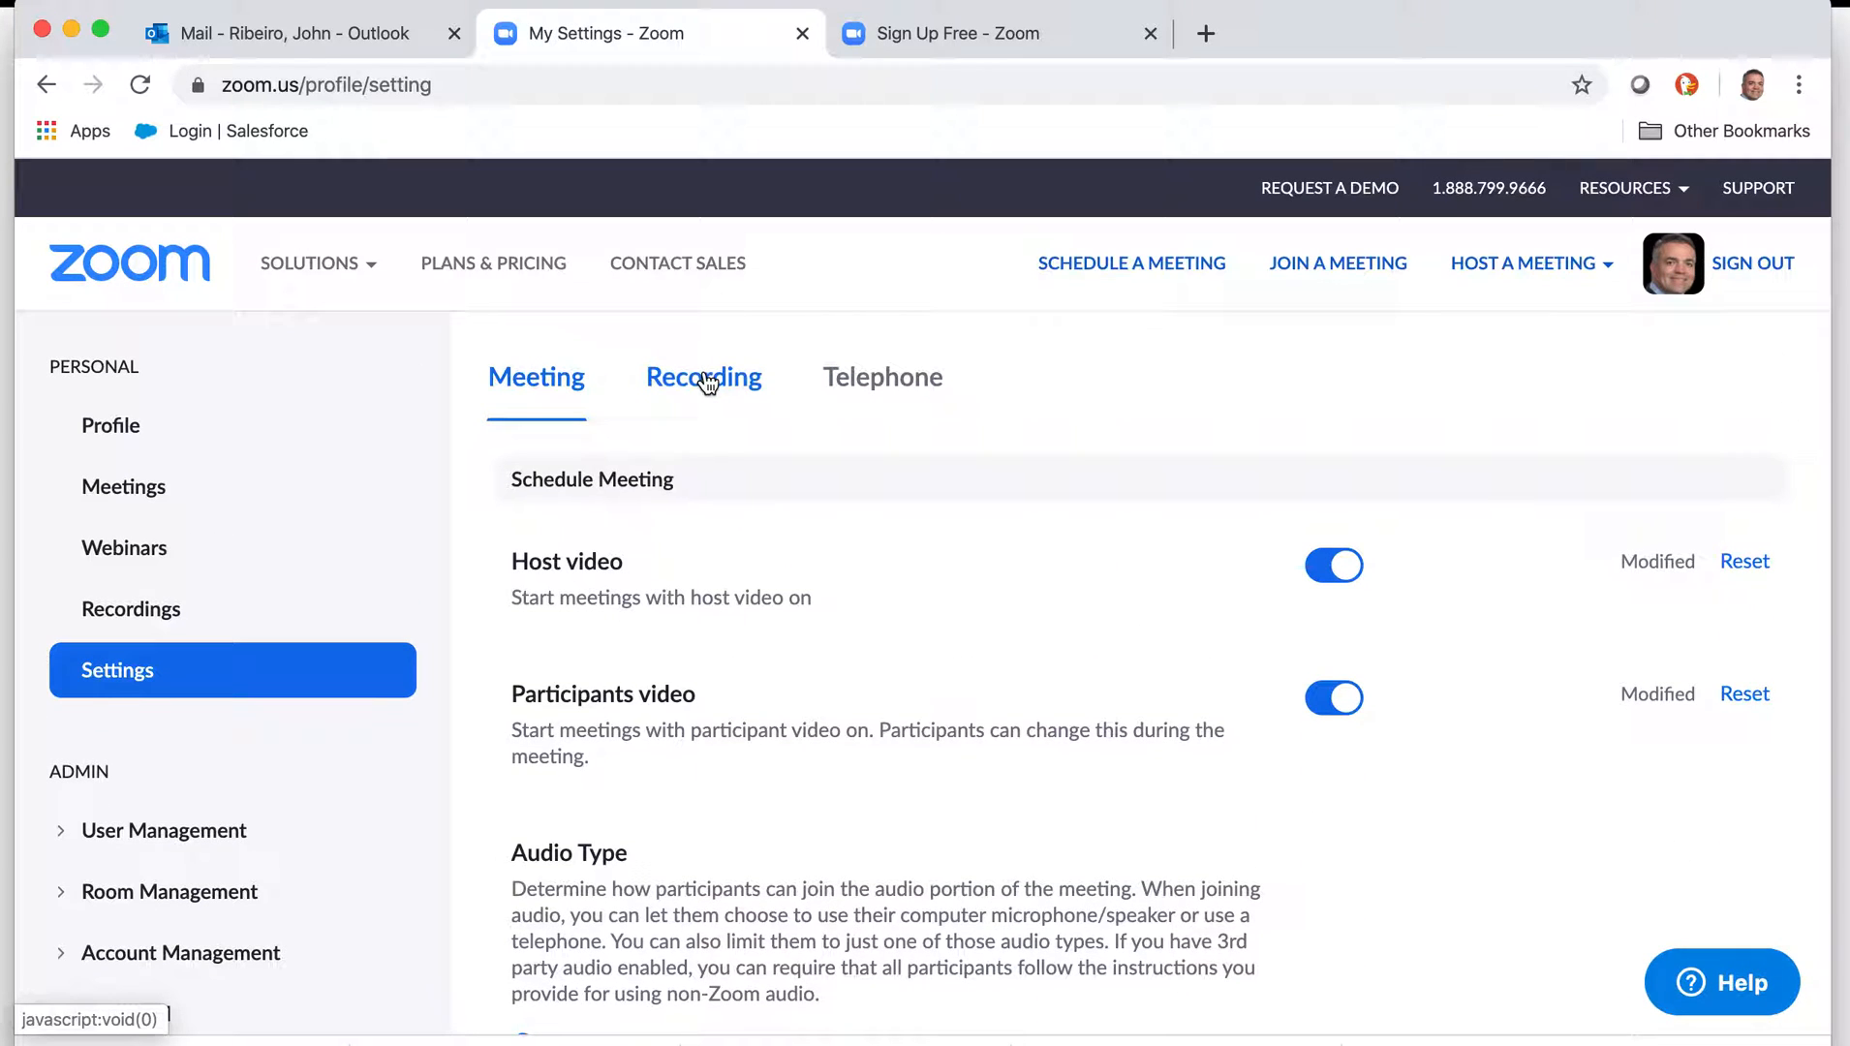
left_click(706, 380)
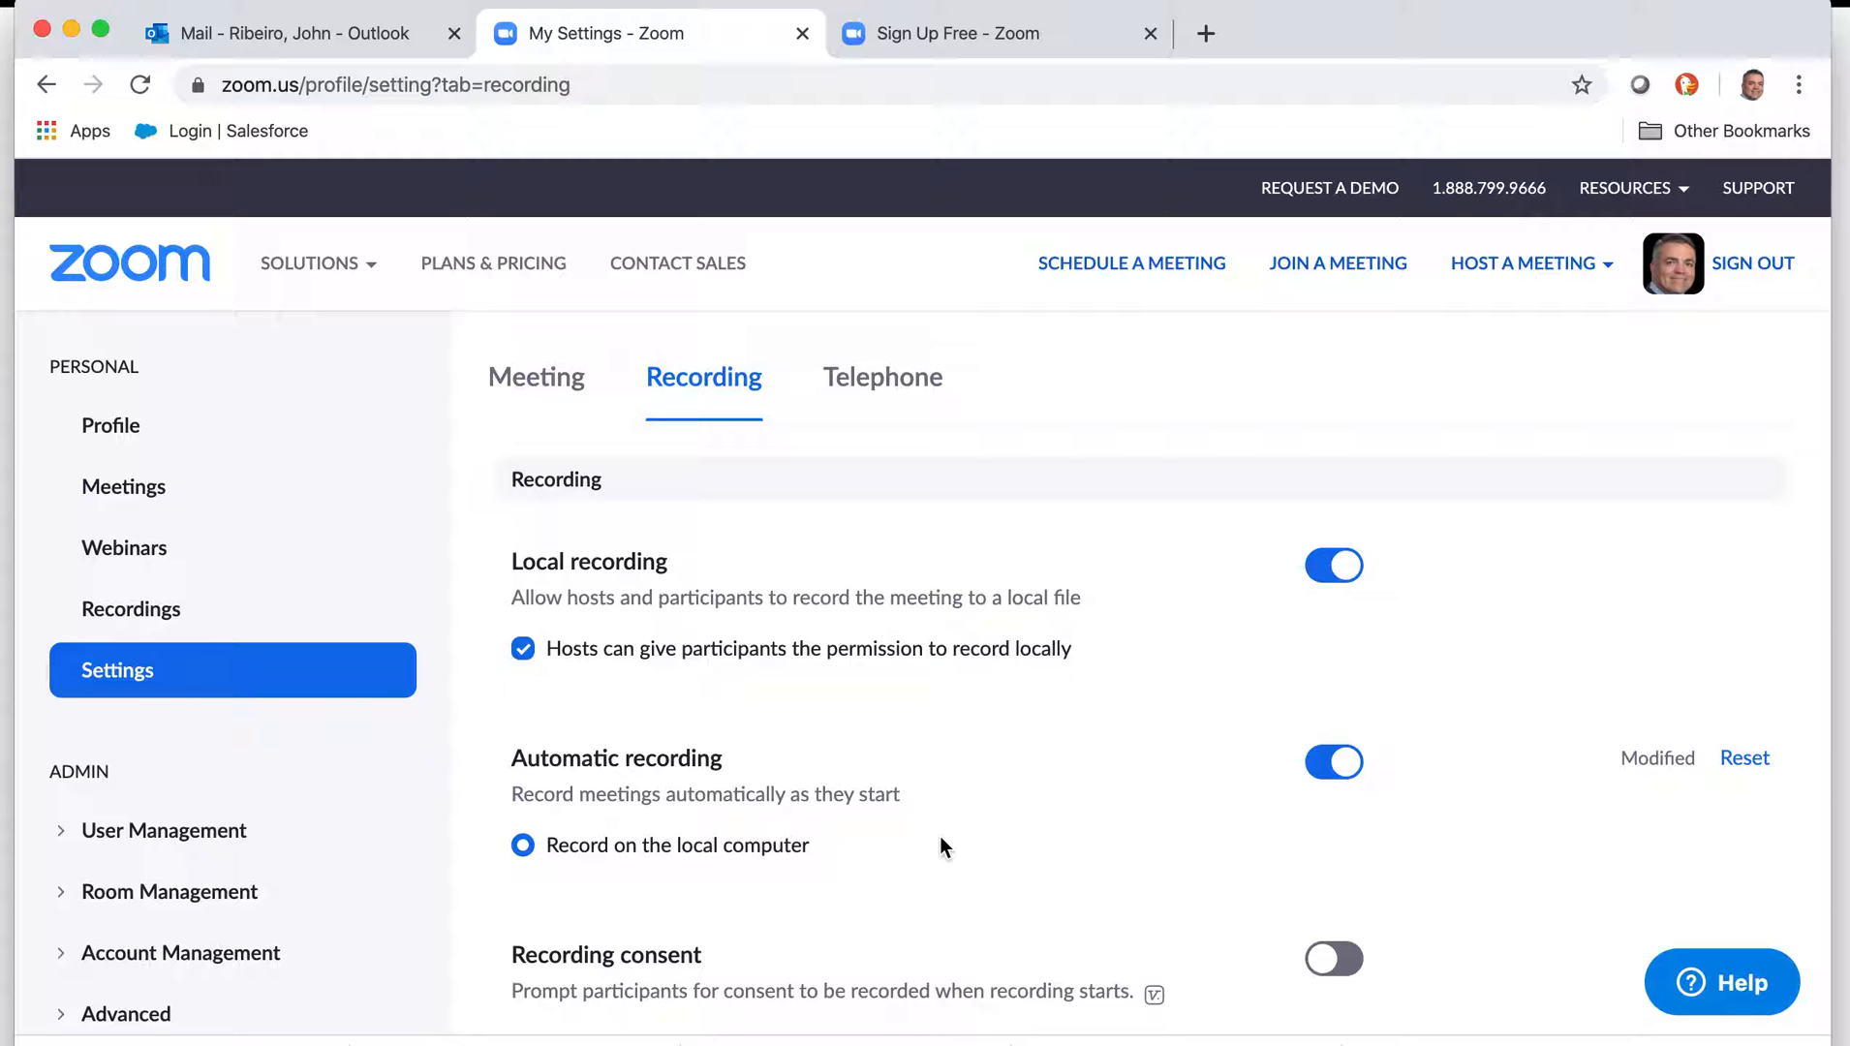
left_click(889, 380)
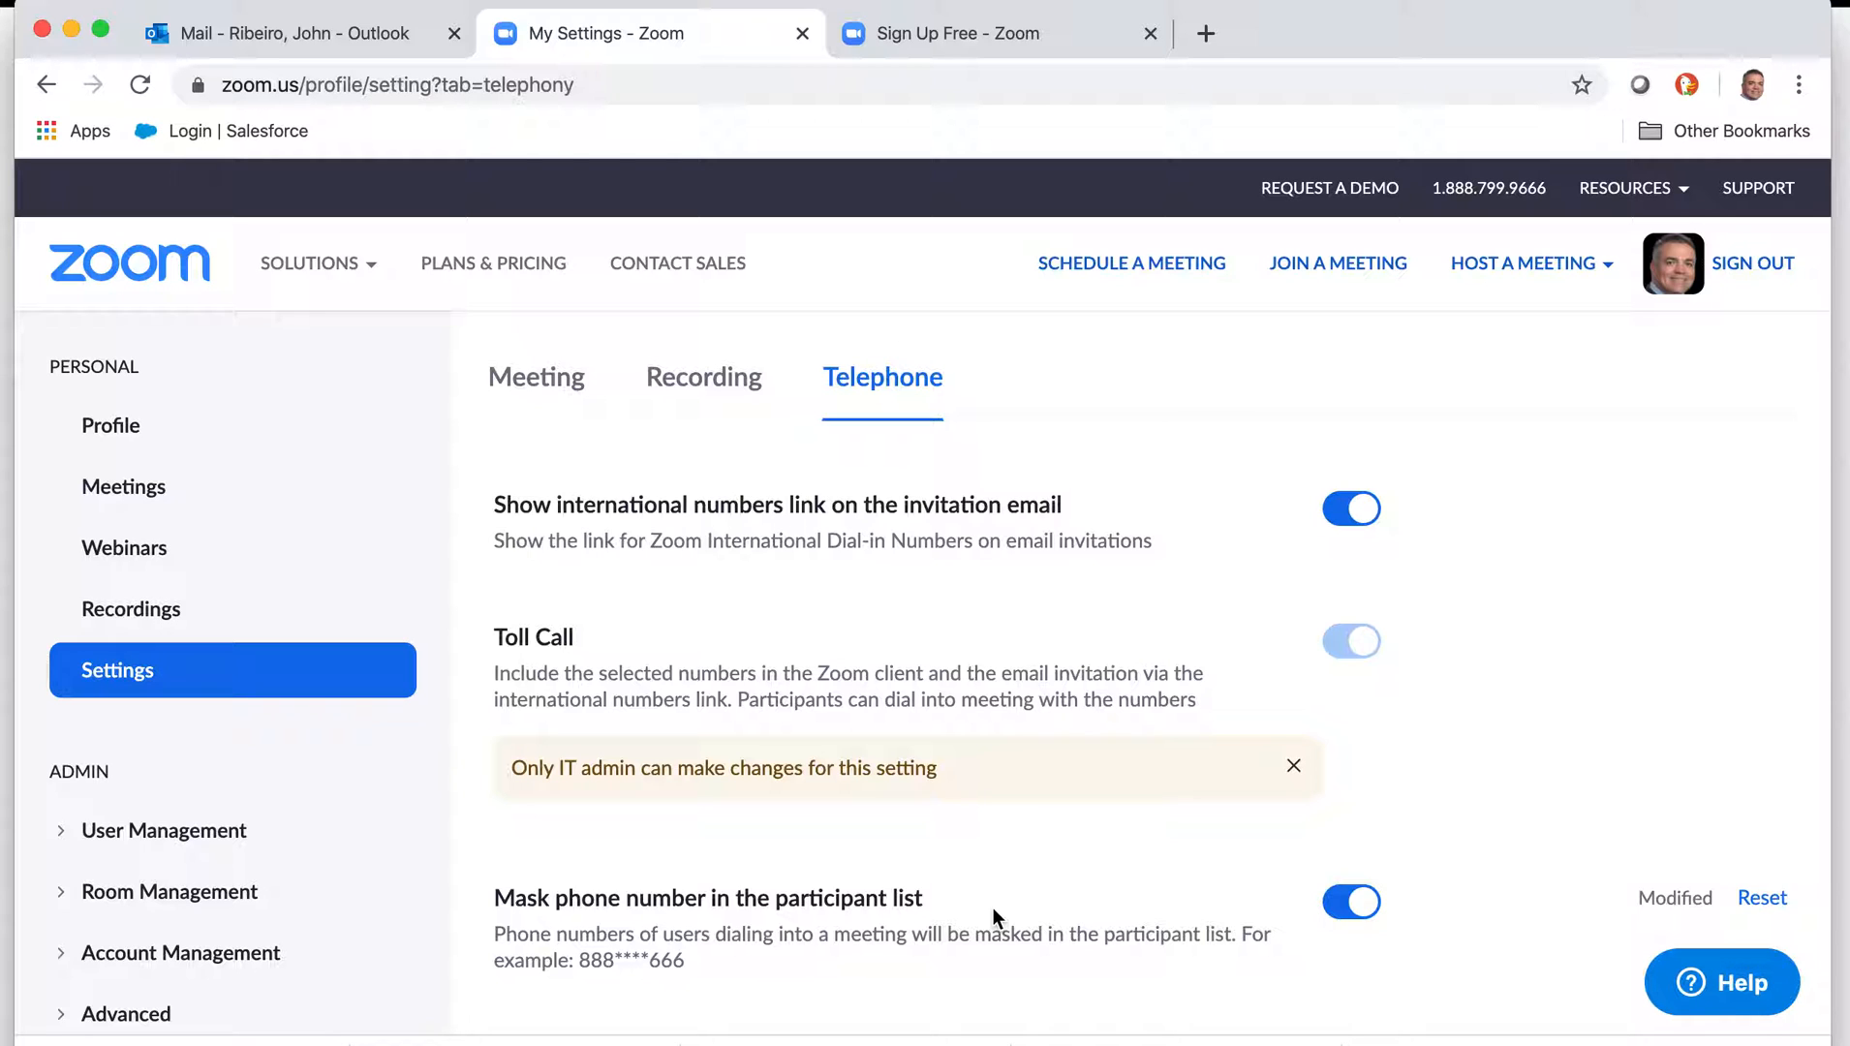
key("super+Tab")
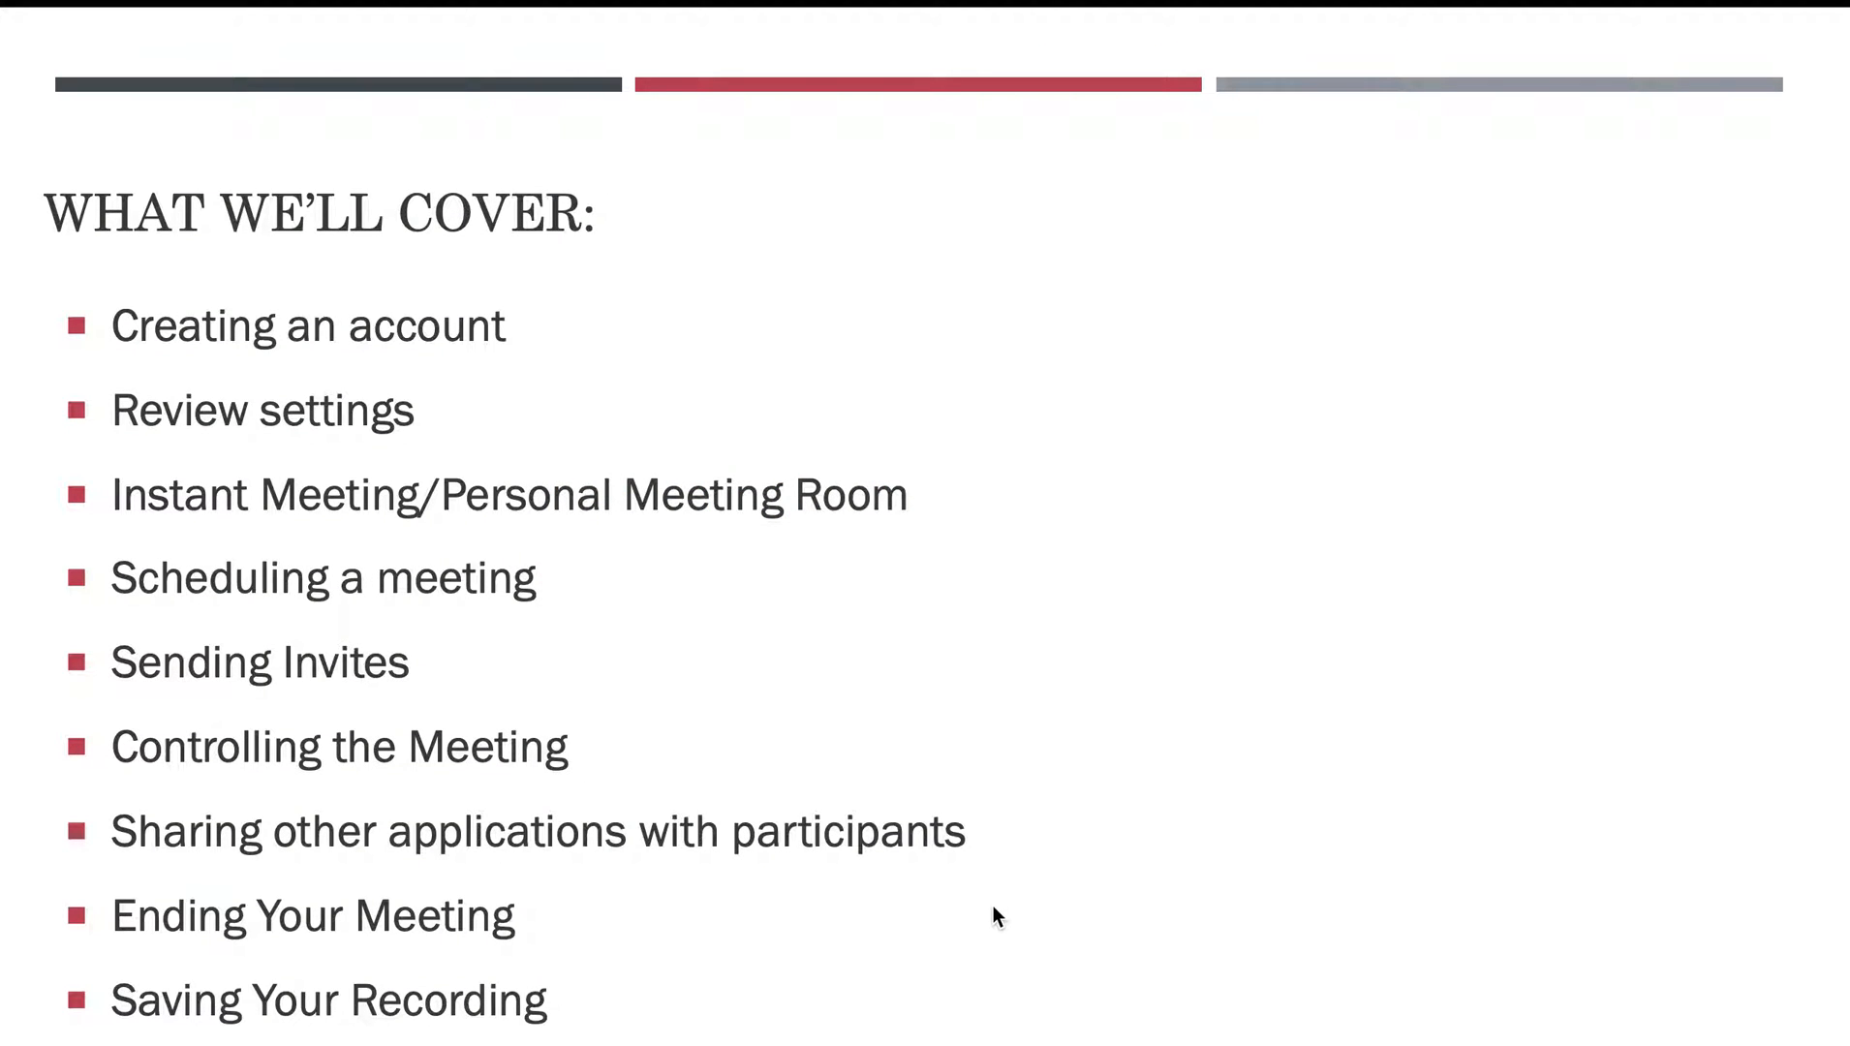
key("super+Tab")
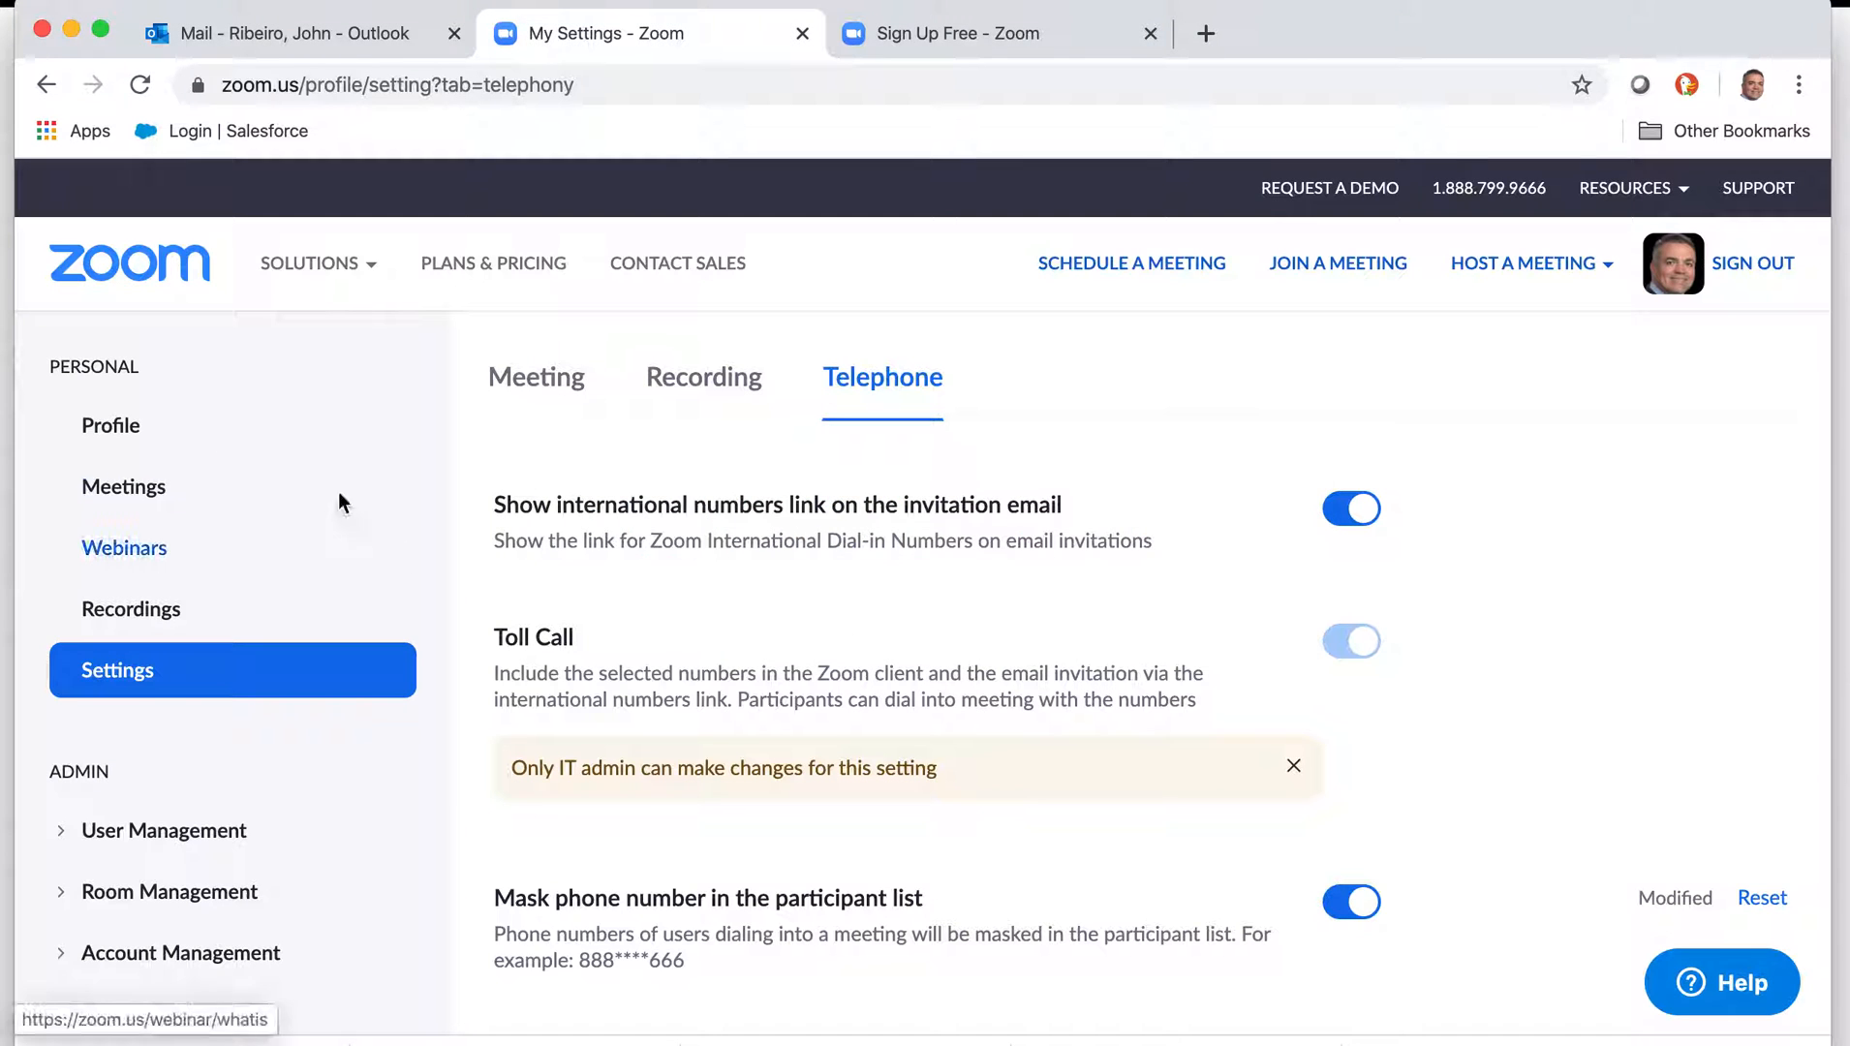
Step: Open the Personal Meeting Room from the meetings area and examine its ID, password, join URL, video, audio and meeting options
left_click(132, 487)
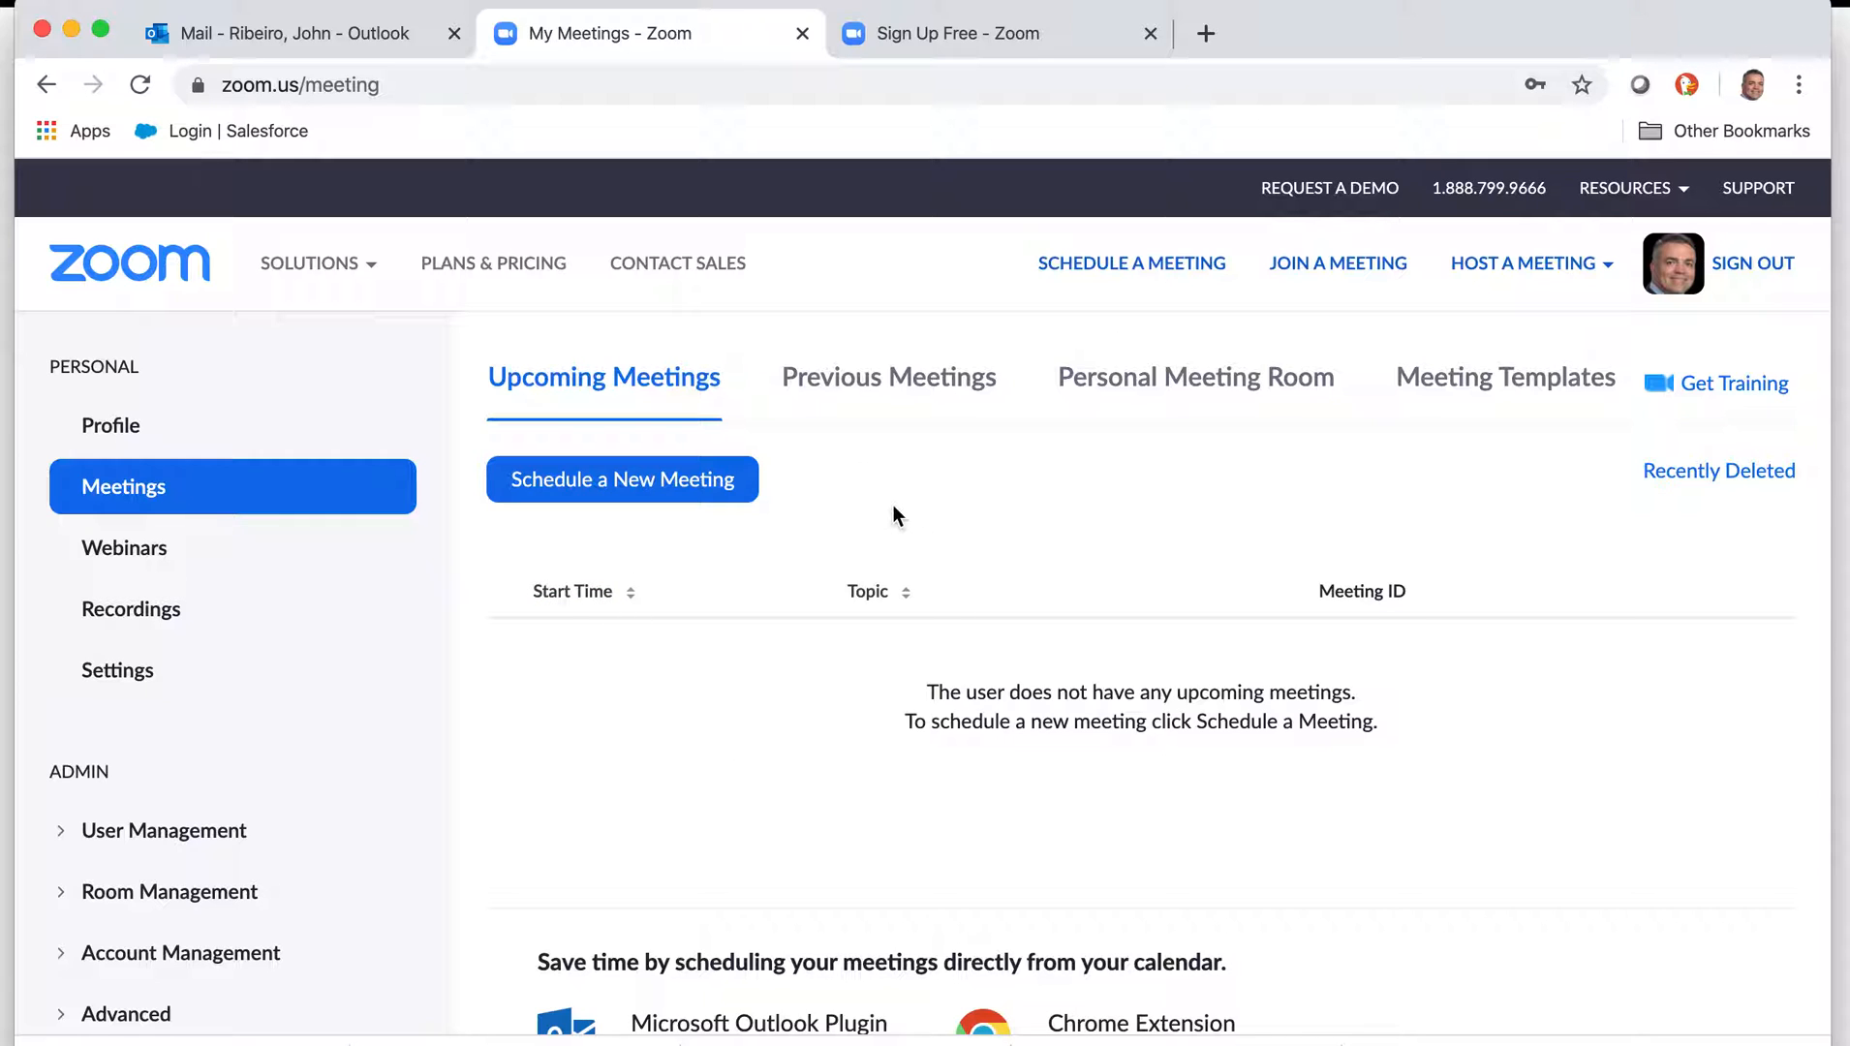
left_click(1207, 397)
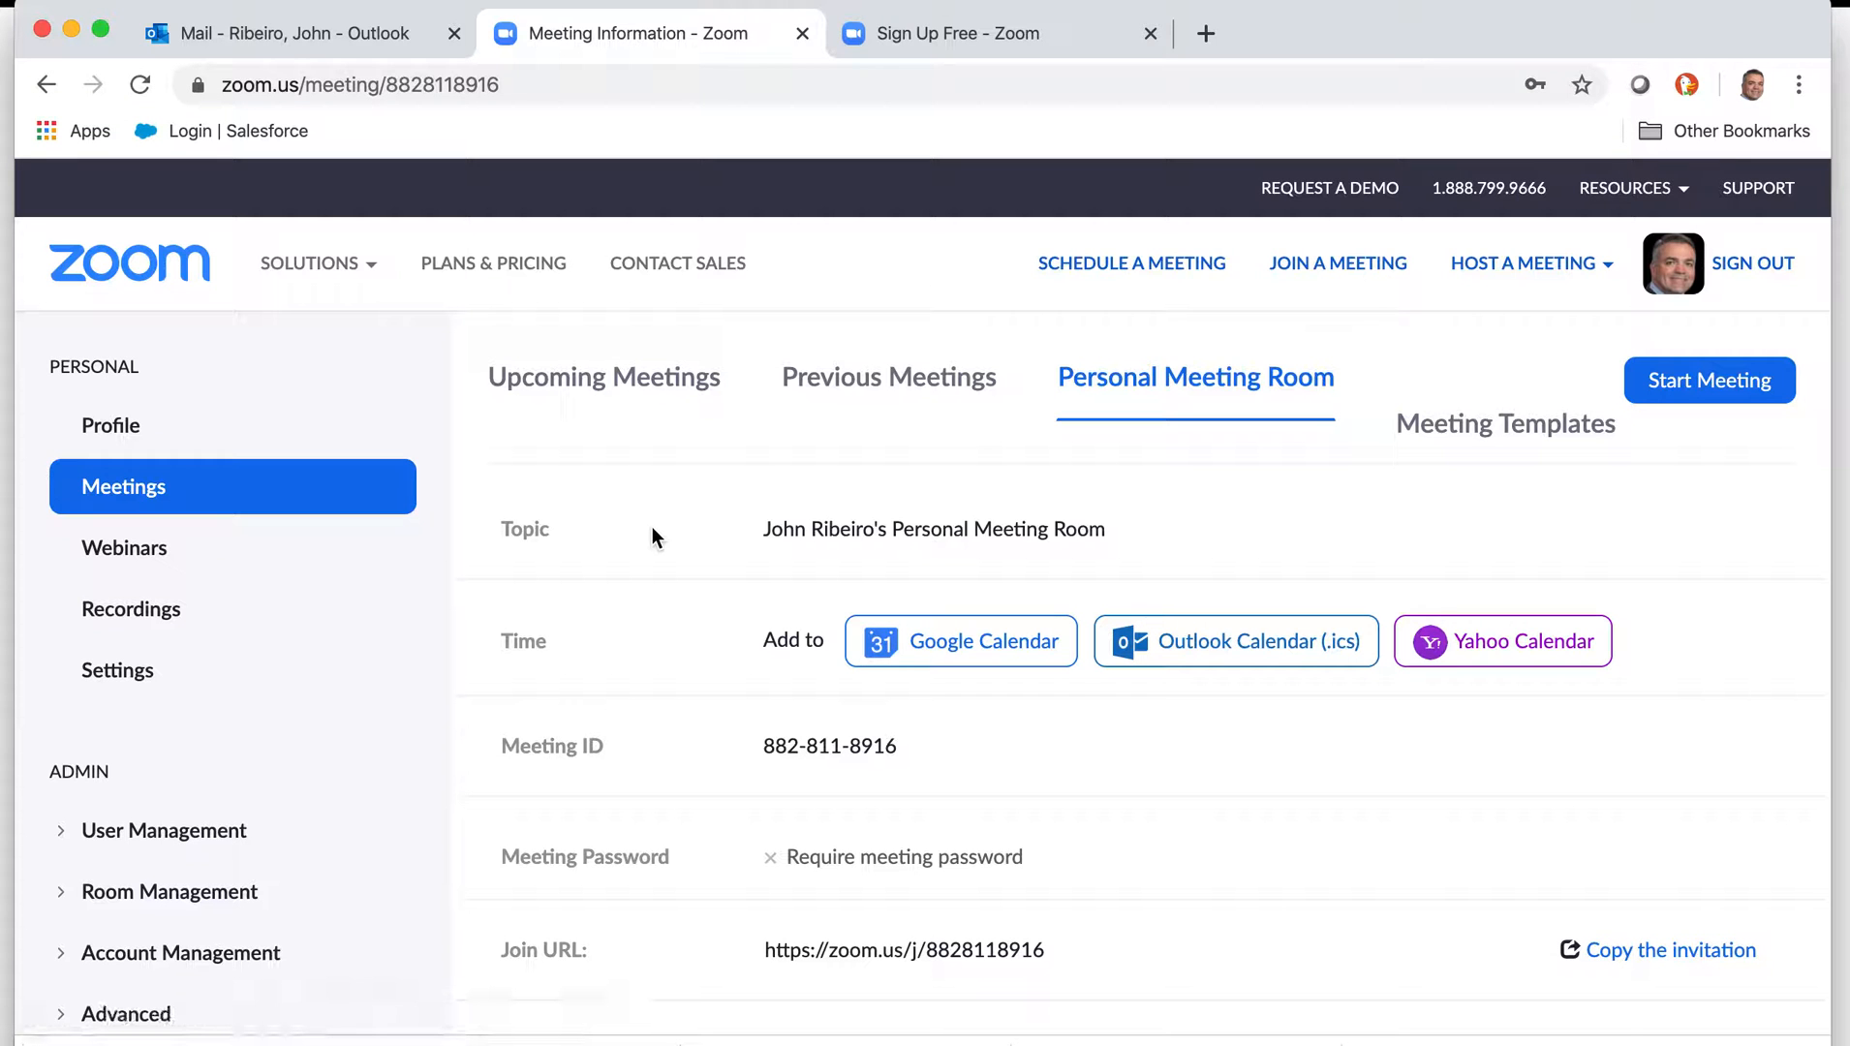
scroll(652, 528, "down", 3)
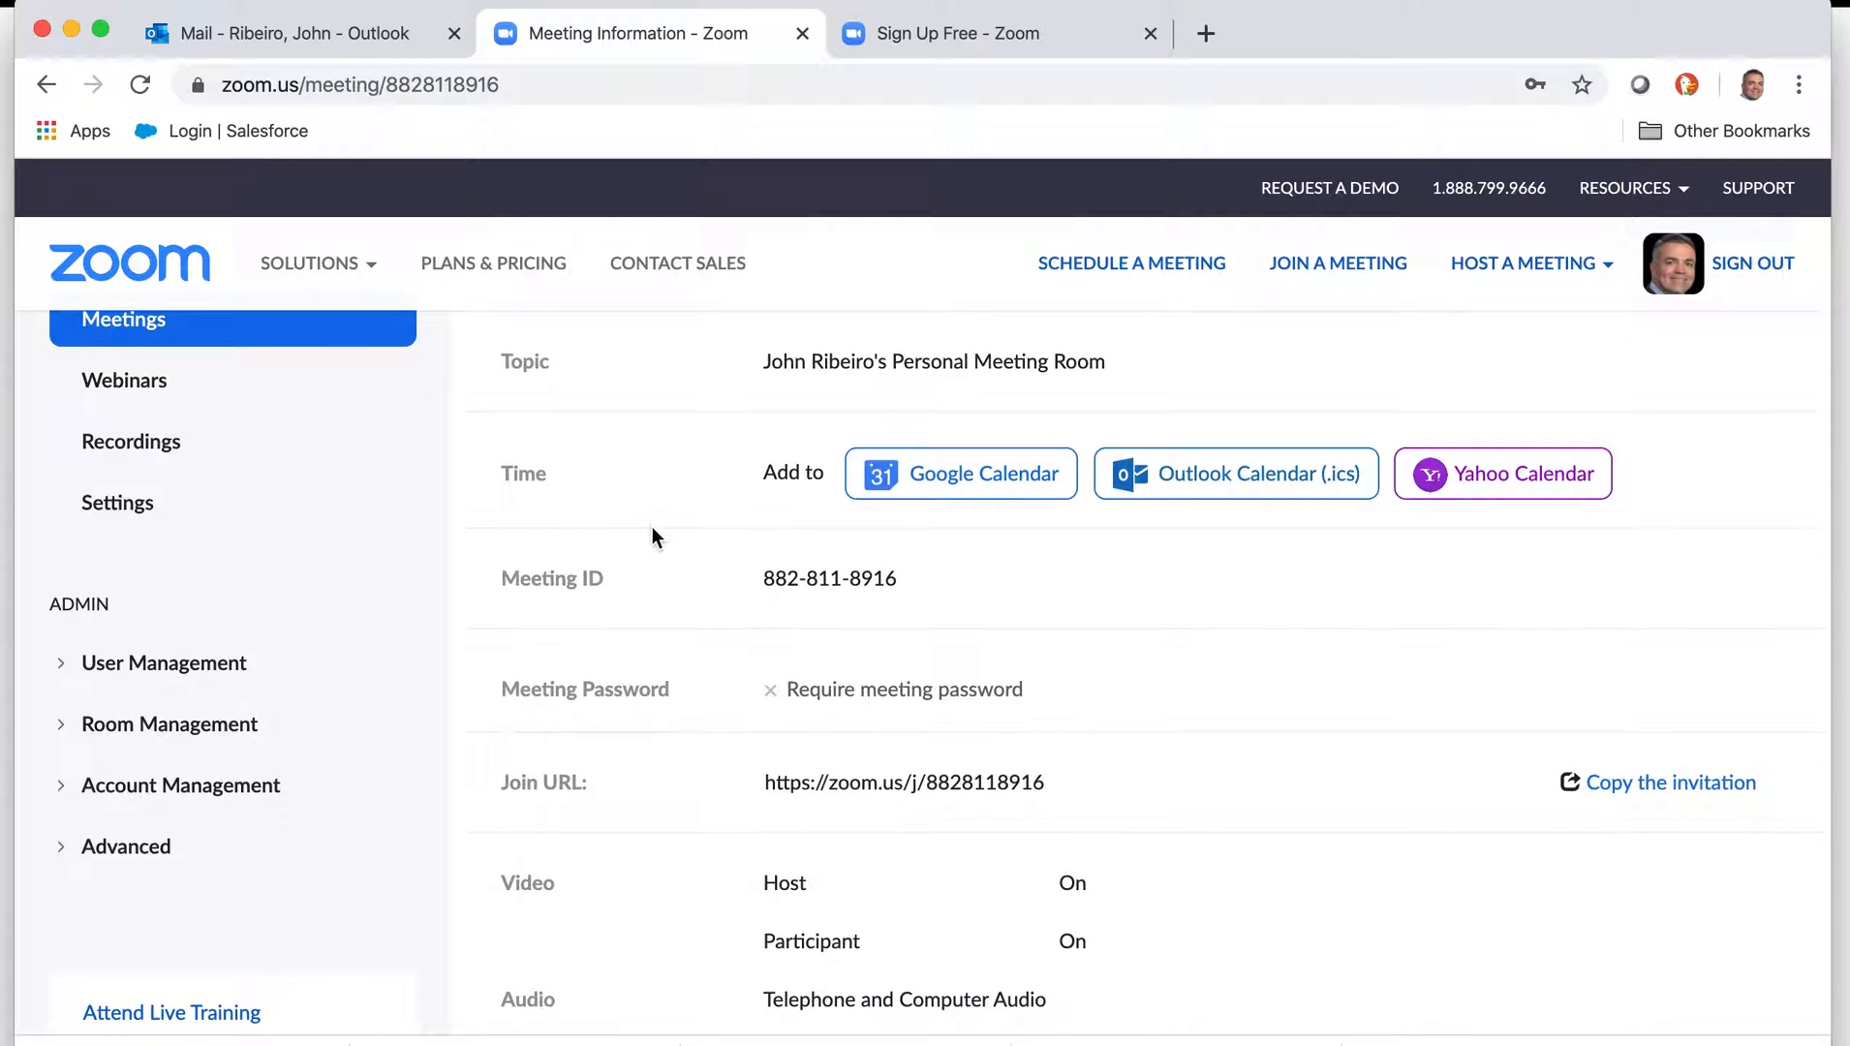
scroll(652, 527, "down", 2)
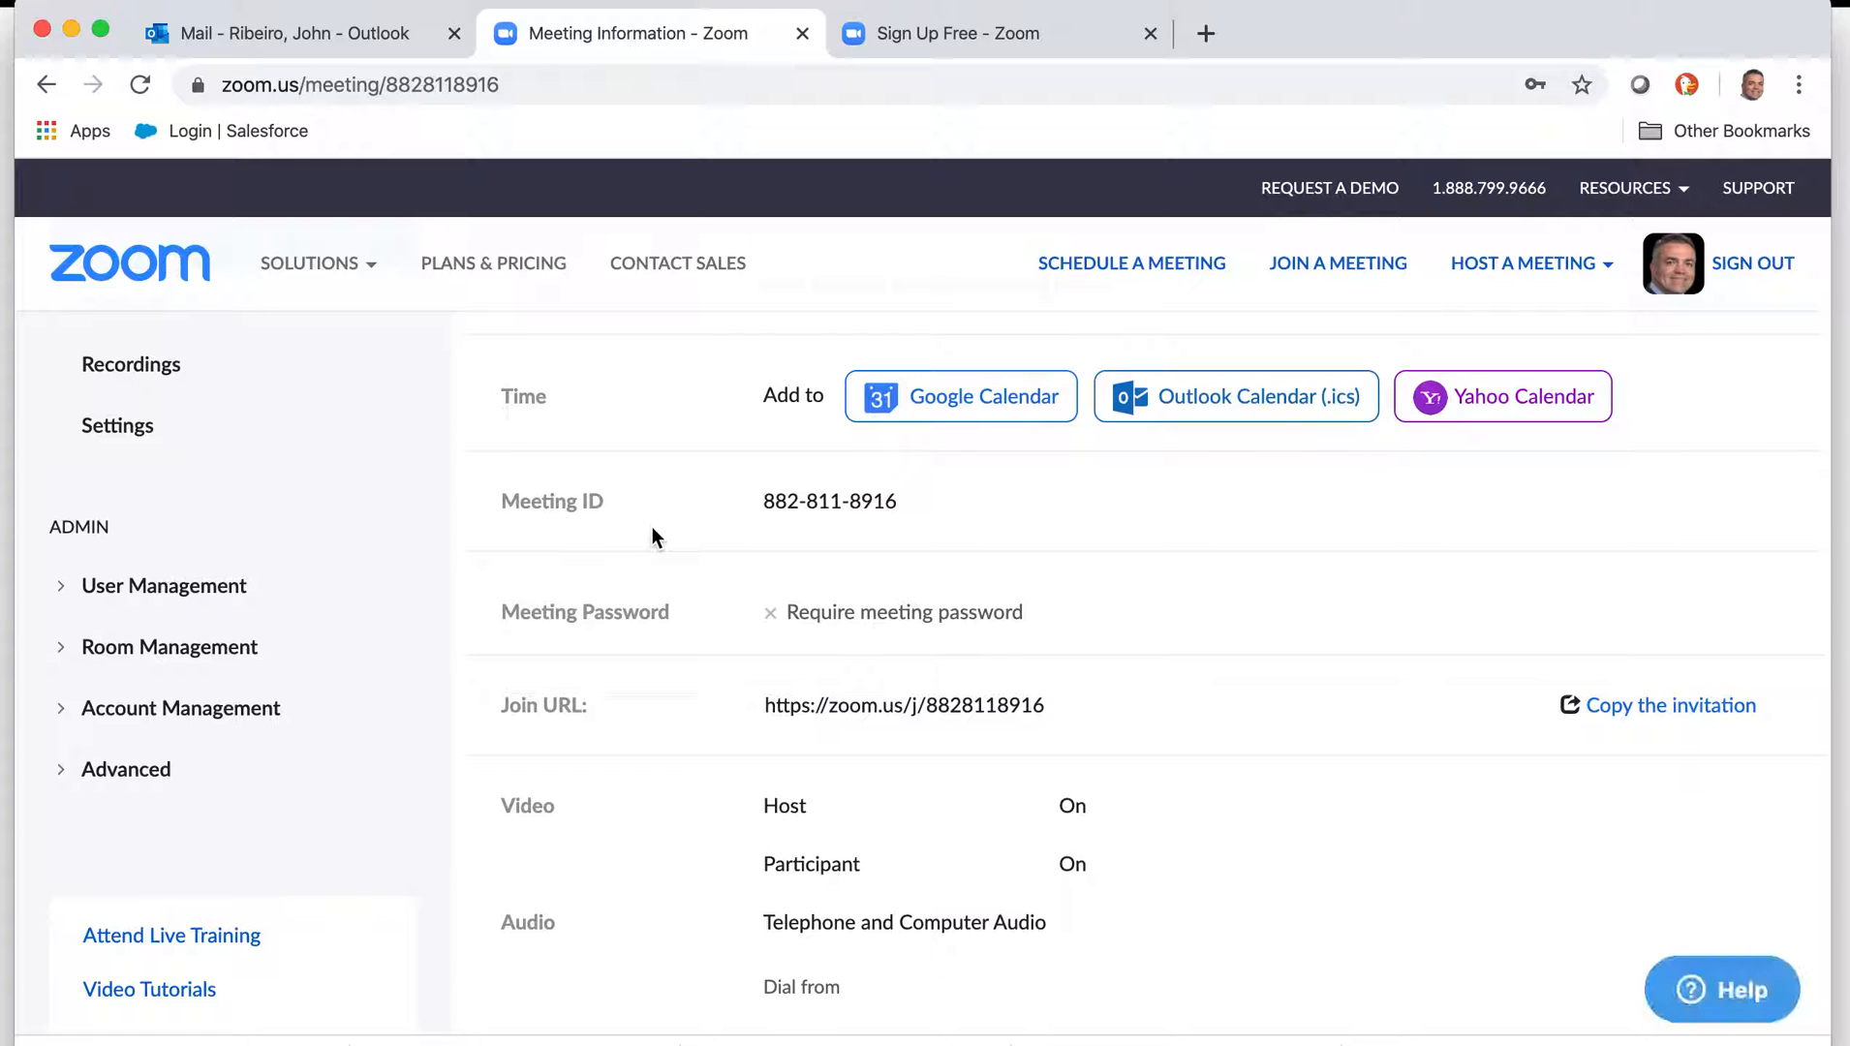
scroll(652, 528, "up", 3)
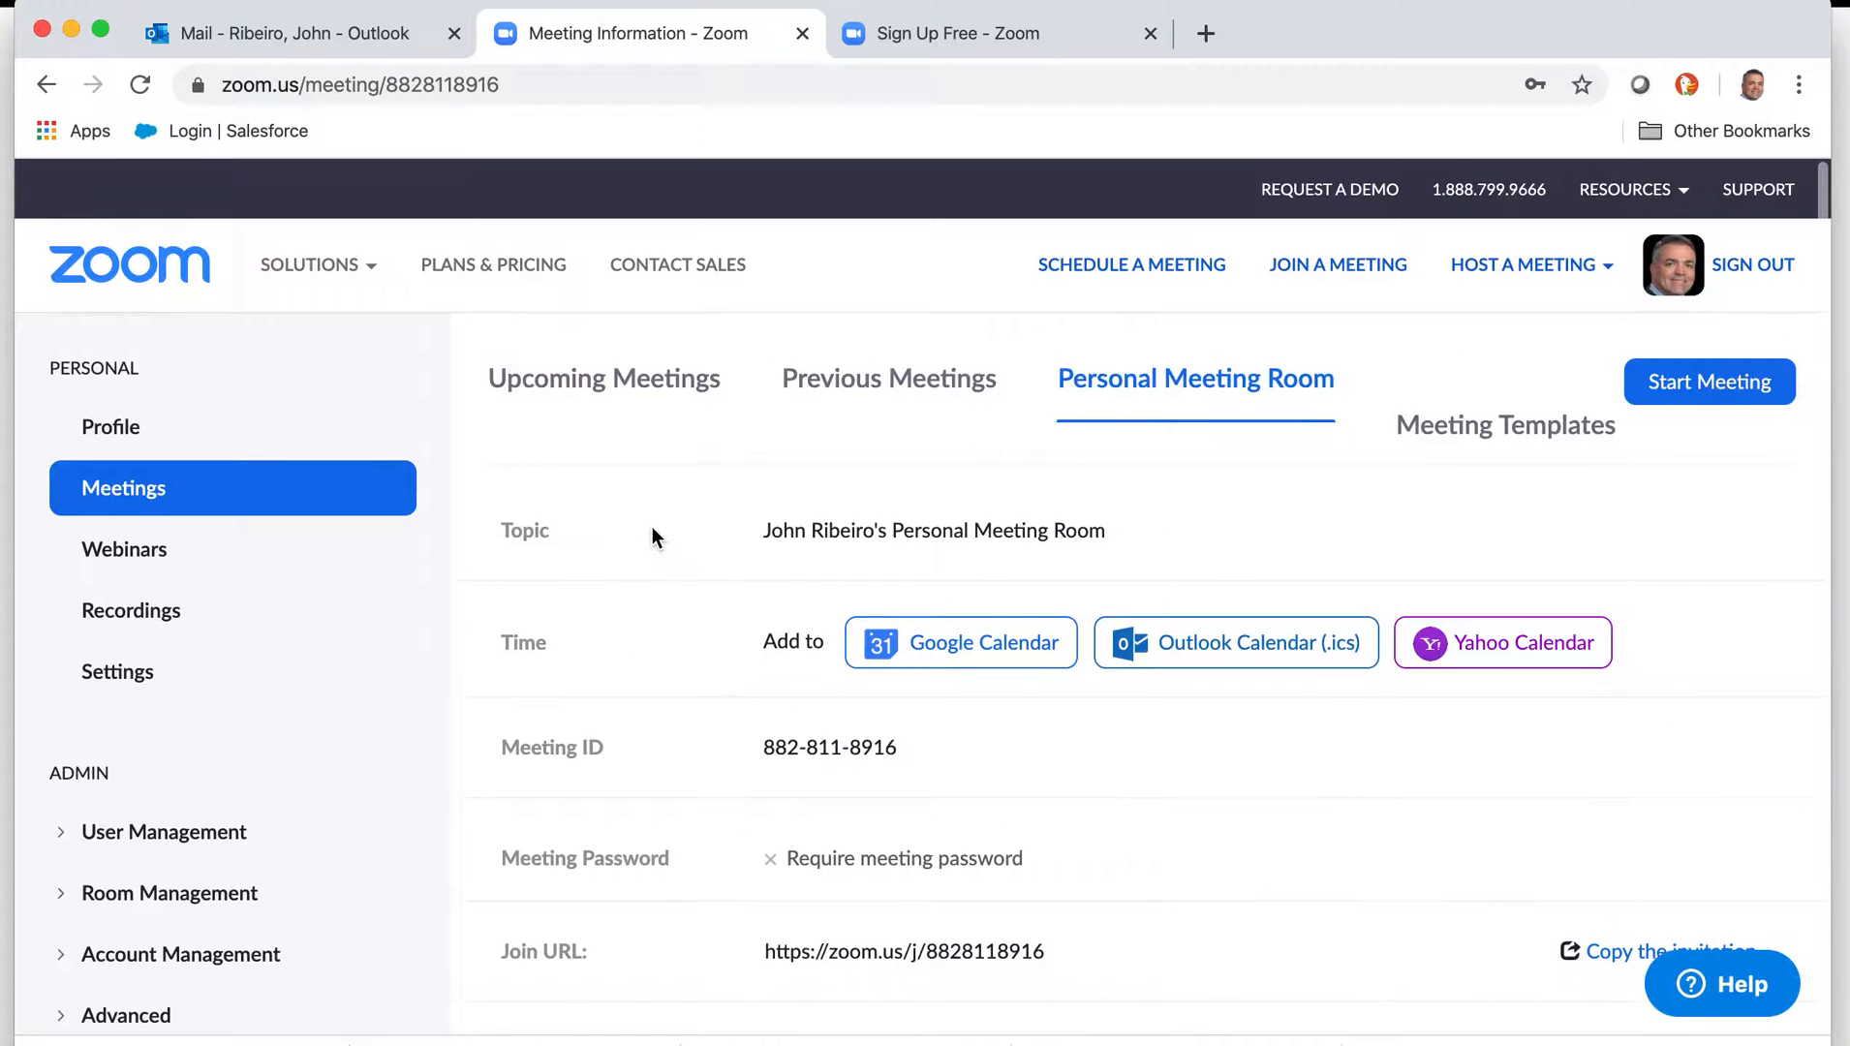
scroll(652, 528, "down", 1)
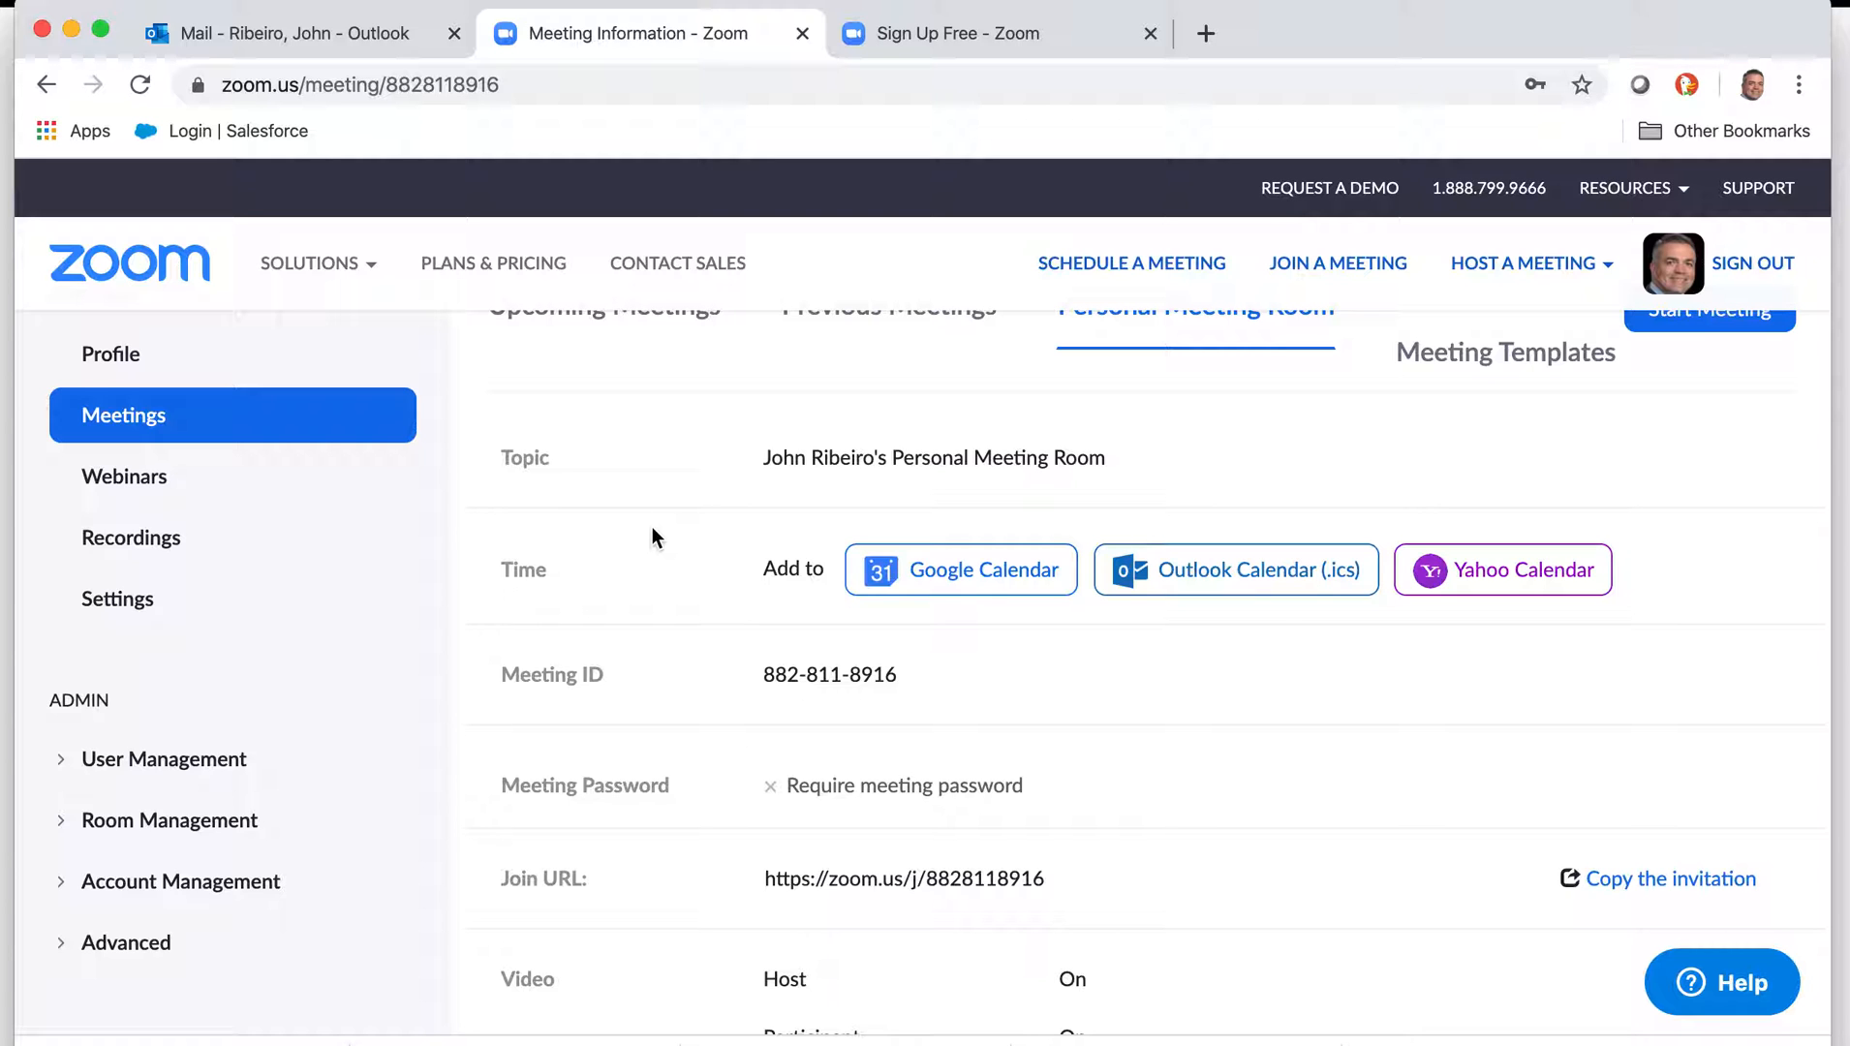
scroll(652, 530, "down", 3)
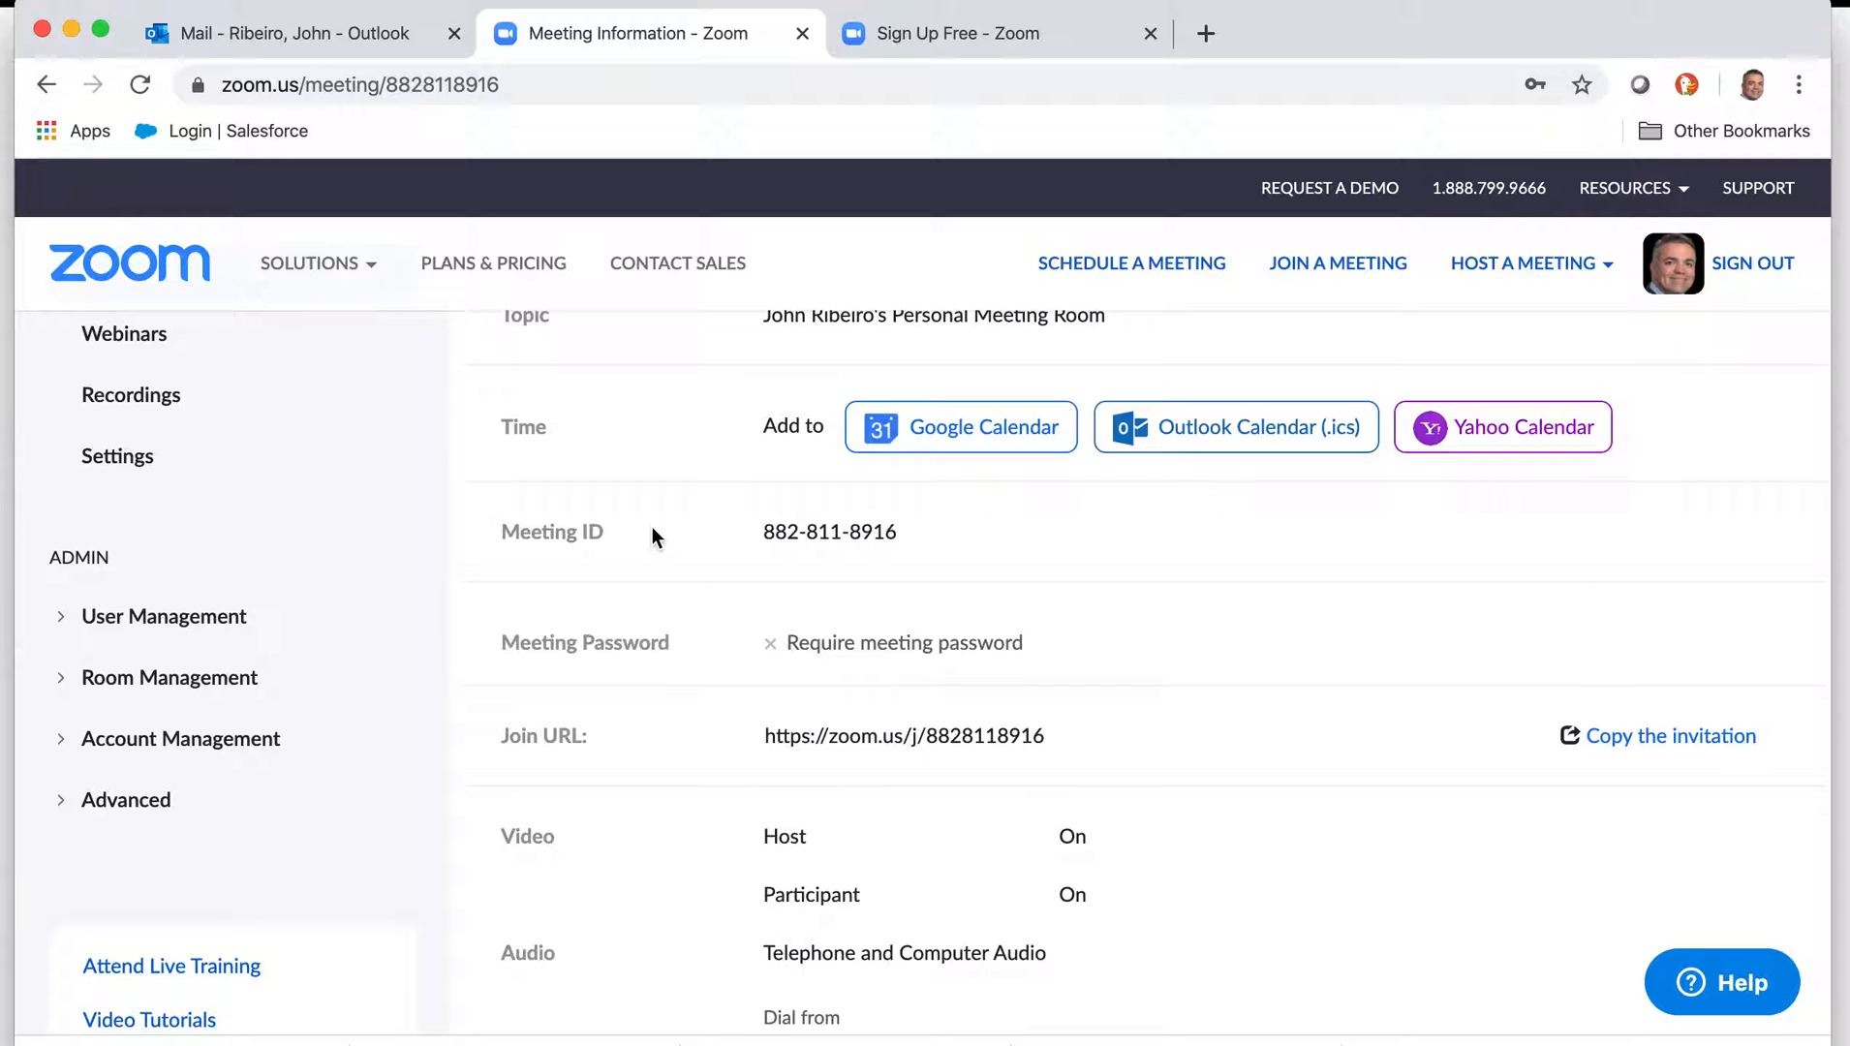
scroll(652, 531, "down", 3)
scroll(652, 528, "down", 1)
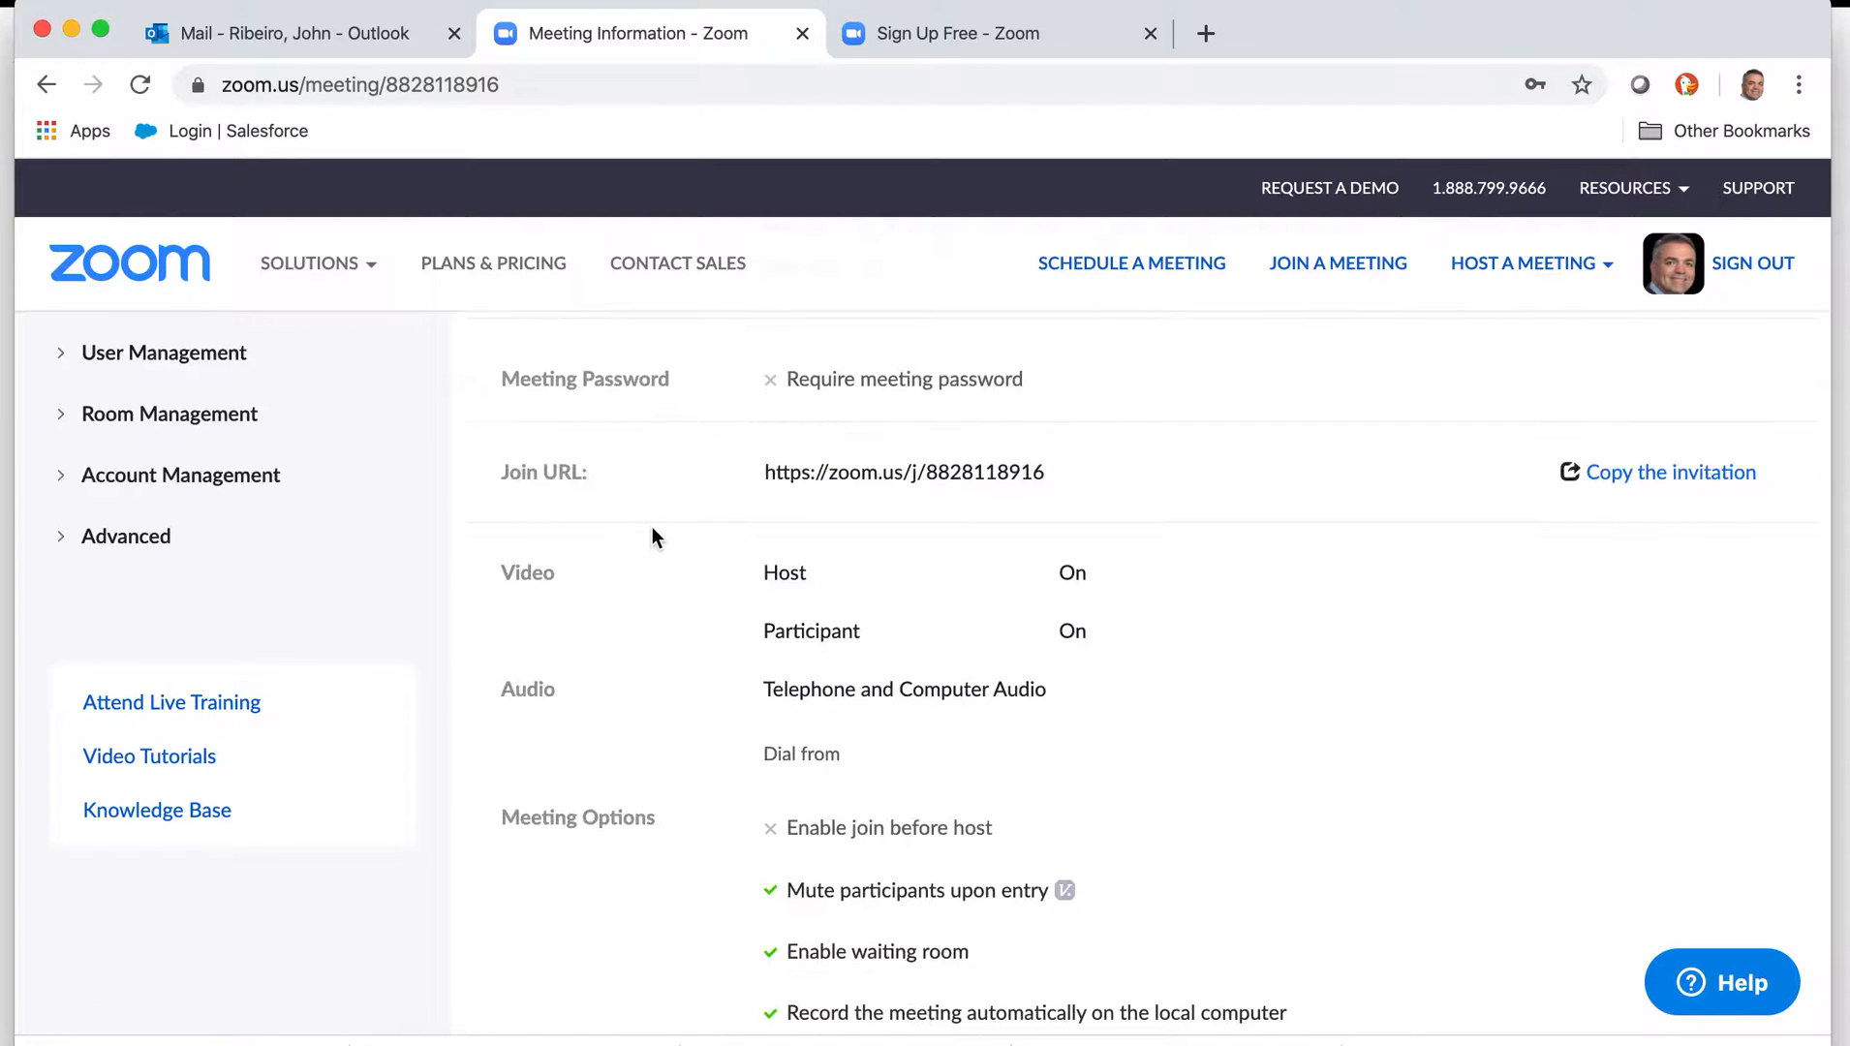
scroll(652, 526, "down", 1)
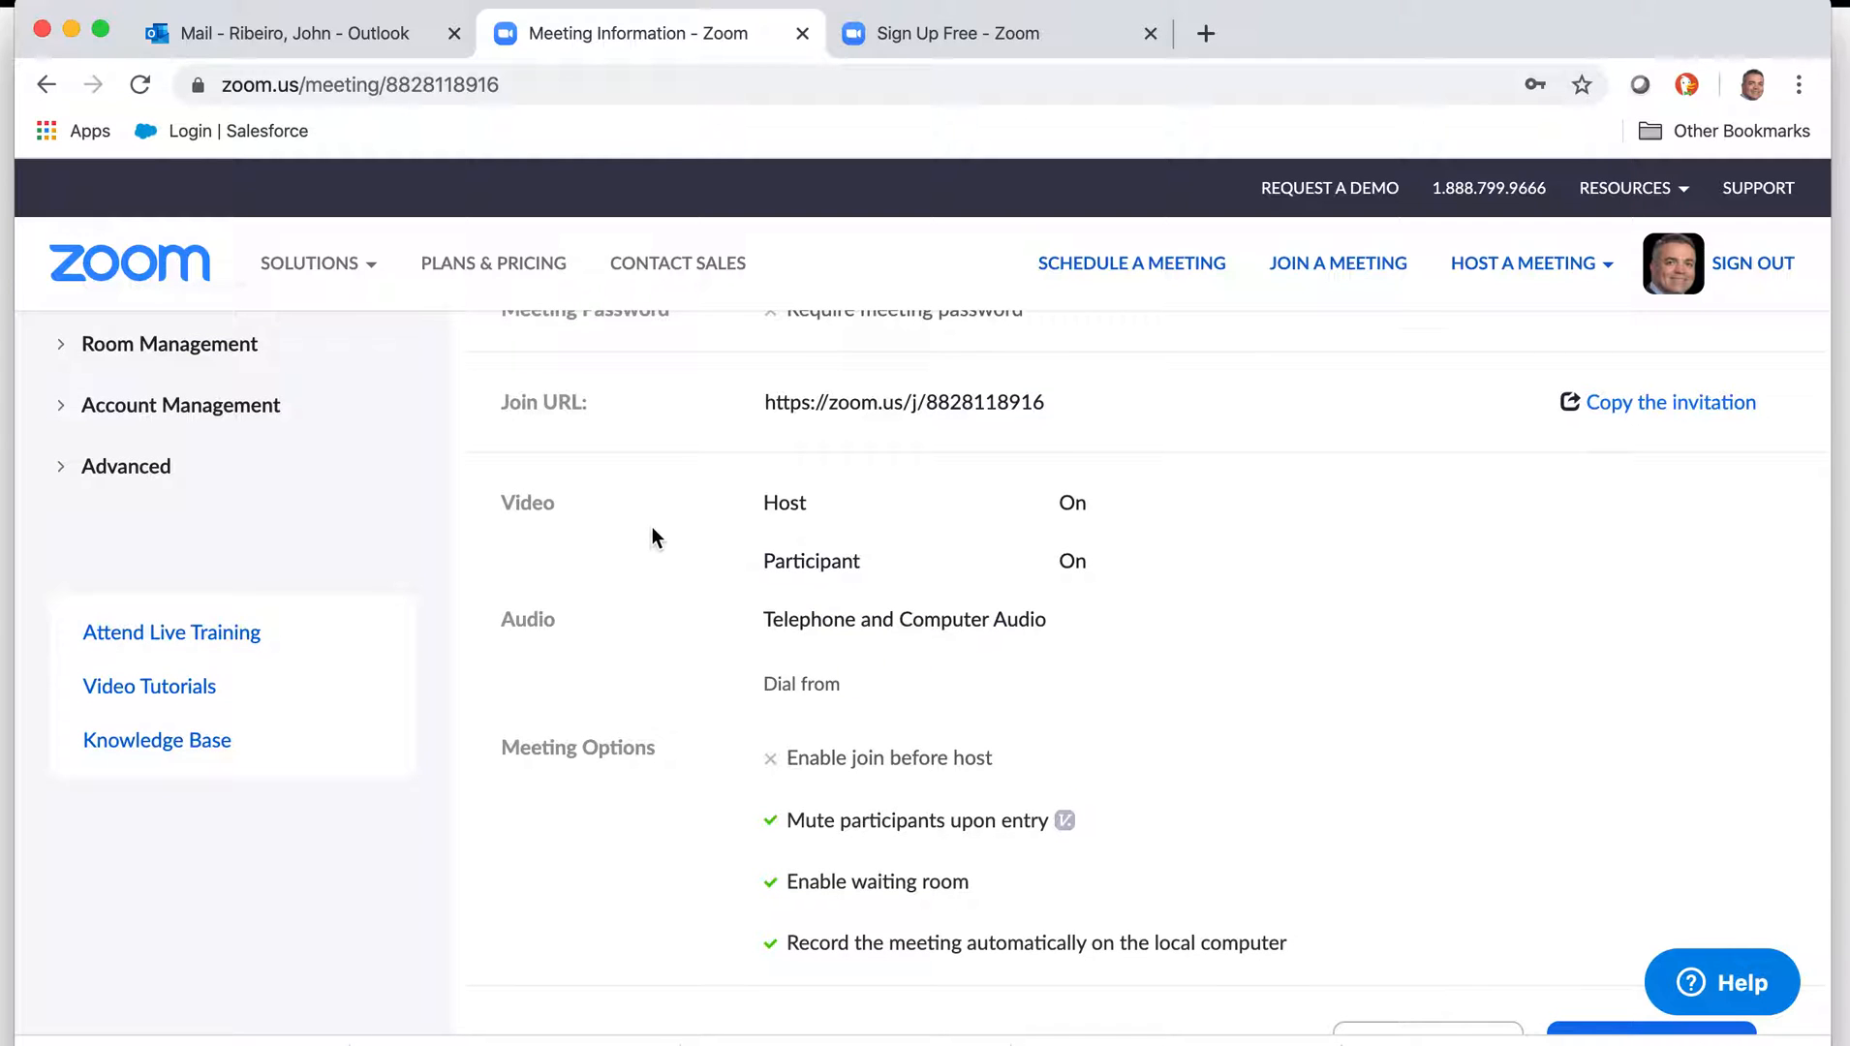
scroll(652, 528, "down", 1)
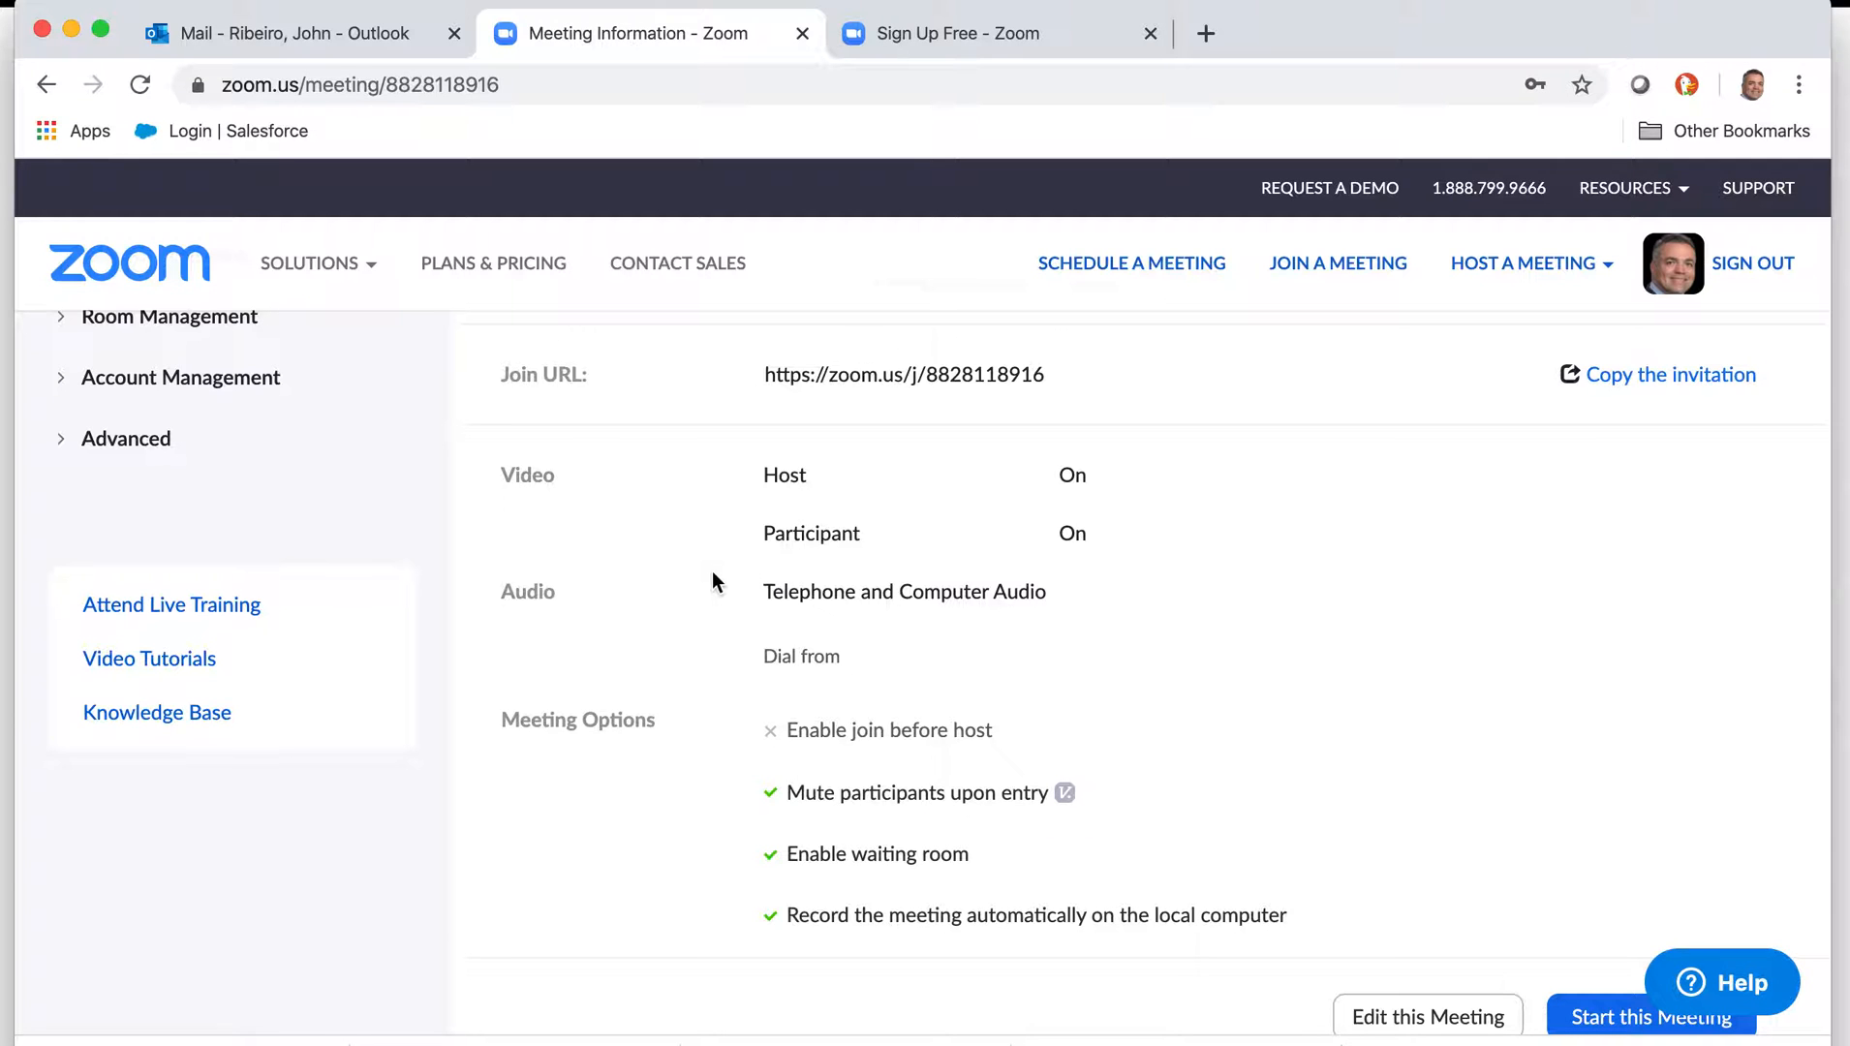
scroll(713, 573, "down", 4)
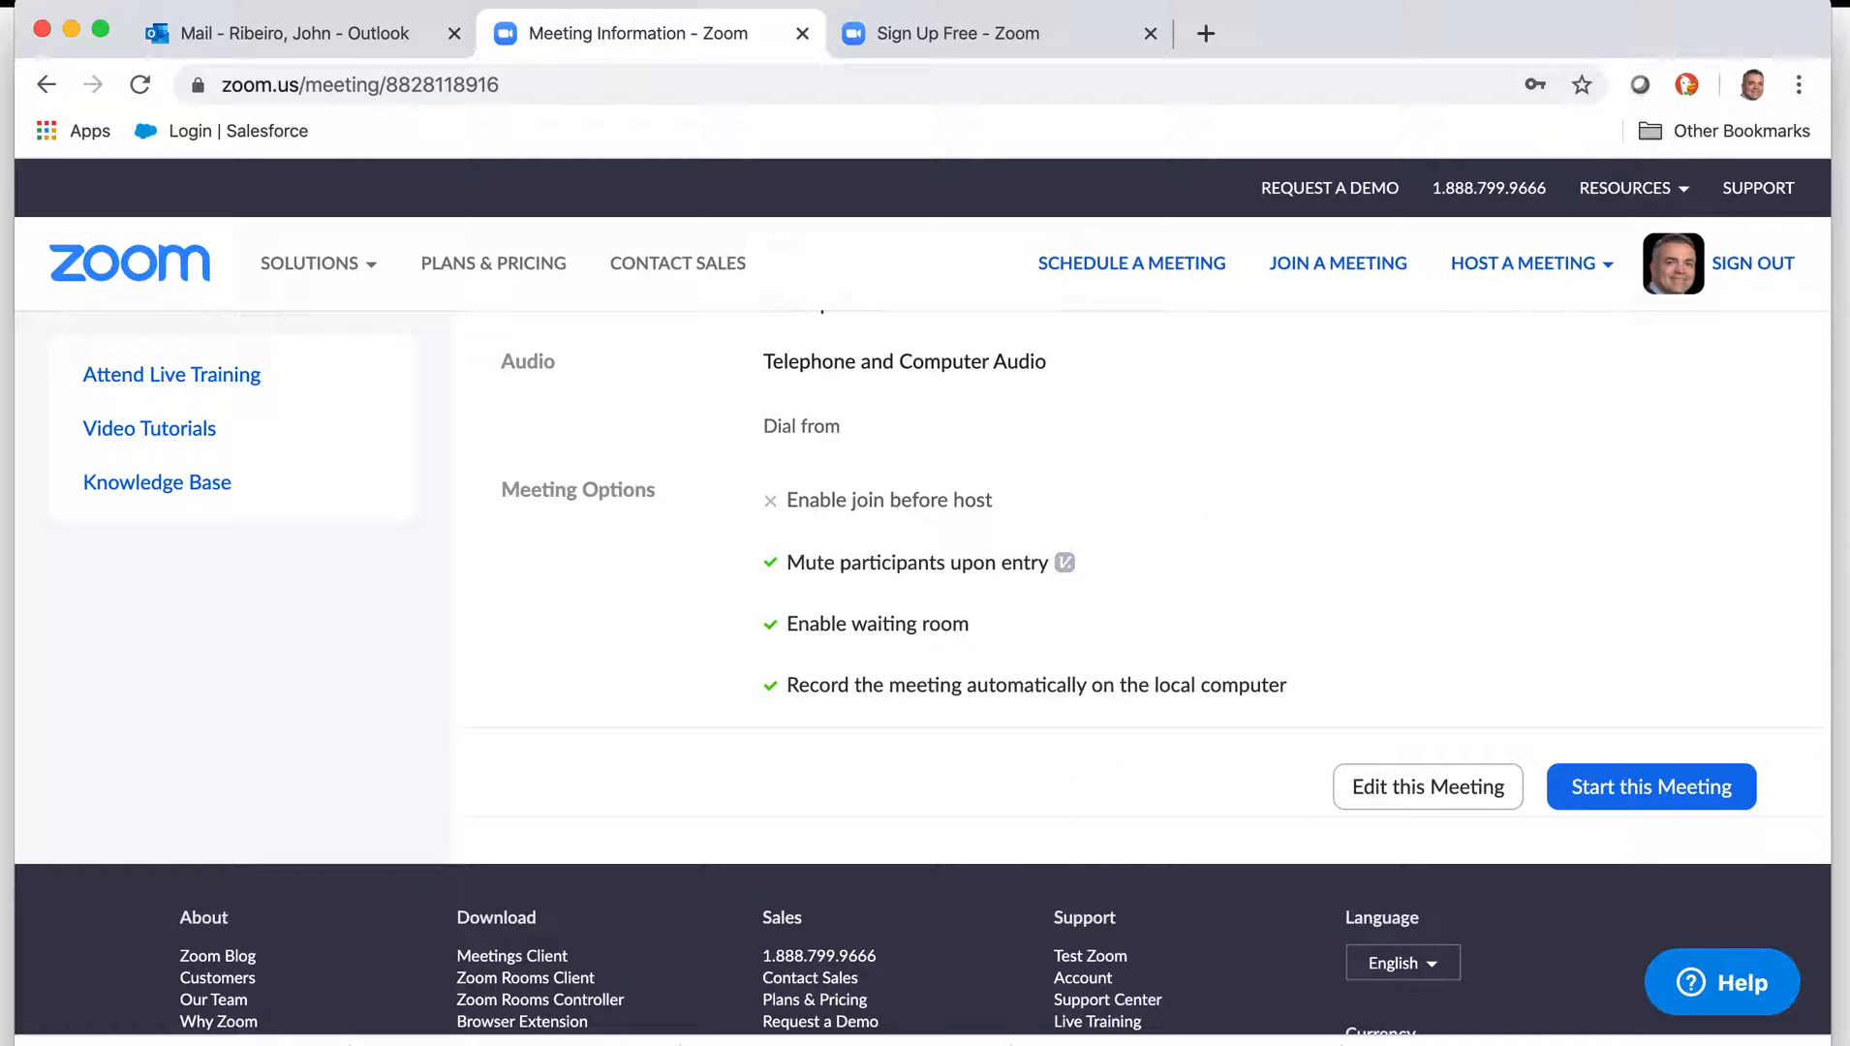
mouse_move(990, 1040)
scroll(1213, 494, "up", 10)
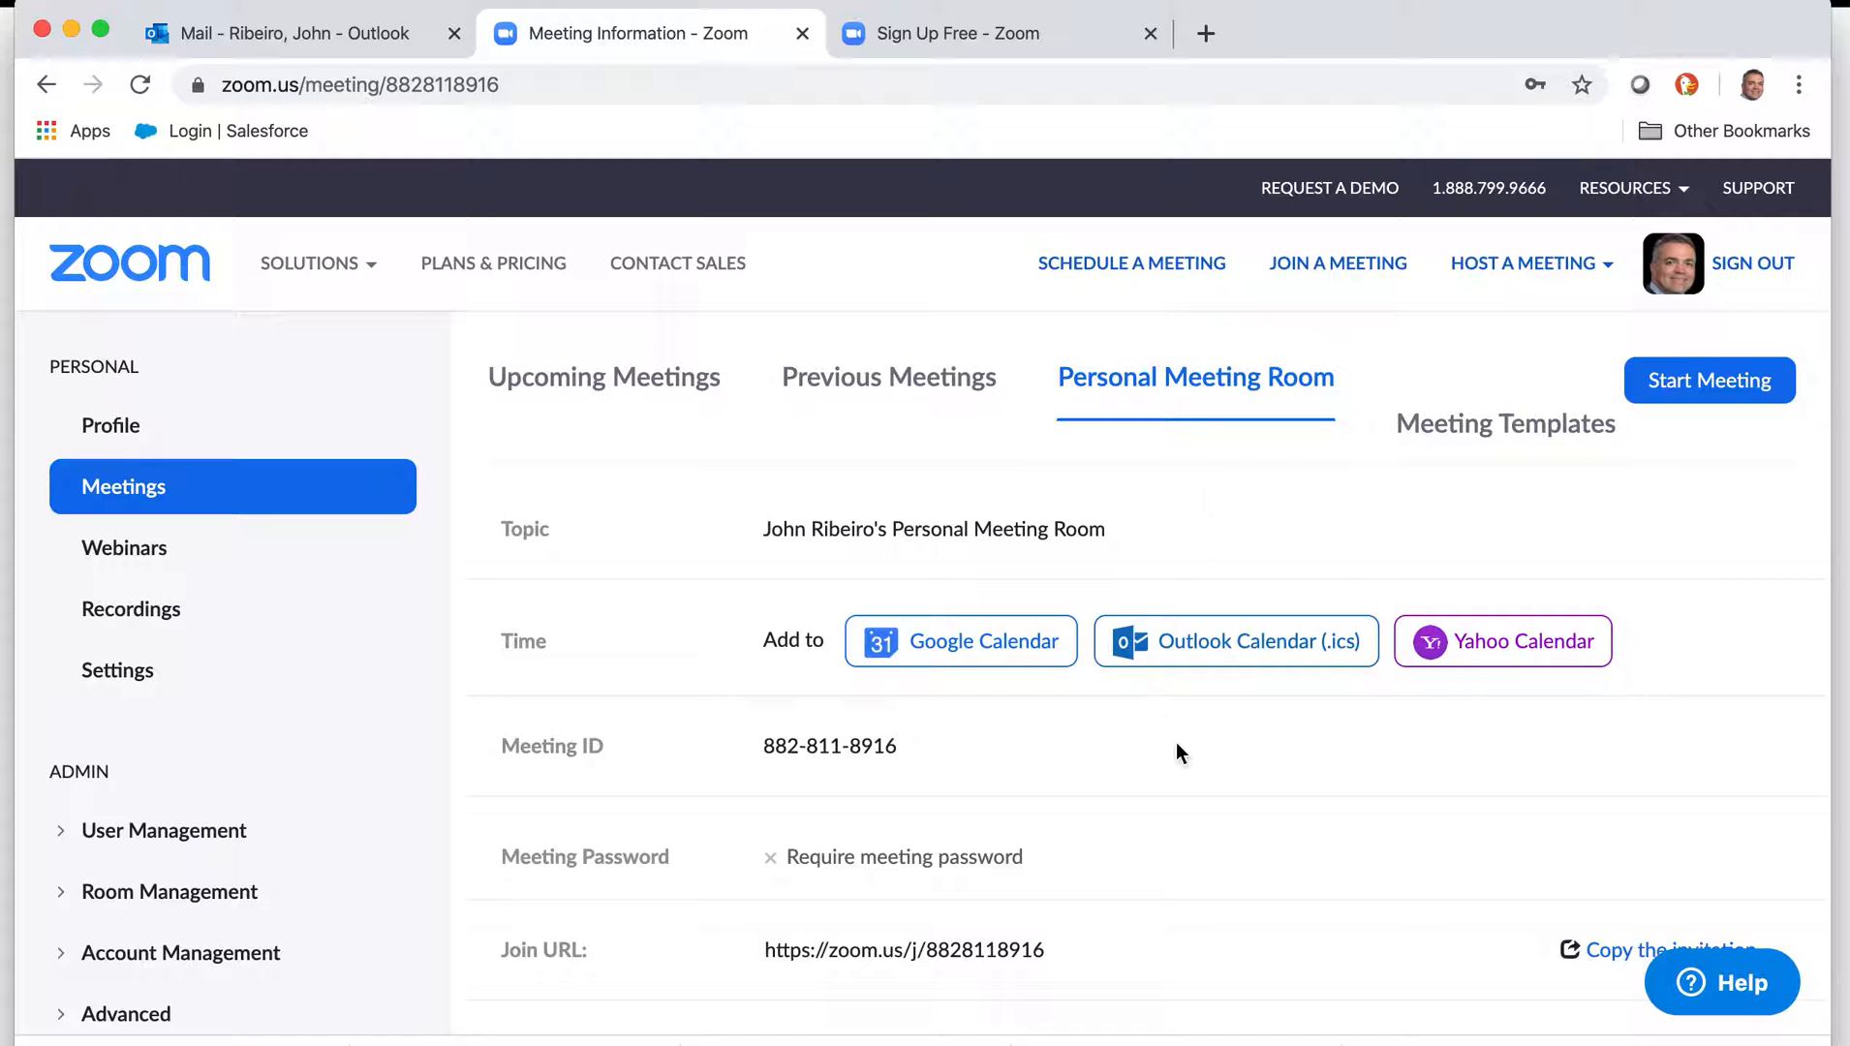
scroll(1177, 745, "down", 3)
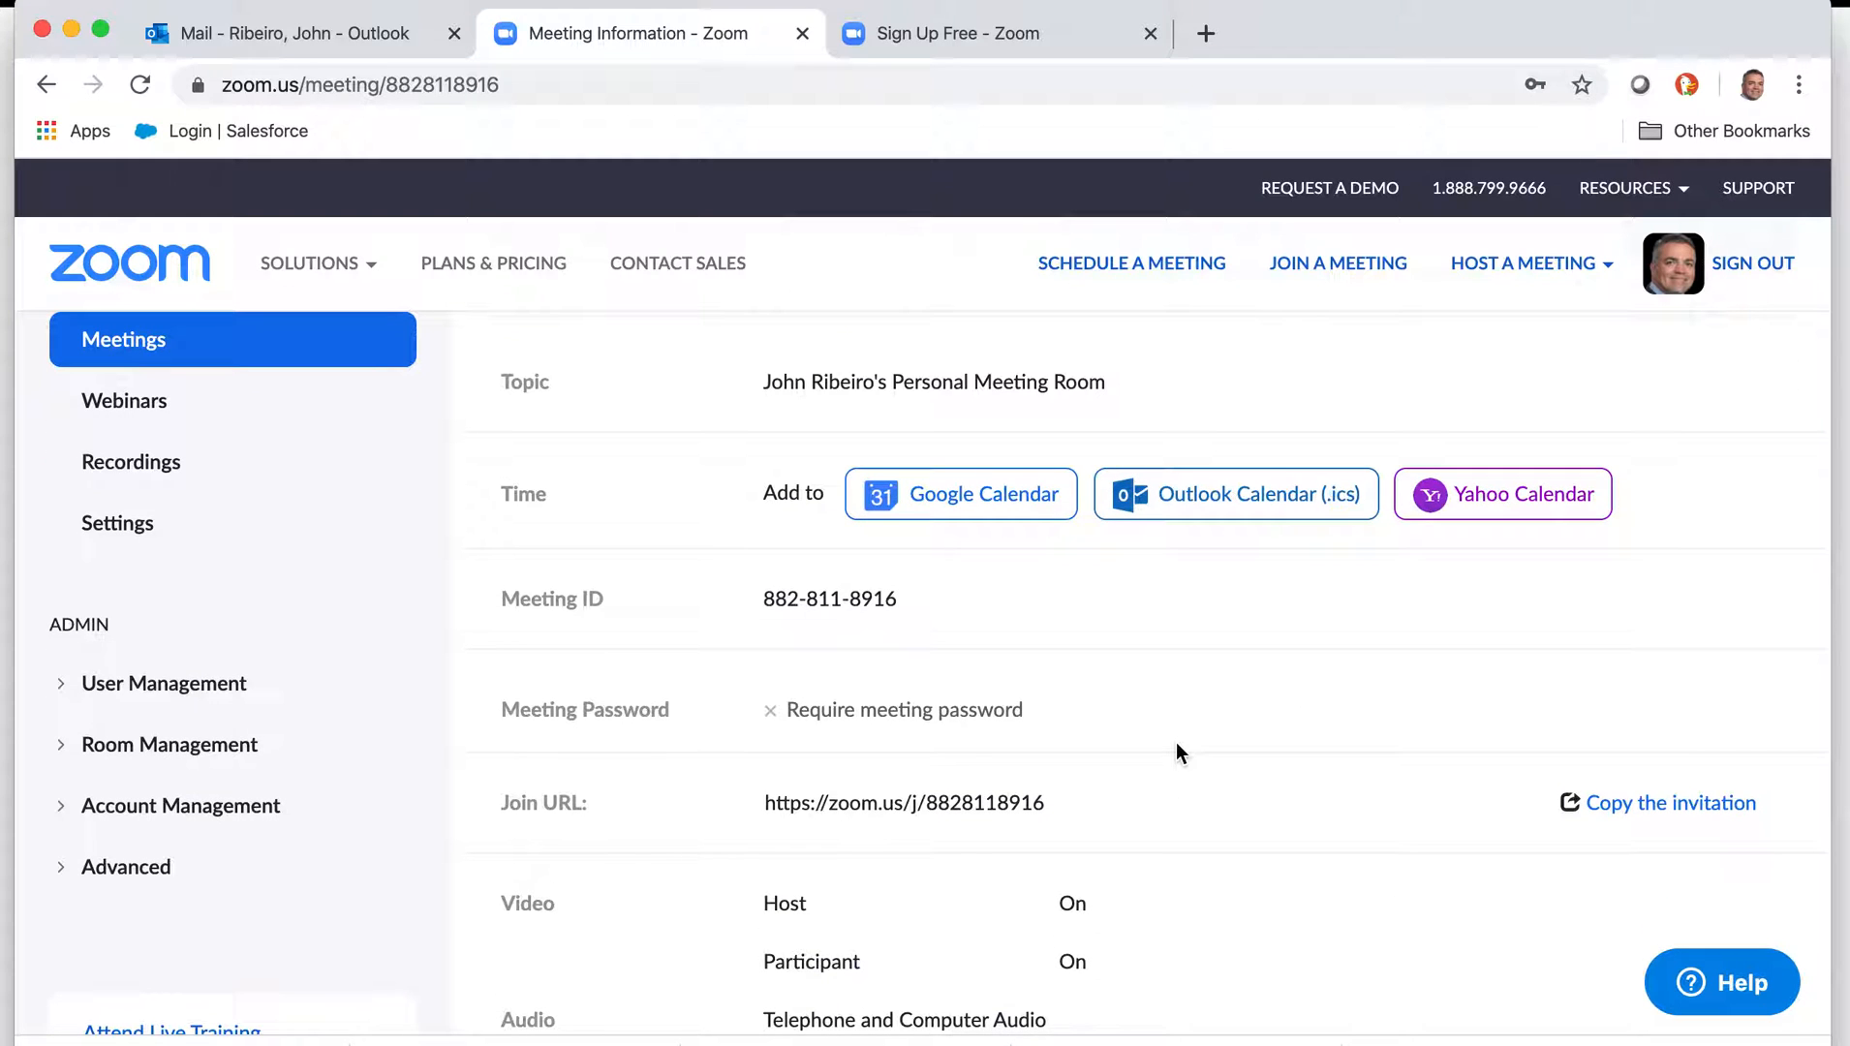
scroll(1160, 656, "down", 10)
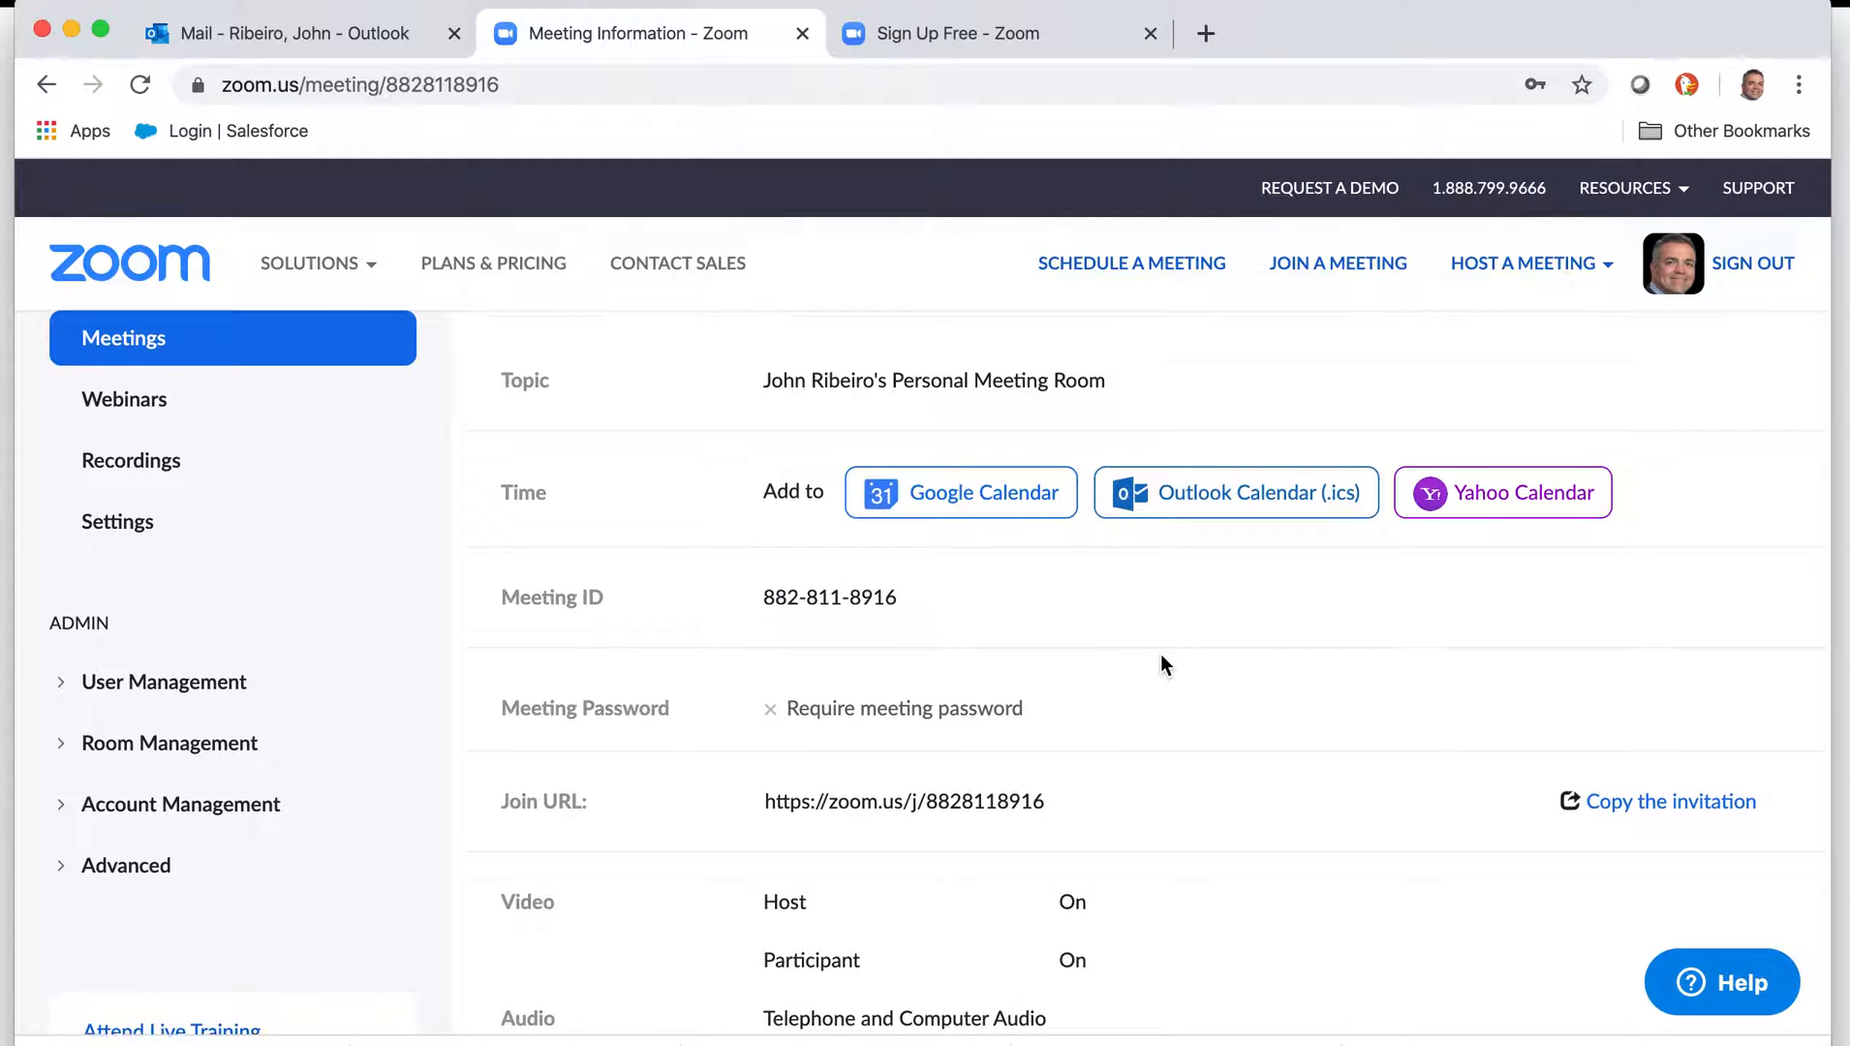
scroll(1162, 658, "up", 10)
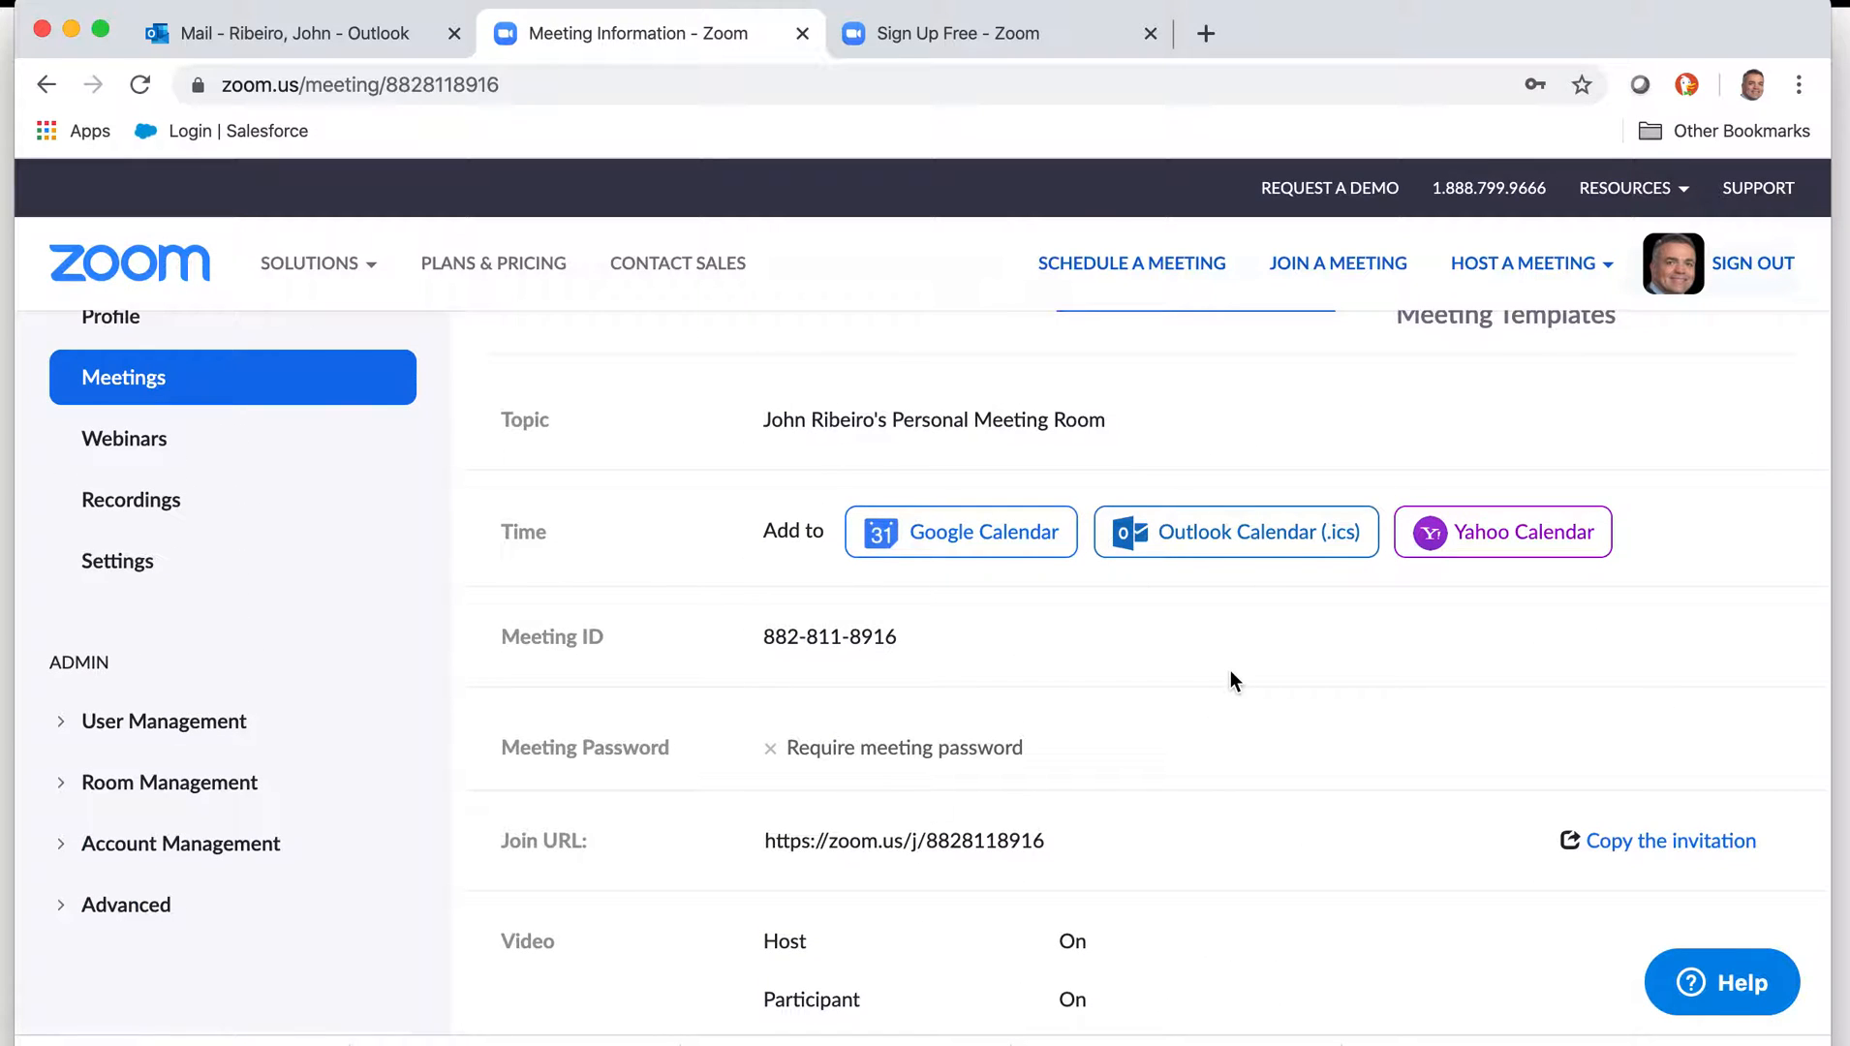
scroll(1230, 670, "up", 2)
Step: Copy the Personal Meeting Room's full invitation text and close the invitation dialog
scroll(1230, 670, "down", 4)
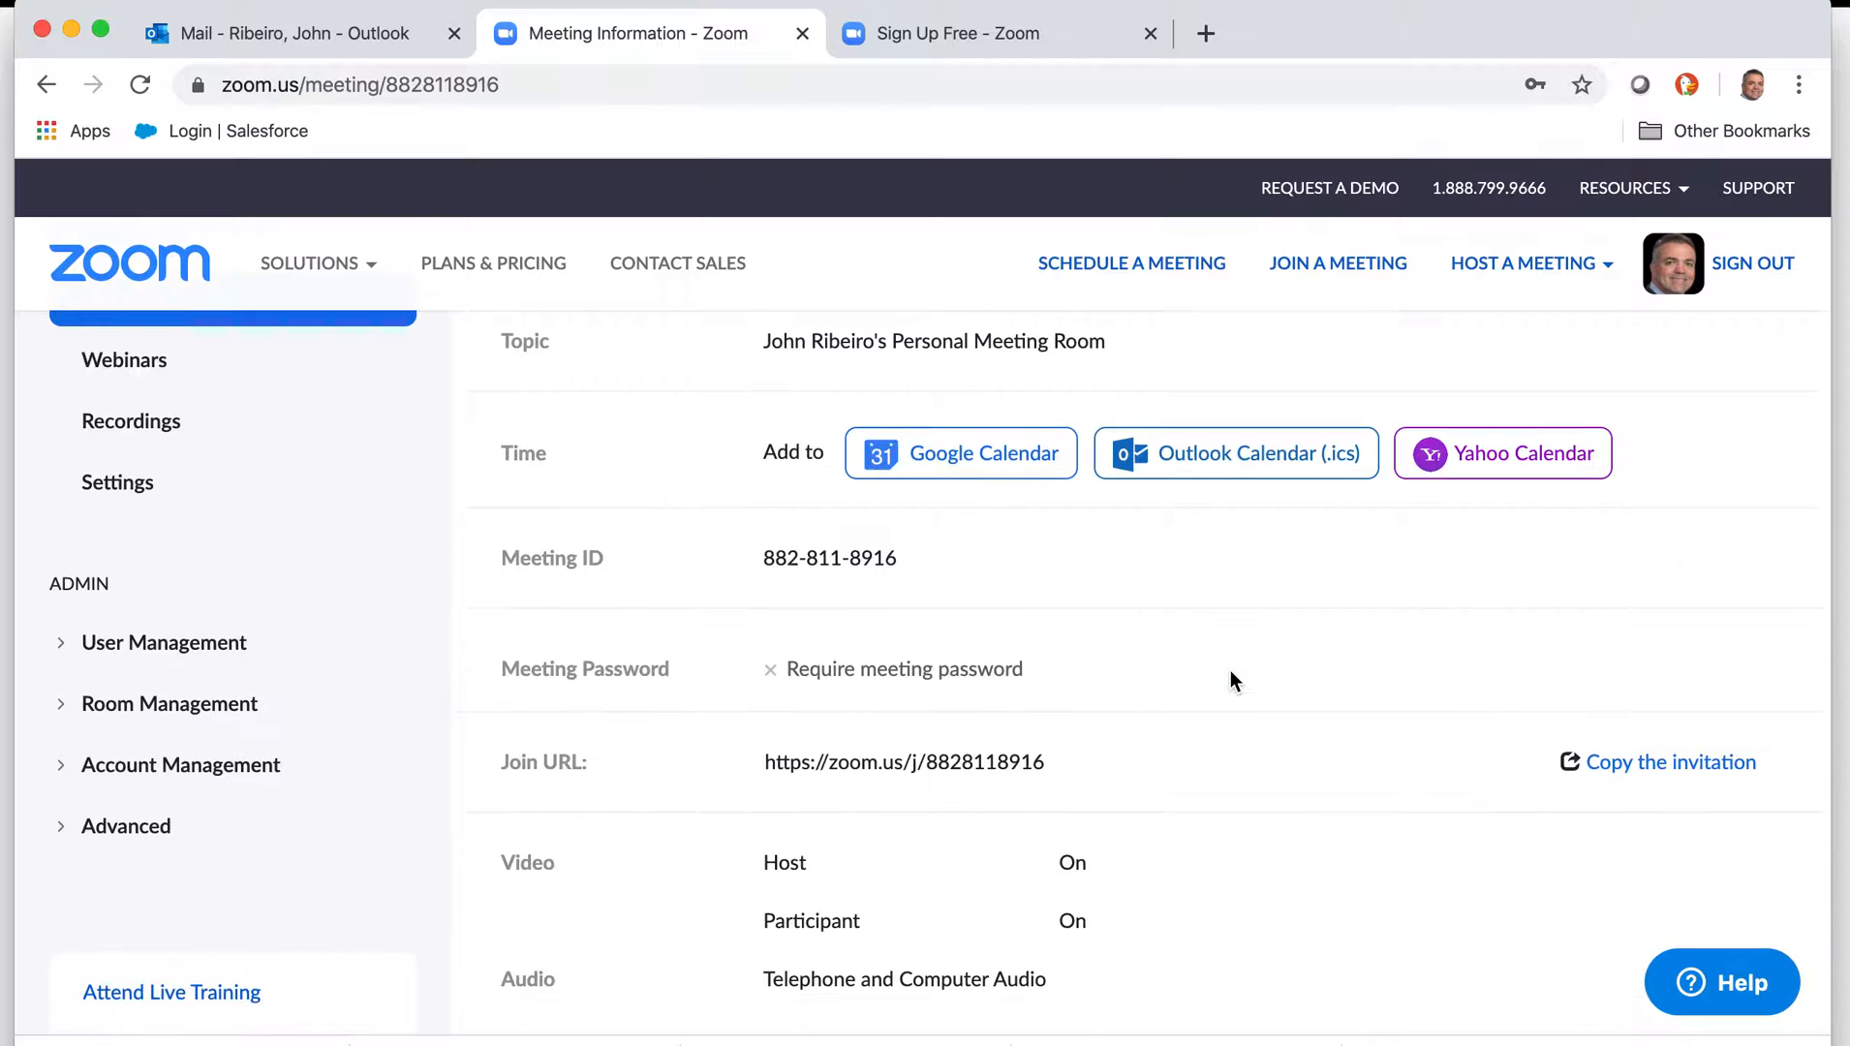
scroll(1230, 671, "down", 2)
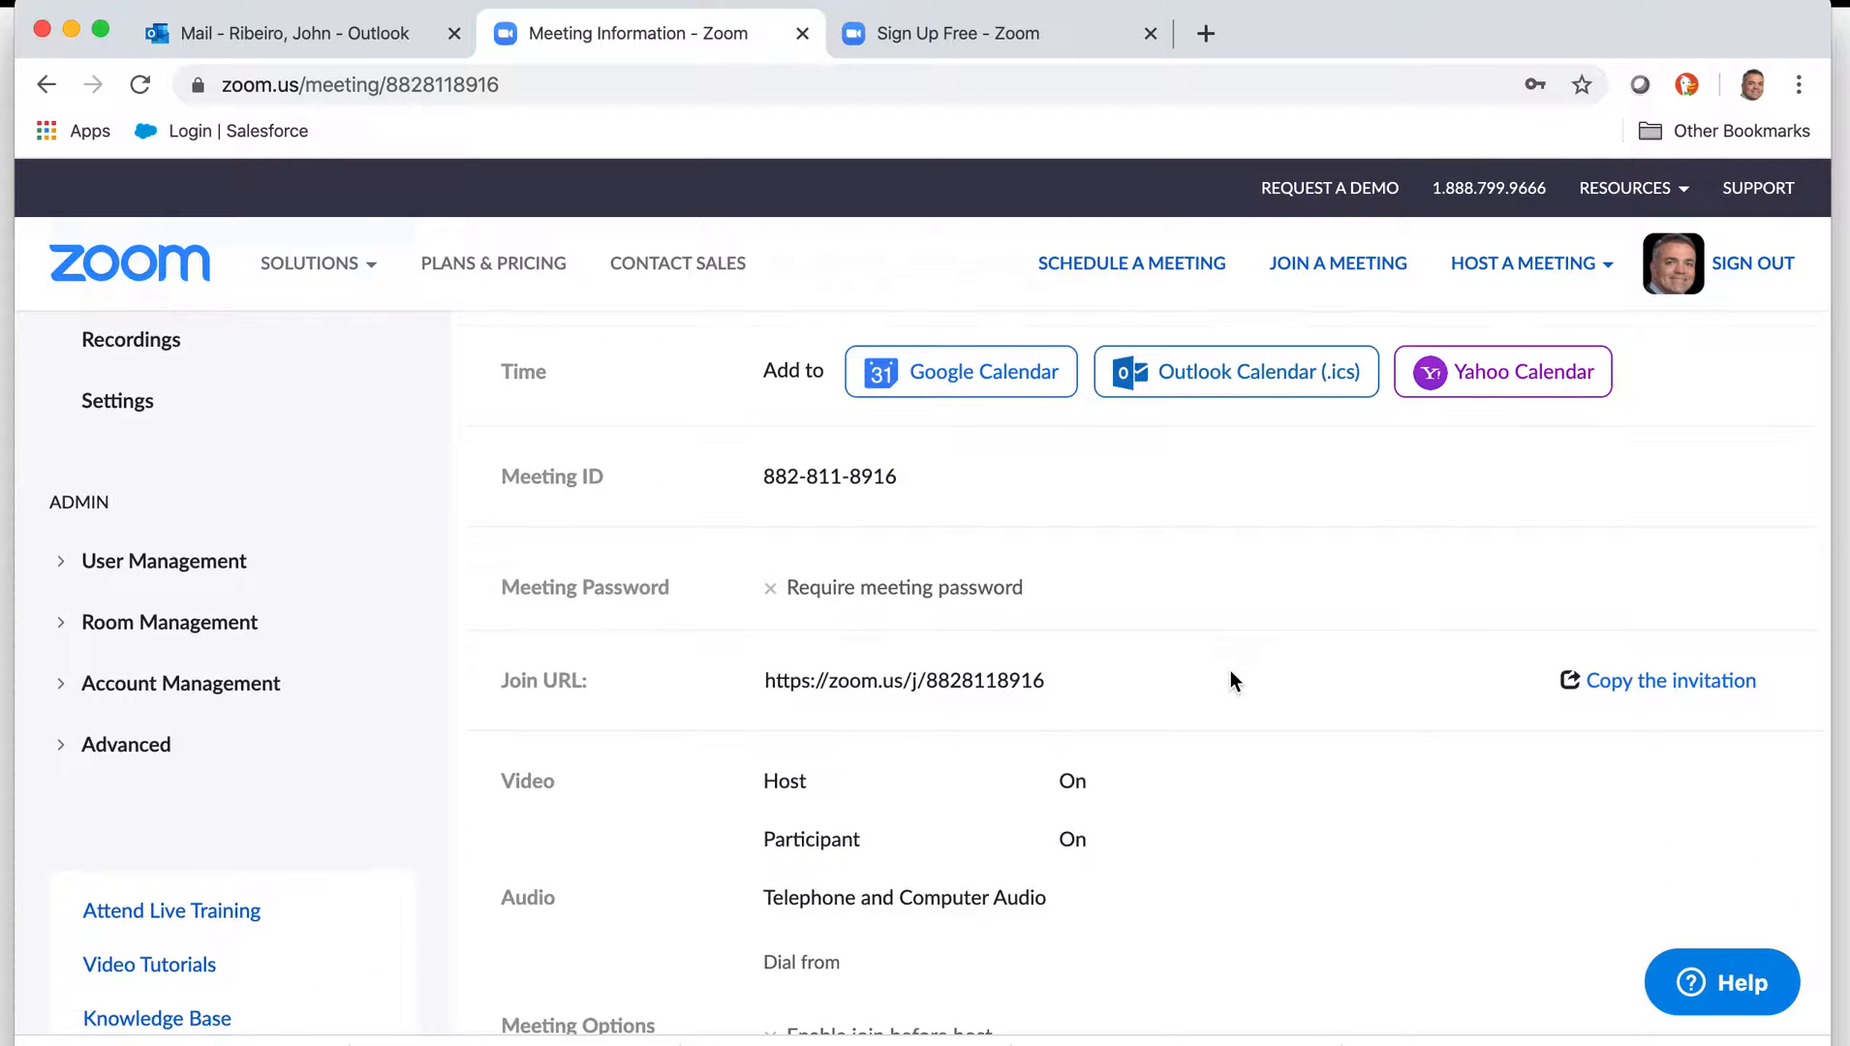
left_click(1699, 682)
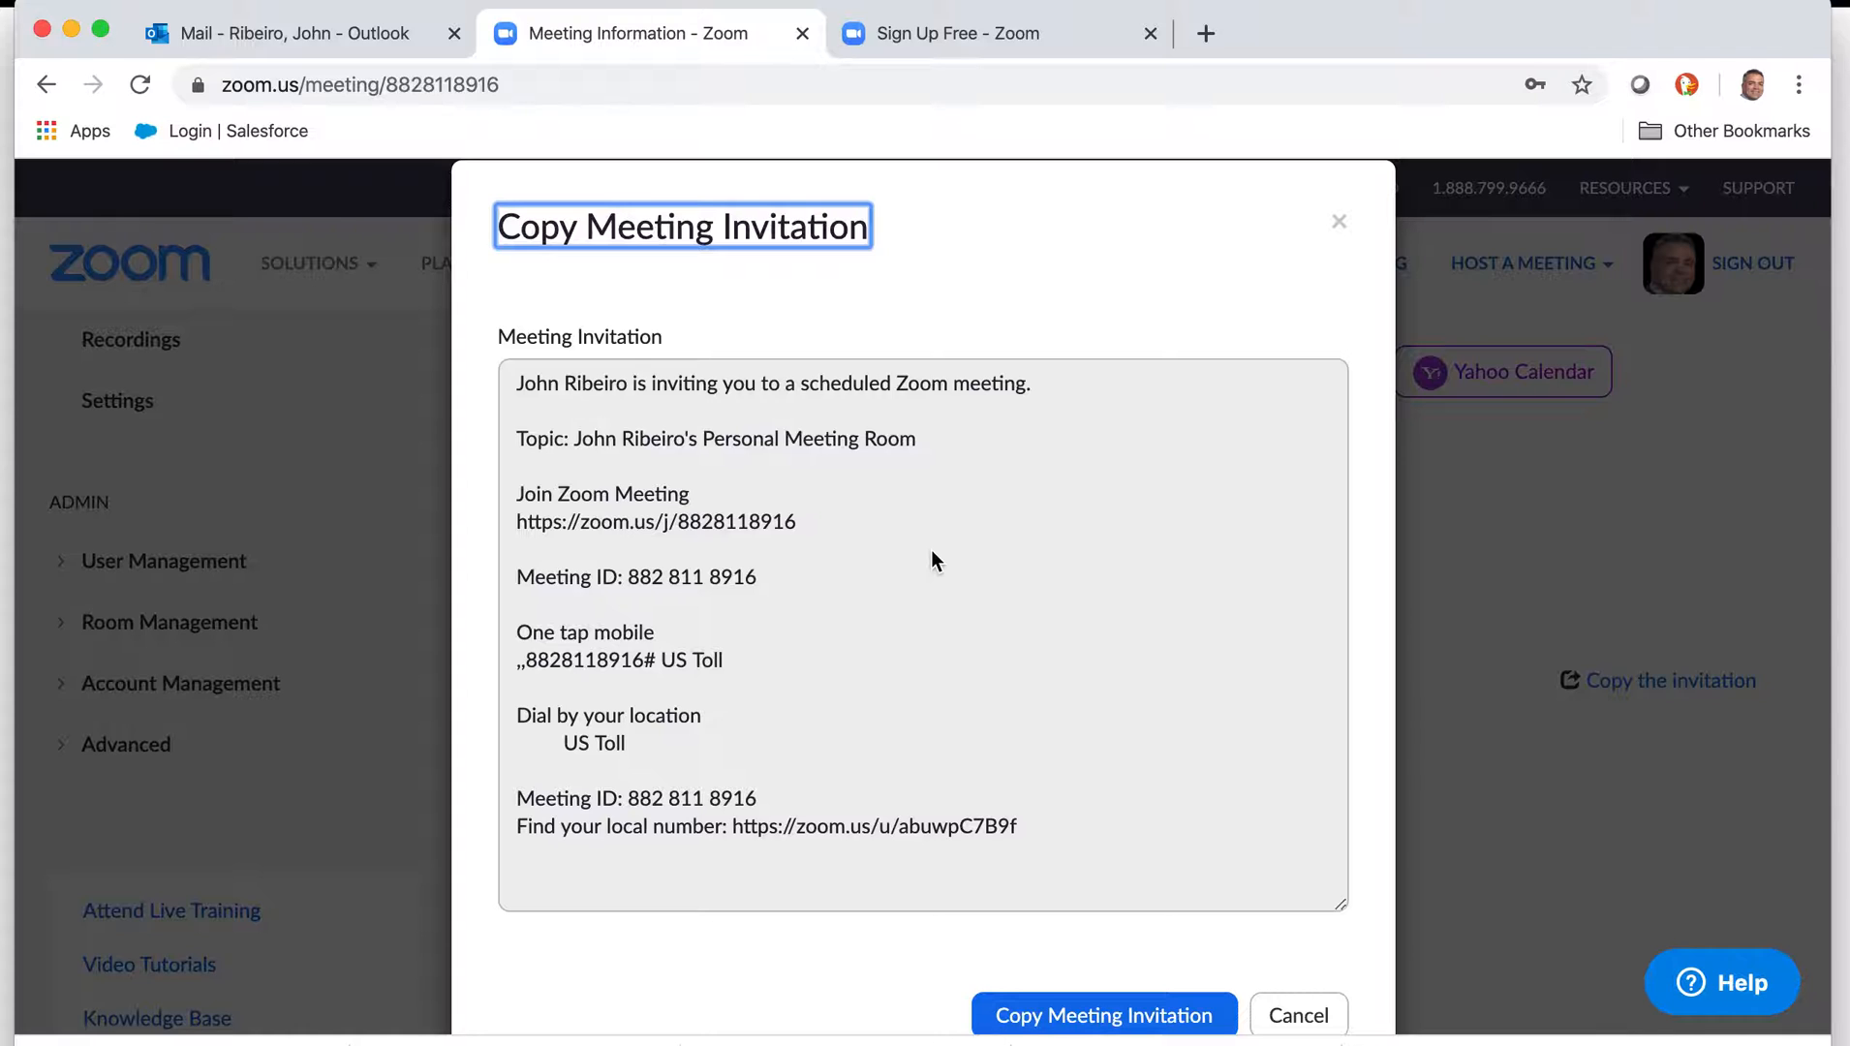
left_click(1078, 1018)
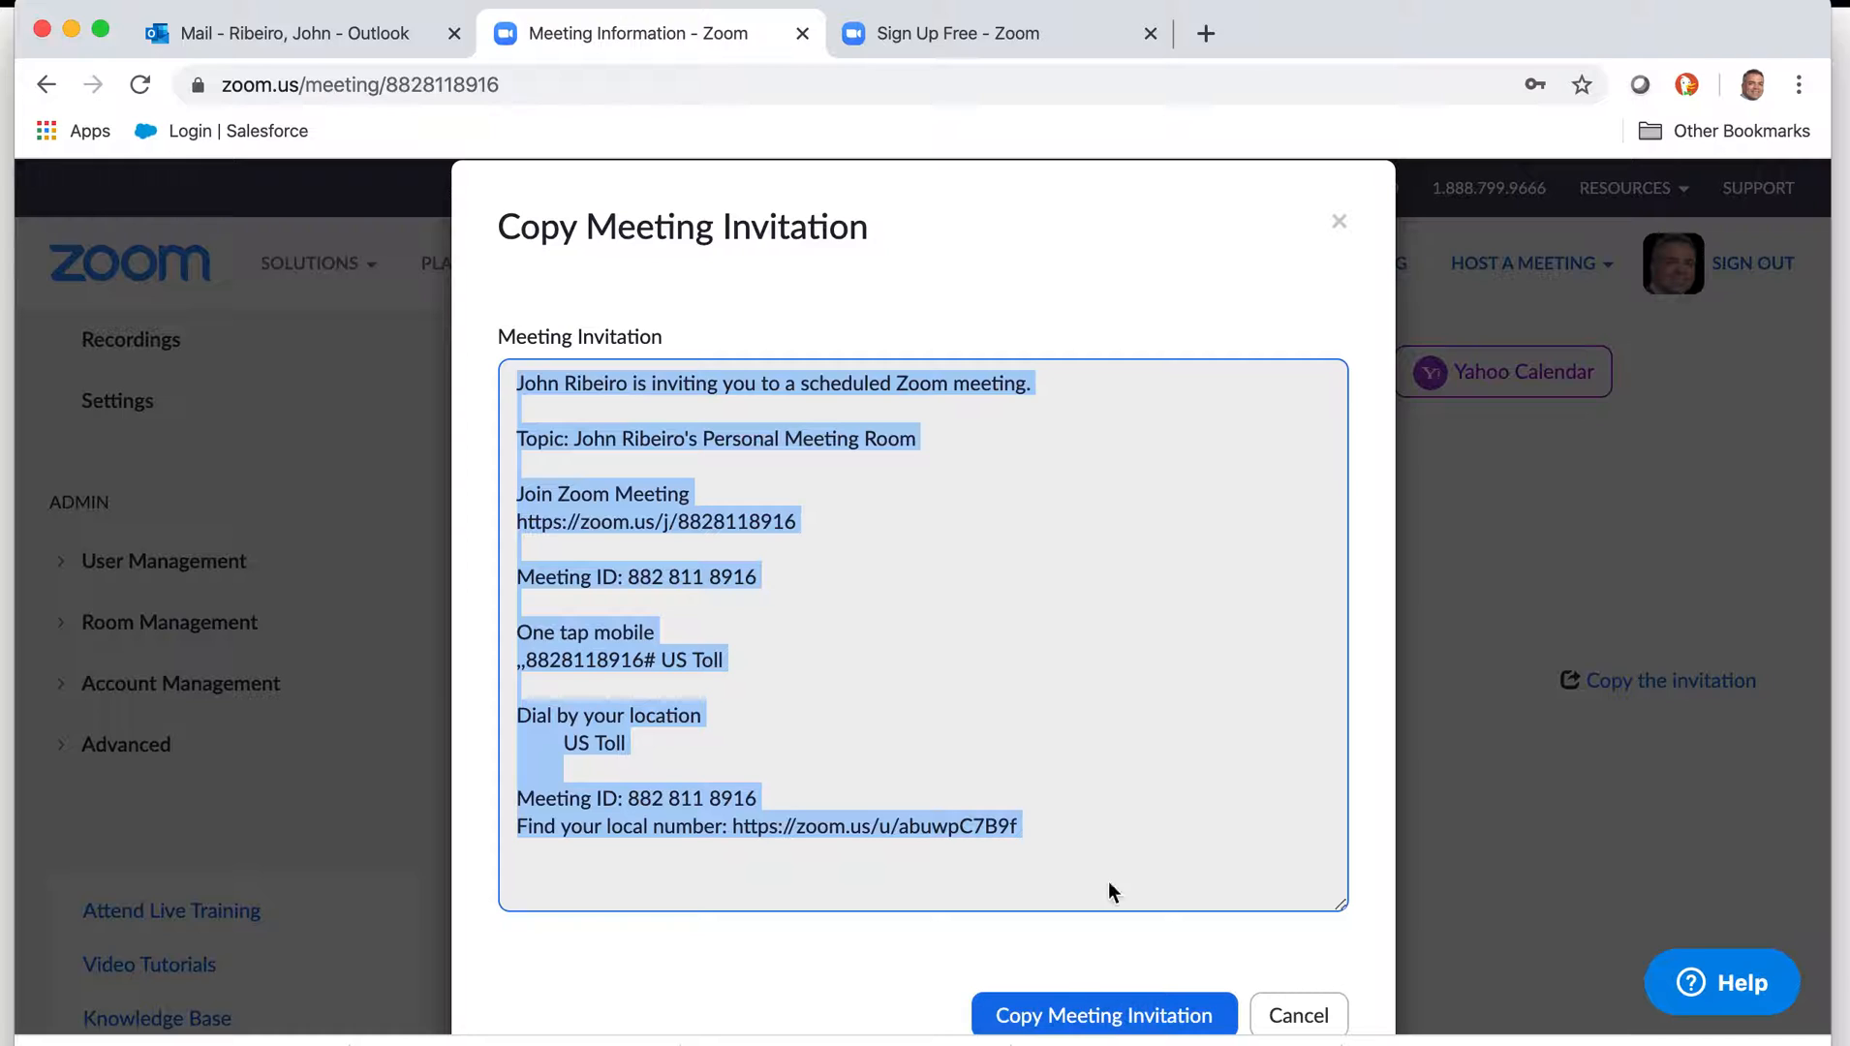
left_click(1339, 225)
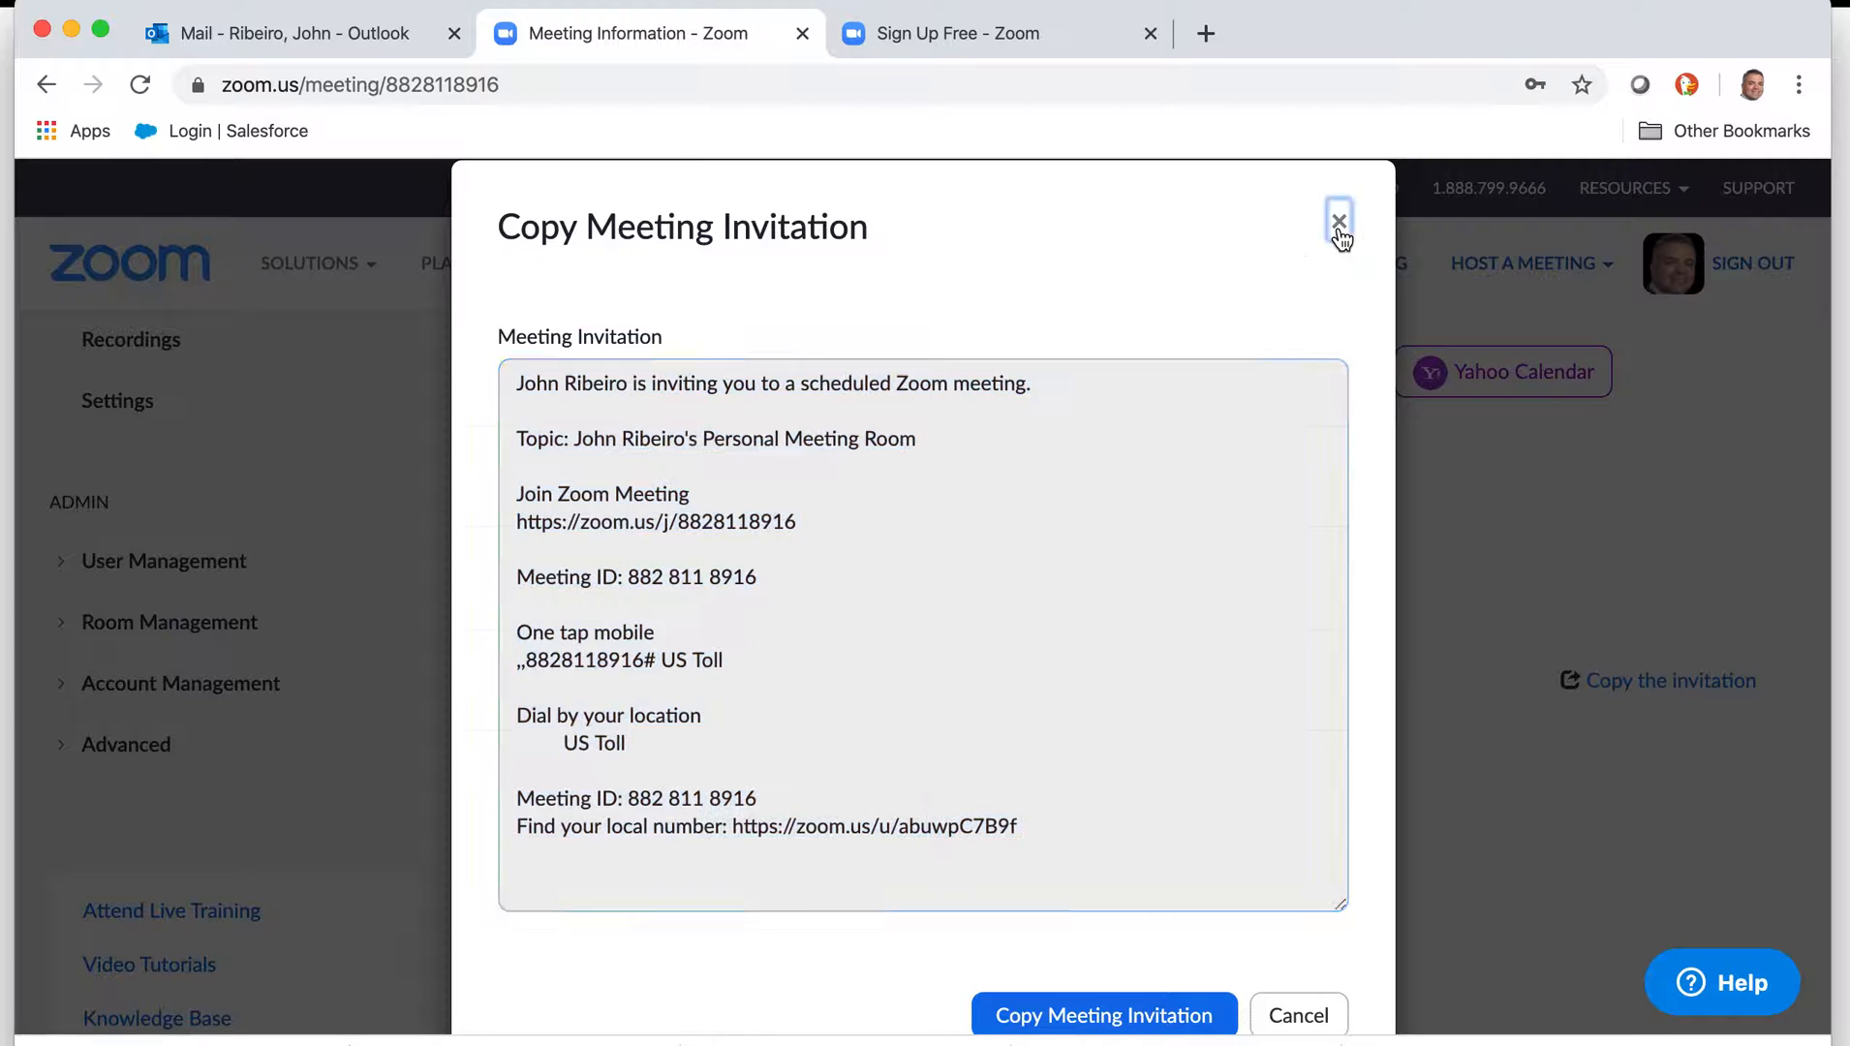
scroll(834, 568, "up", 3)
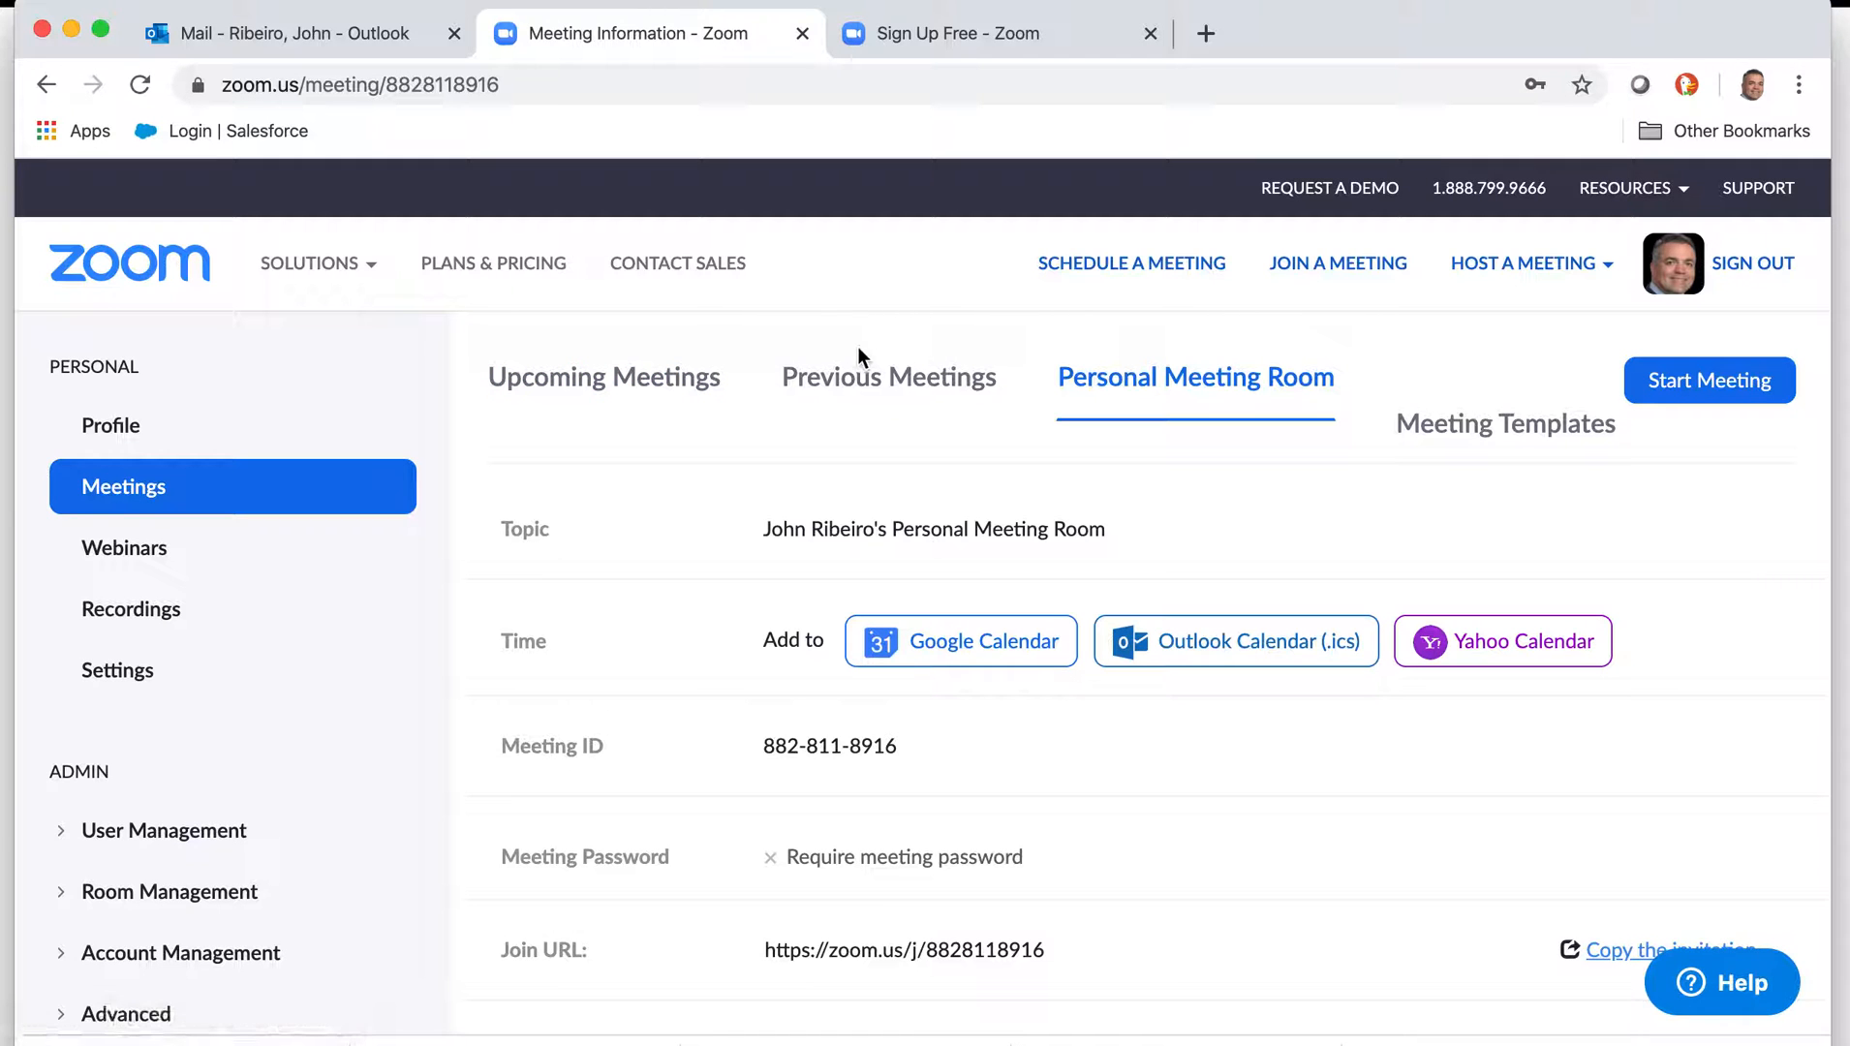
Step: Start scheduling a new meeting and set its topic to "5th Grade Math Class"
left_click(1119, 266)
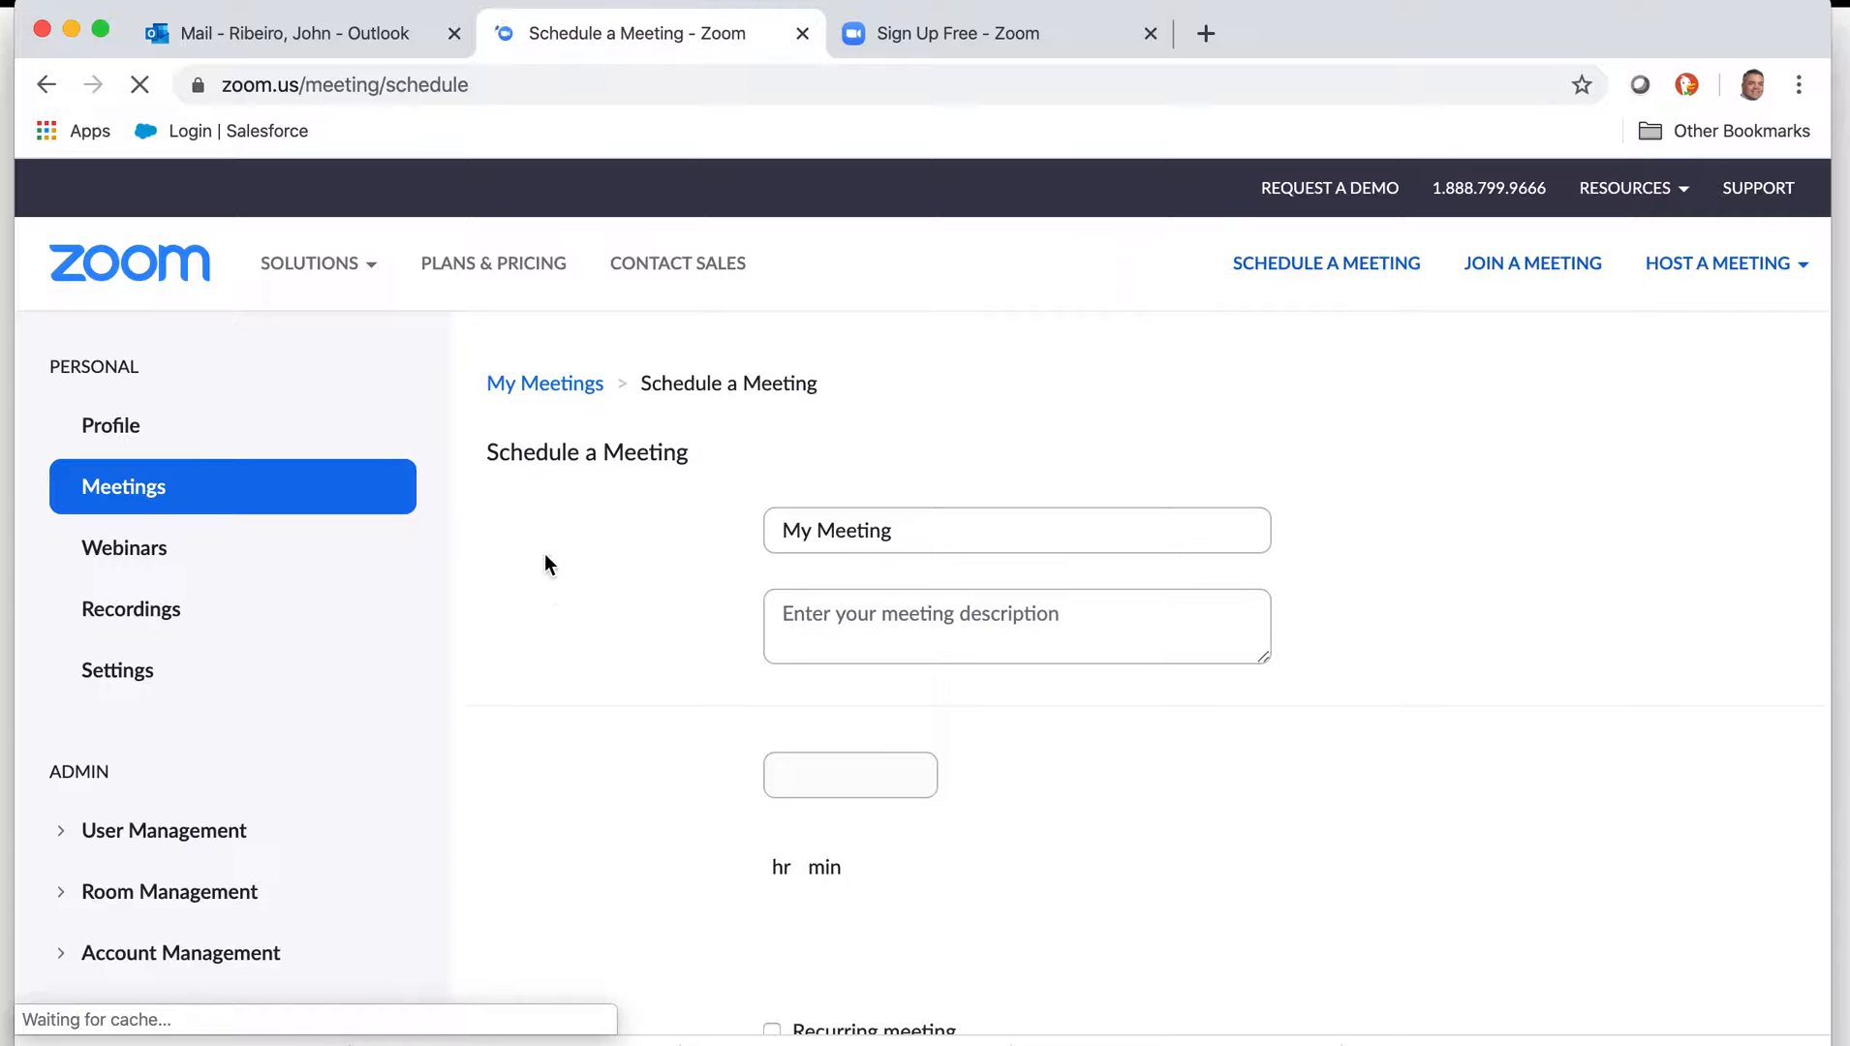
left_click(948, 531)
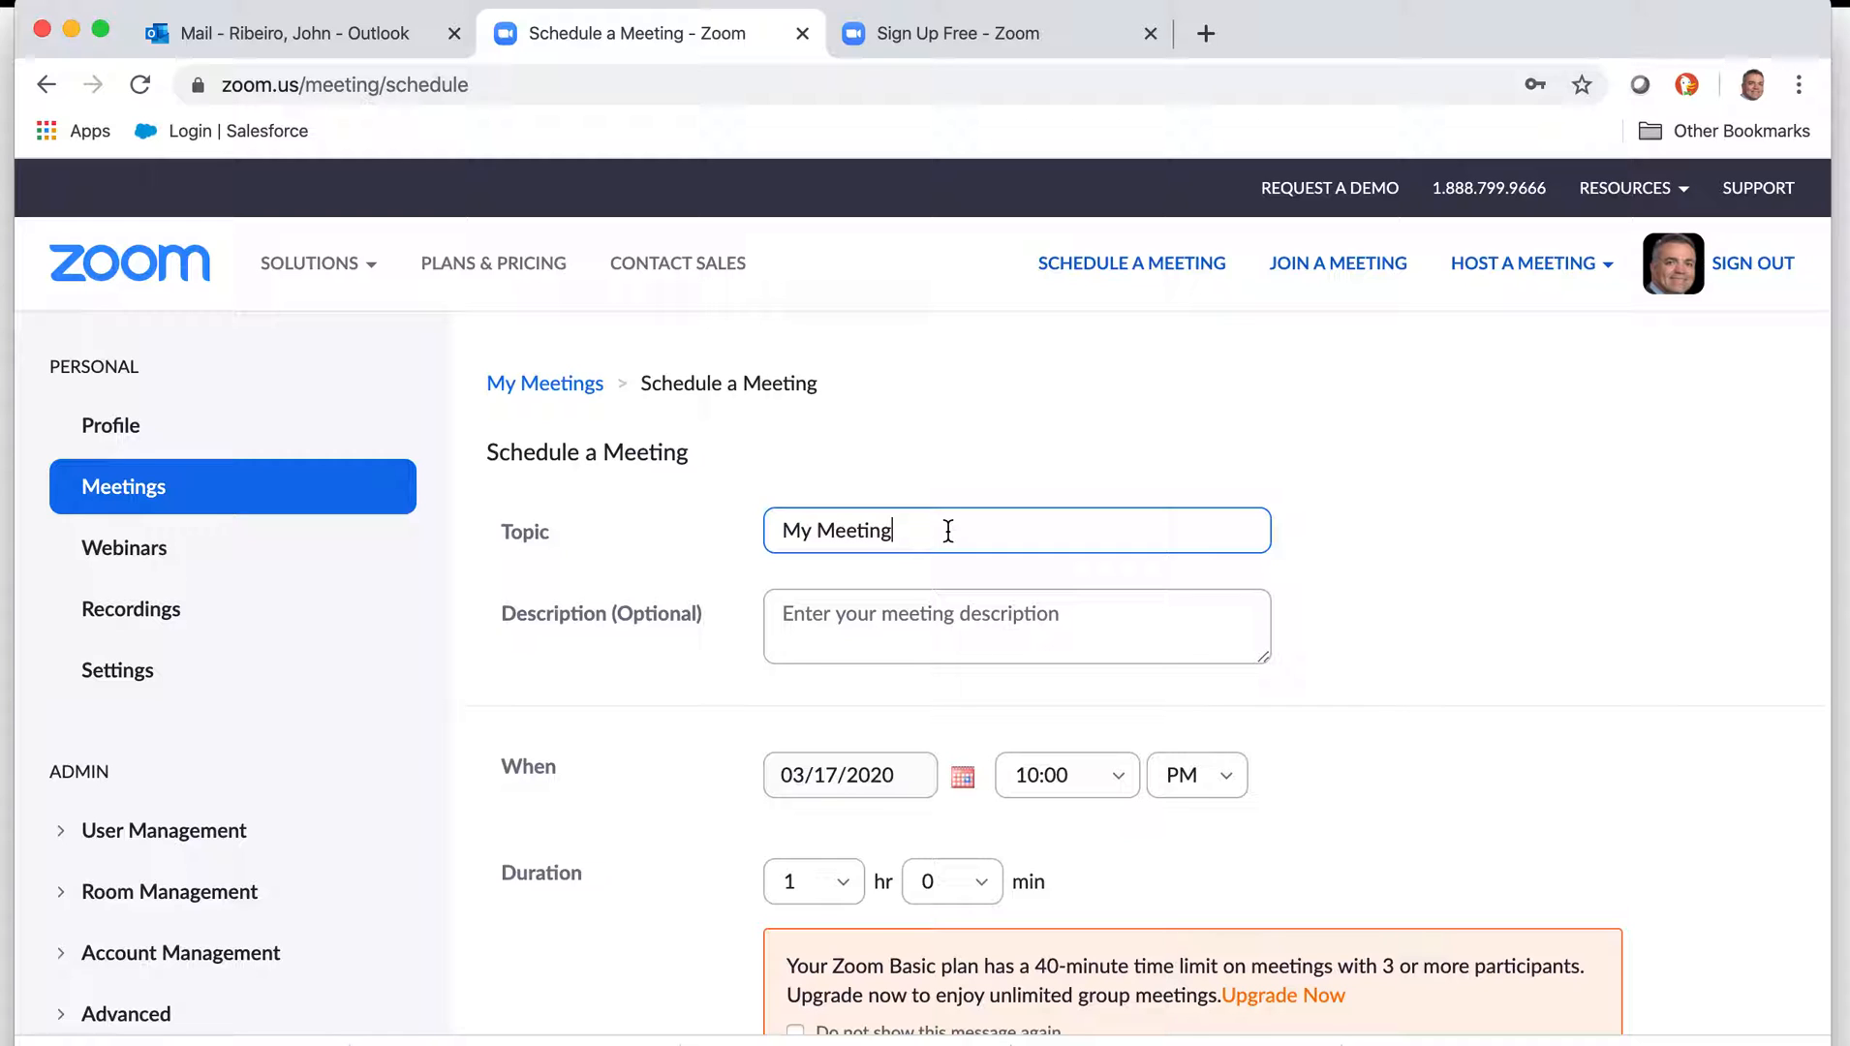
triple_click(948, 531)
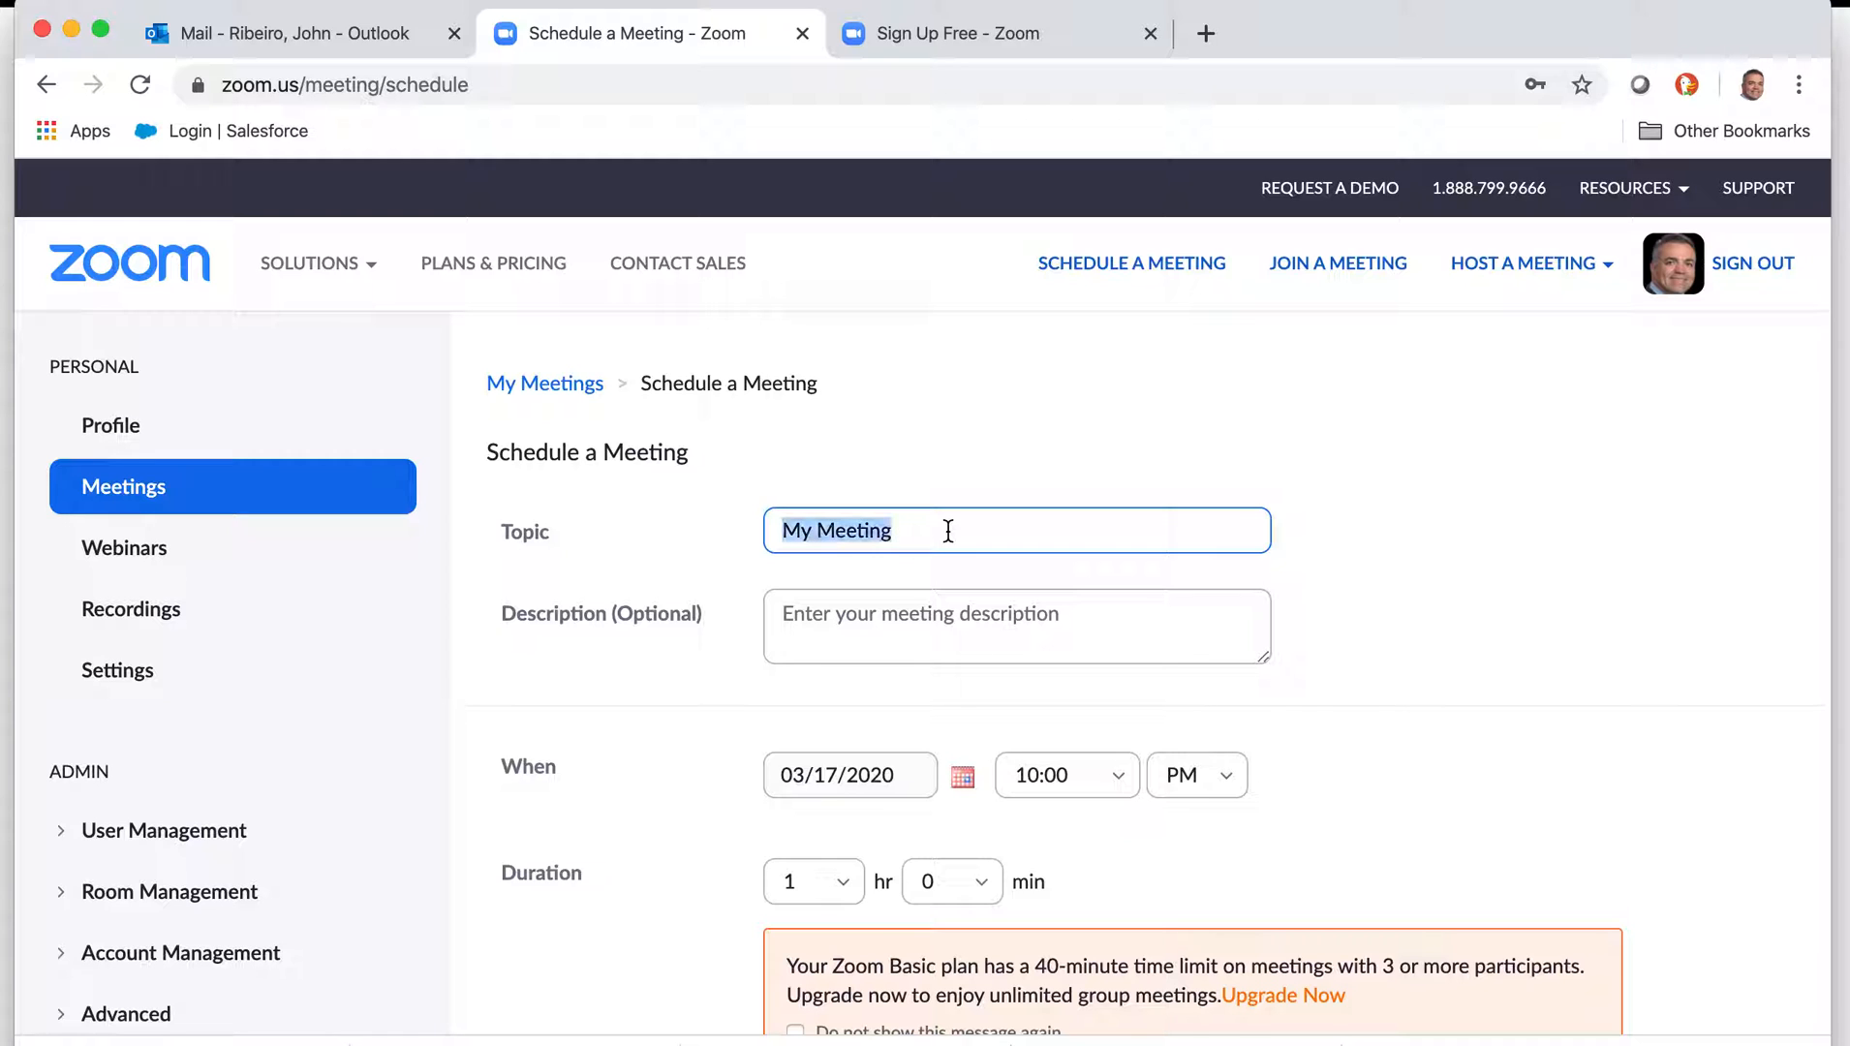
type("5")
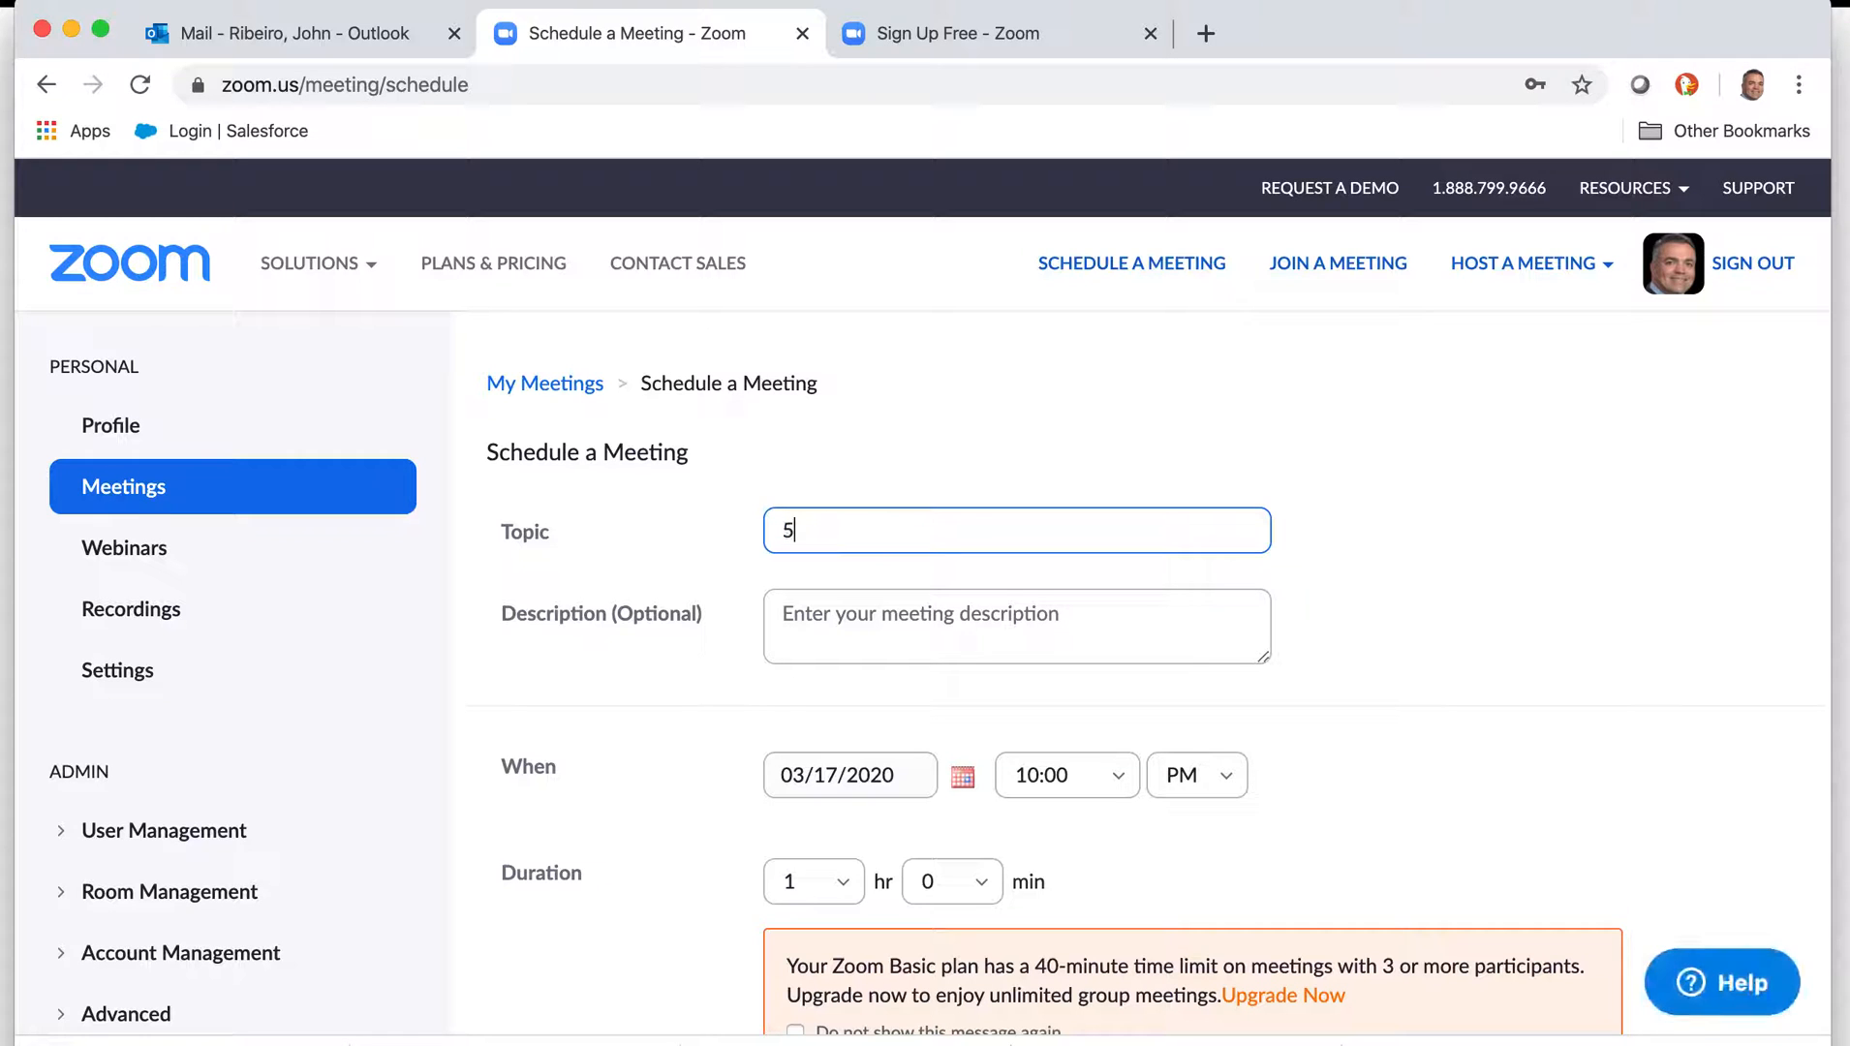
type("th Grade Math Class")
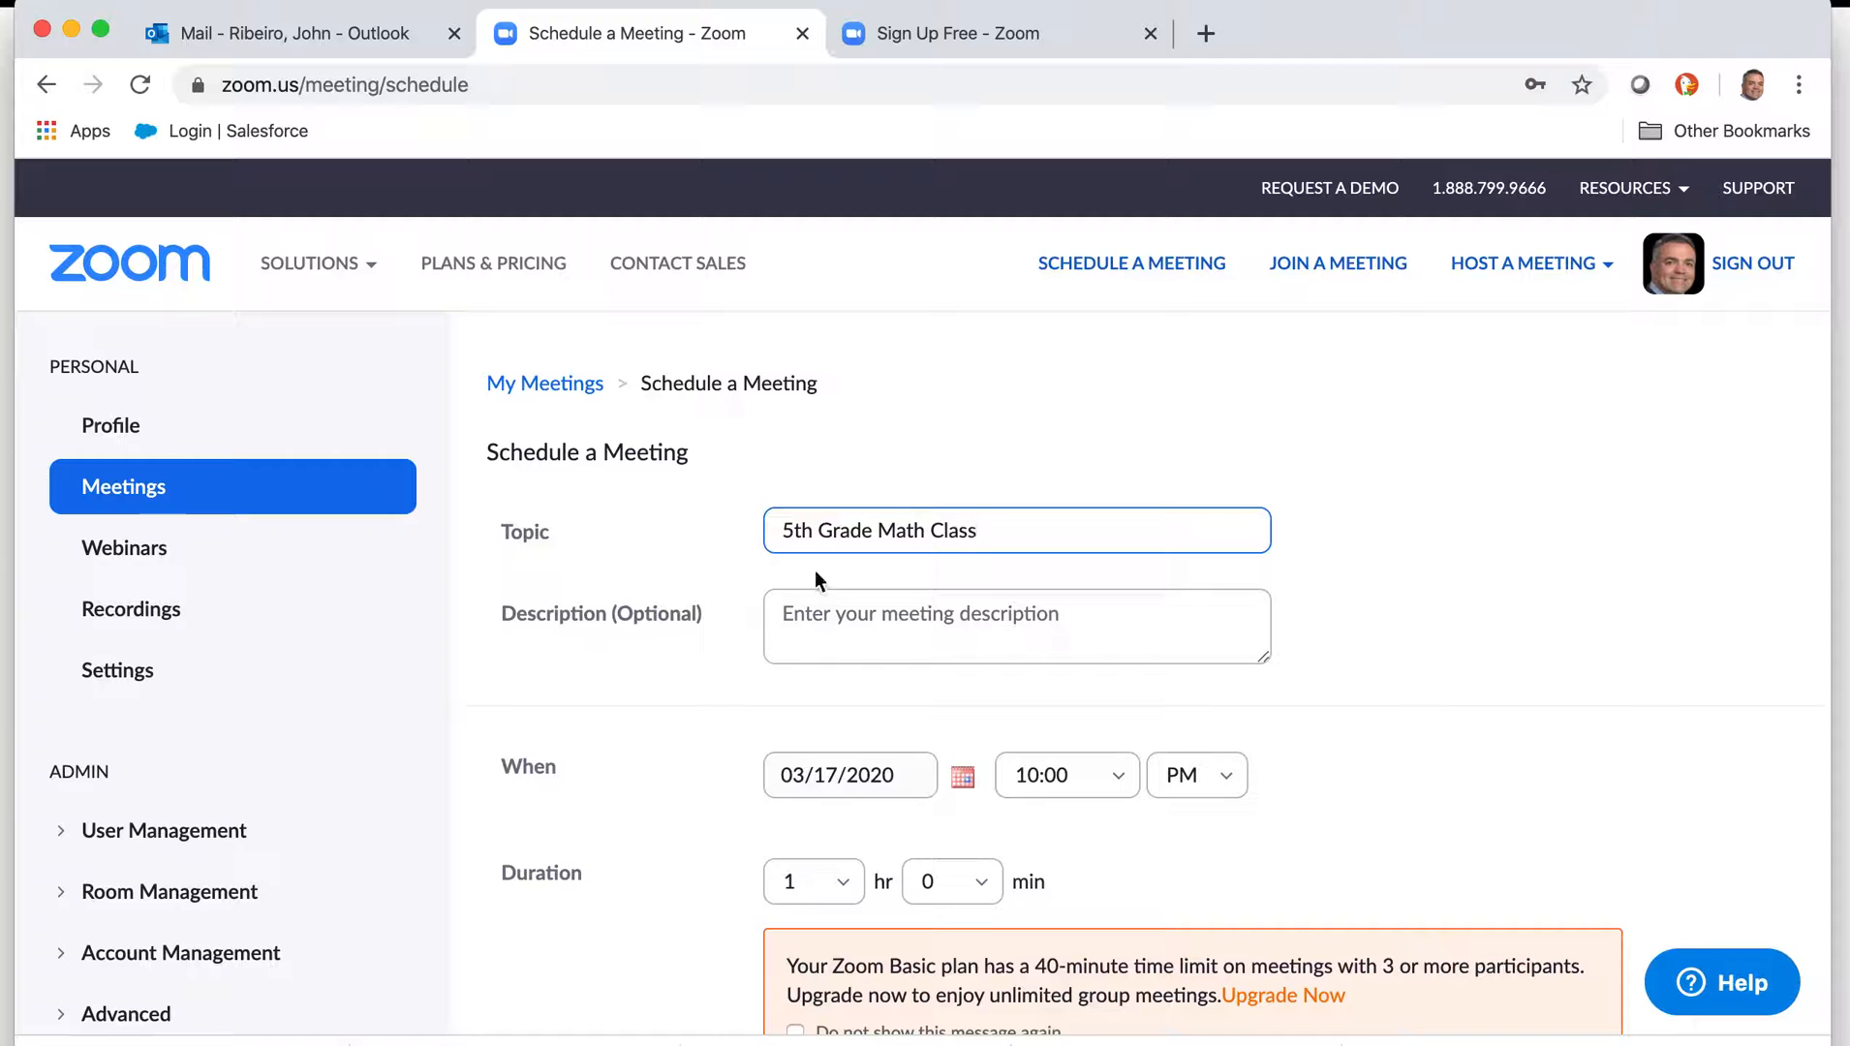
Step: Make the 5th Grade Math Class meeting a recurring meeting
scroll(647, 744, "down", 1)
scroll(645, 734, "down", 2)
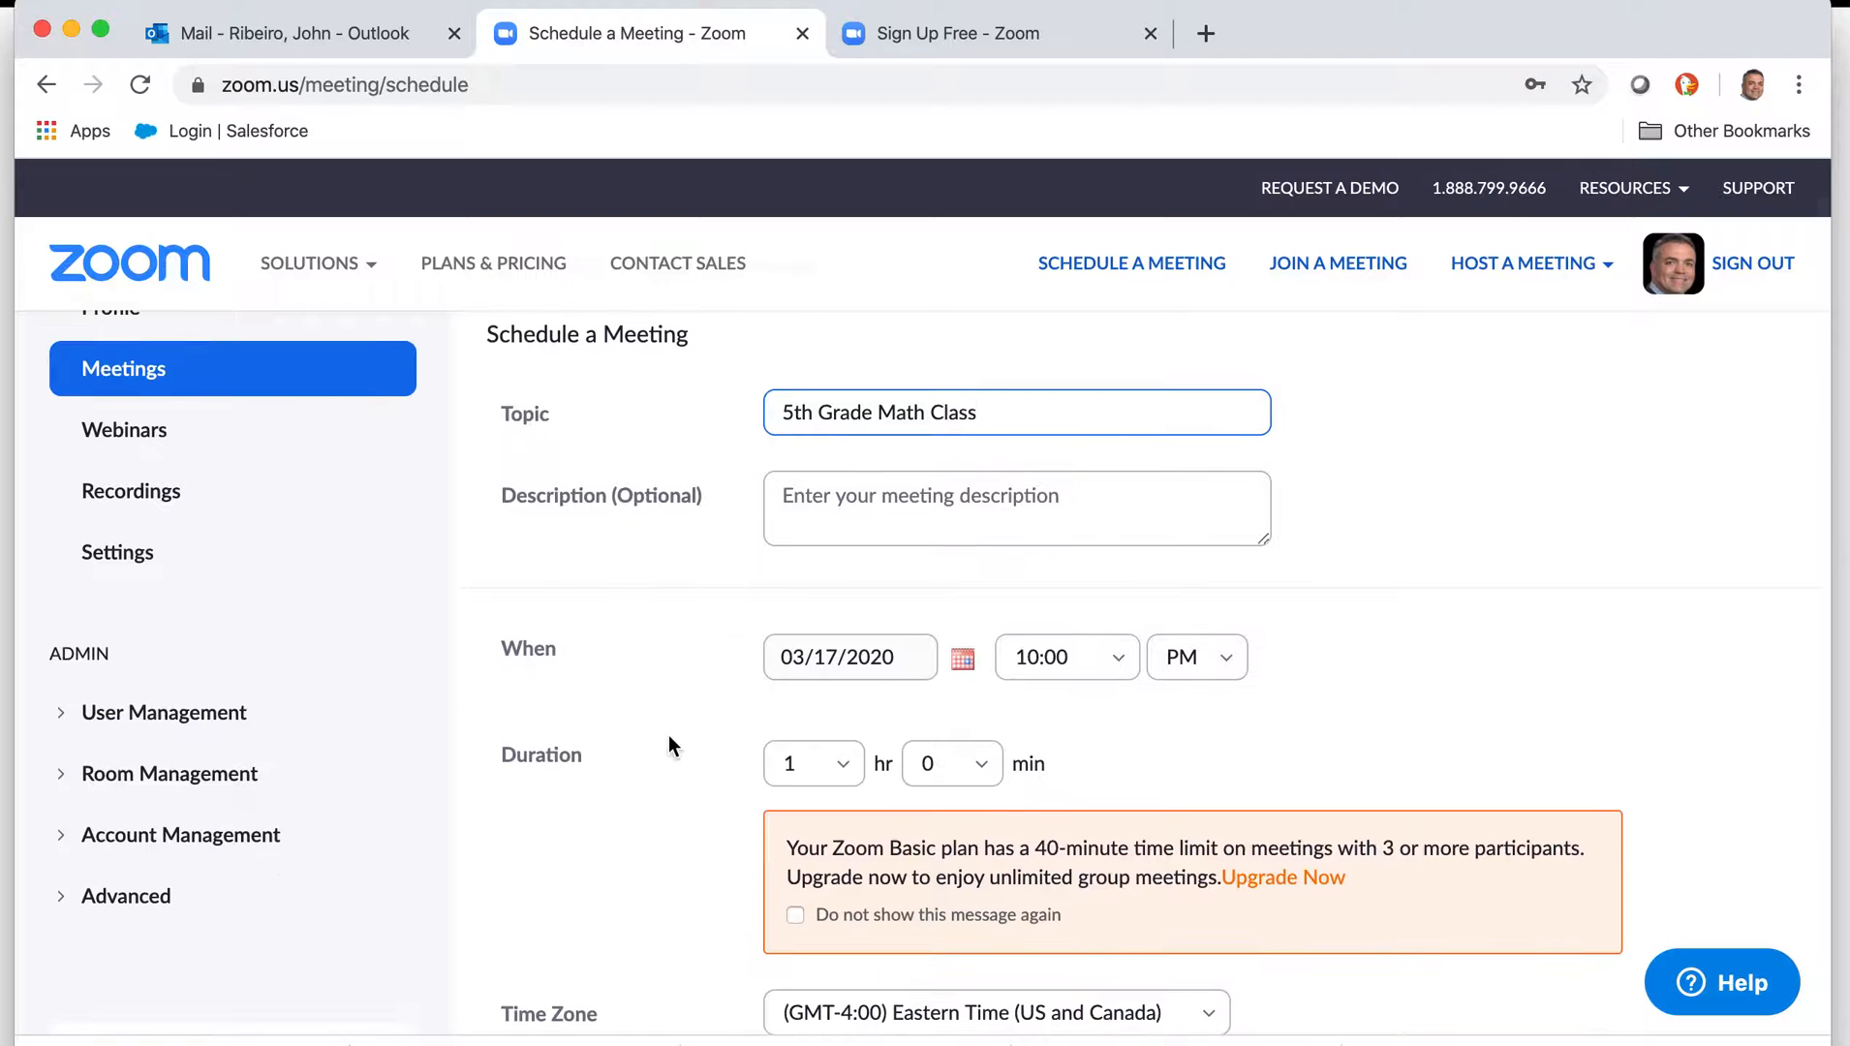
left_click(911, 663)
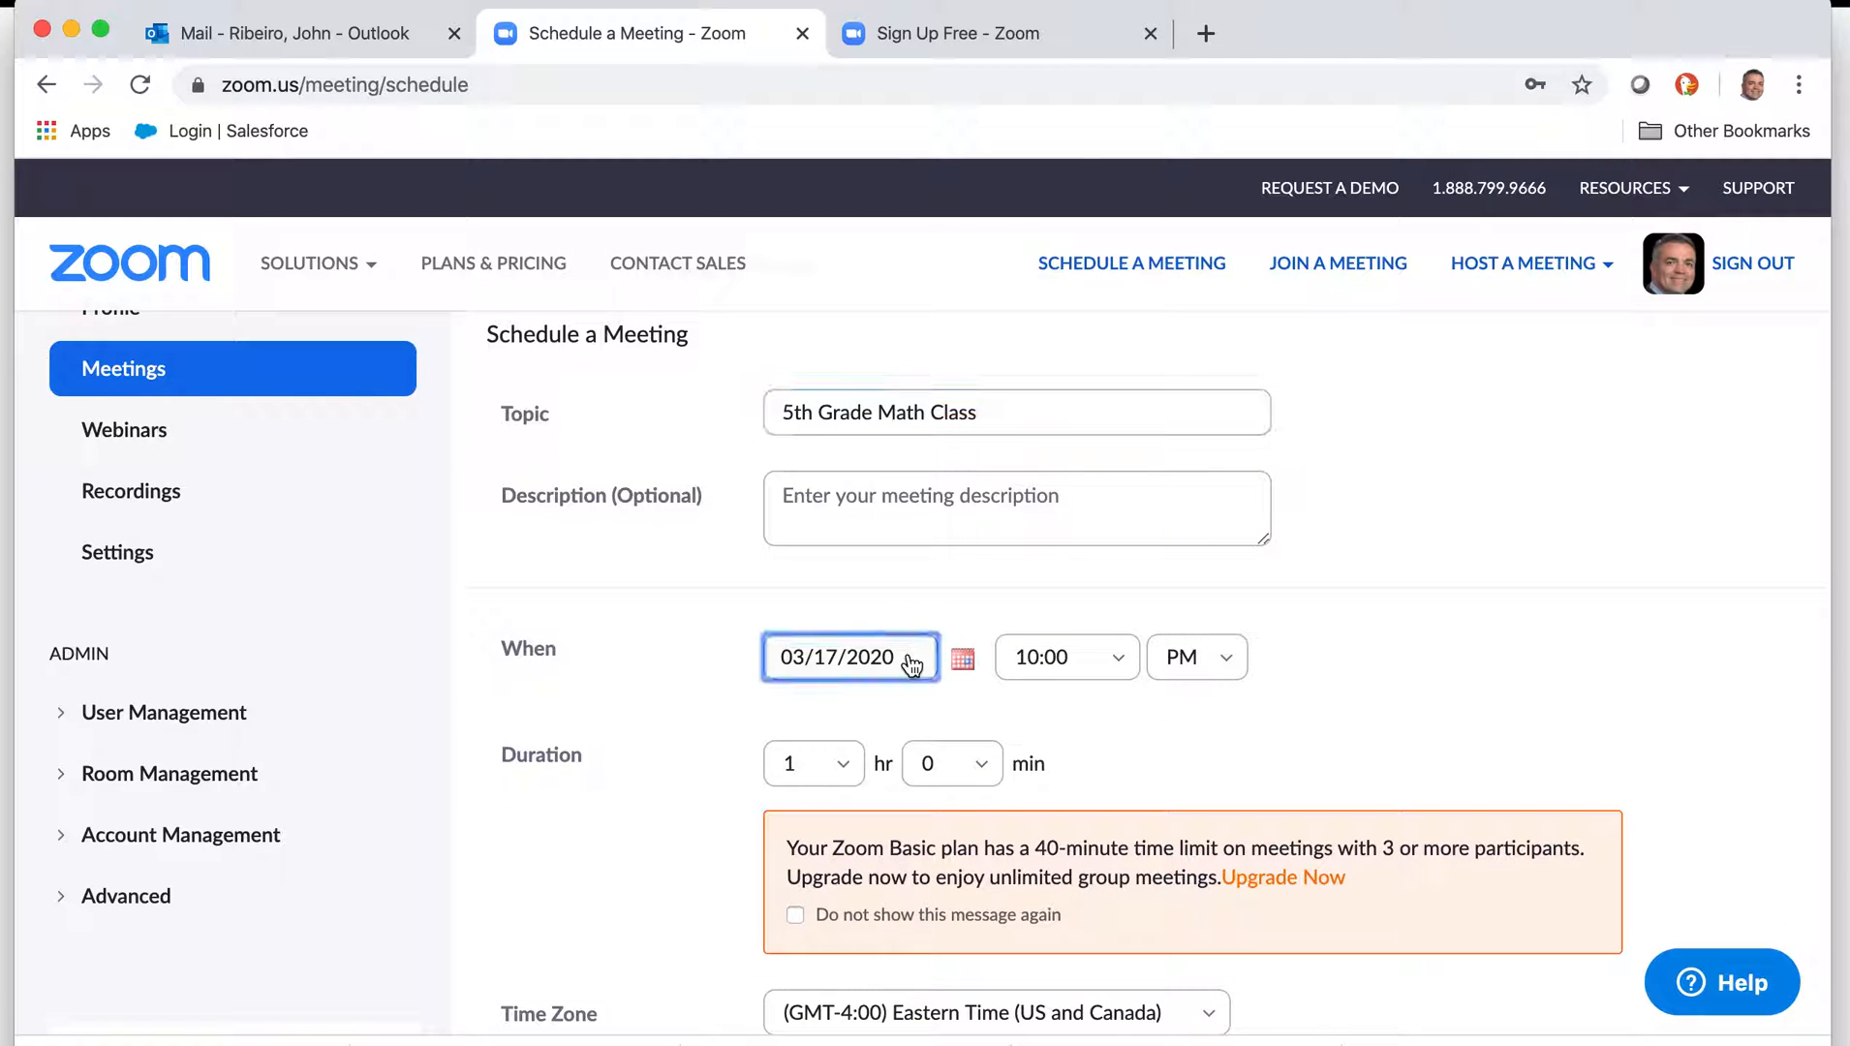
scroll(602, 698, "down", 5)
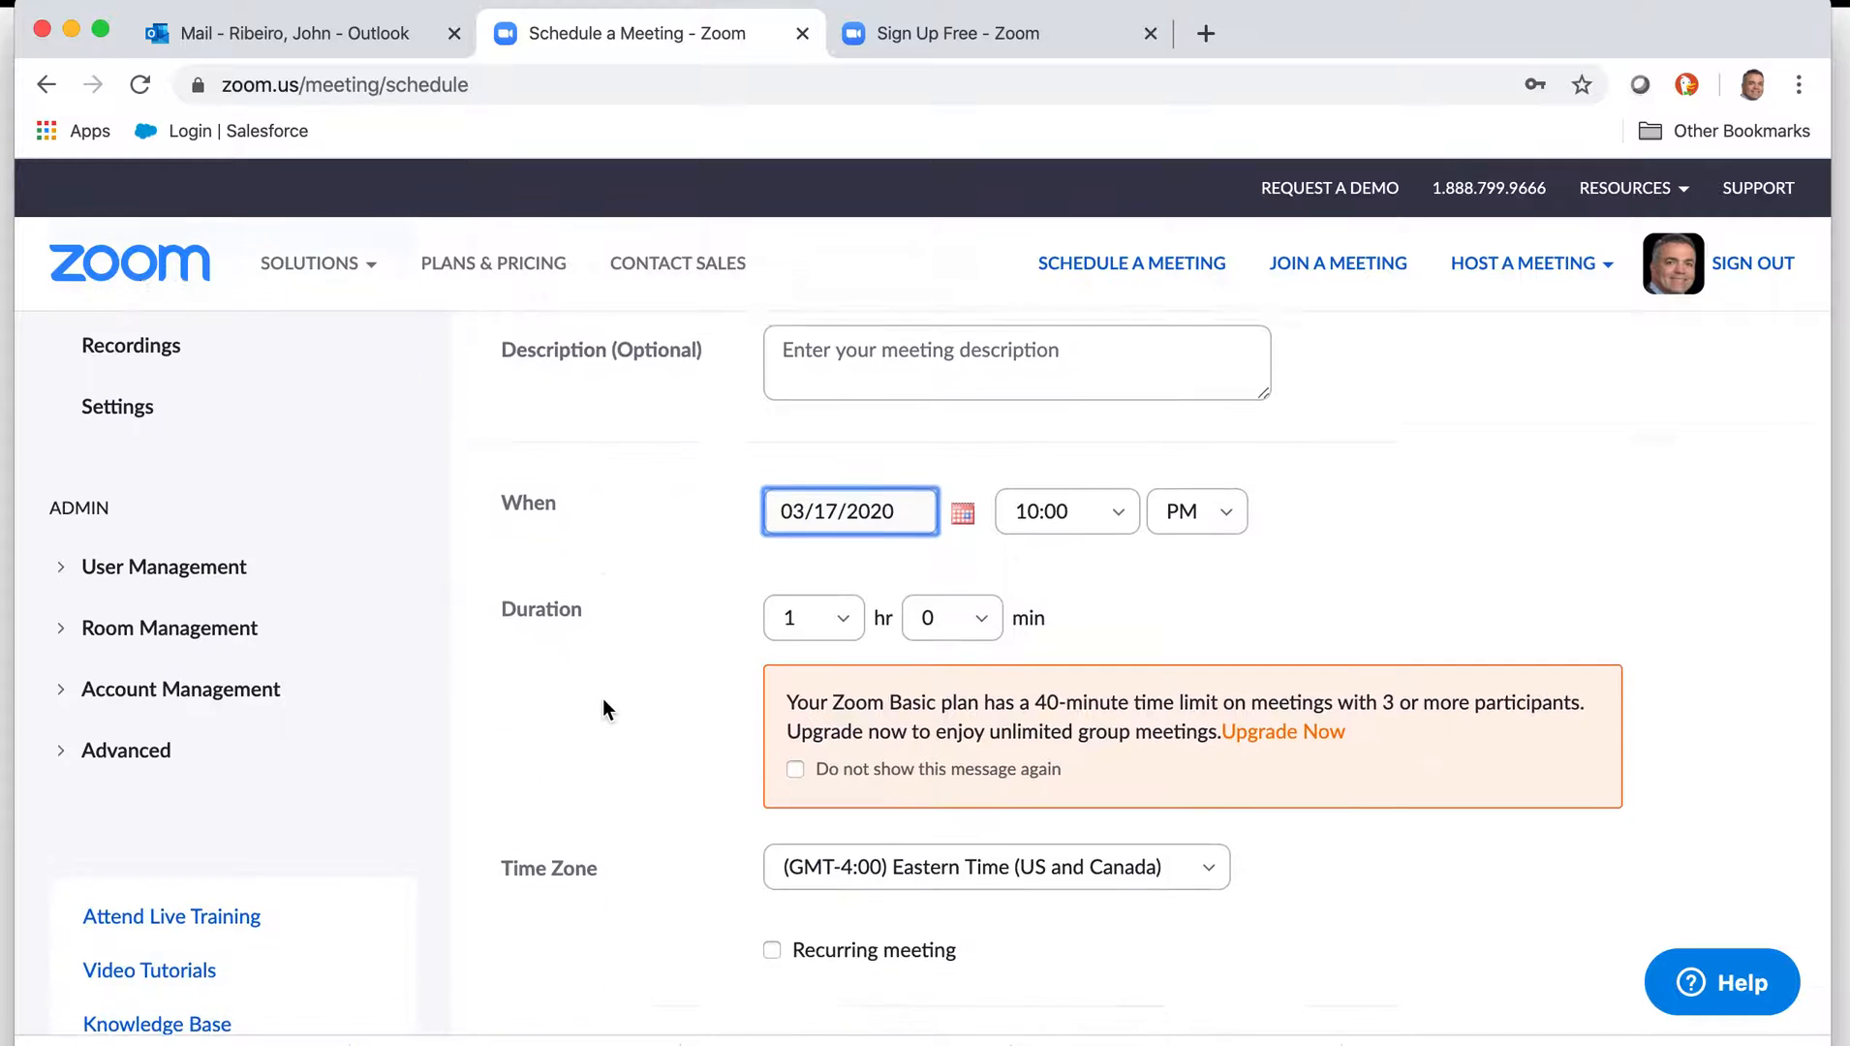
scroll(603, 700, "down", 1)
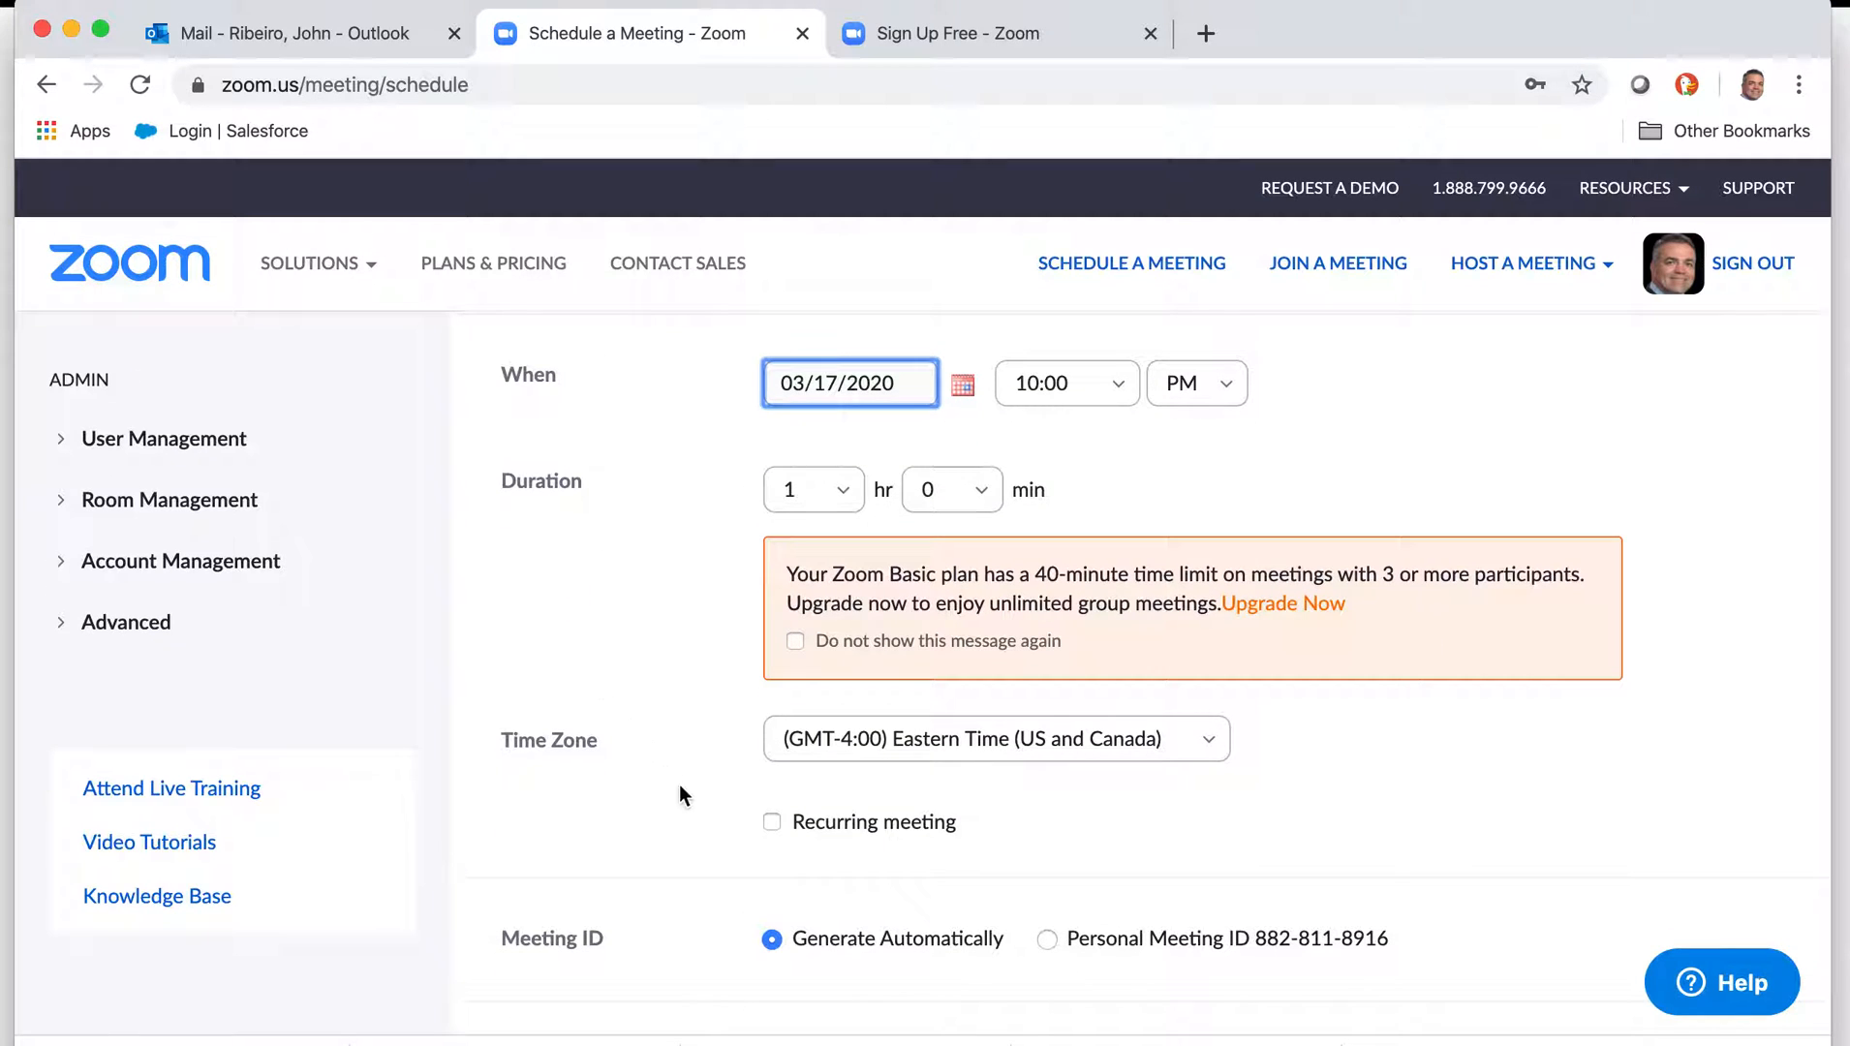
left_click(772, 822)
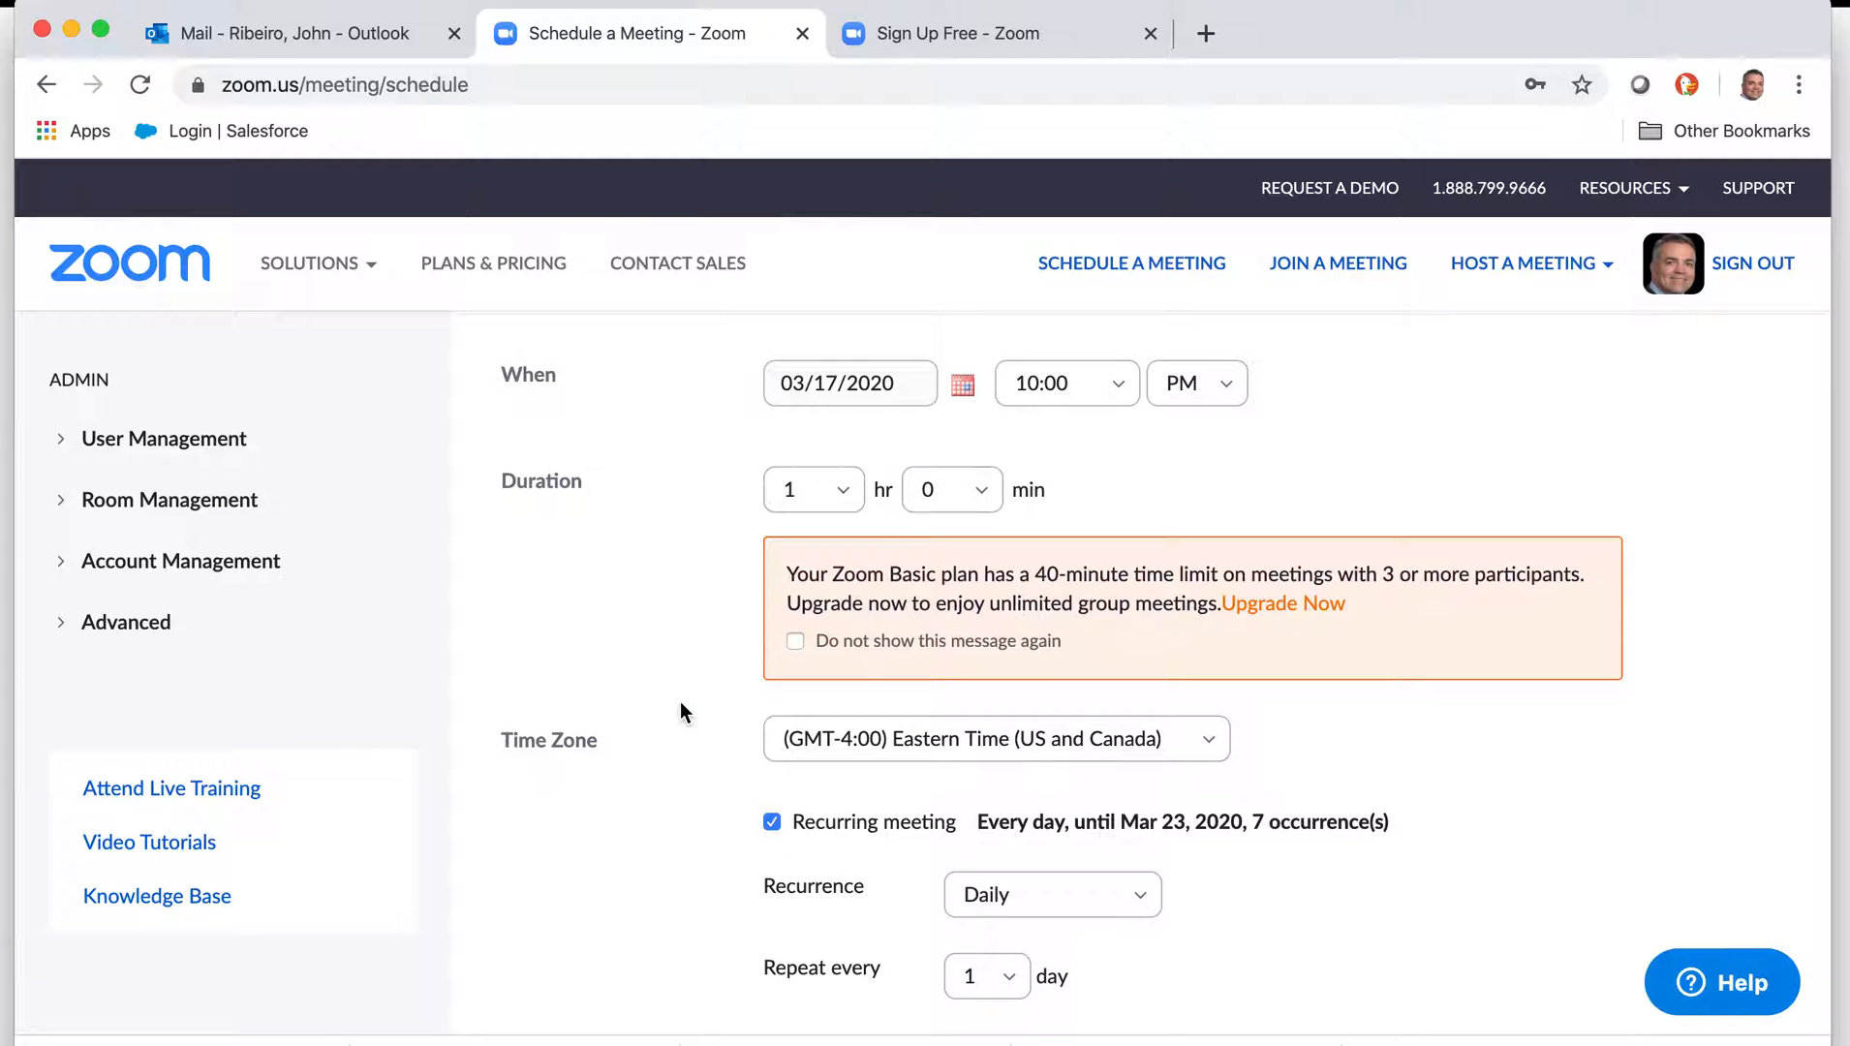
Step: Set the meeting's start date to 03/18/2020
scroll(681, 712, "up", 2)
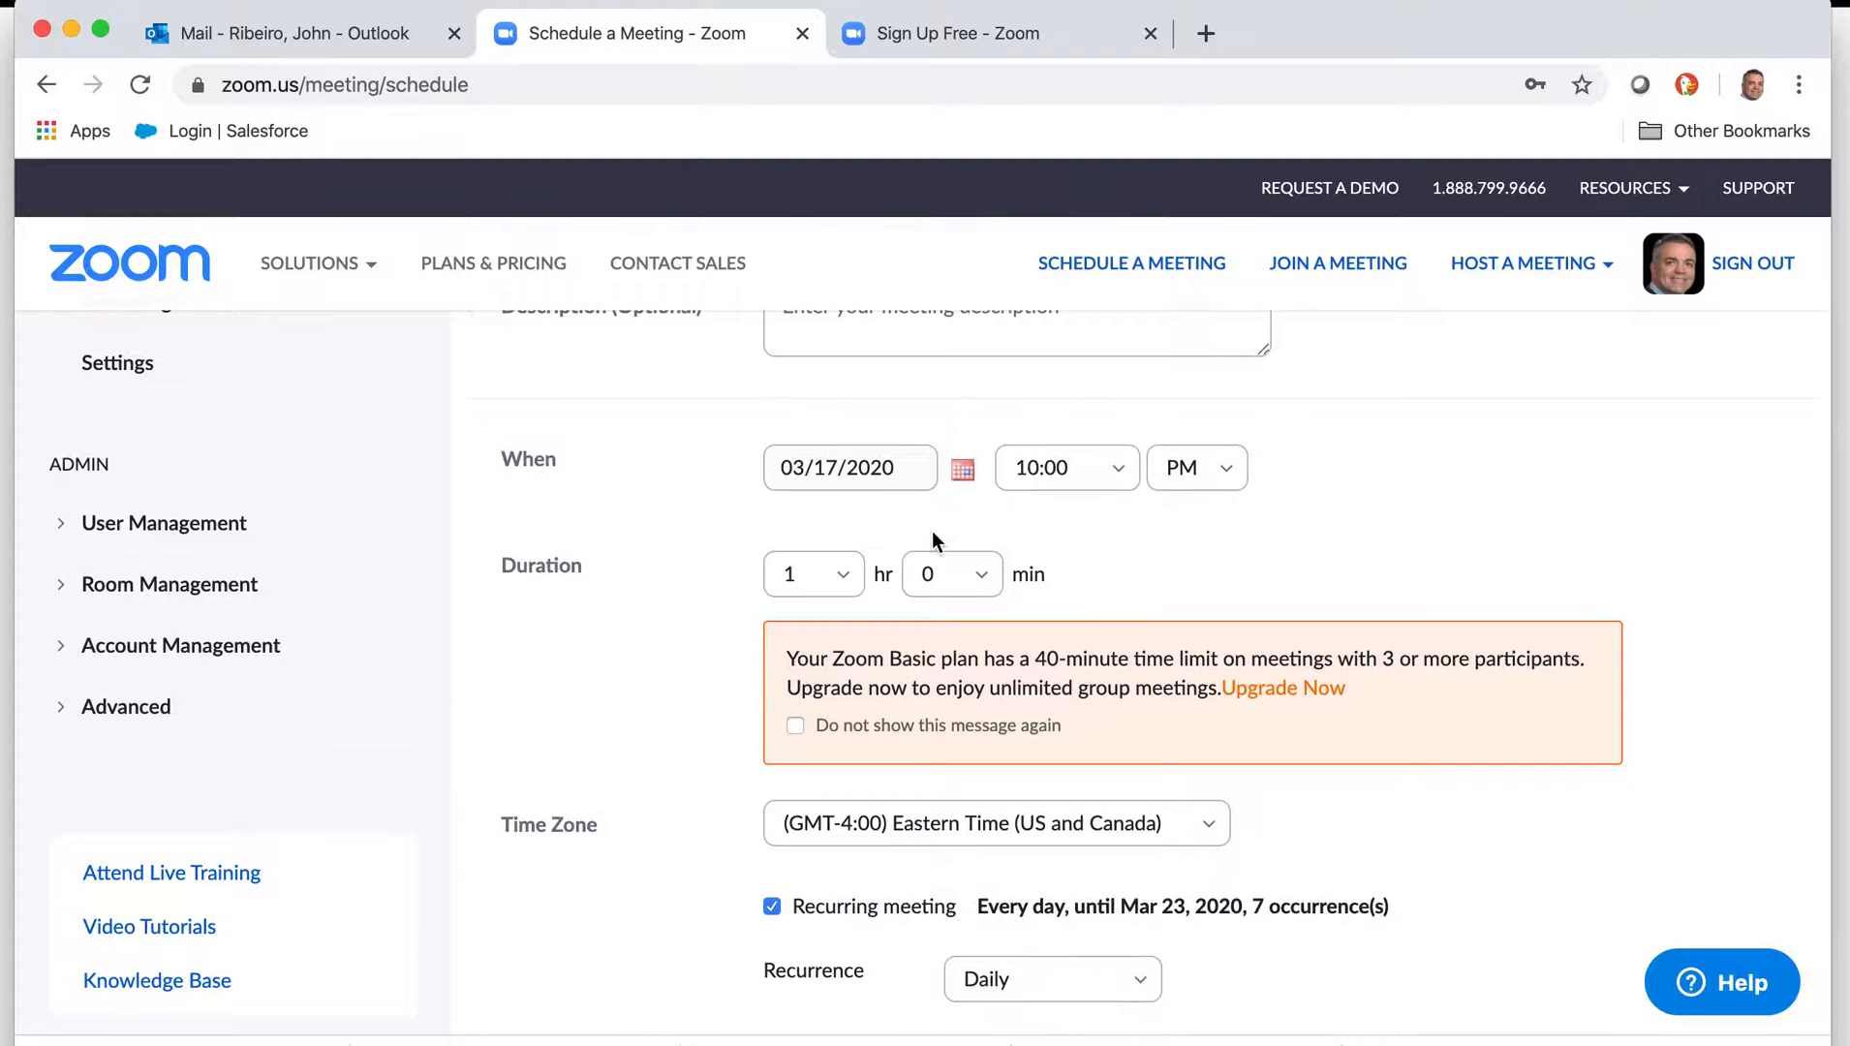
left_click(963, 470)
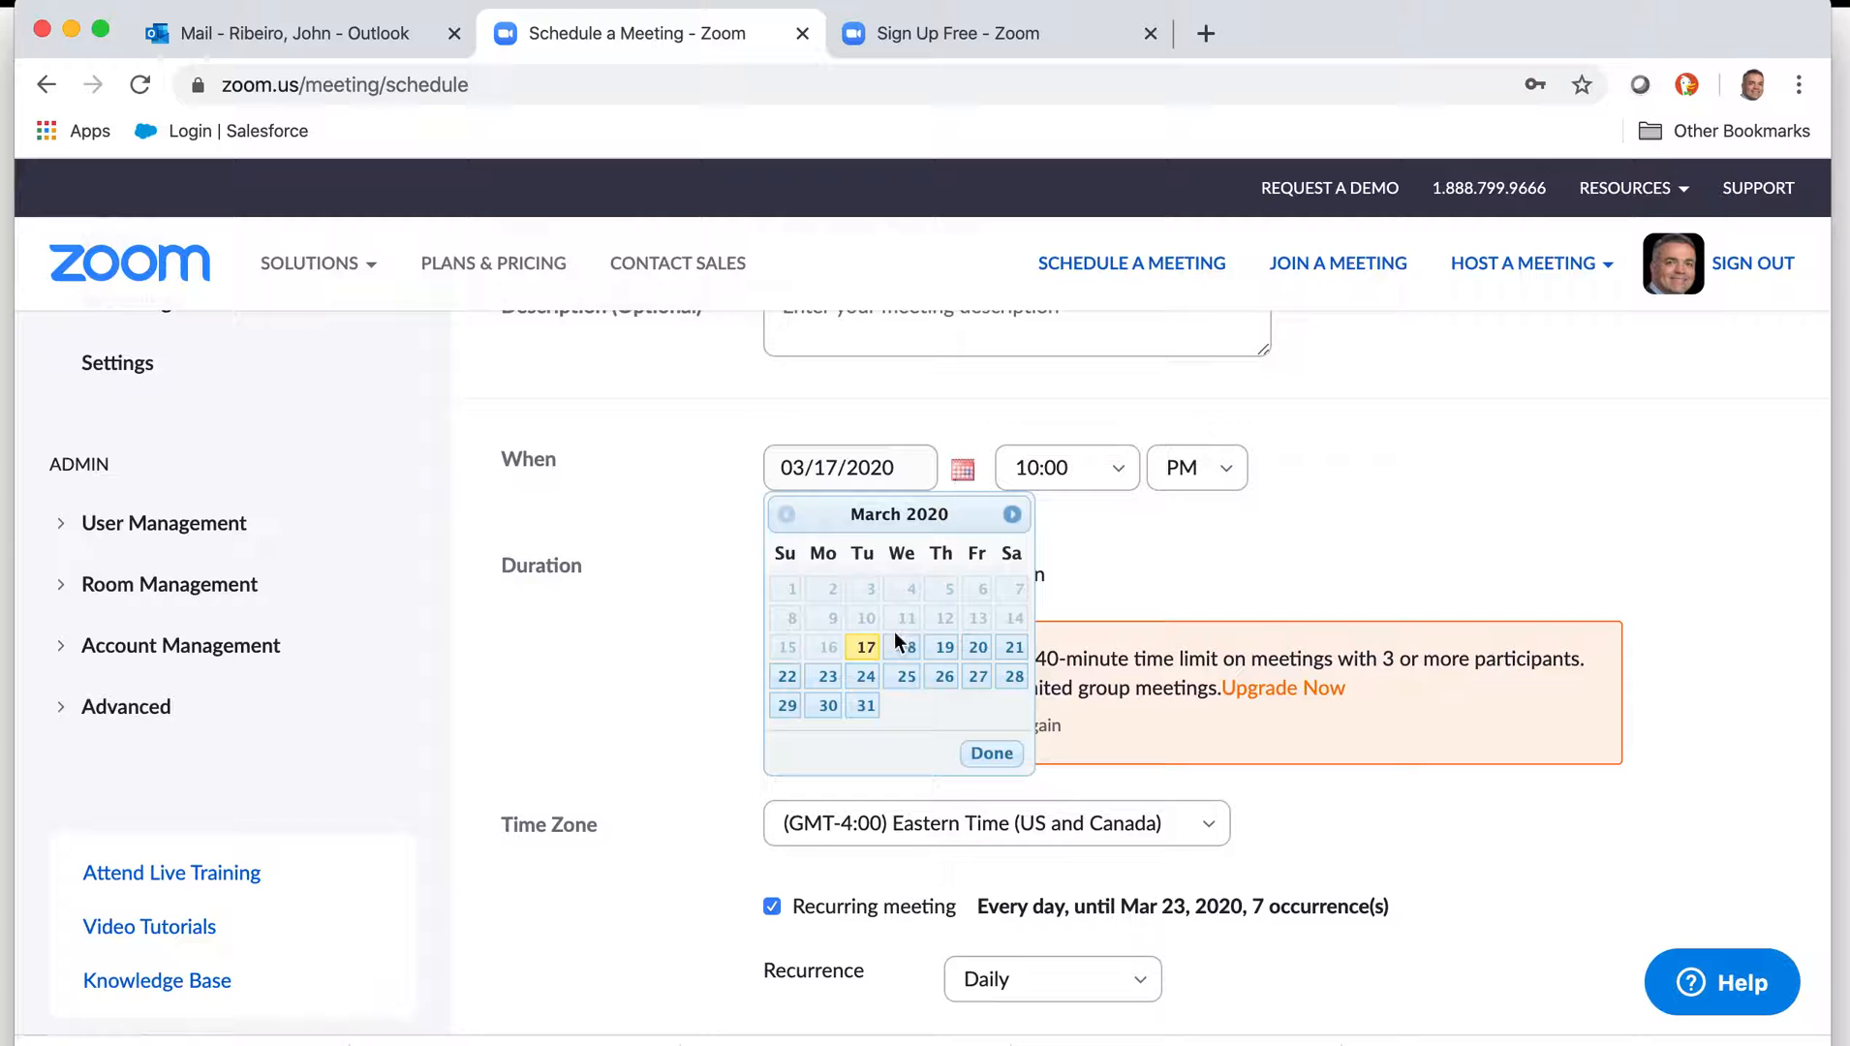
left_click(905, 646)
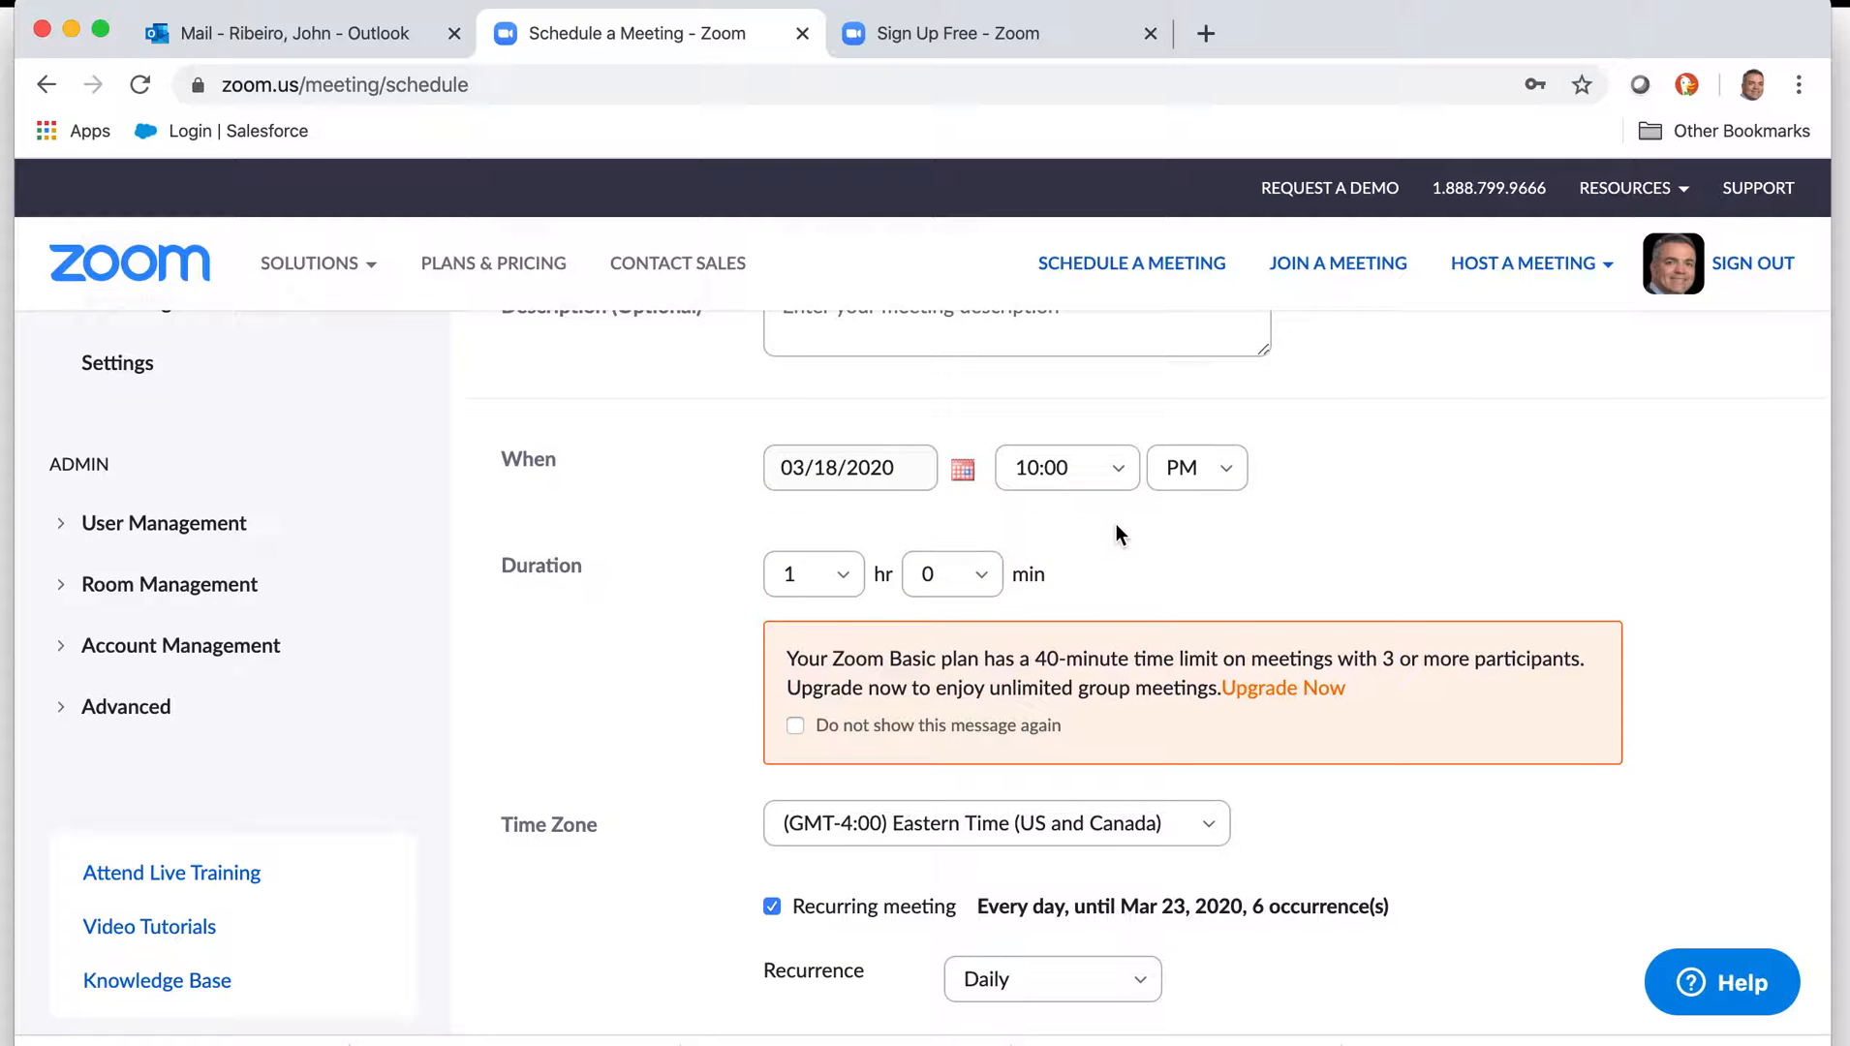
Step: Set the meeting's start time to 10:00 AM
left_click(1120, 472)
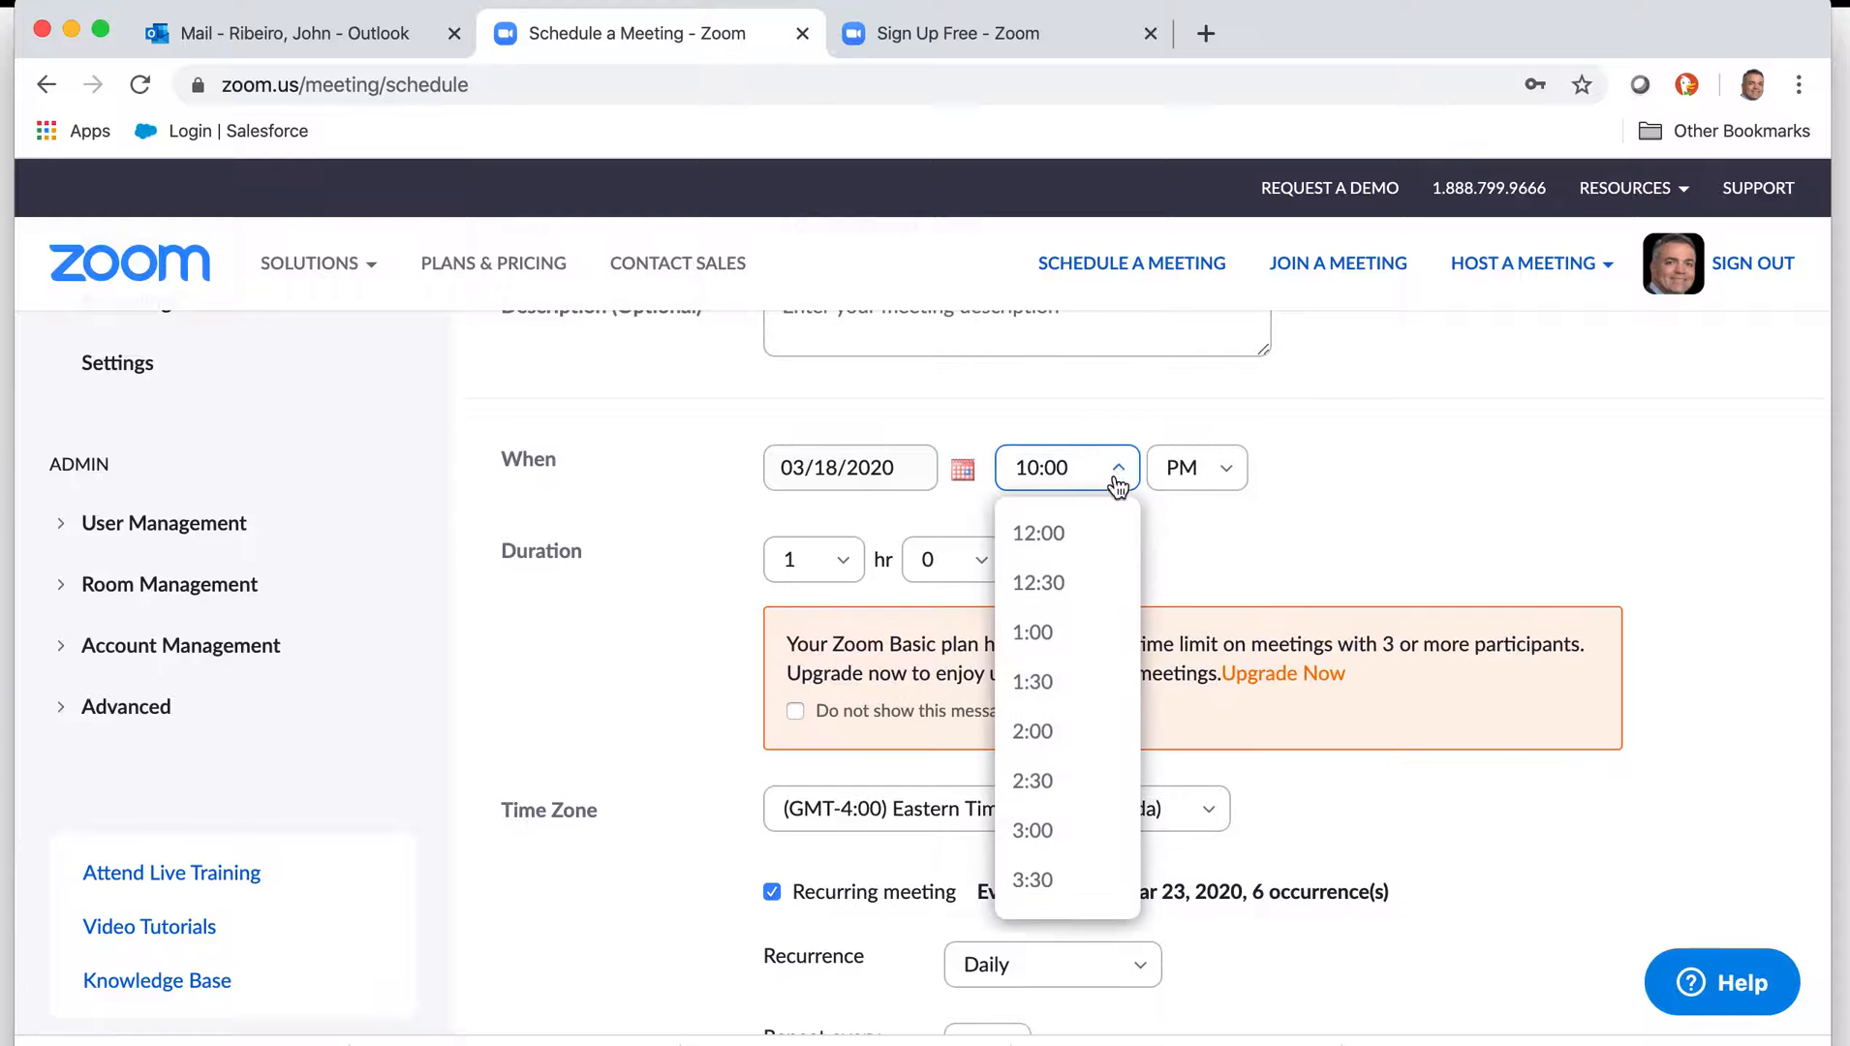
scroll(1082, 646, "up", 2)
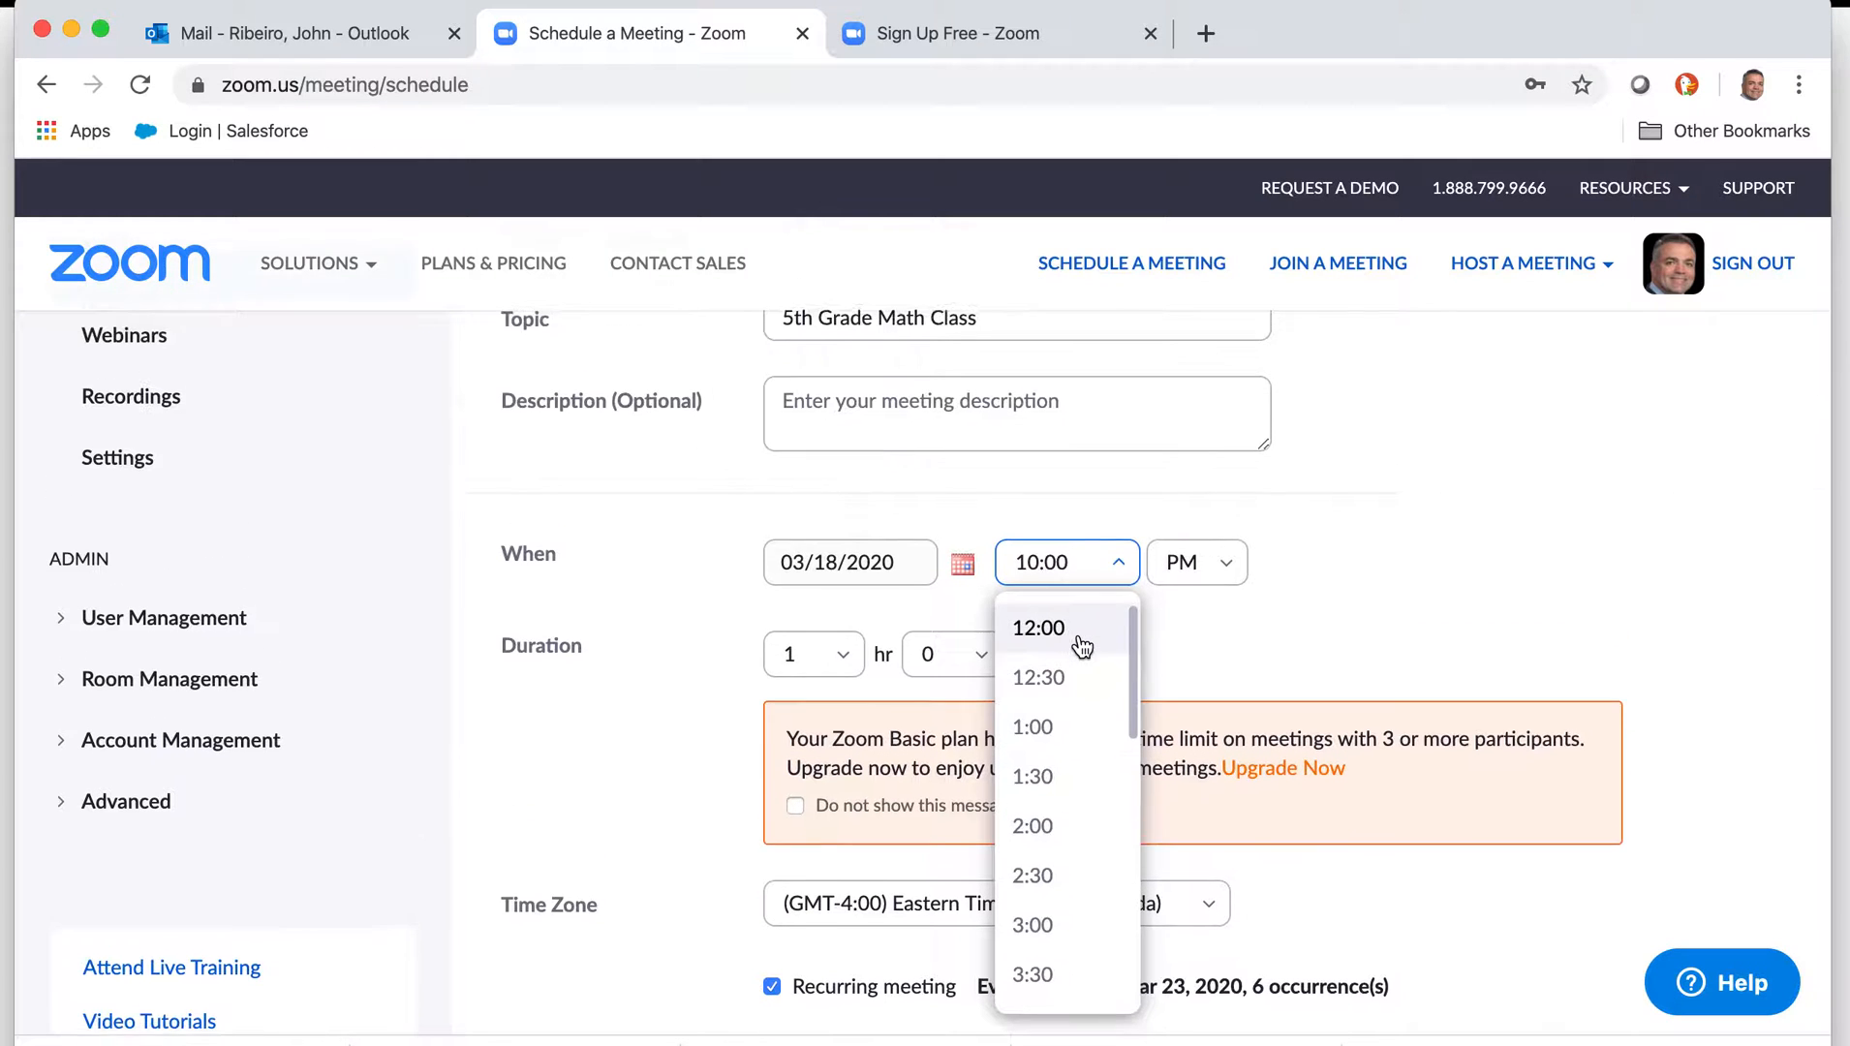
scroll(1082, 646, "down", 3)
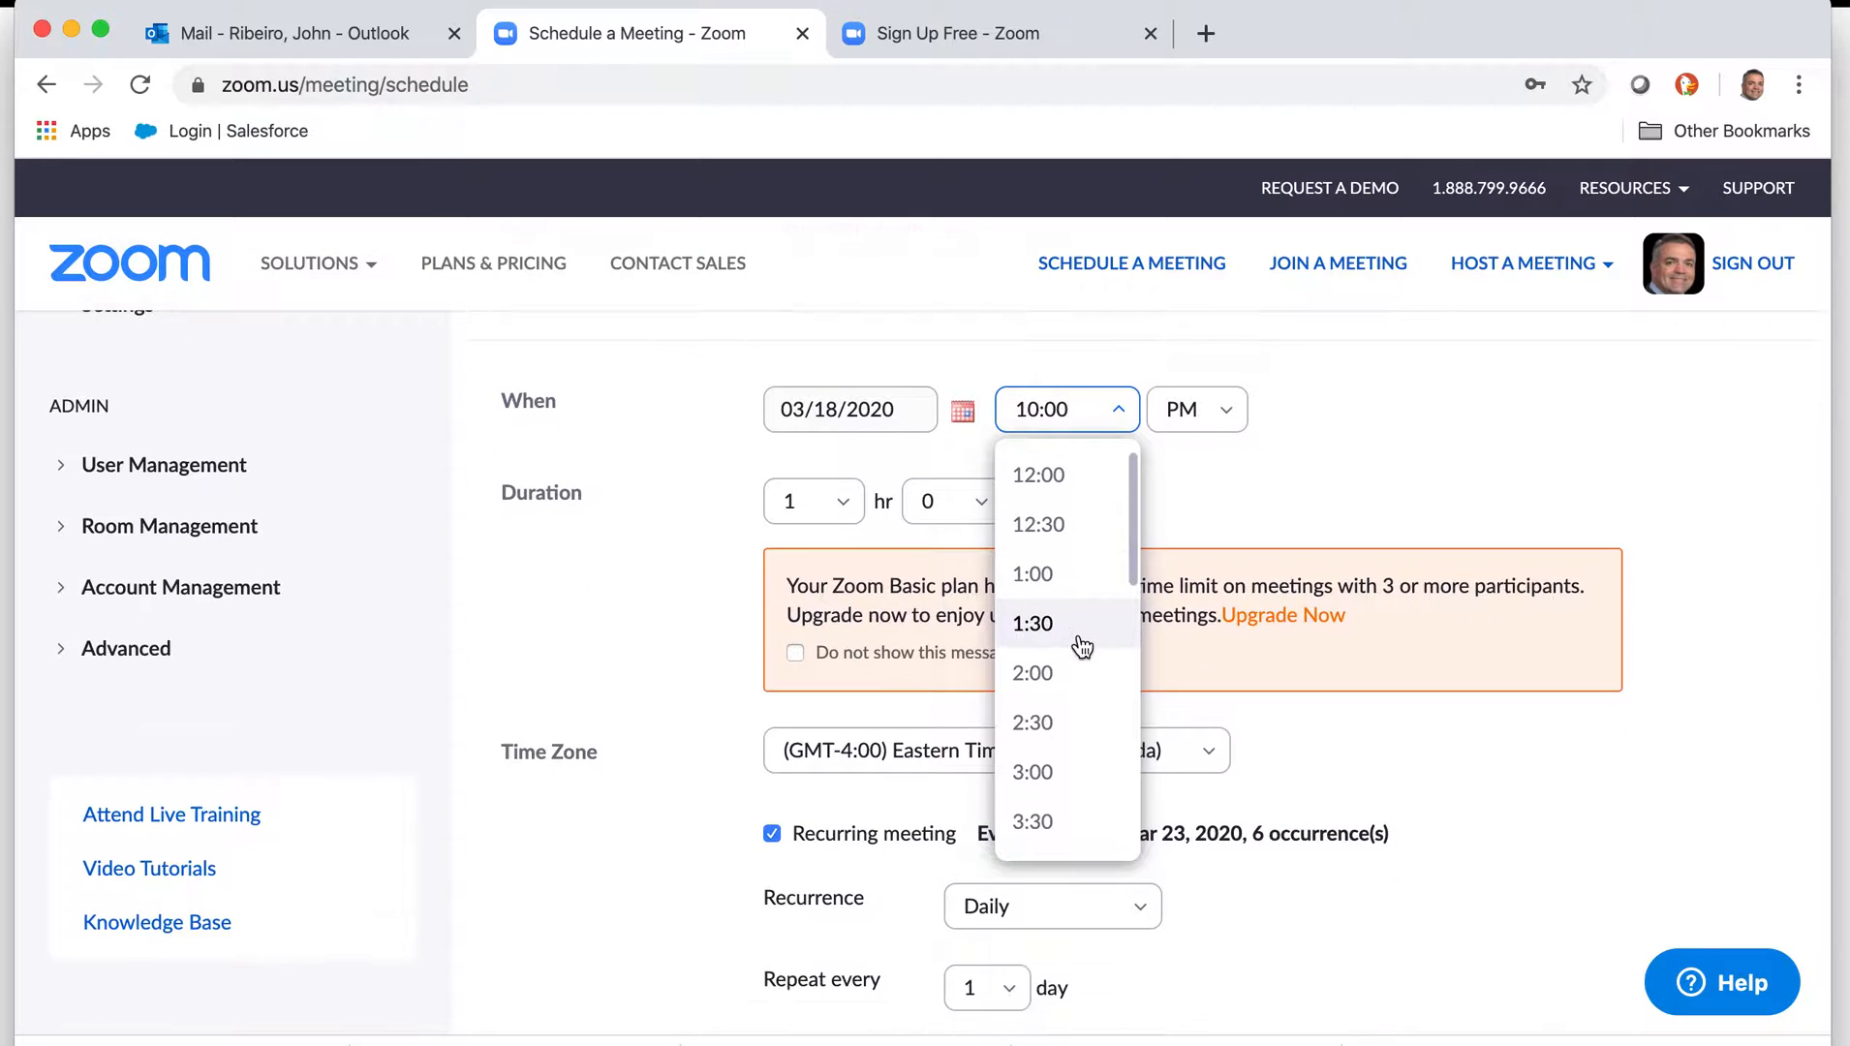
scroll(1082, 647, "down", 6)
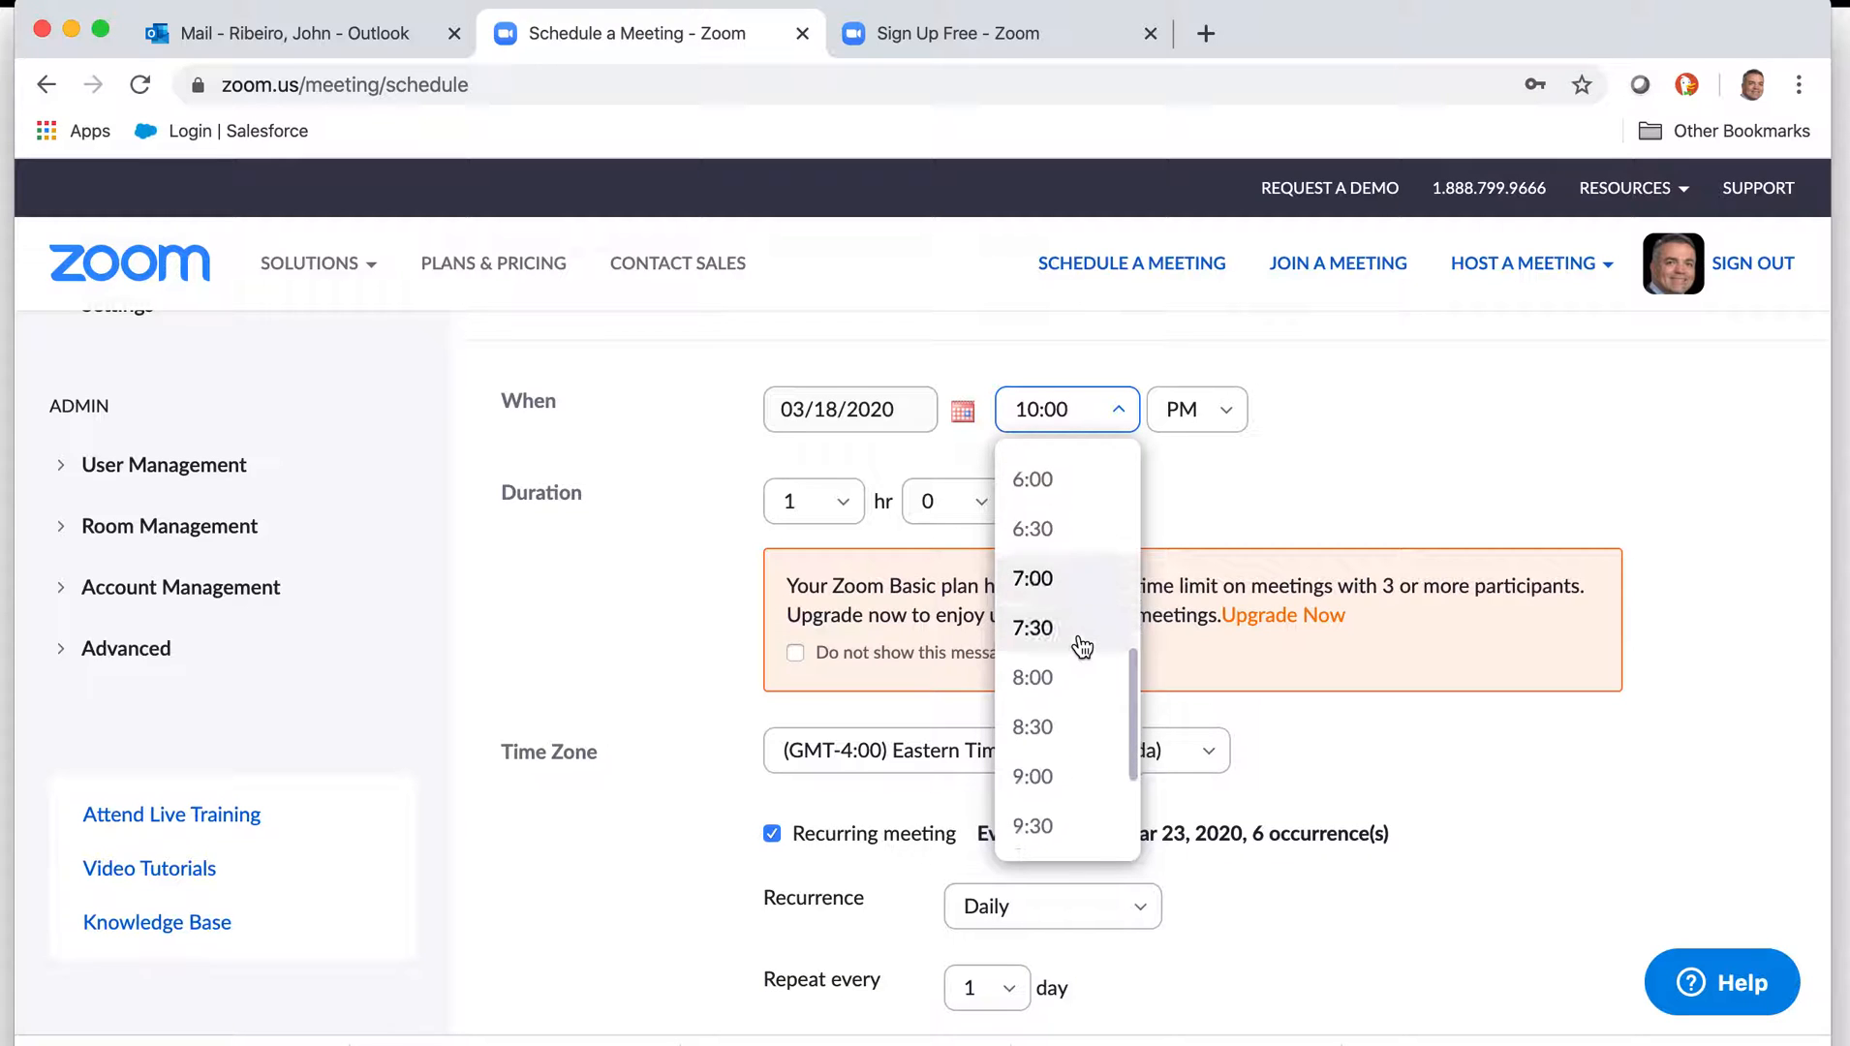
scroll(1082, 646, "down", 3)
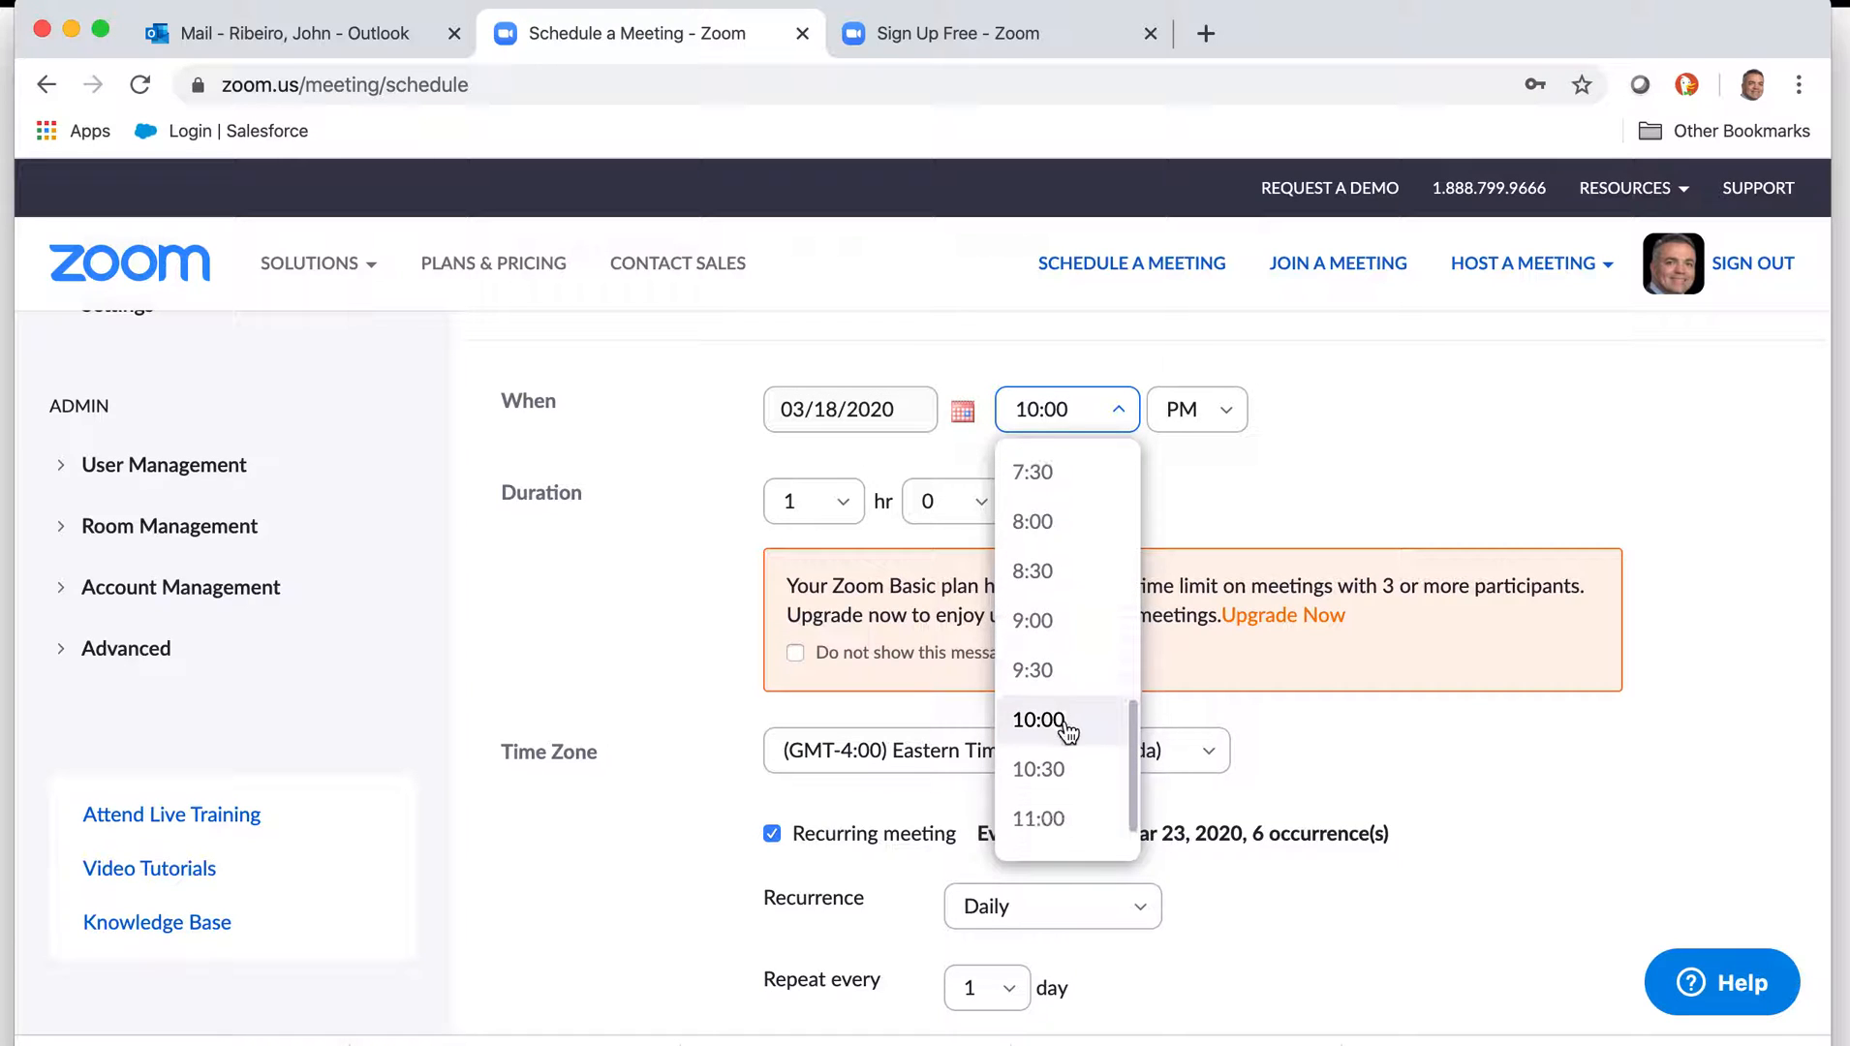
left_click(1065, 725)
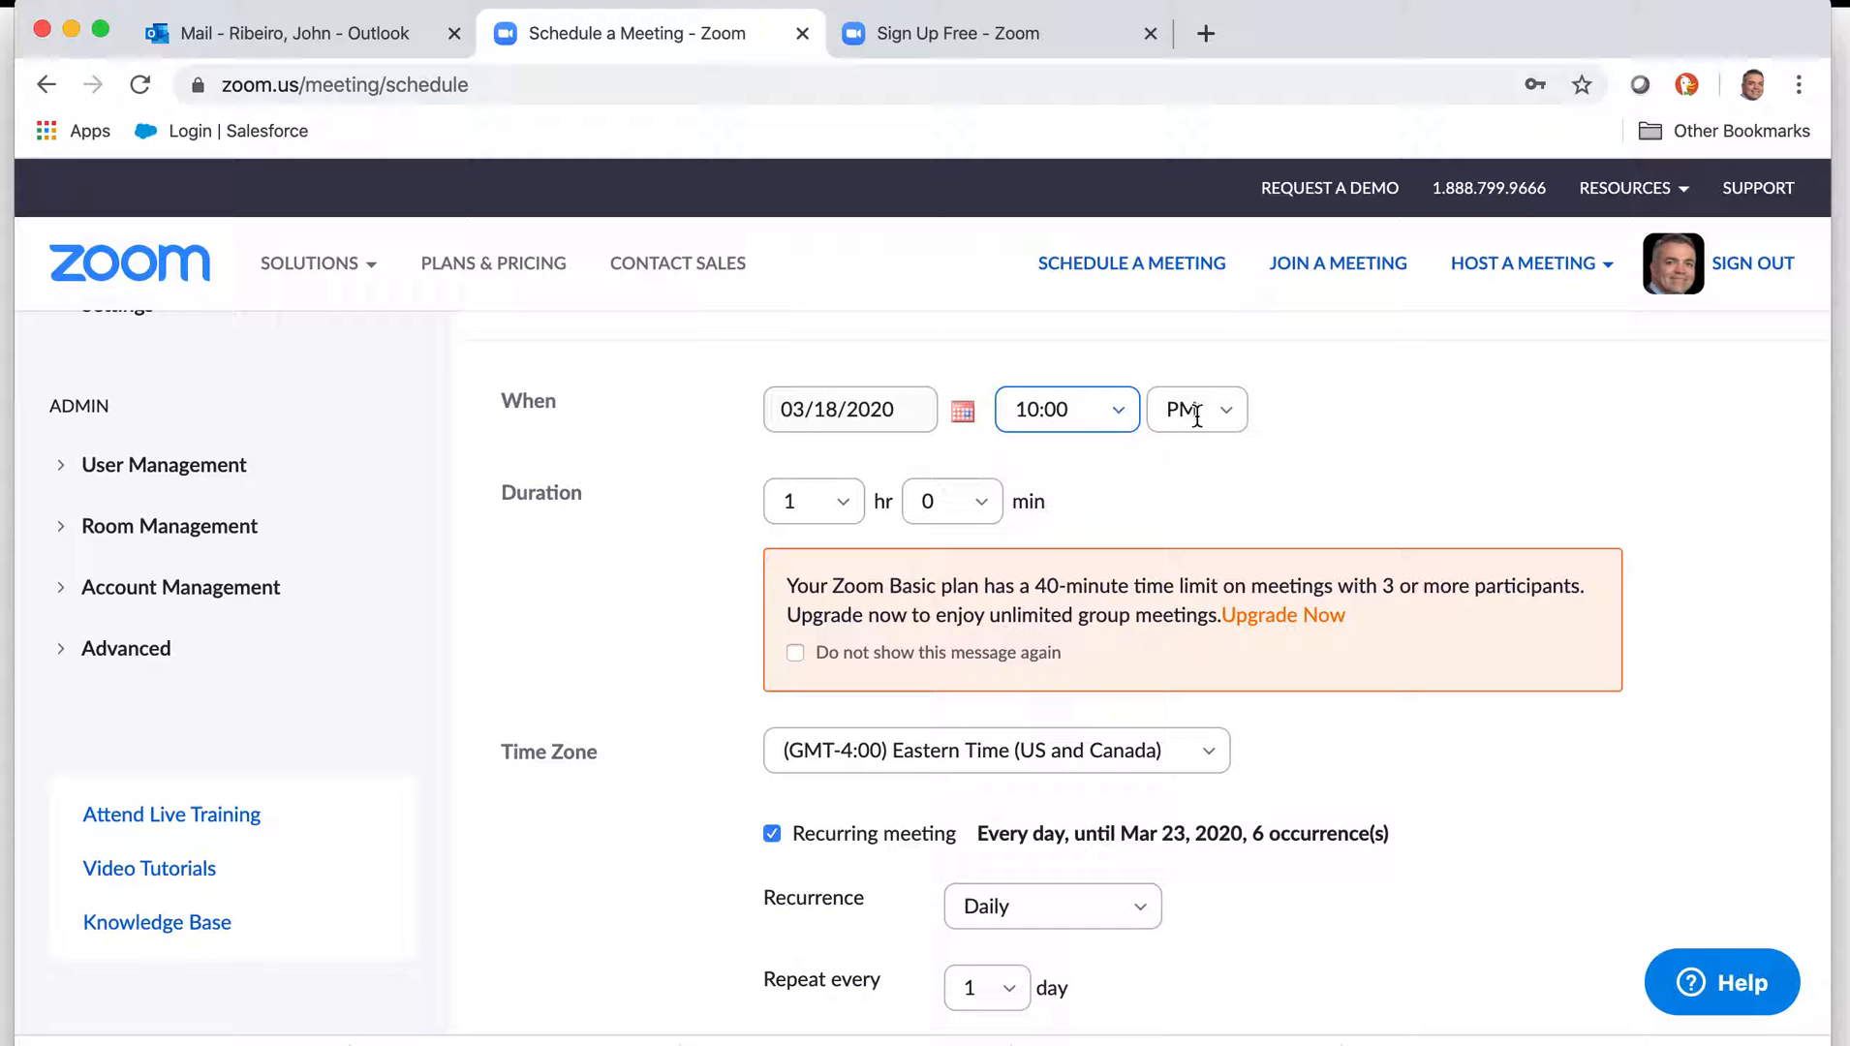
left_click(1227, 416)
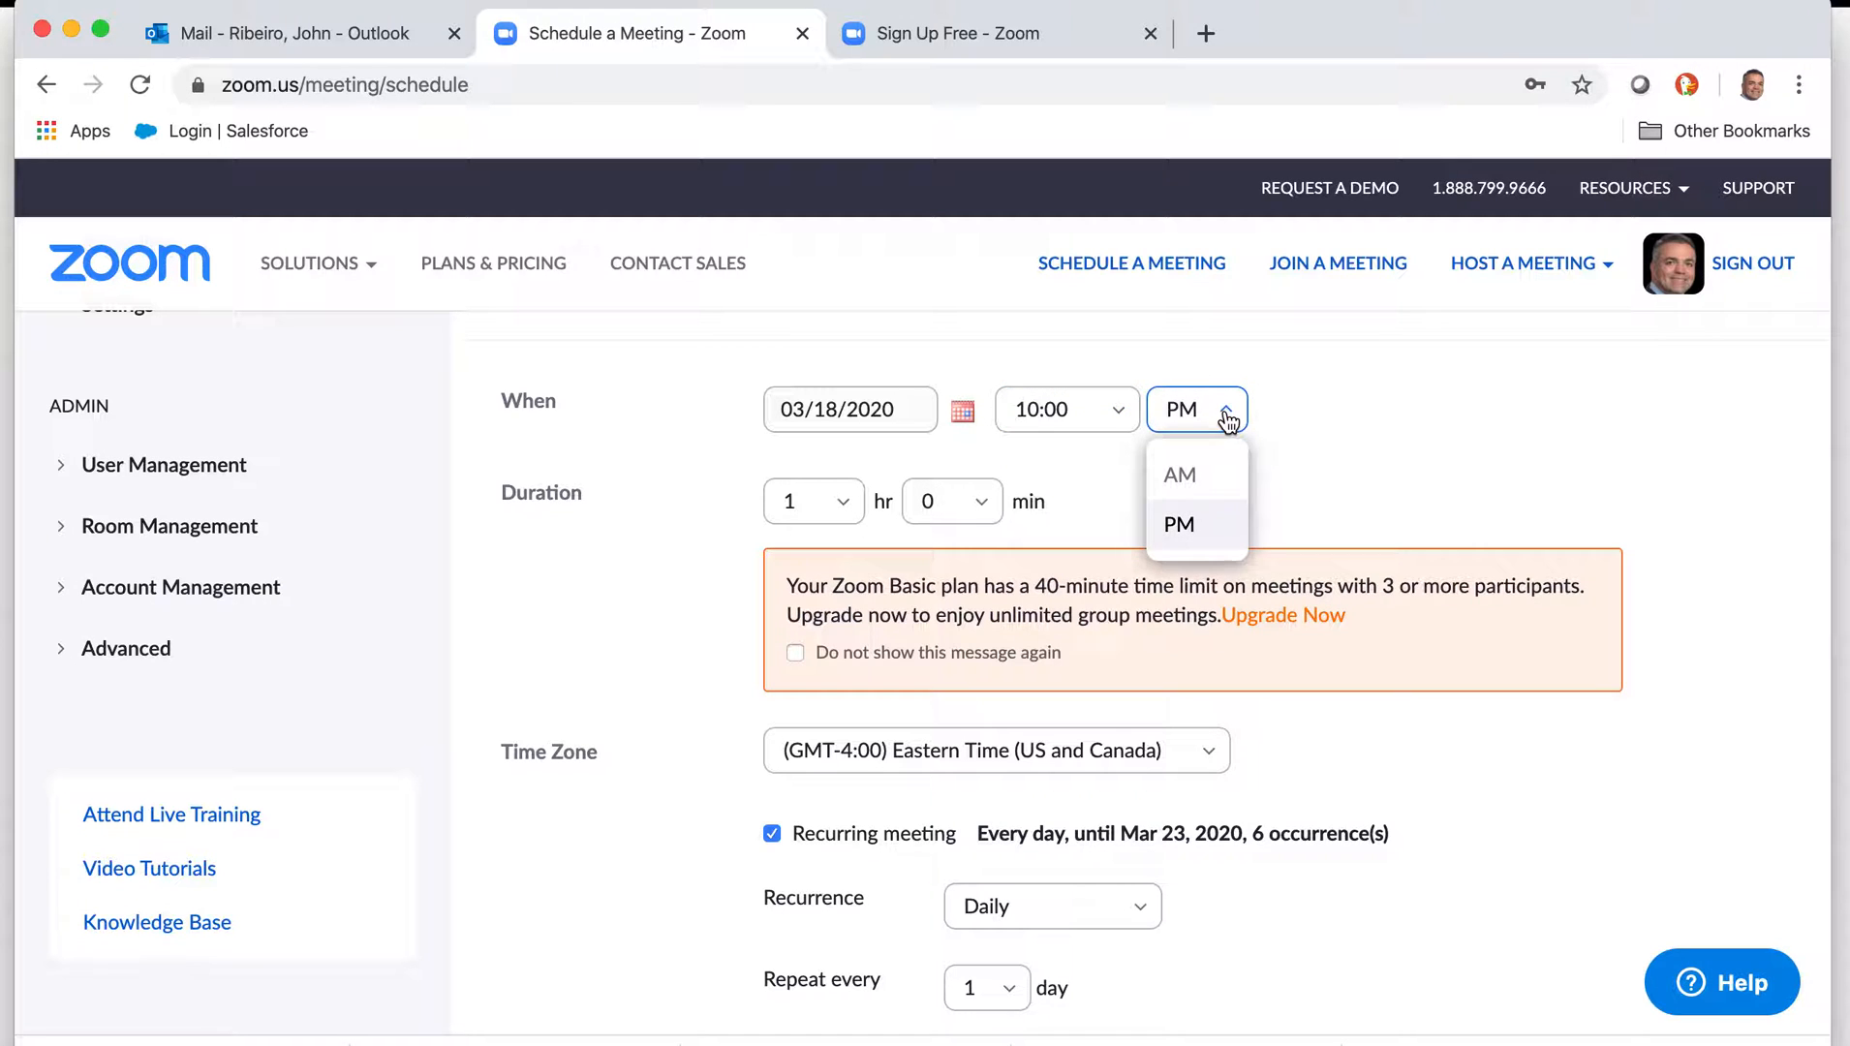
left_click(1218, 472)
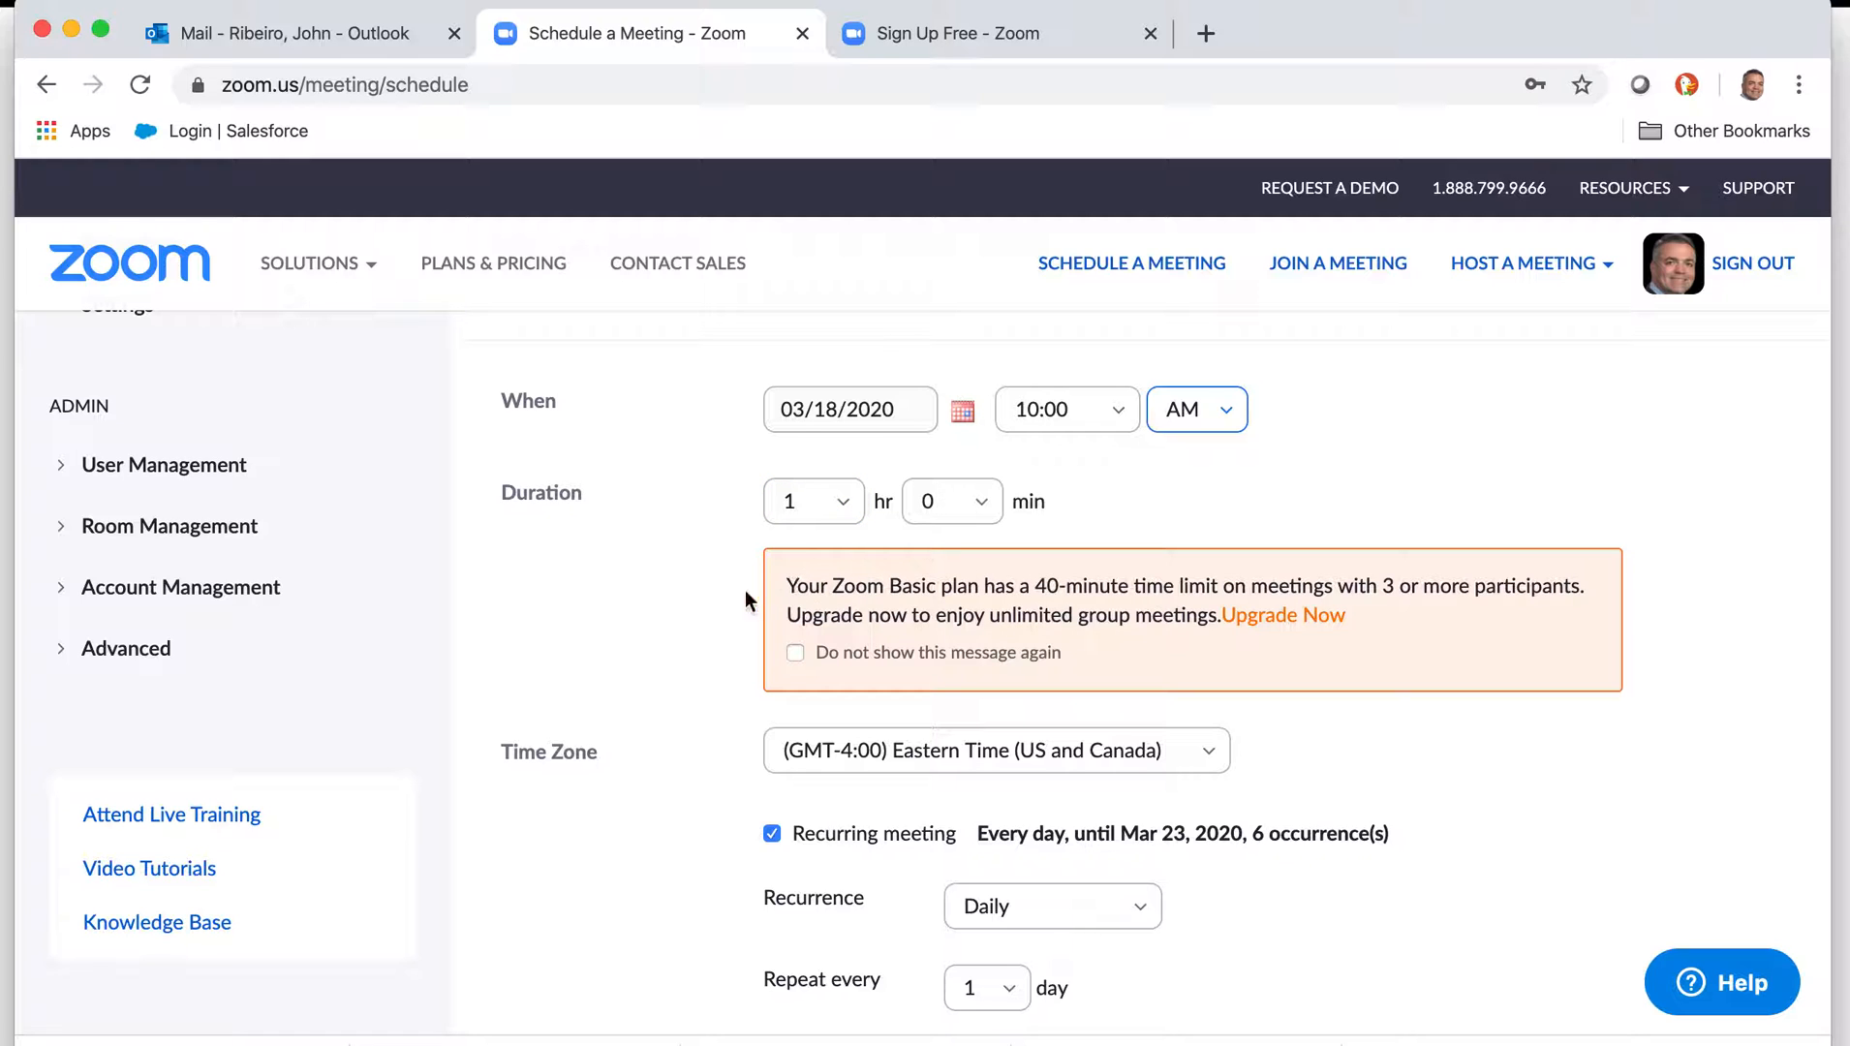
Step: Set the meeting's recurrence to Weekly
scroll(703, 577, "down", 3)
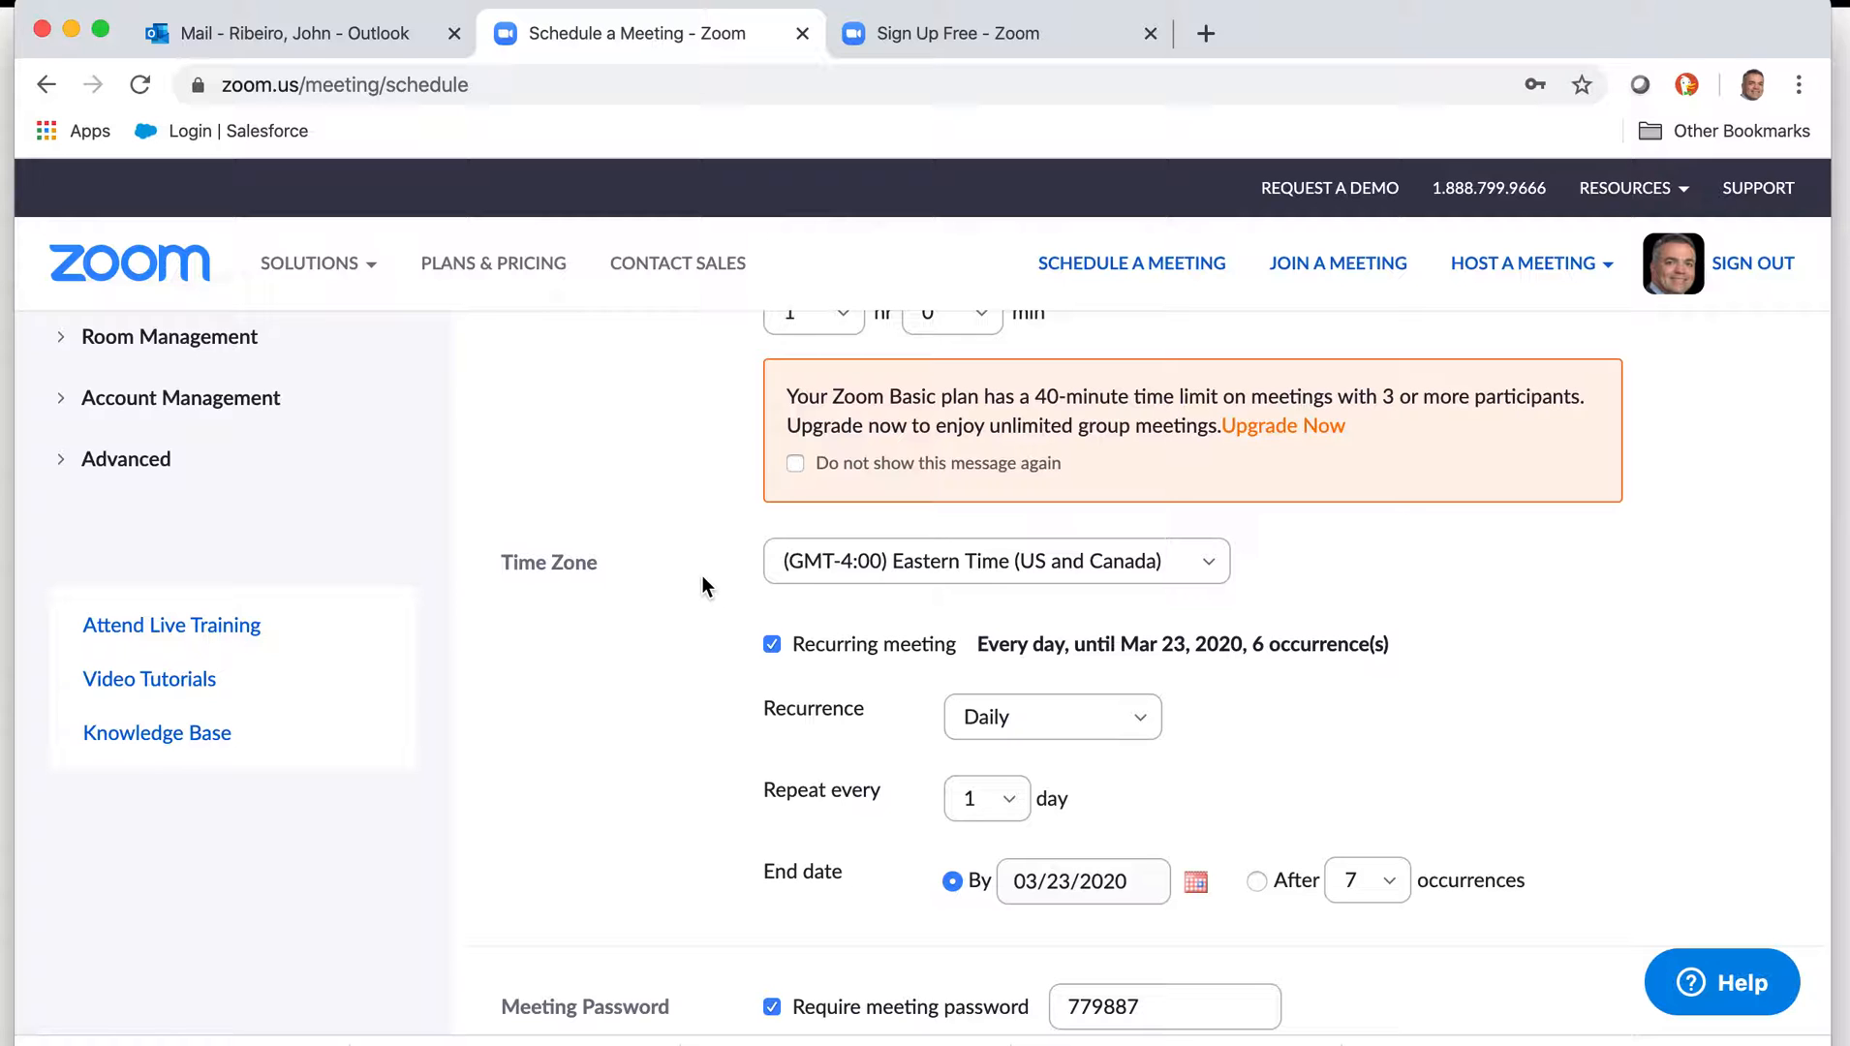
scroll(702, 581, "down", 2)
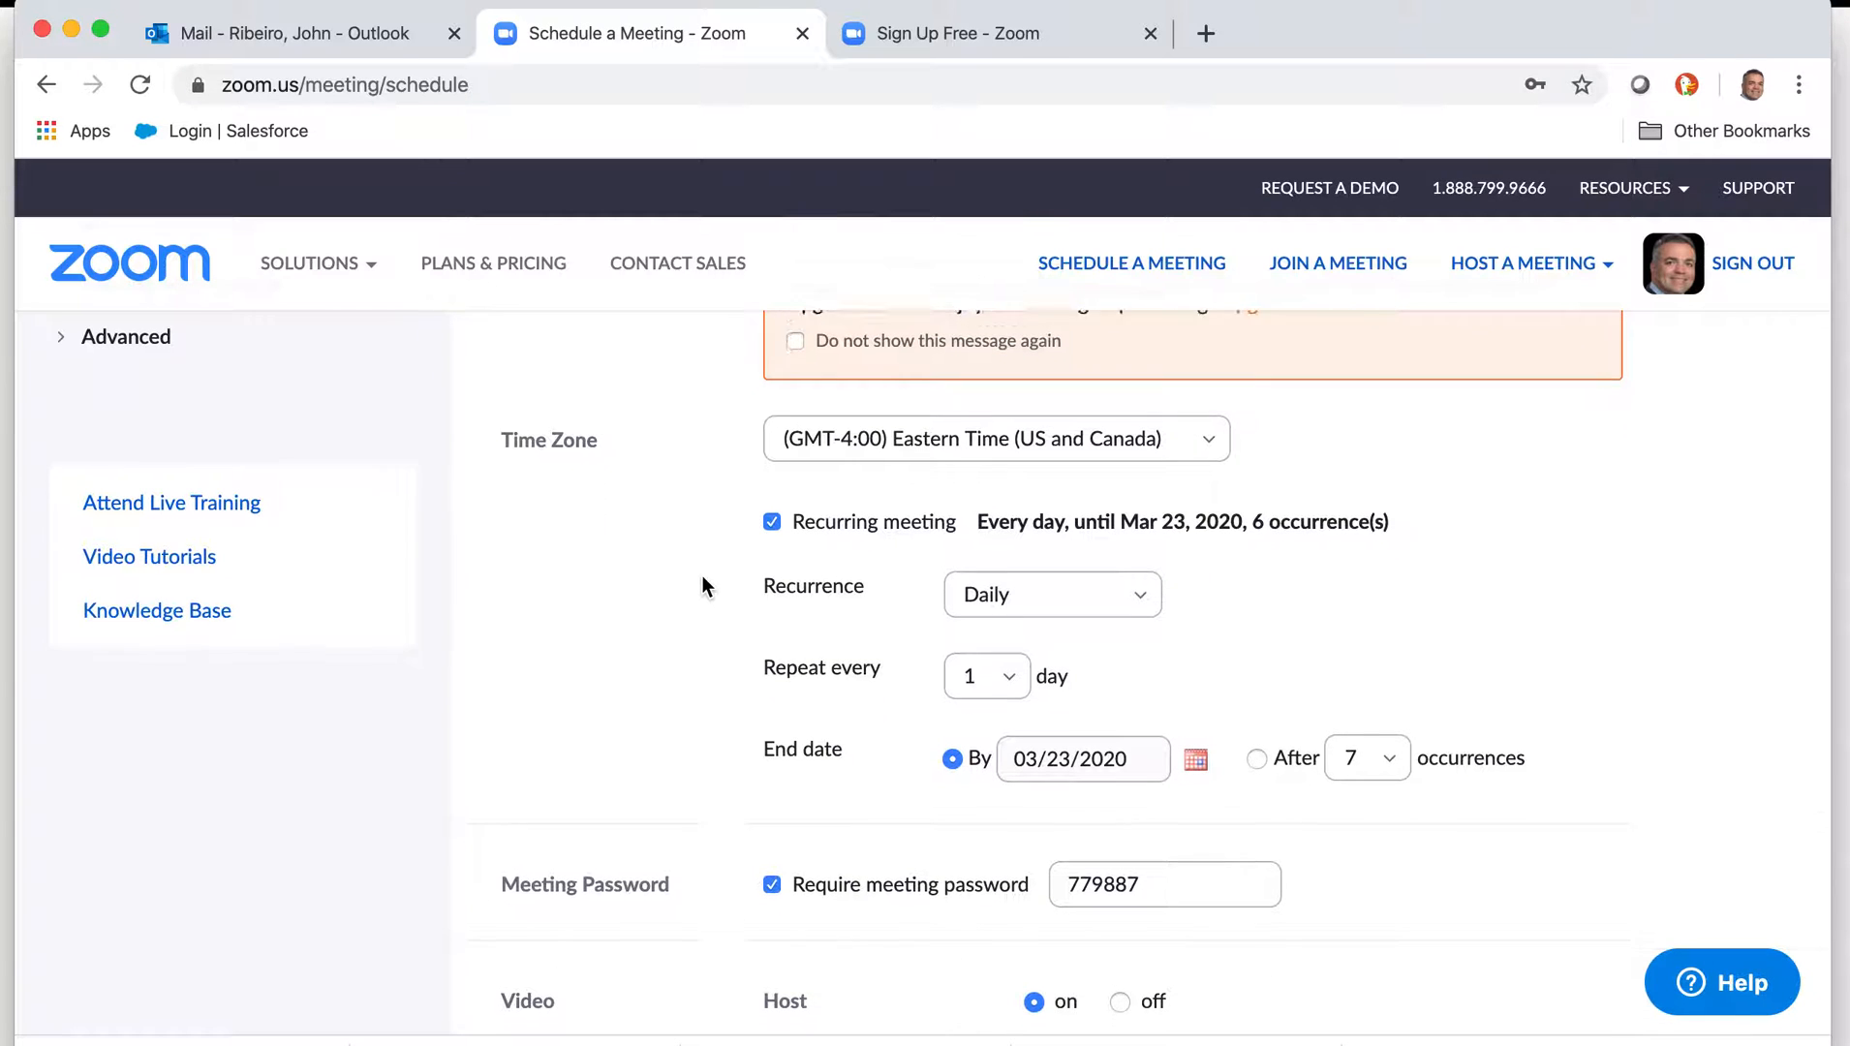
scroll(703, 577, "up", 2)
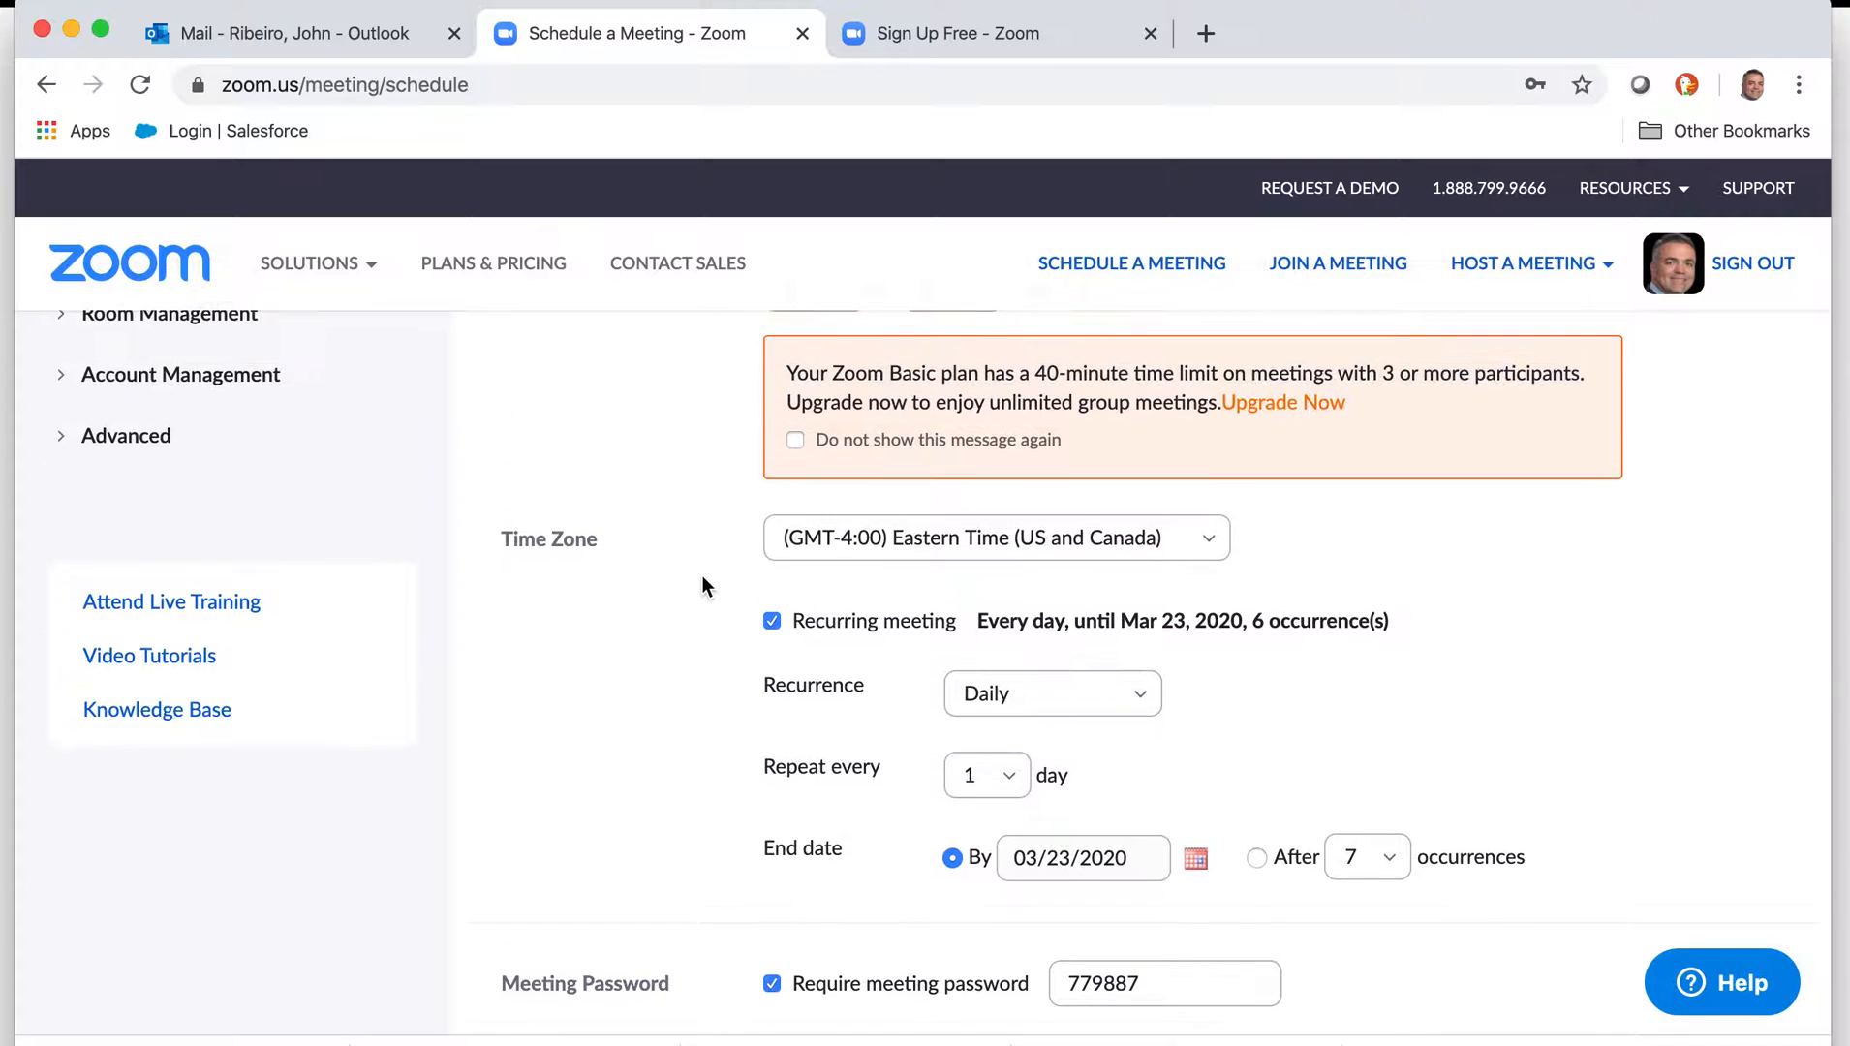
scroll(703, 577, "down", 3)
scroll(703, 580, "down", 1)
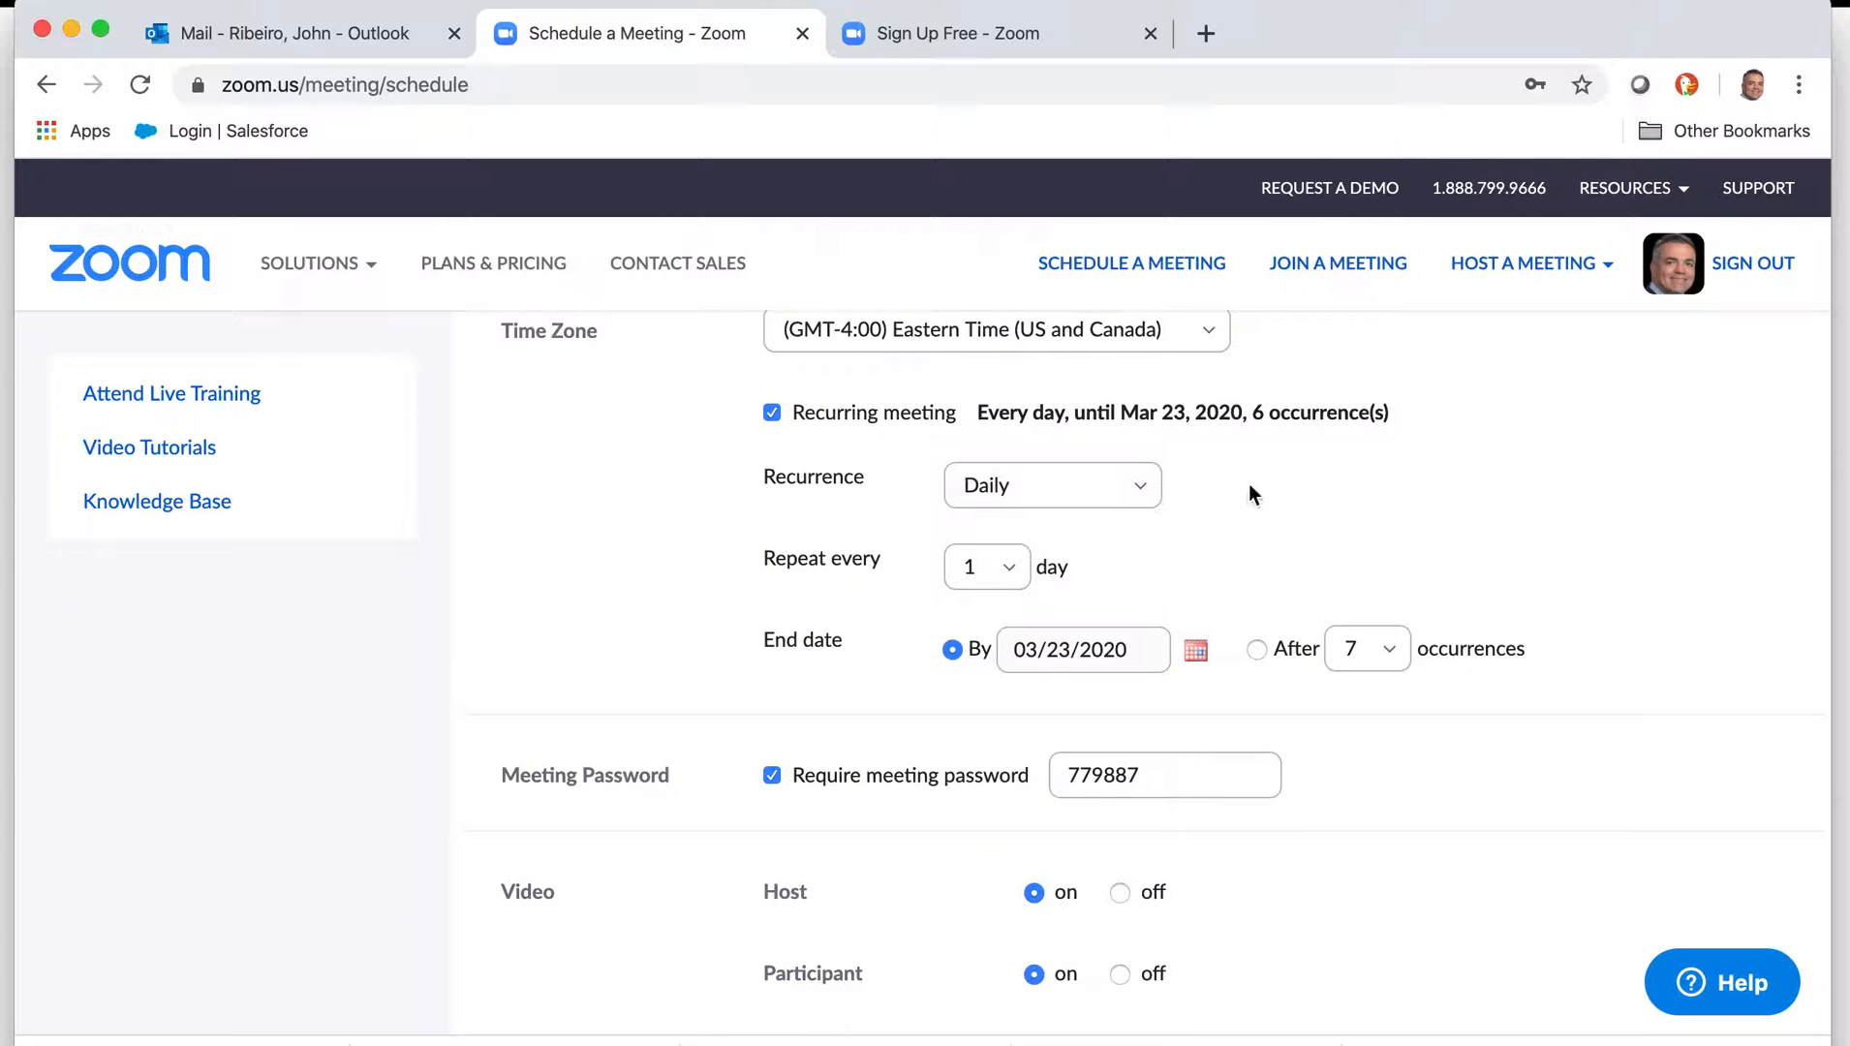
left_click(1149, 494)
left_click(1060, 601)
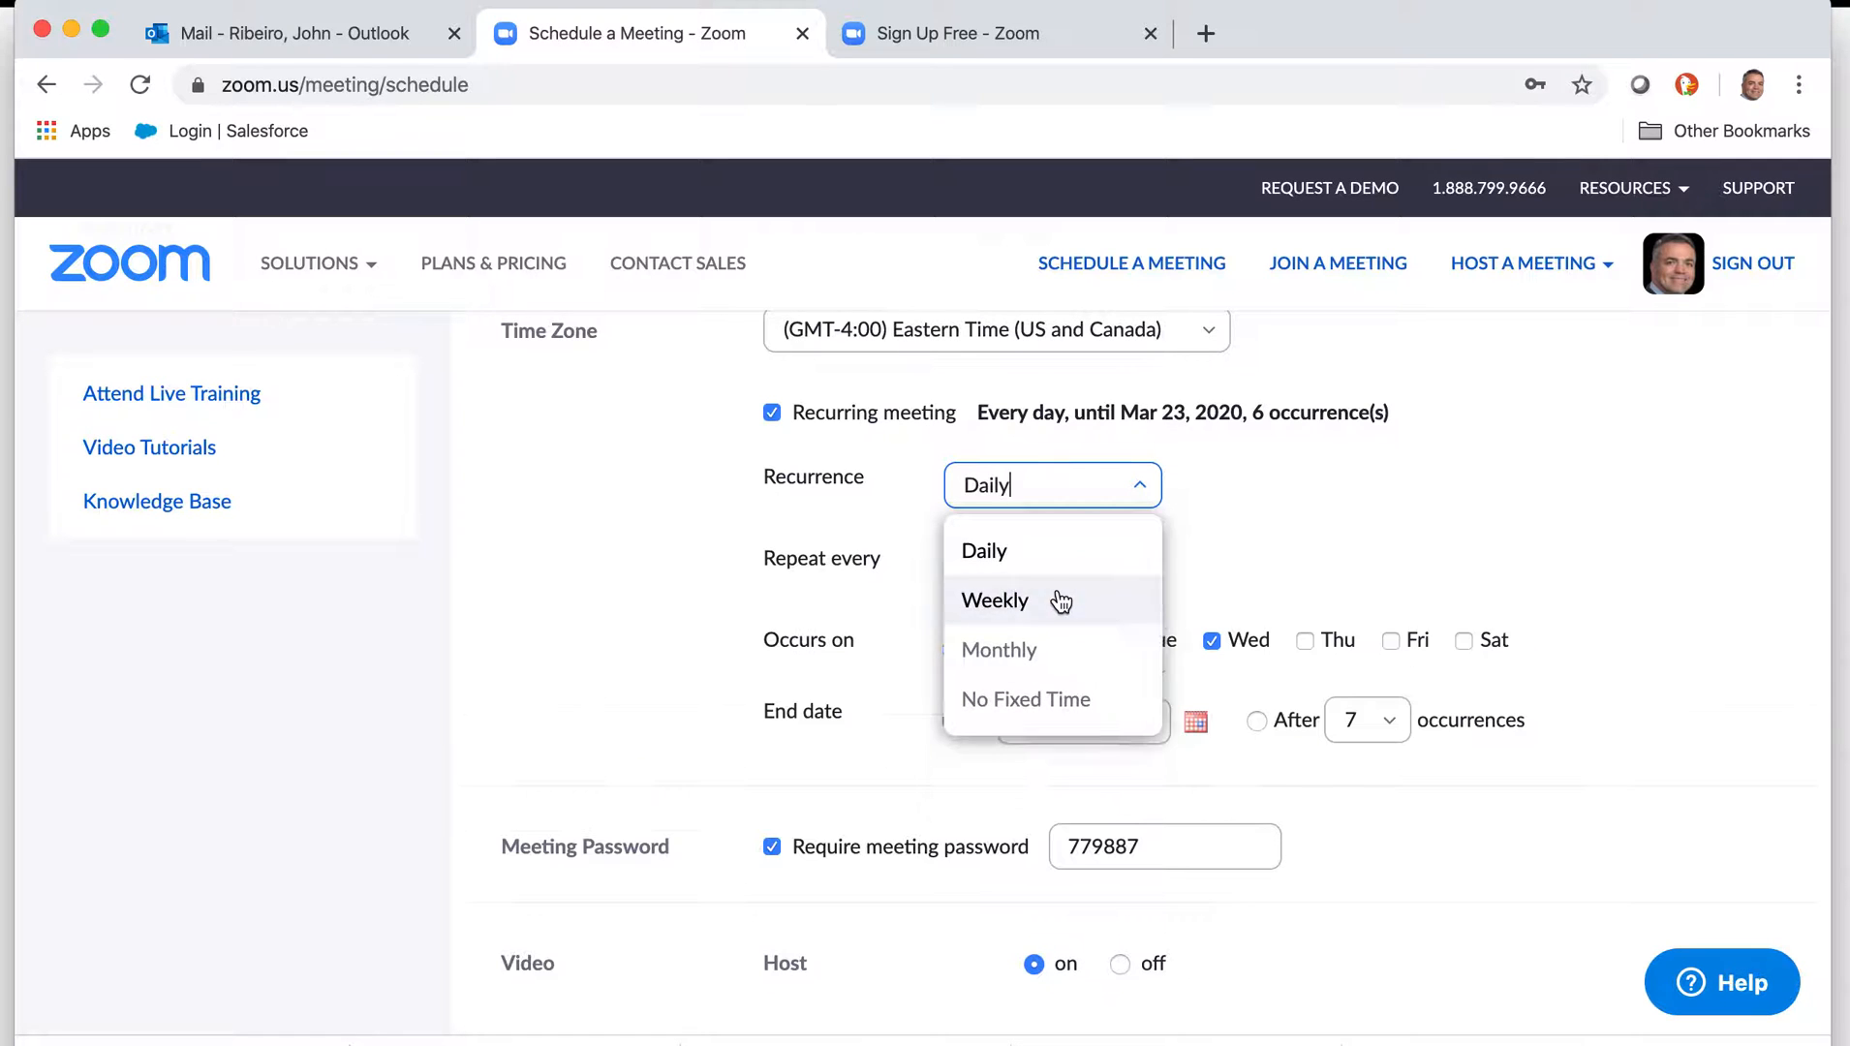
left_click(1061, 601)
Step: Add Monday, Tuesday, Thursday and Friday to the weekdays on which the meeting occurs
left_click(1038, 639)
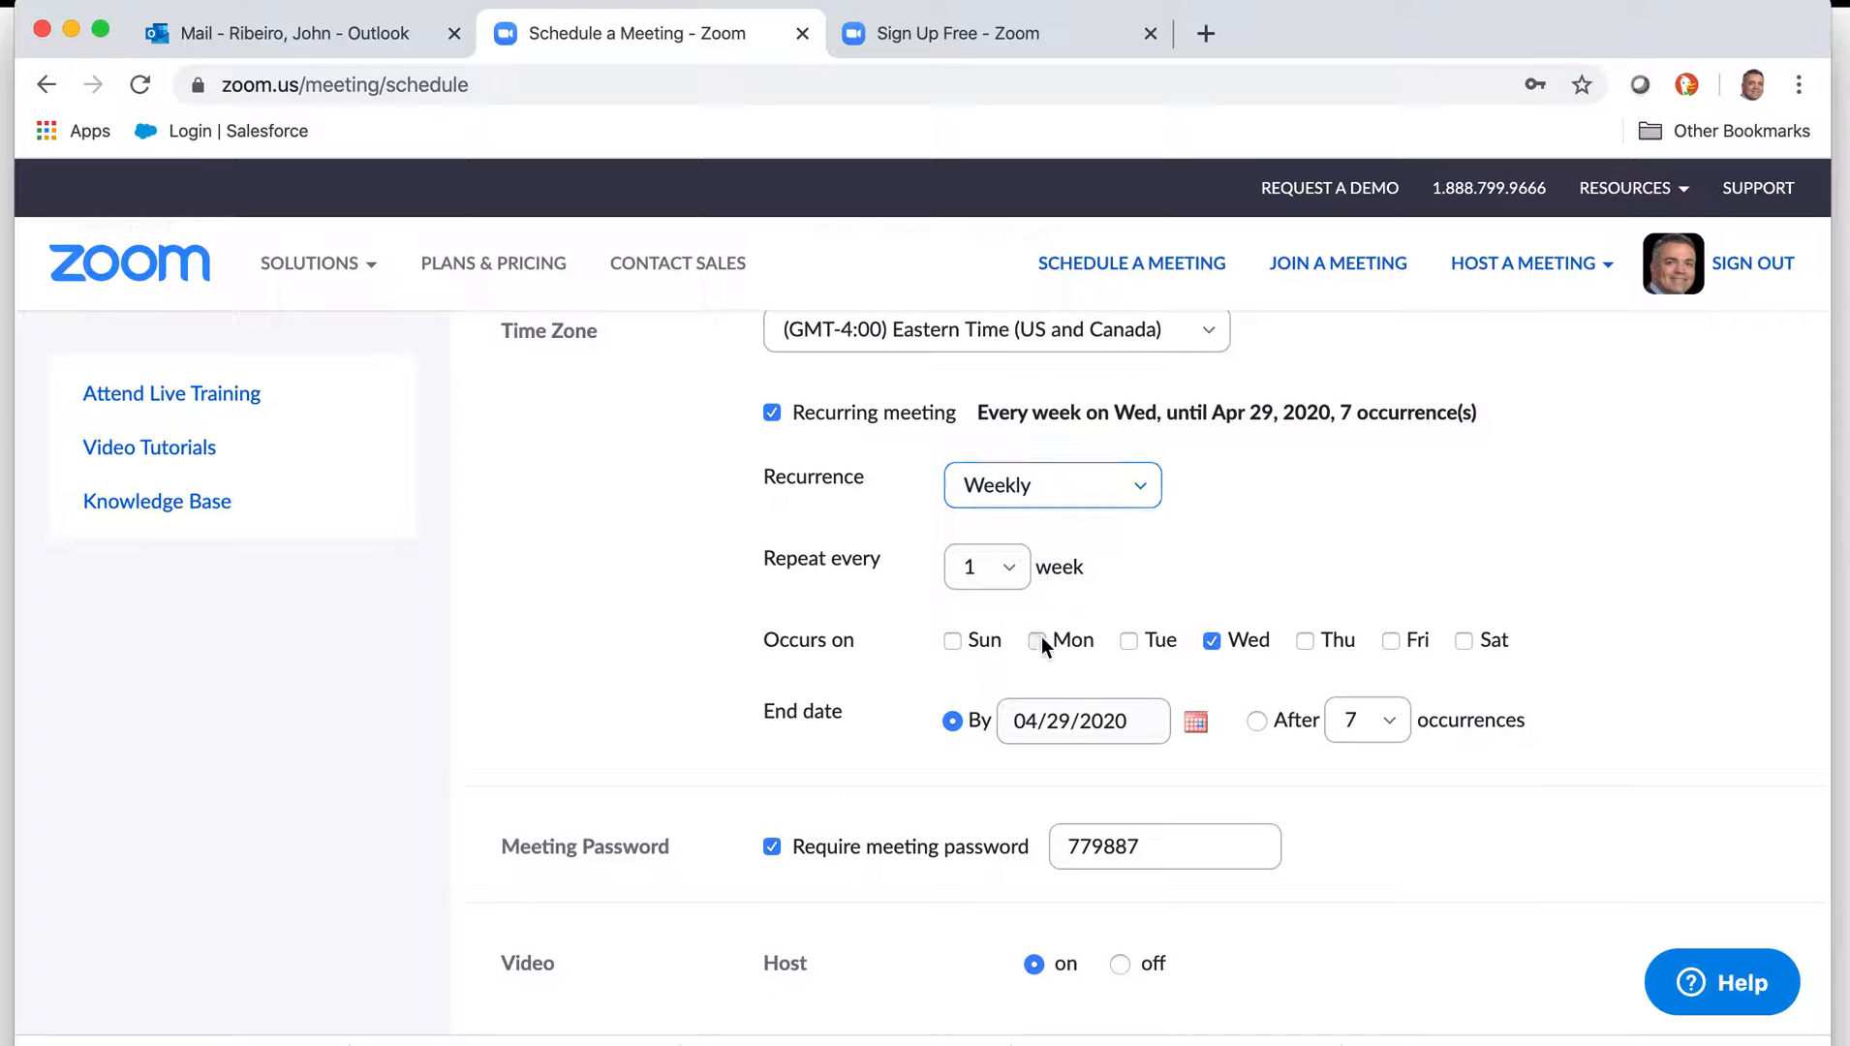
left_click(1130, 641)
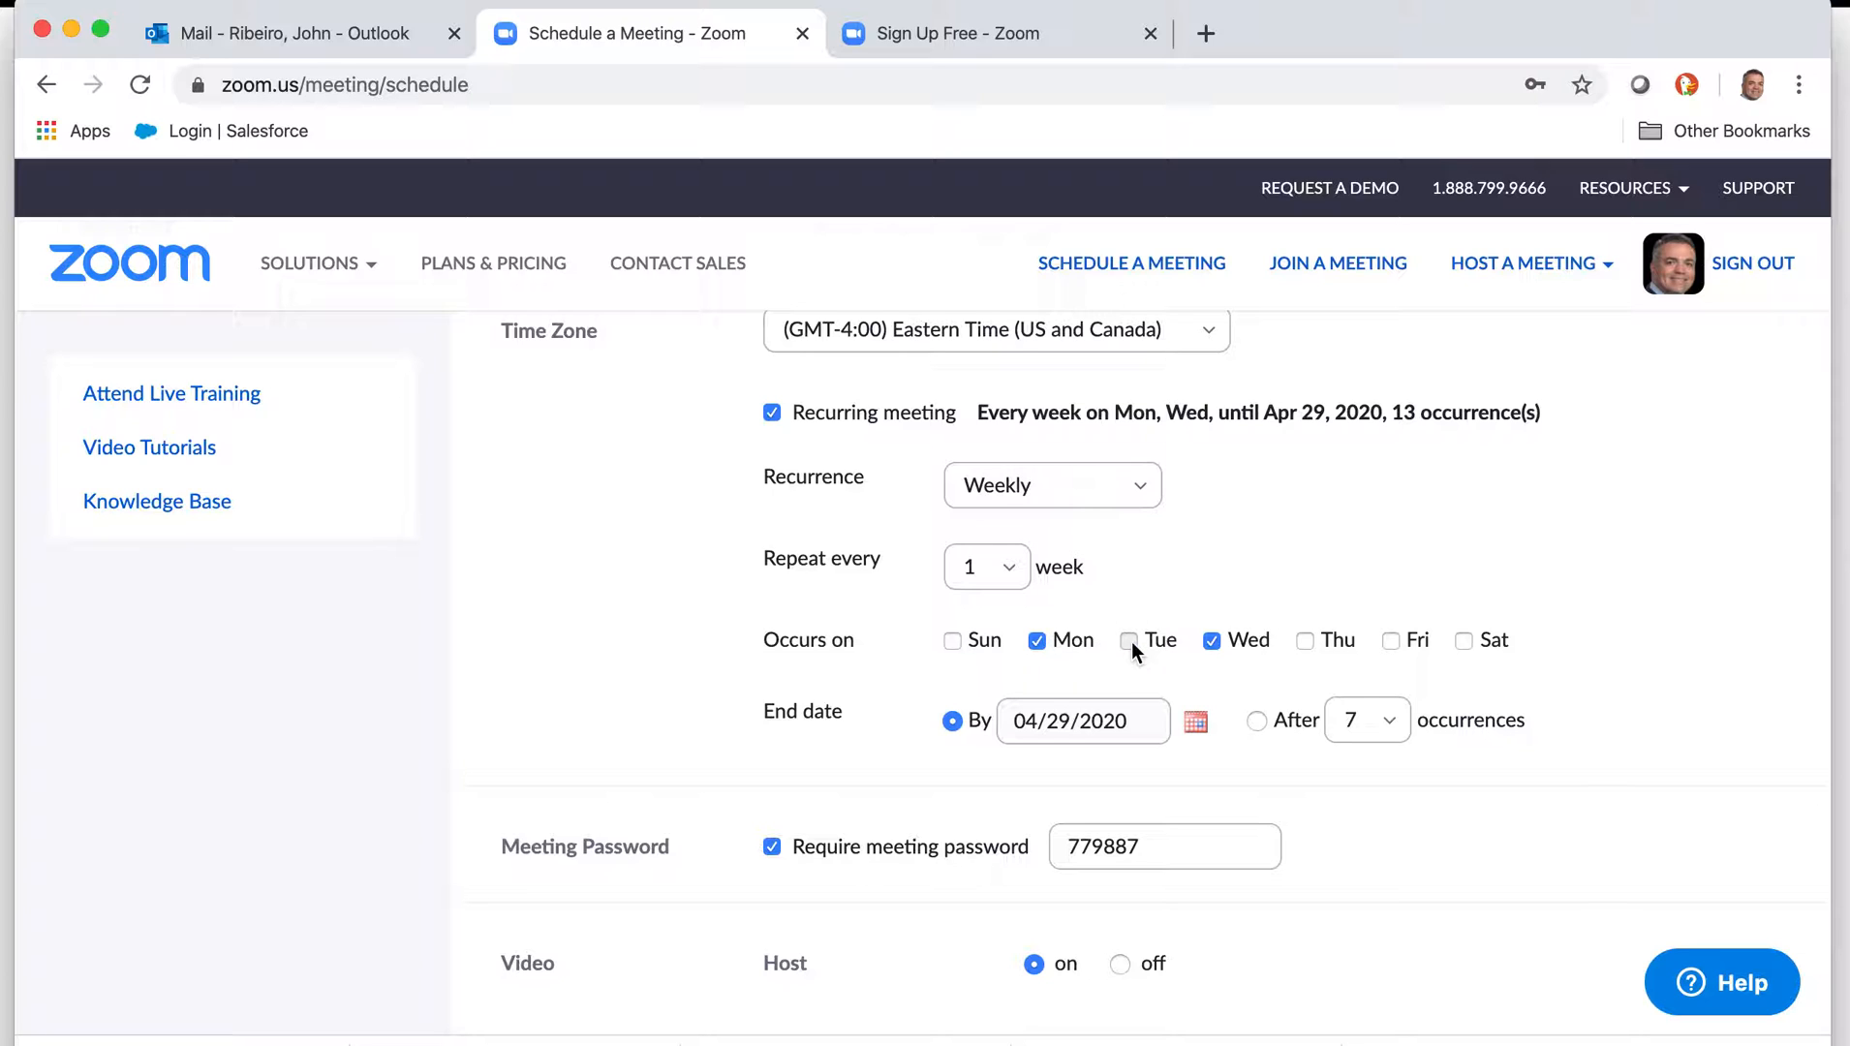
left_click(1305, 641)
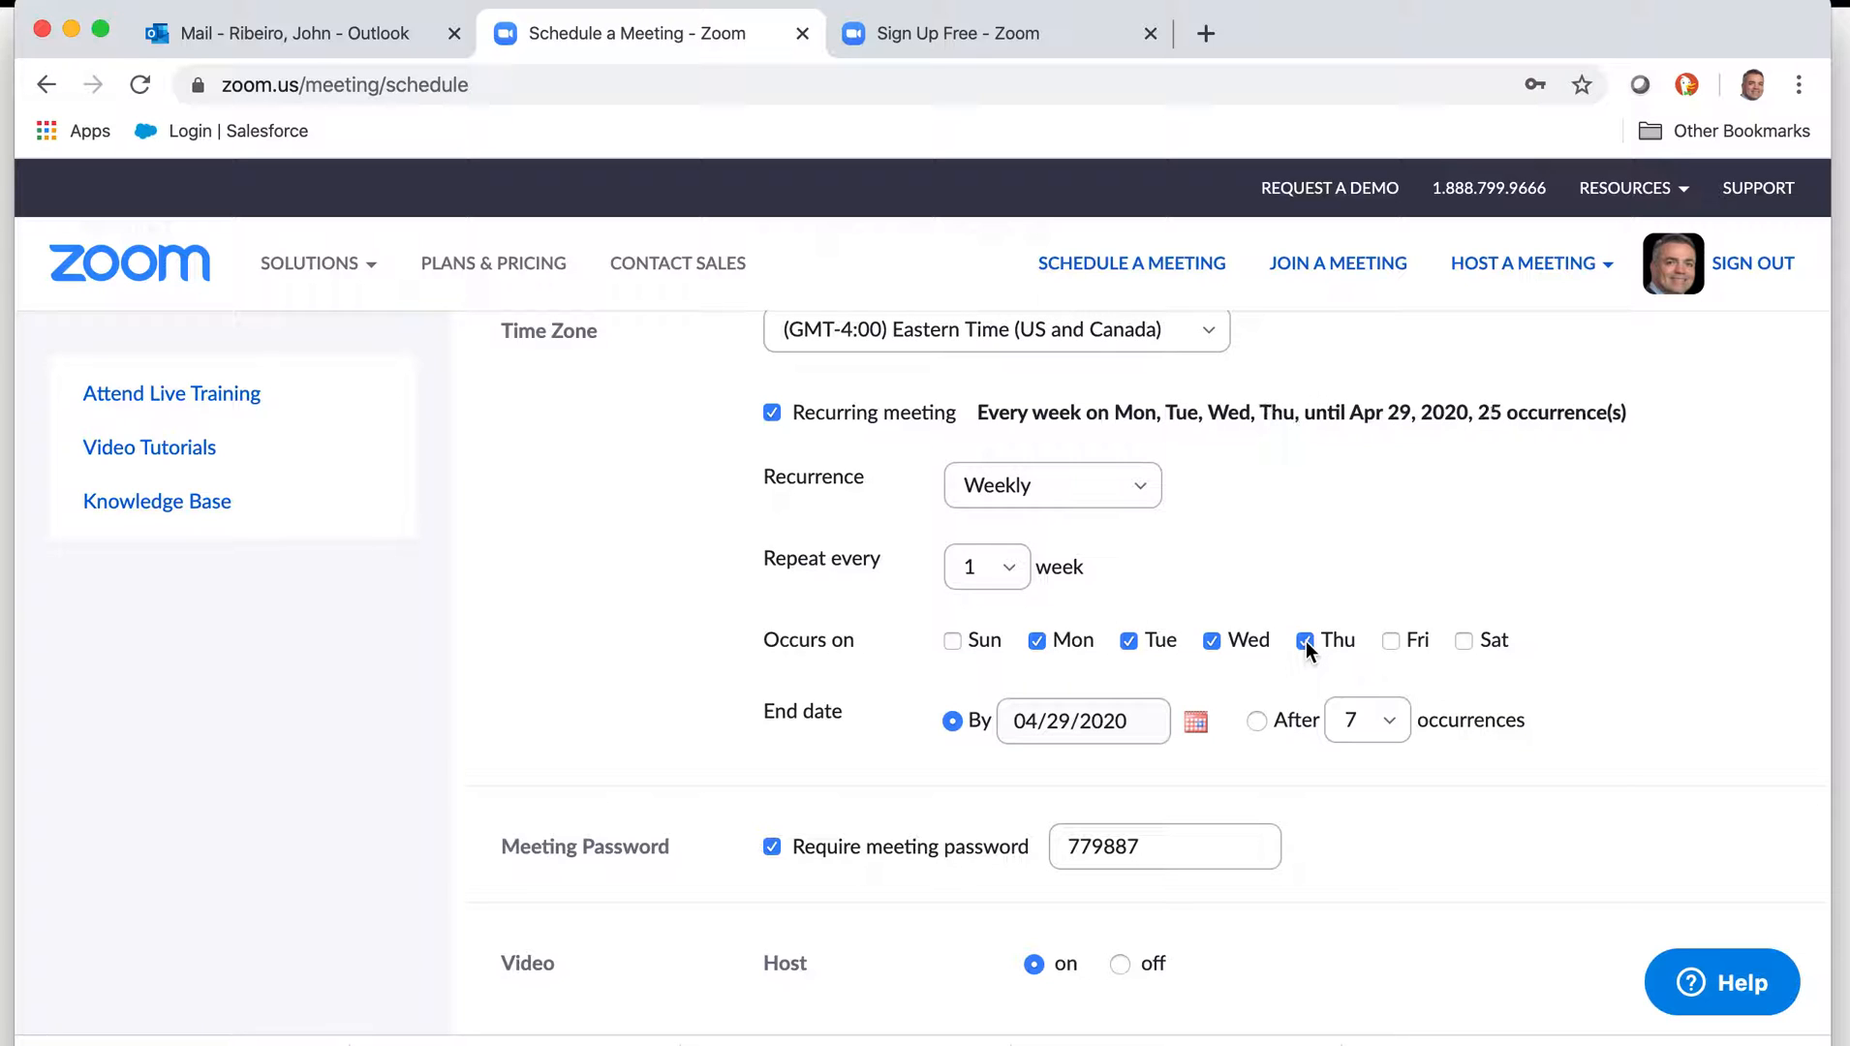
left_click(1392, 640)
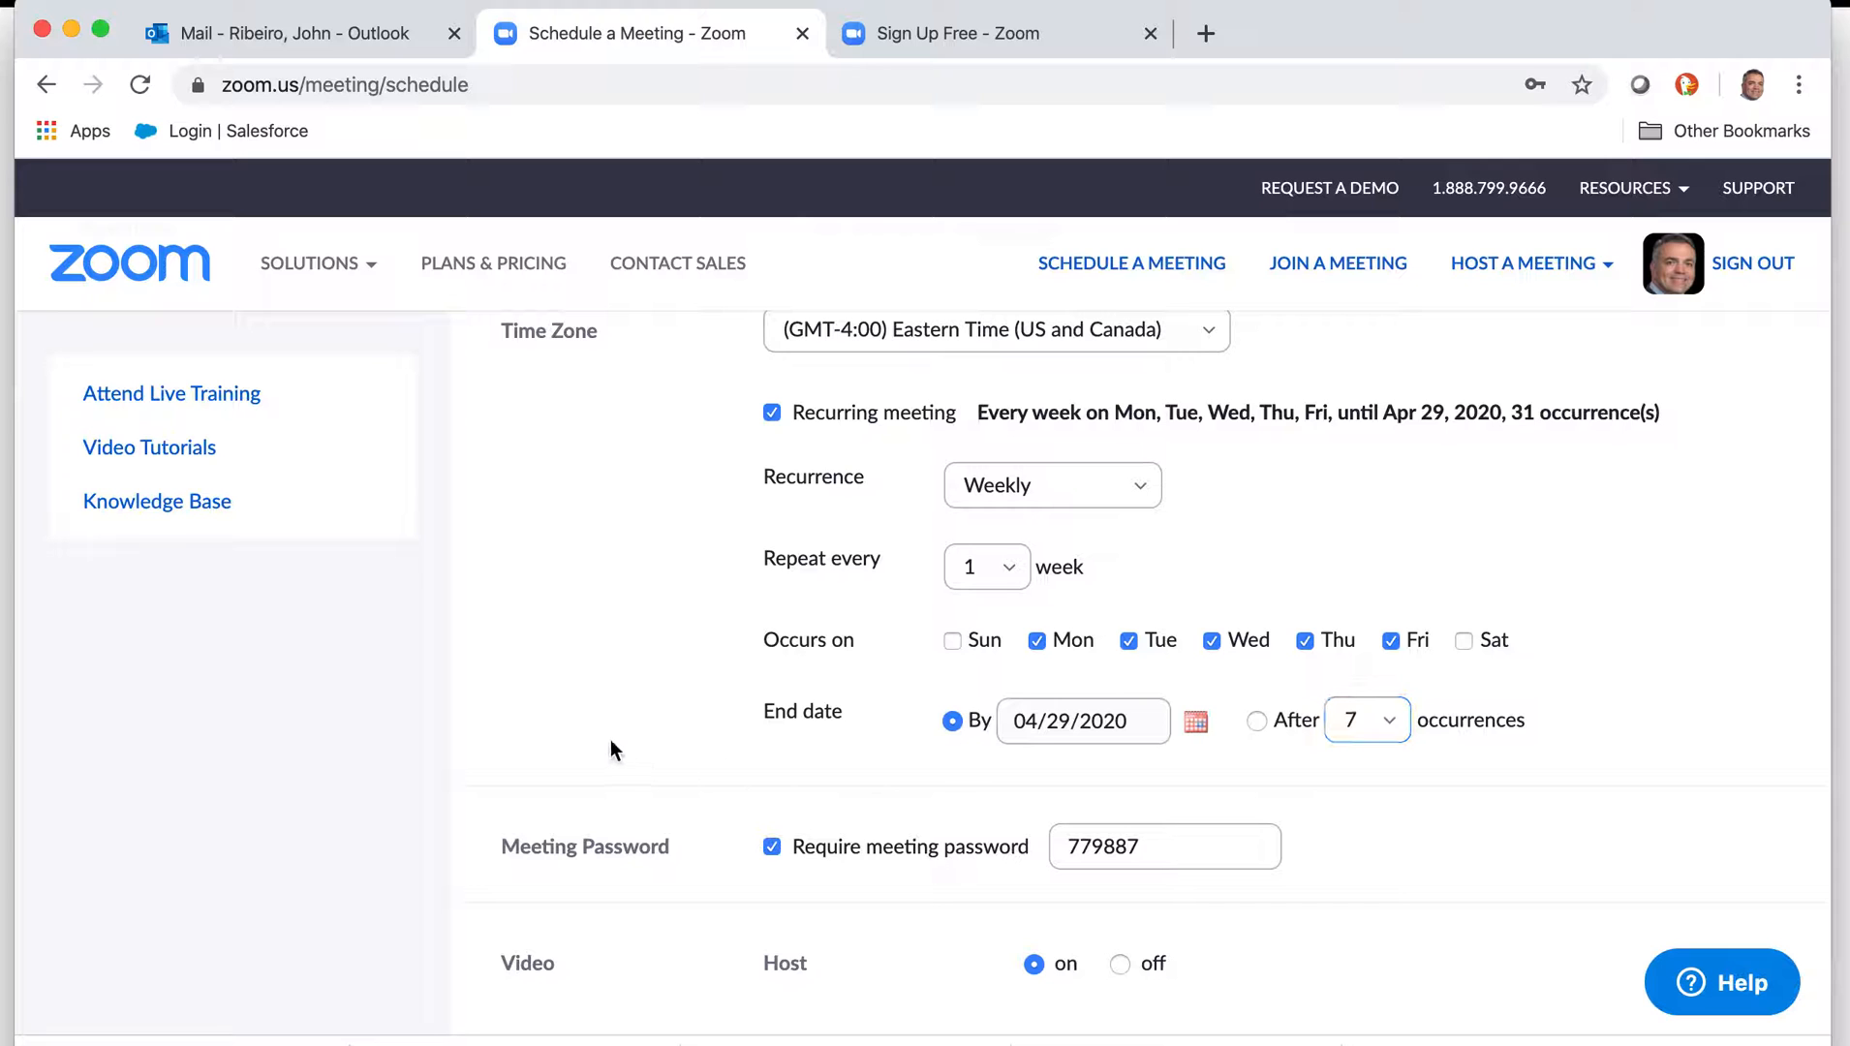
Step: Enable muting participants upon entry and the waiting room in the meeting options
scroll(611, 739, "down", 5)
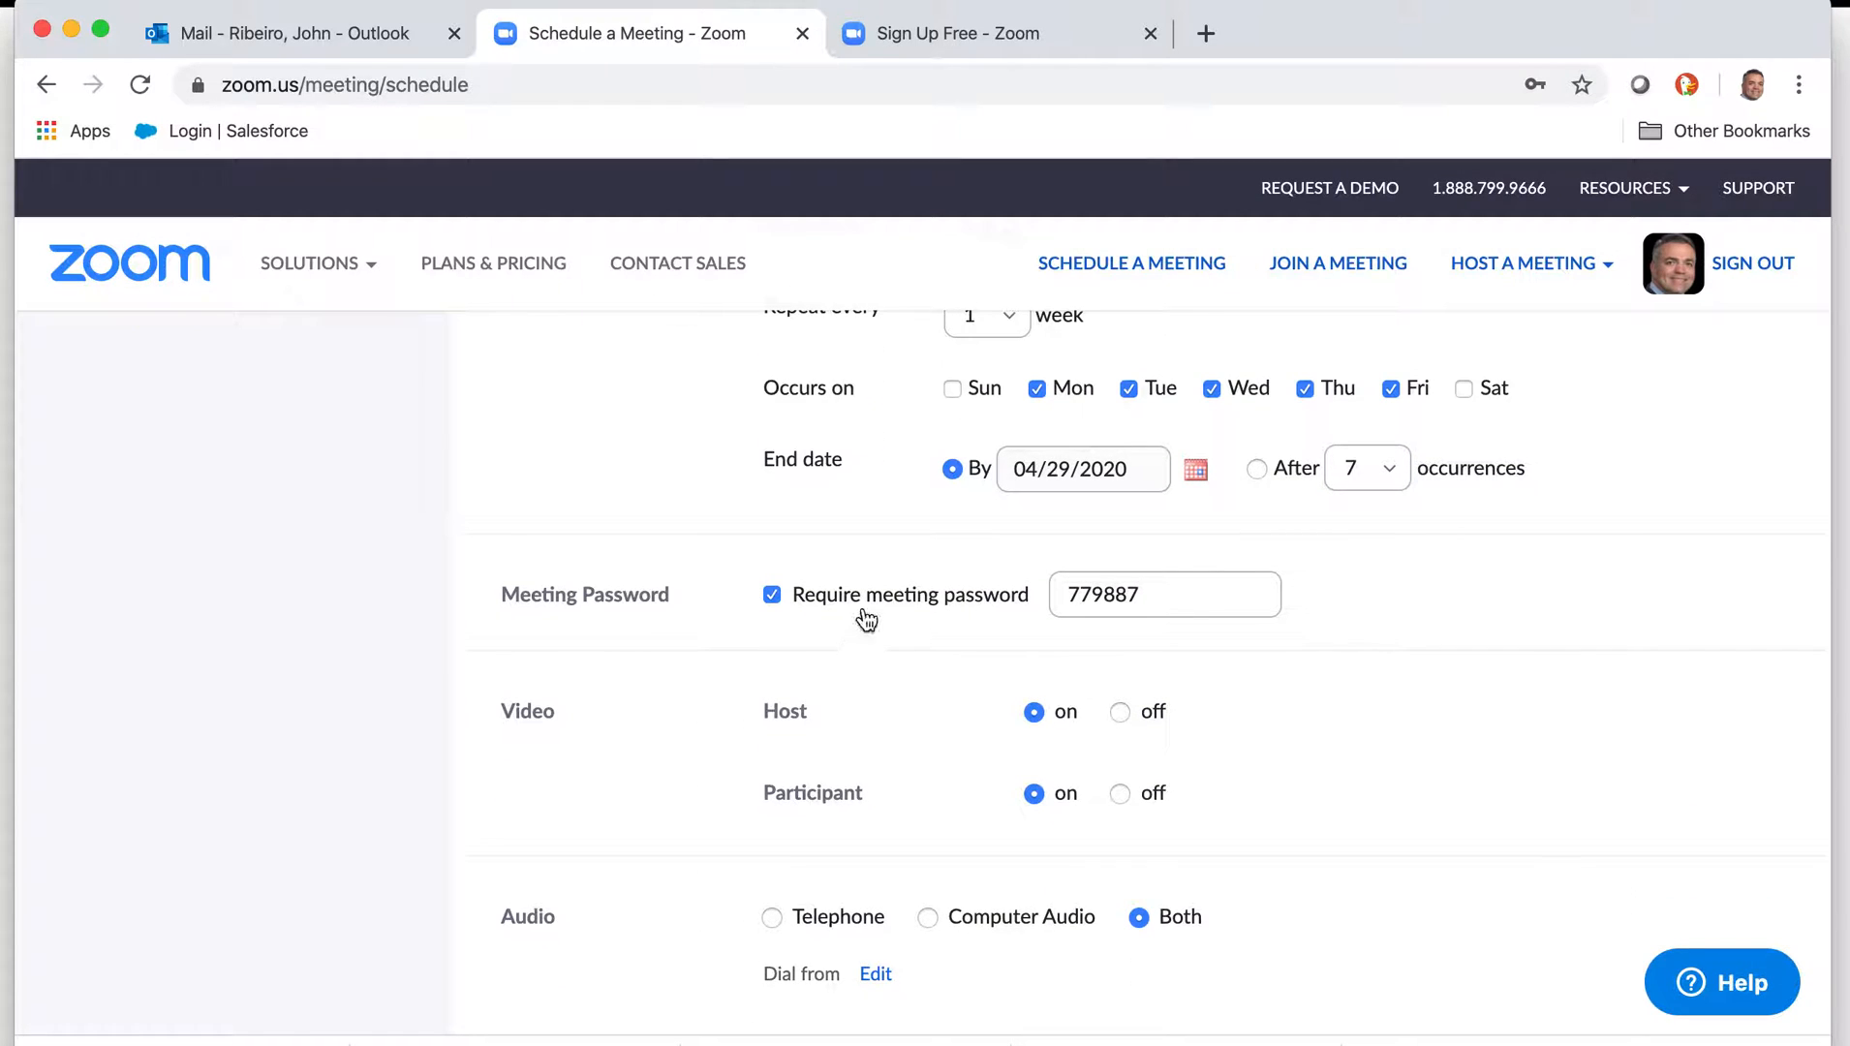
scroll(726, 591, "up", 15)
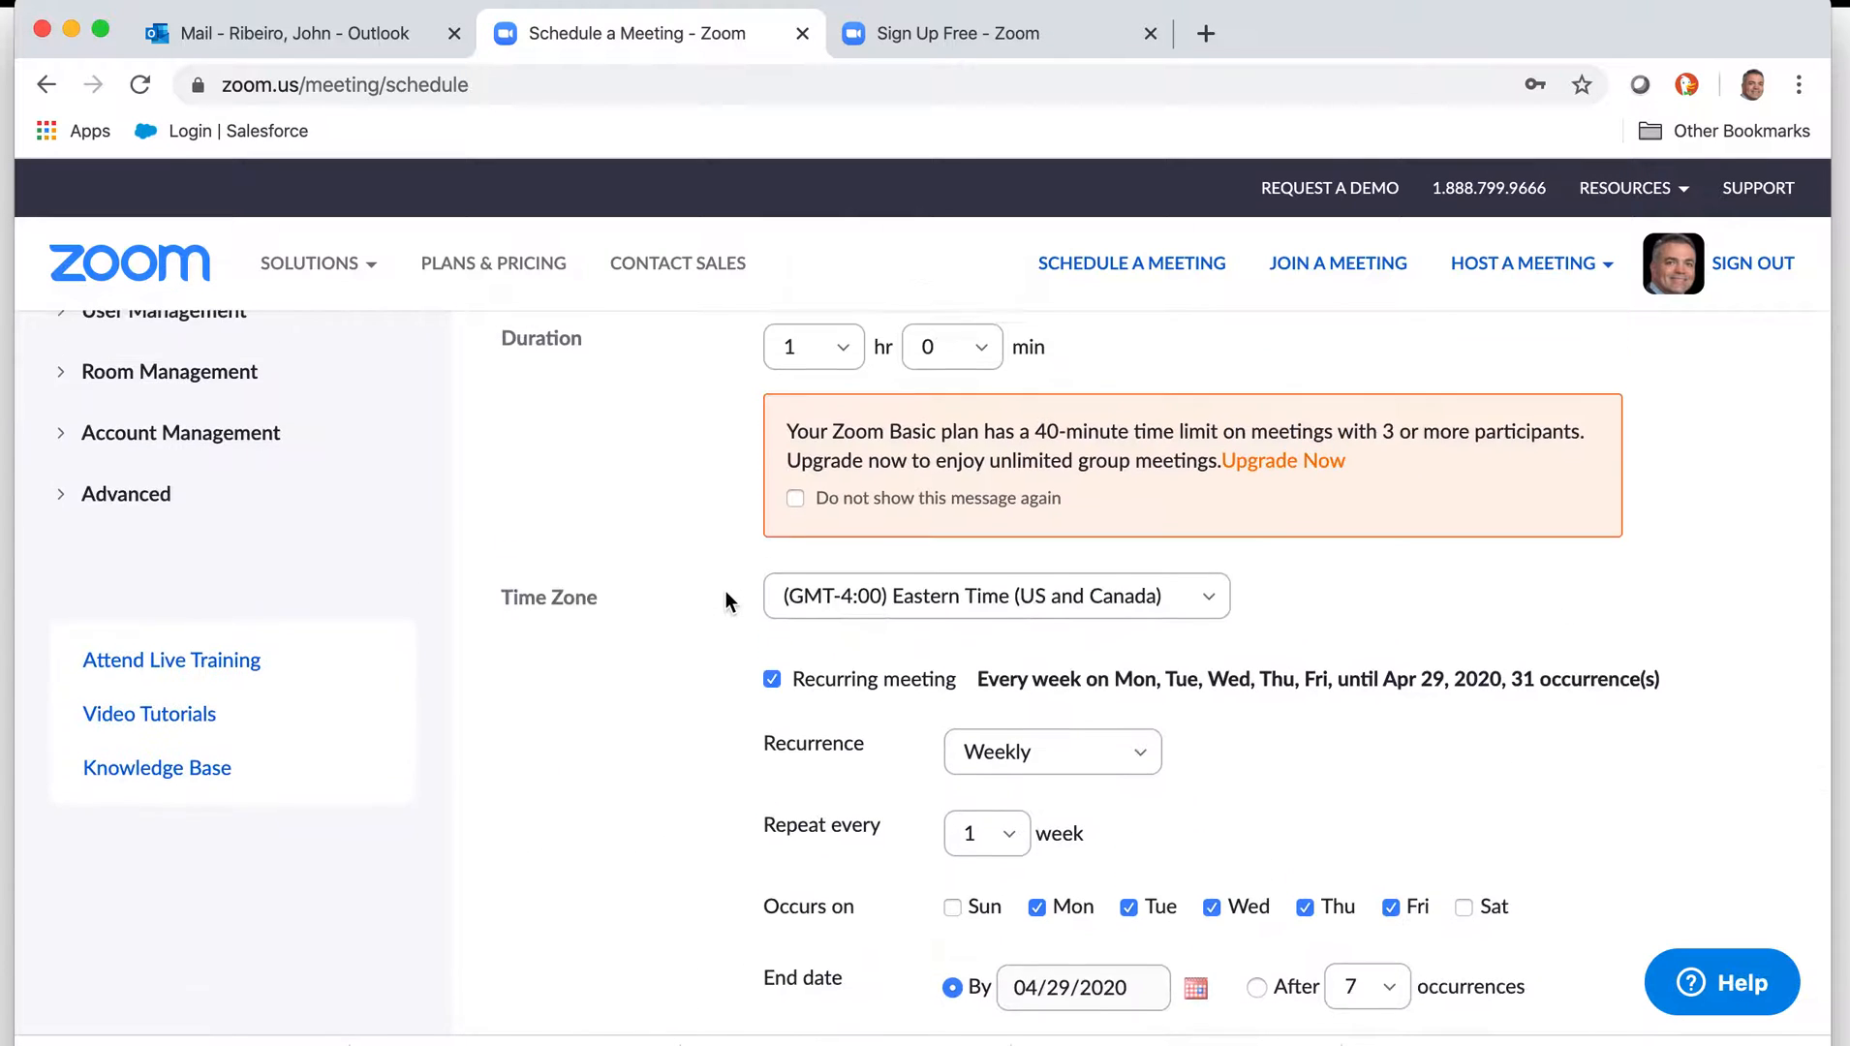
scroll(725, 591, "down", 20)
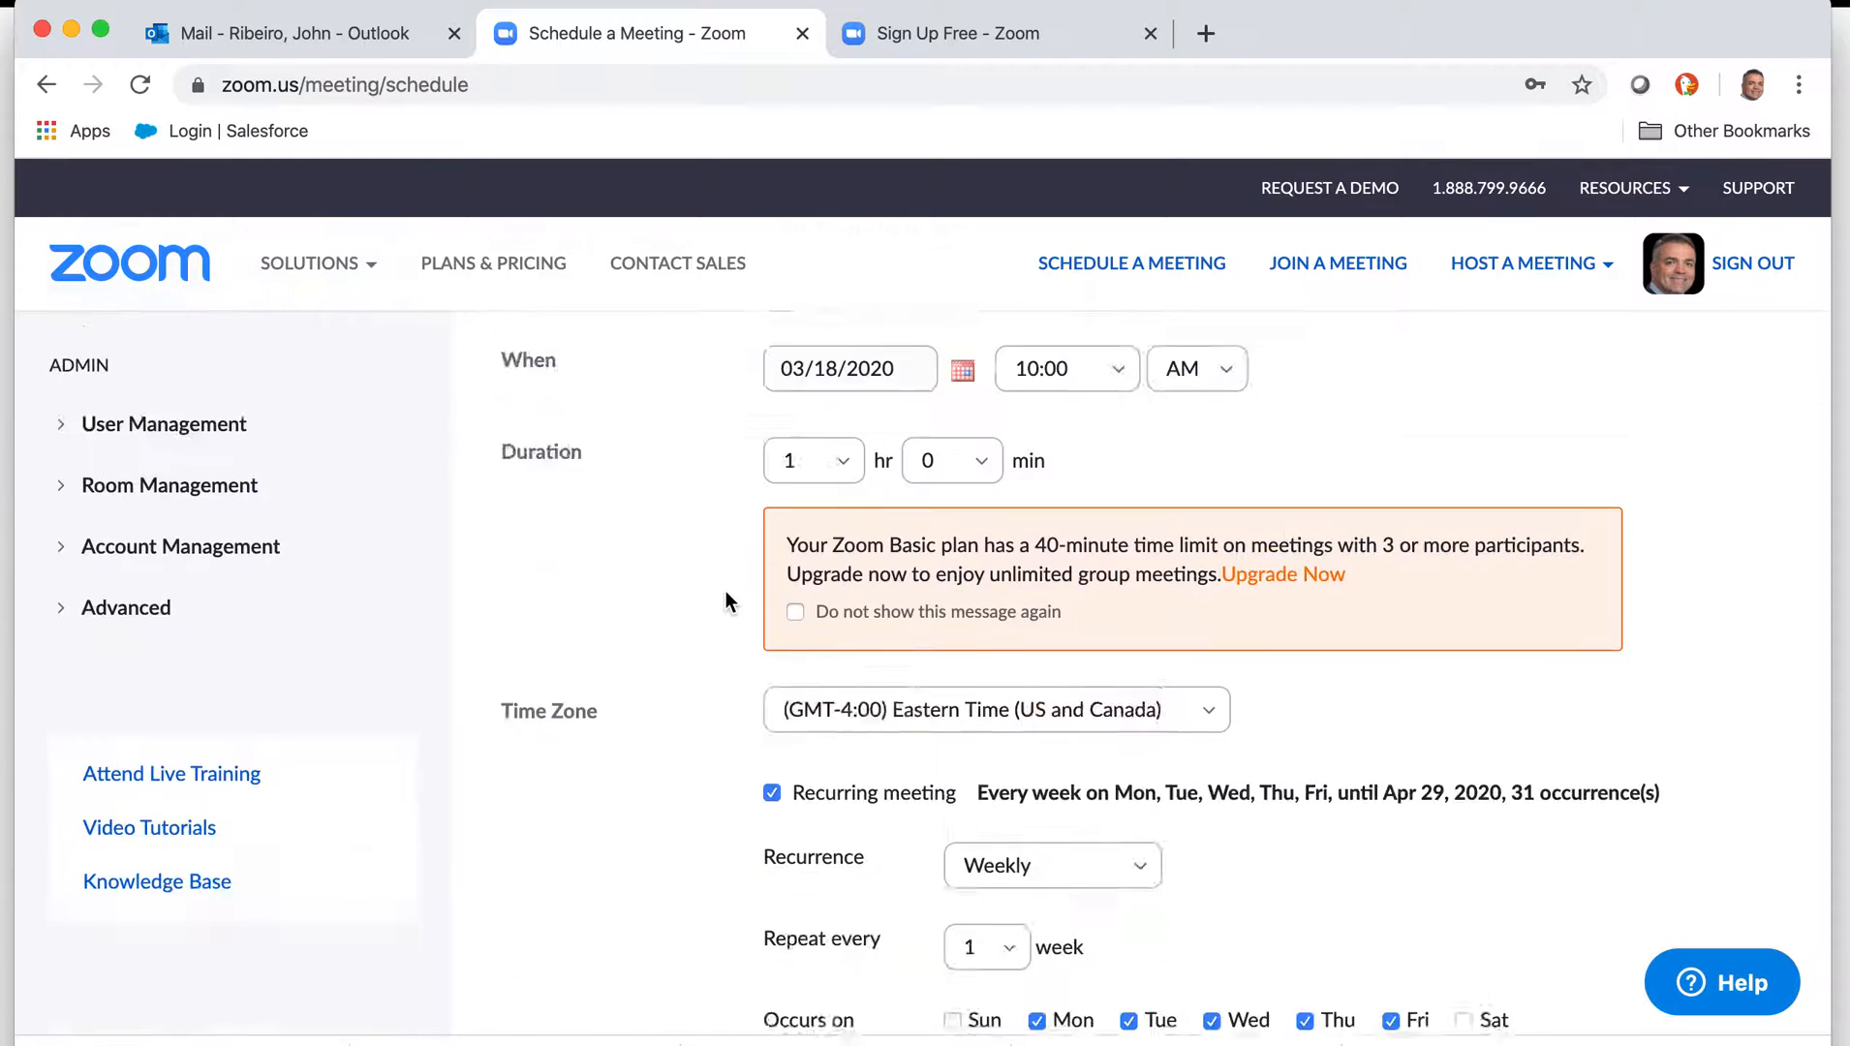
scroll(726, 601, "up", 4)
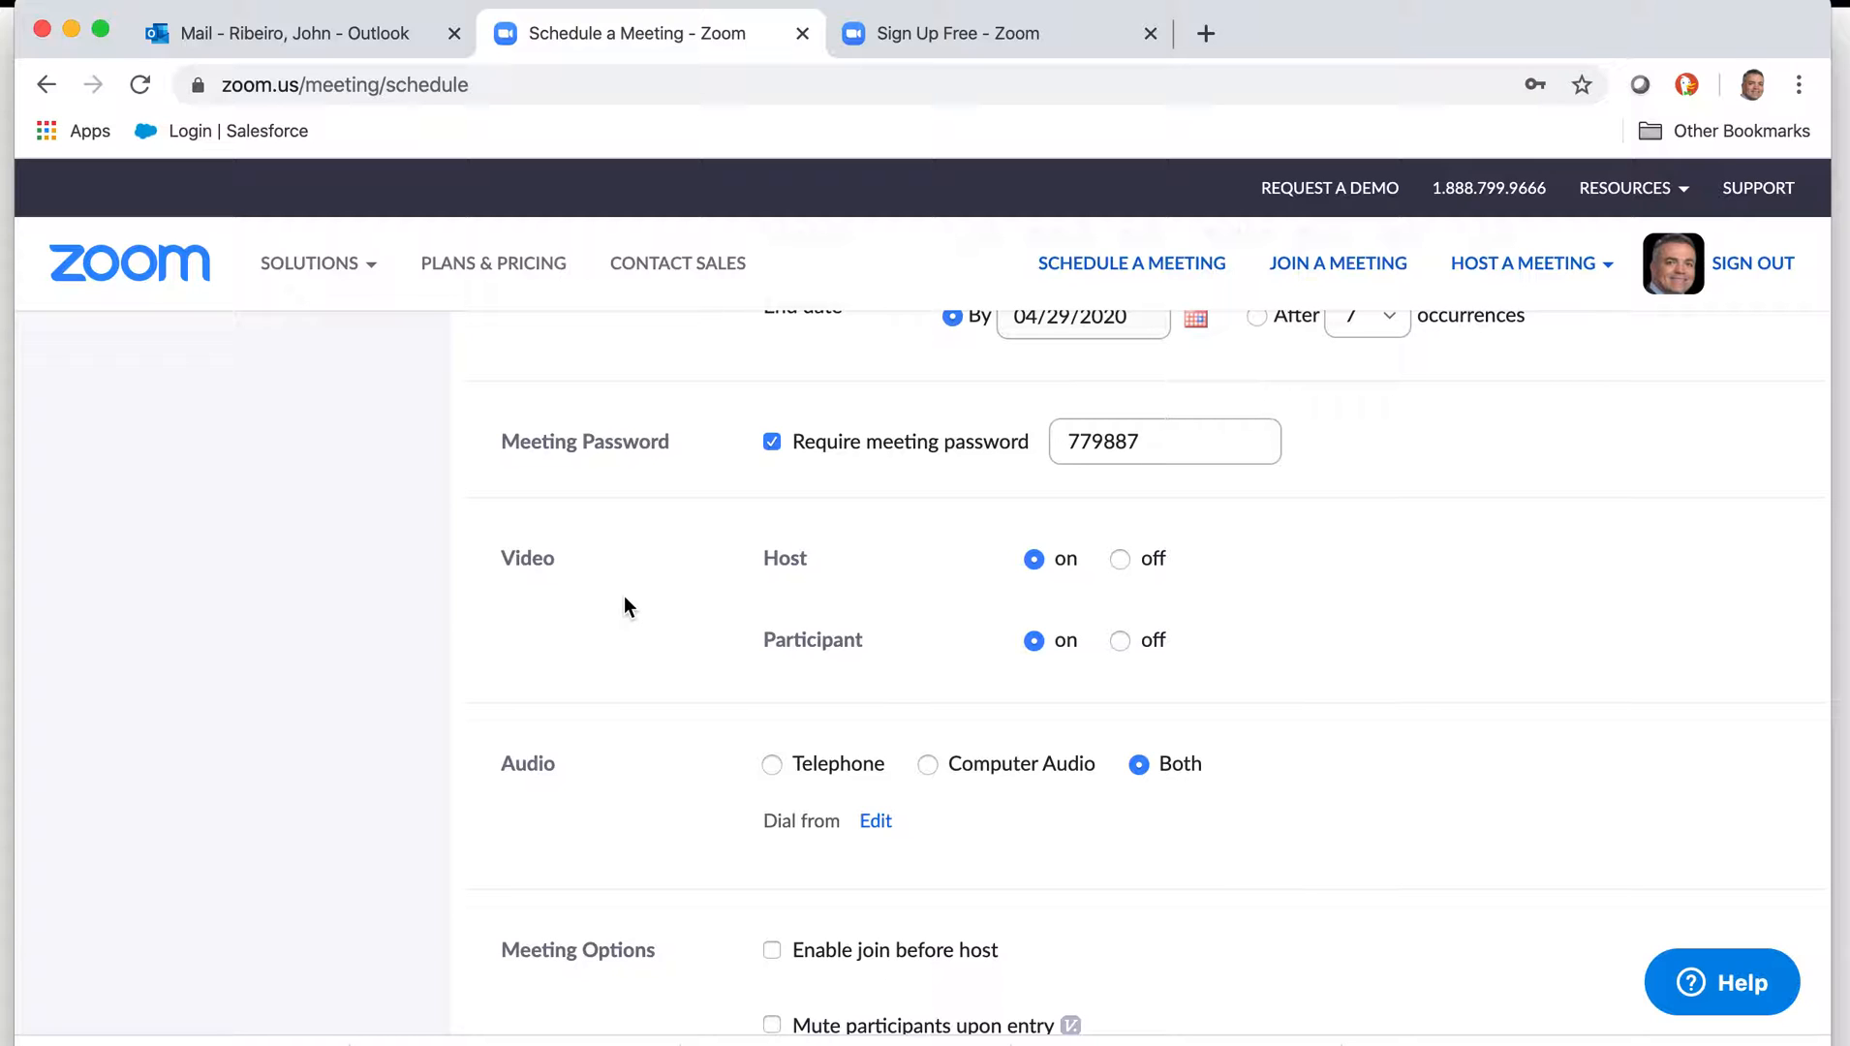
scroll(624, 597, "down", 5)
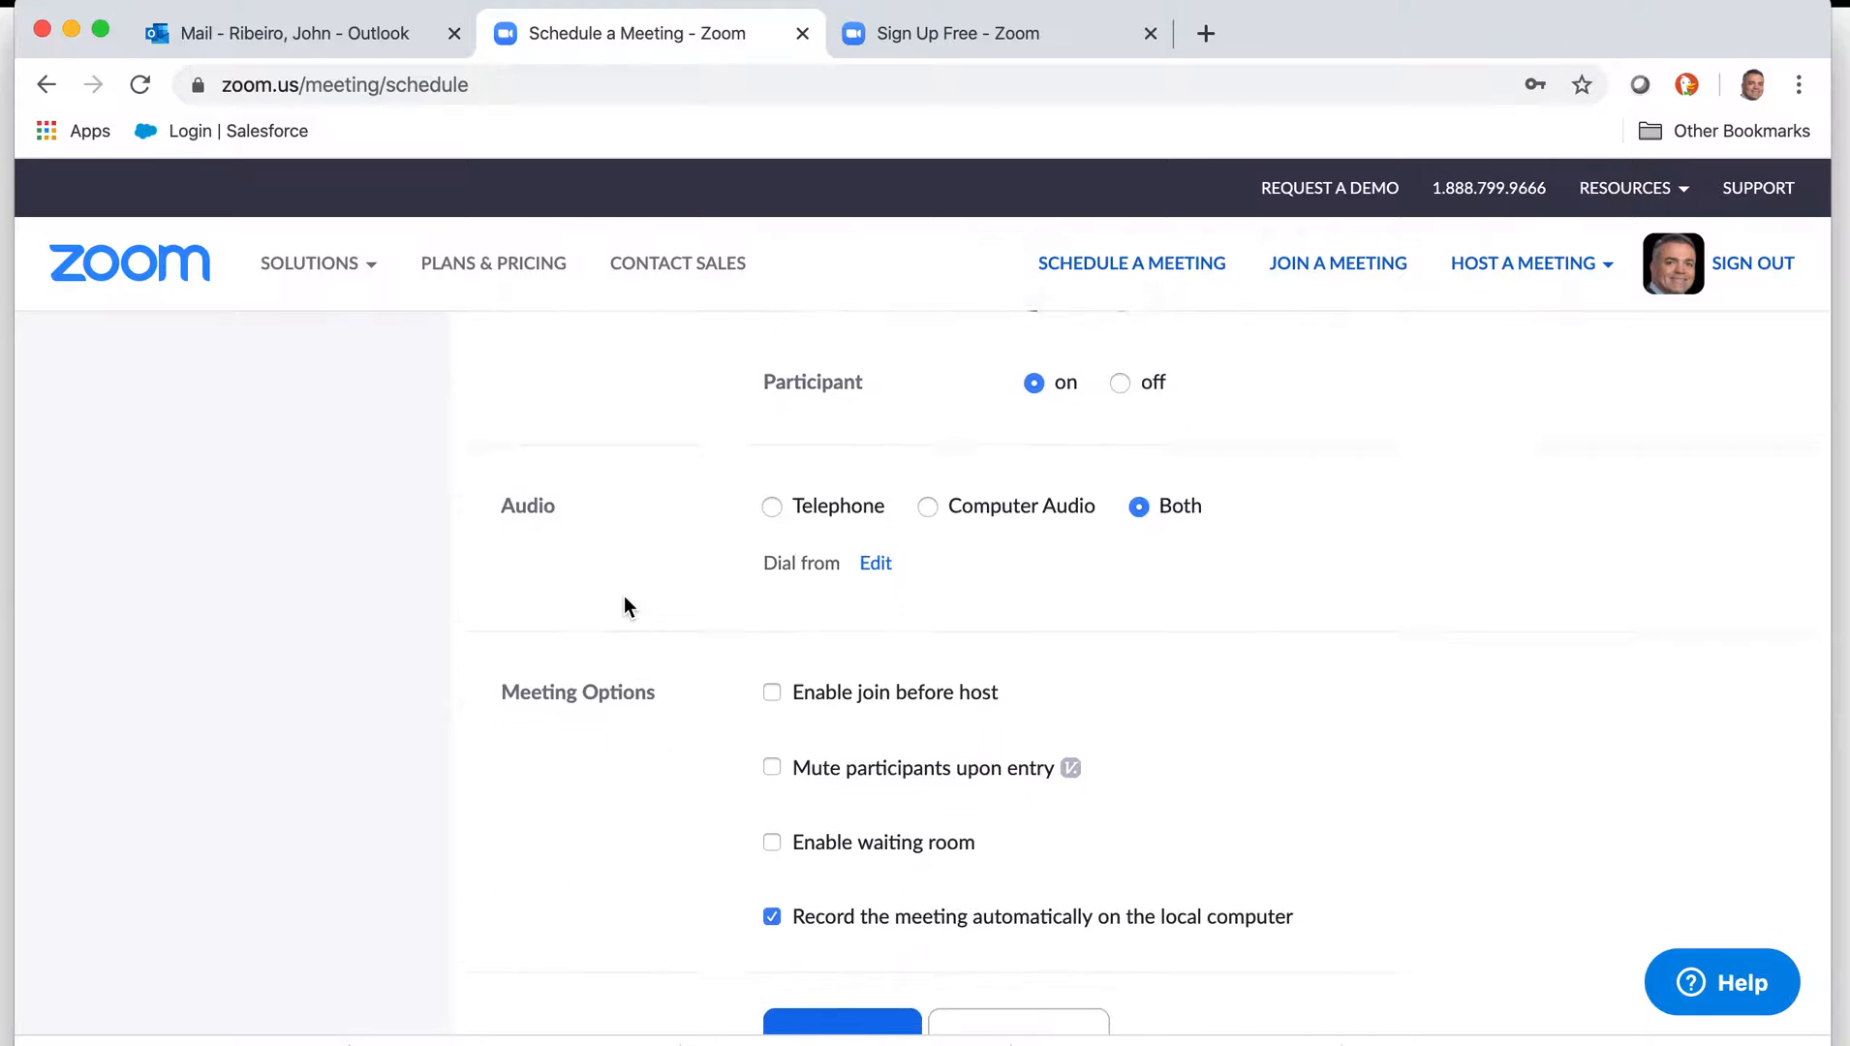
scroll(624, 598, "down", 2)
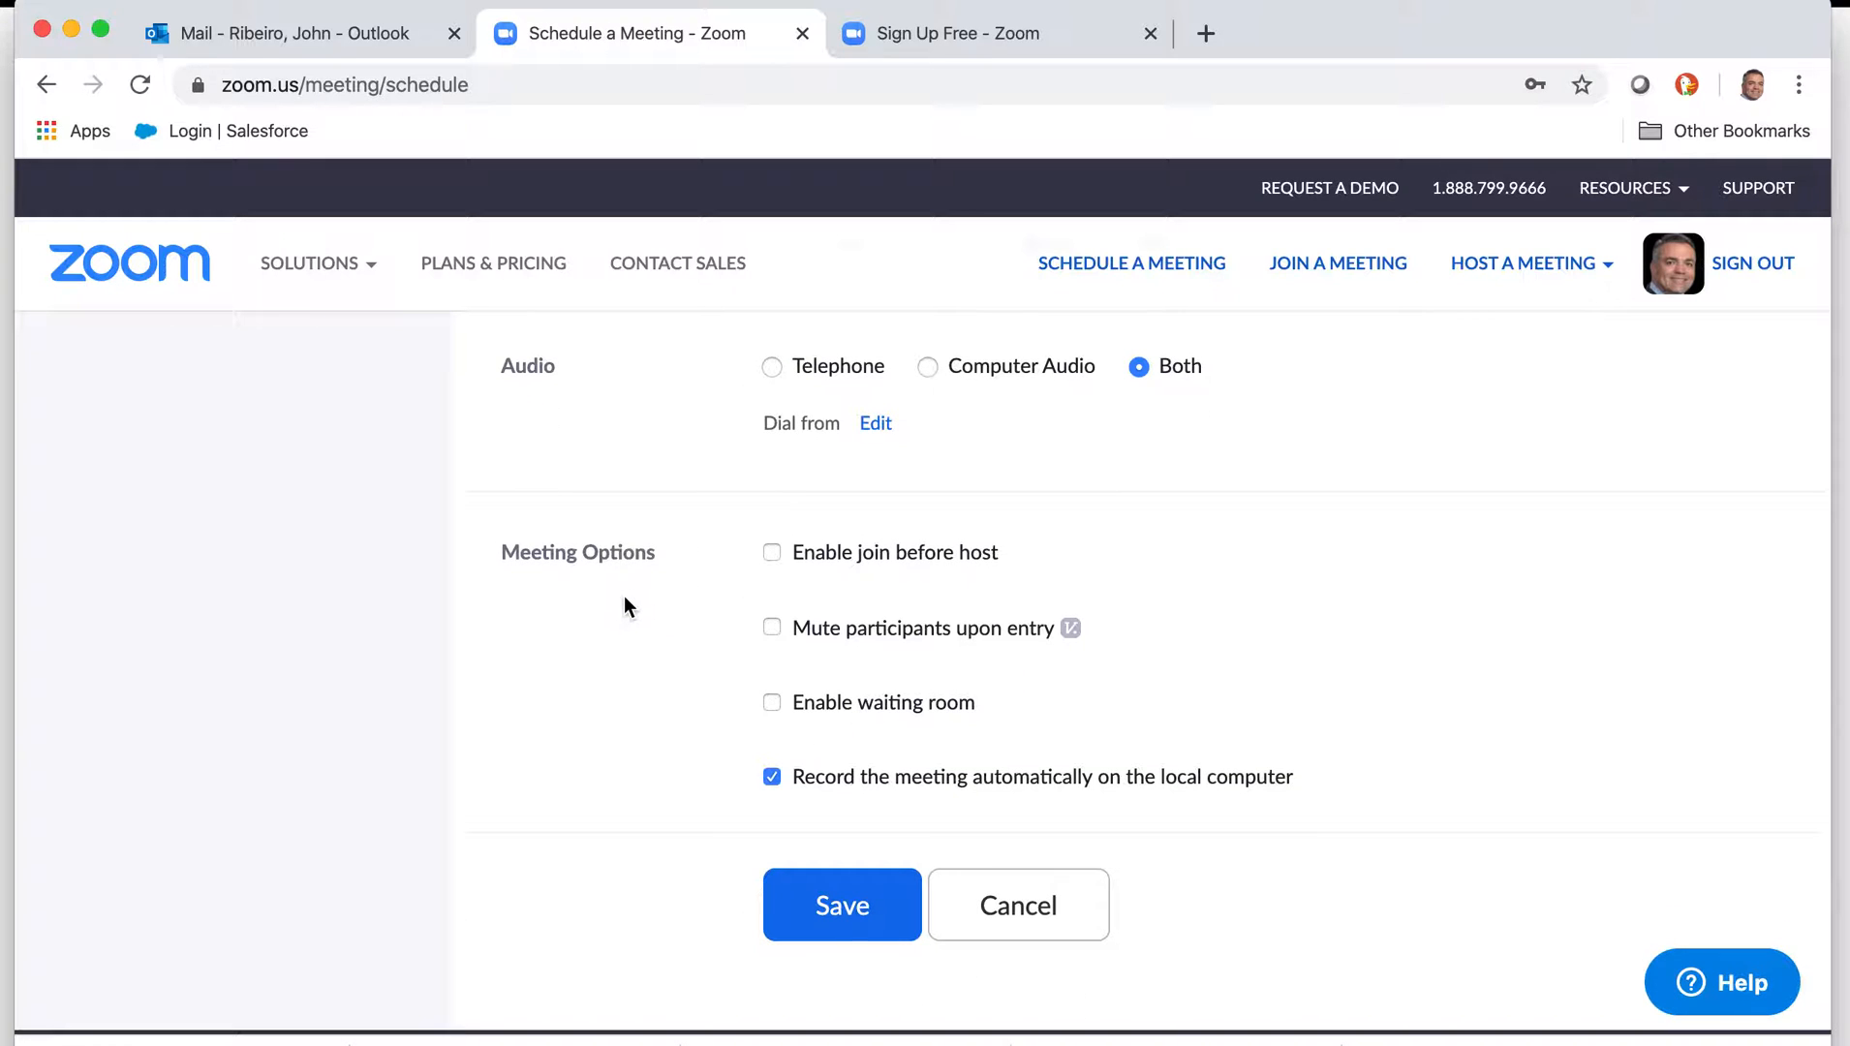
left_click(771, 632)
scroll(643, 710, "down", 3)
scroll(643, 710, "up", 5)
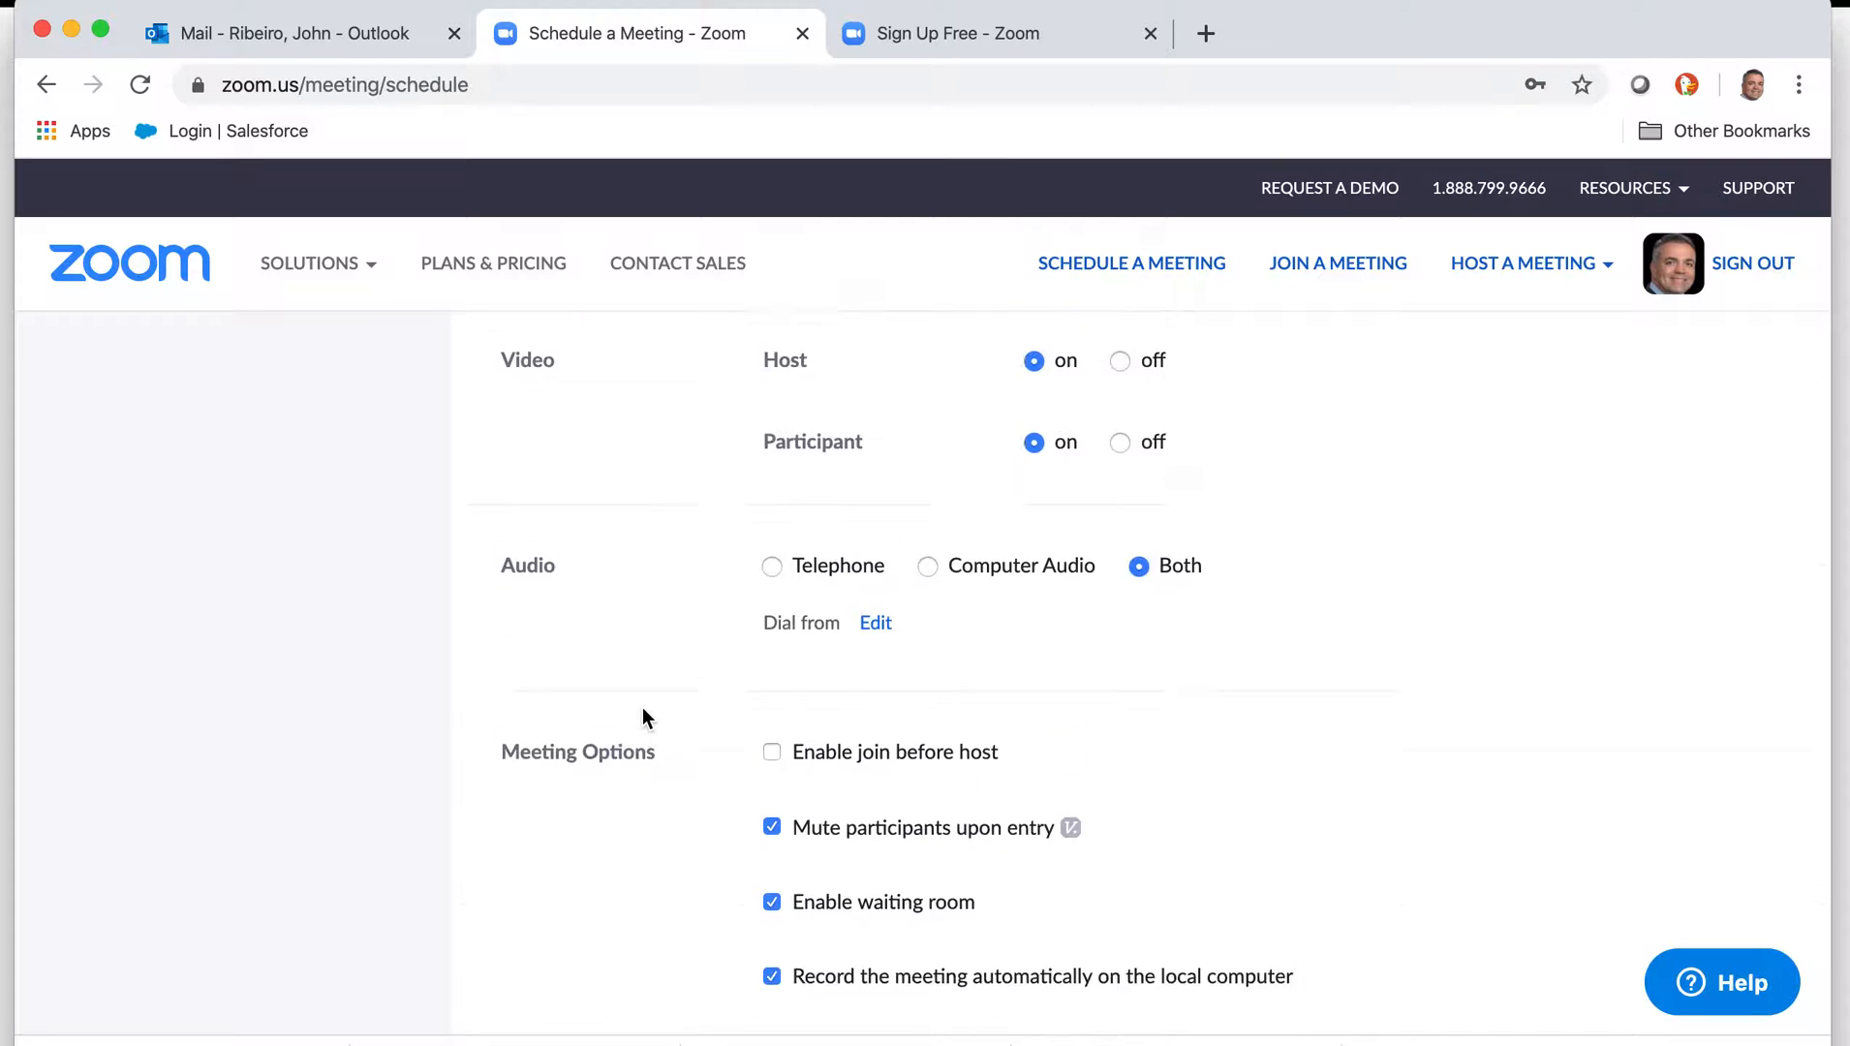
Step: Recheck the meeting form from topic to meeting options and save the 5th Grade Math Class meeting
scroll(642, 712, "up", 2)
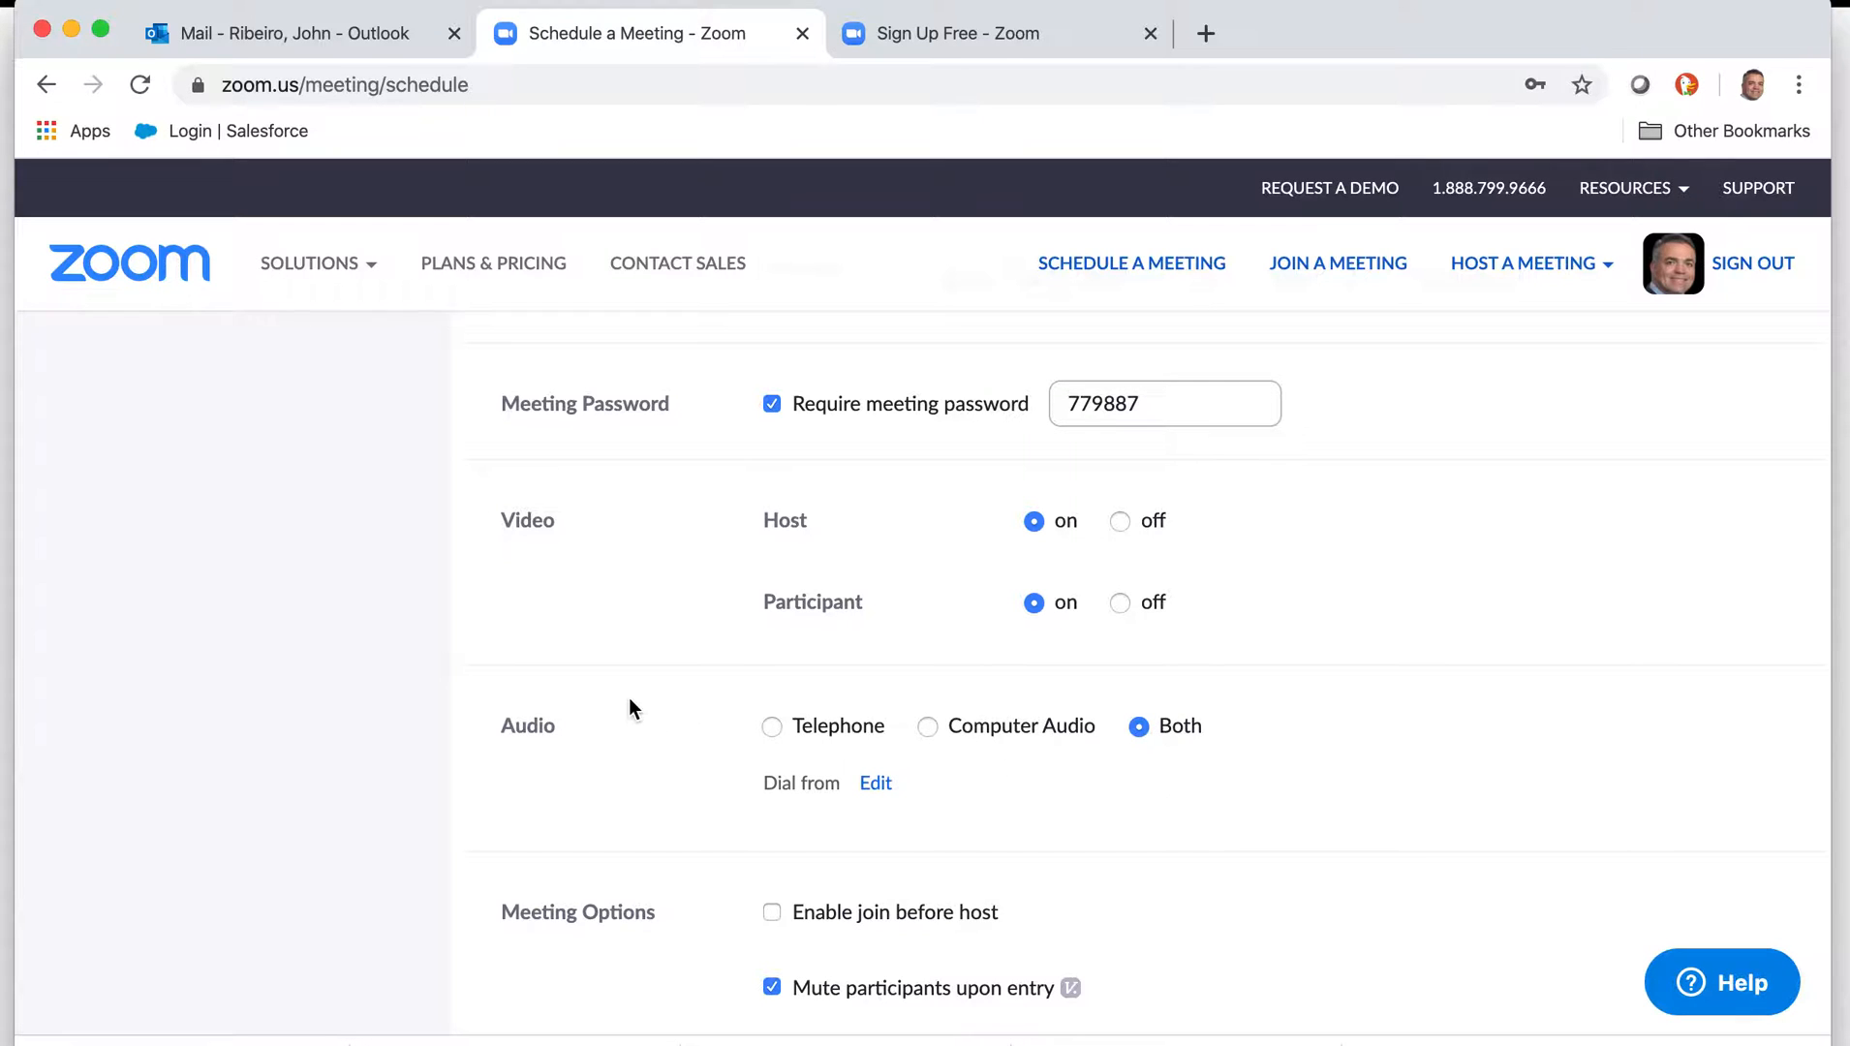
scroll(630, 708, "up", 6)
scroll(630, 700, "up", 5)
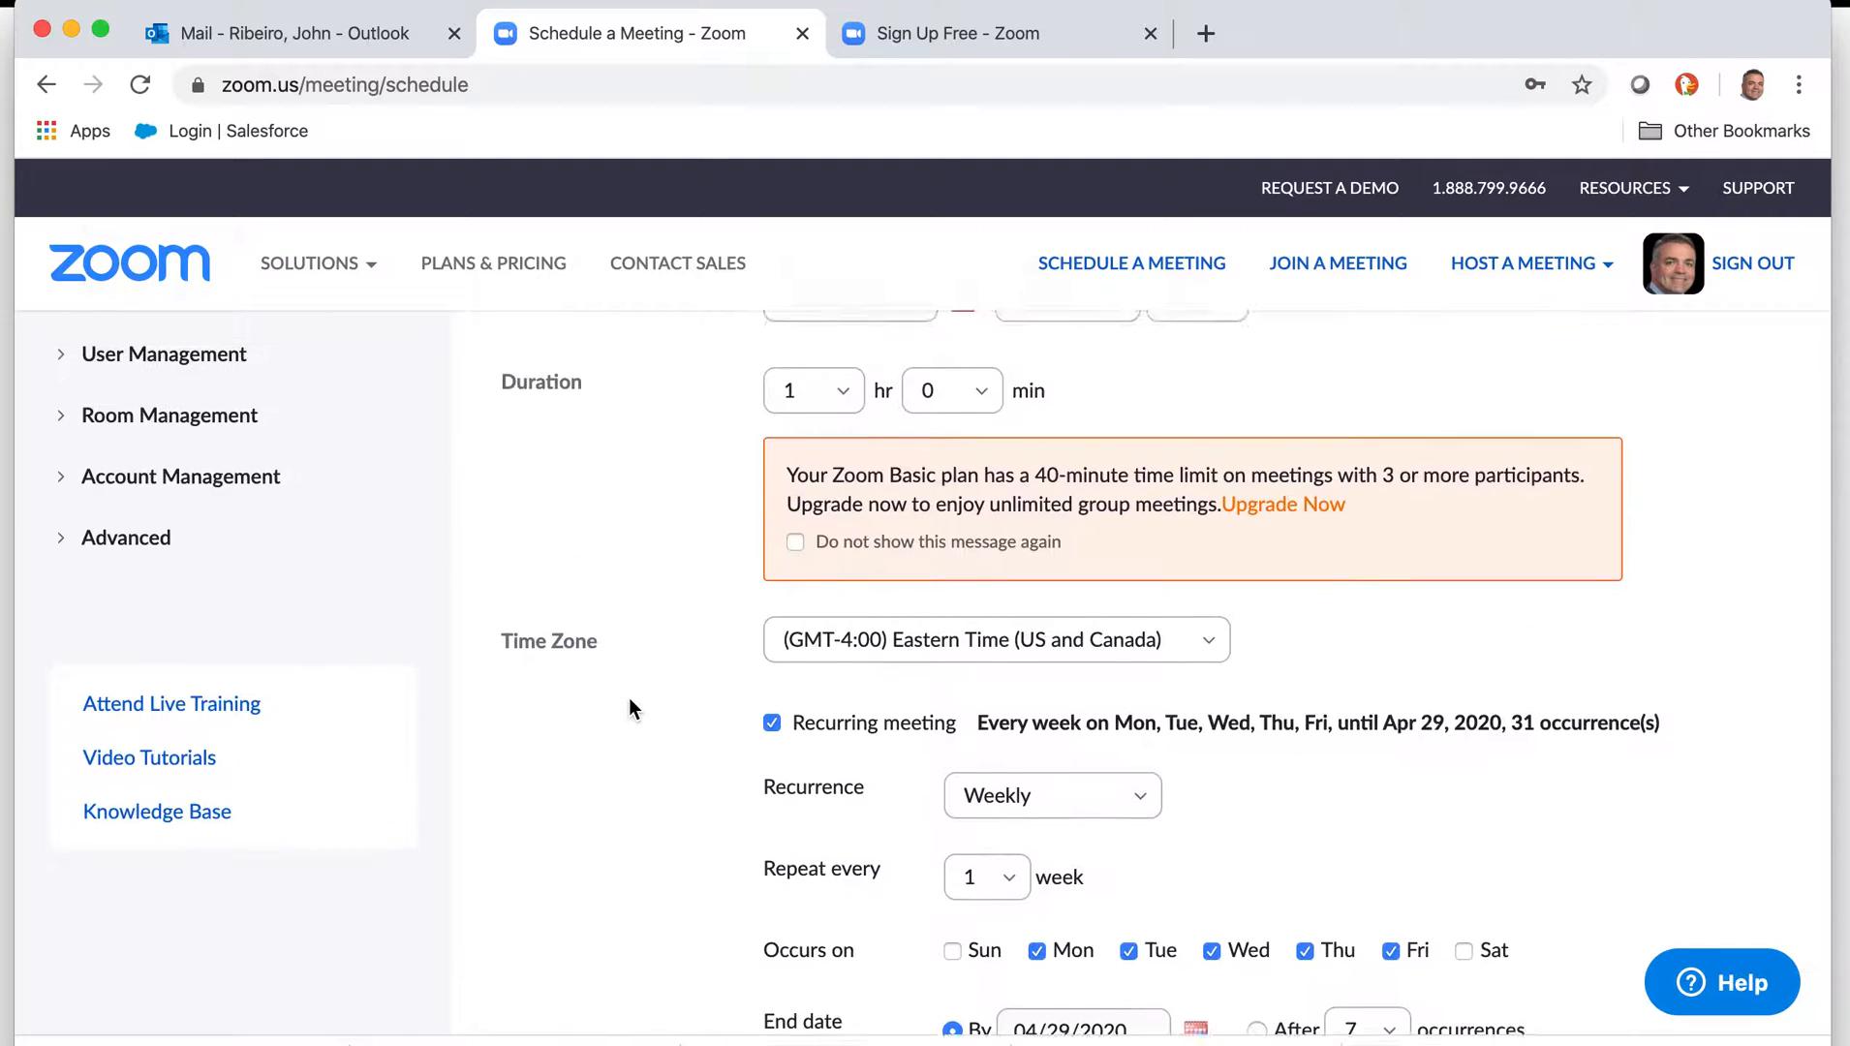
scroll(629, 698, "up", 2)
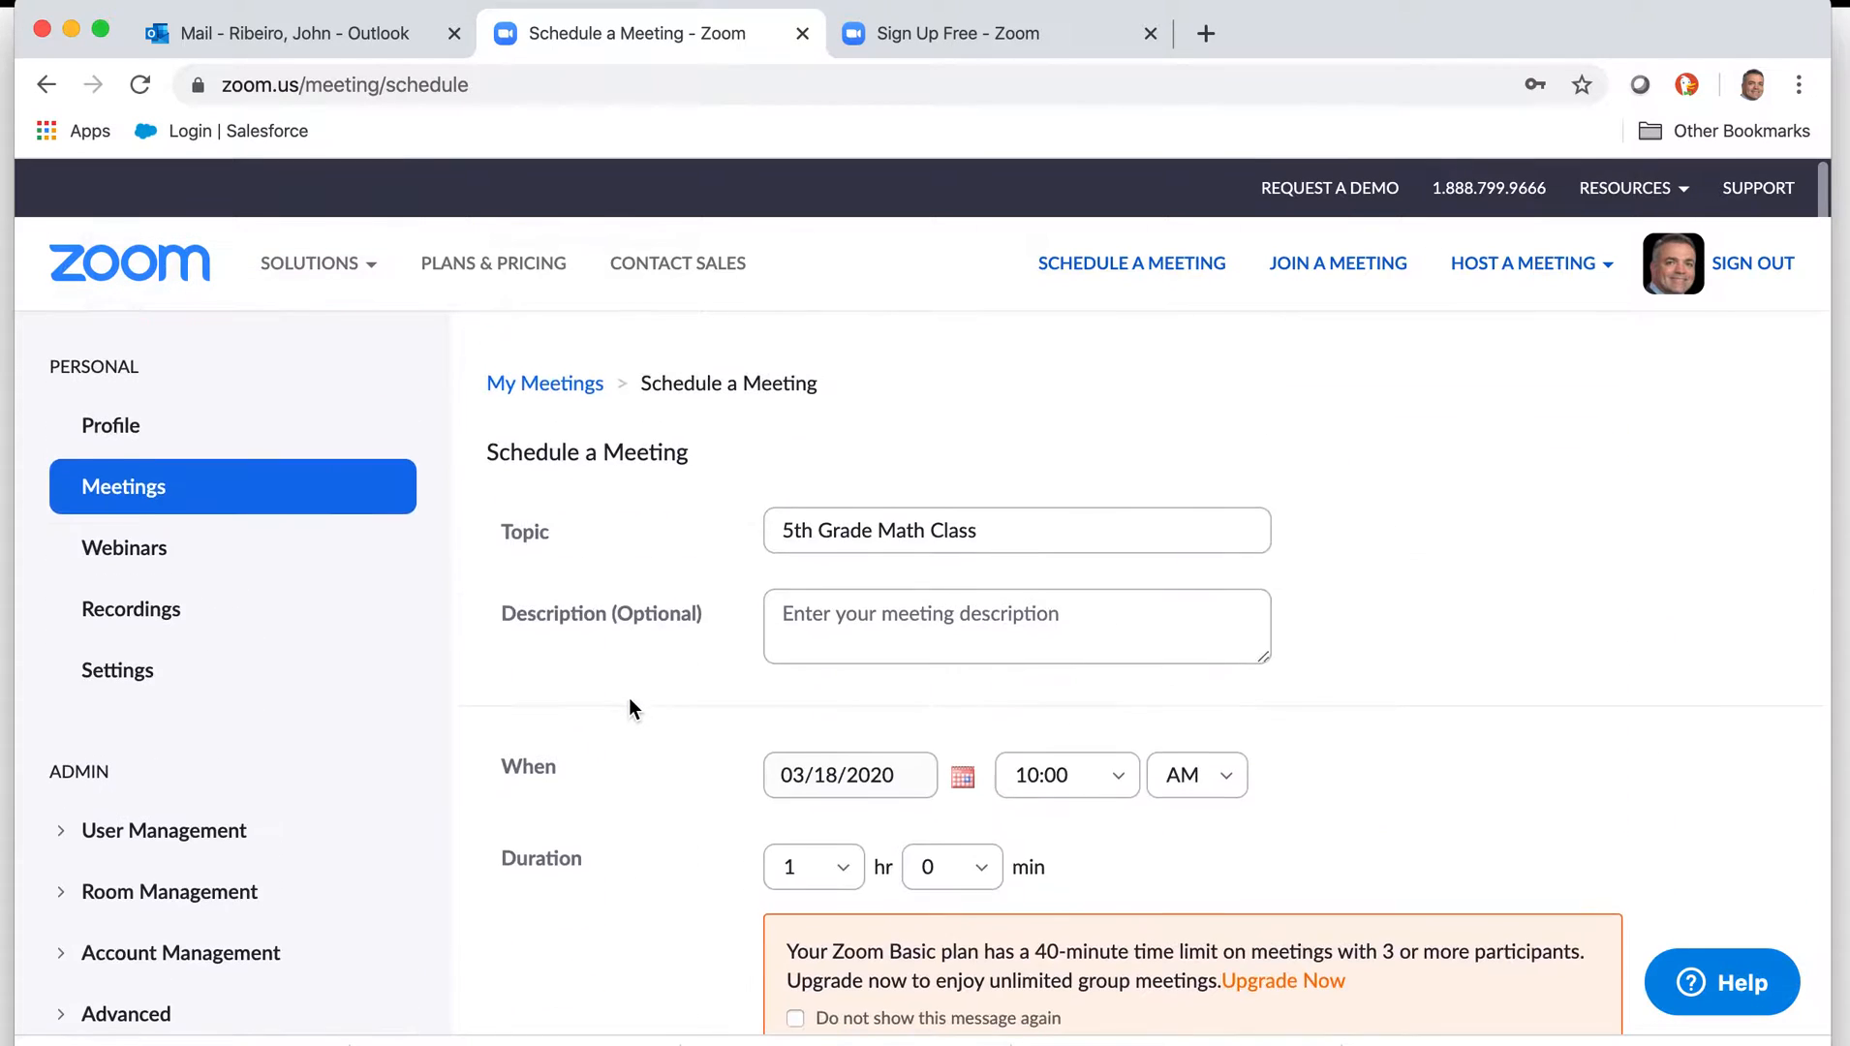
scroll(629, 699, "down", 10)
scroll(629, 705, "down", 8)
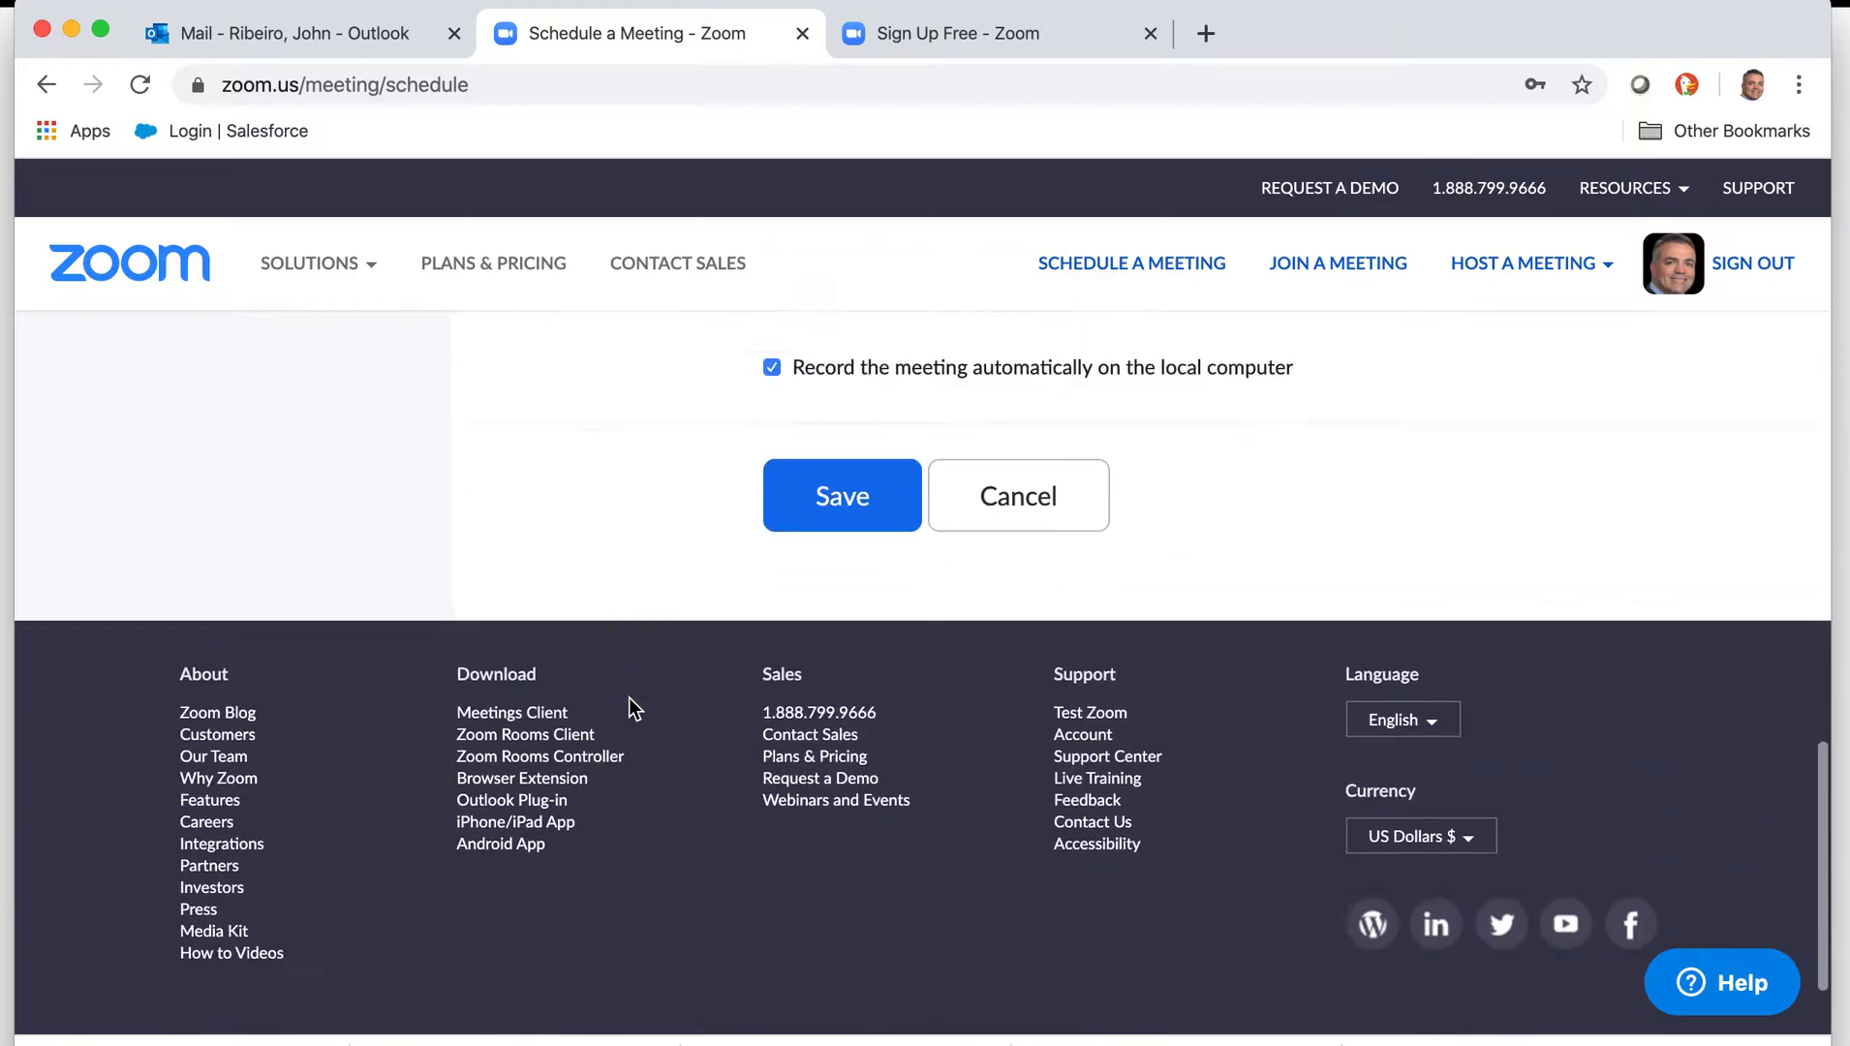
scroll(628, 705, "up", 3)
scroll(630, 701, "up", 1)
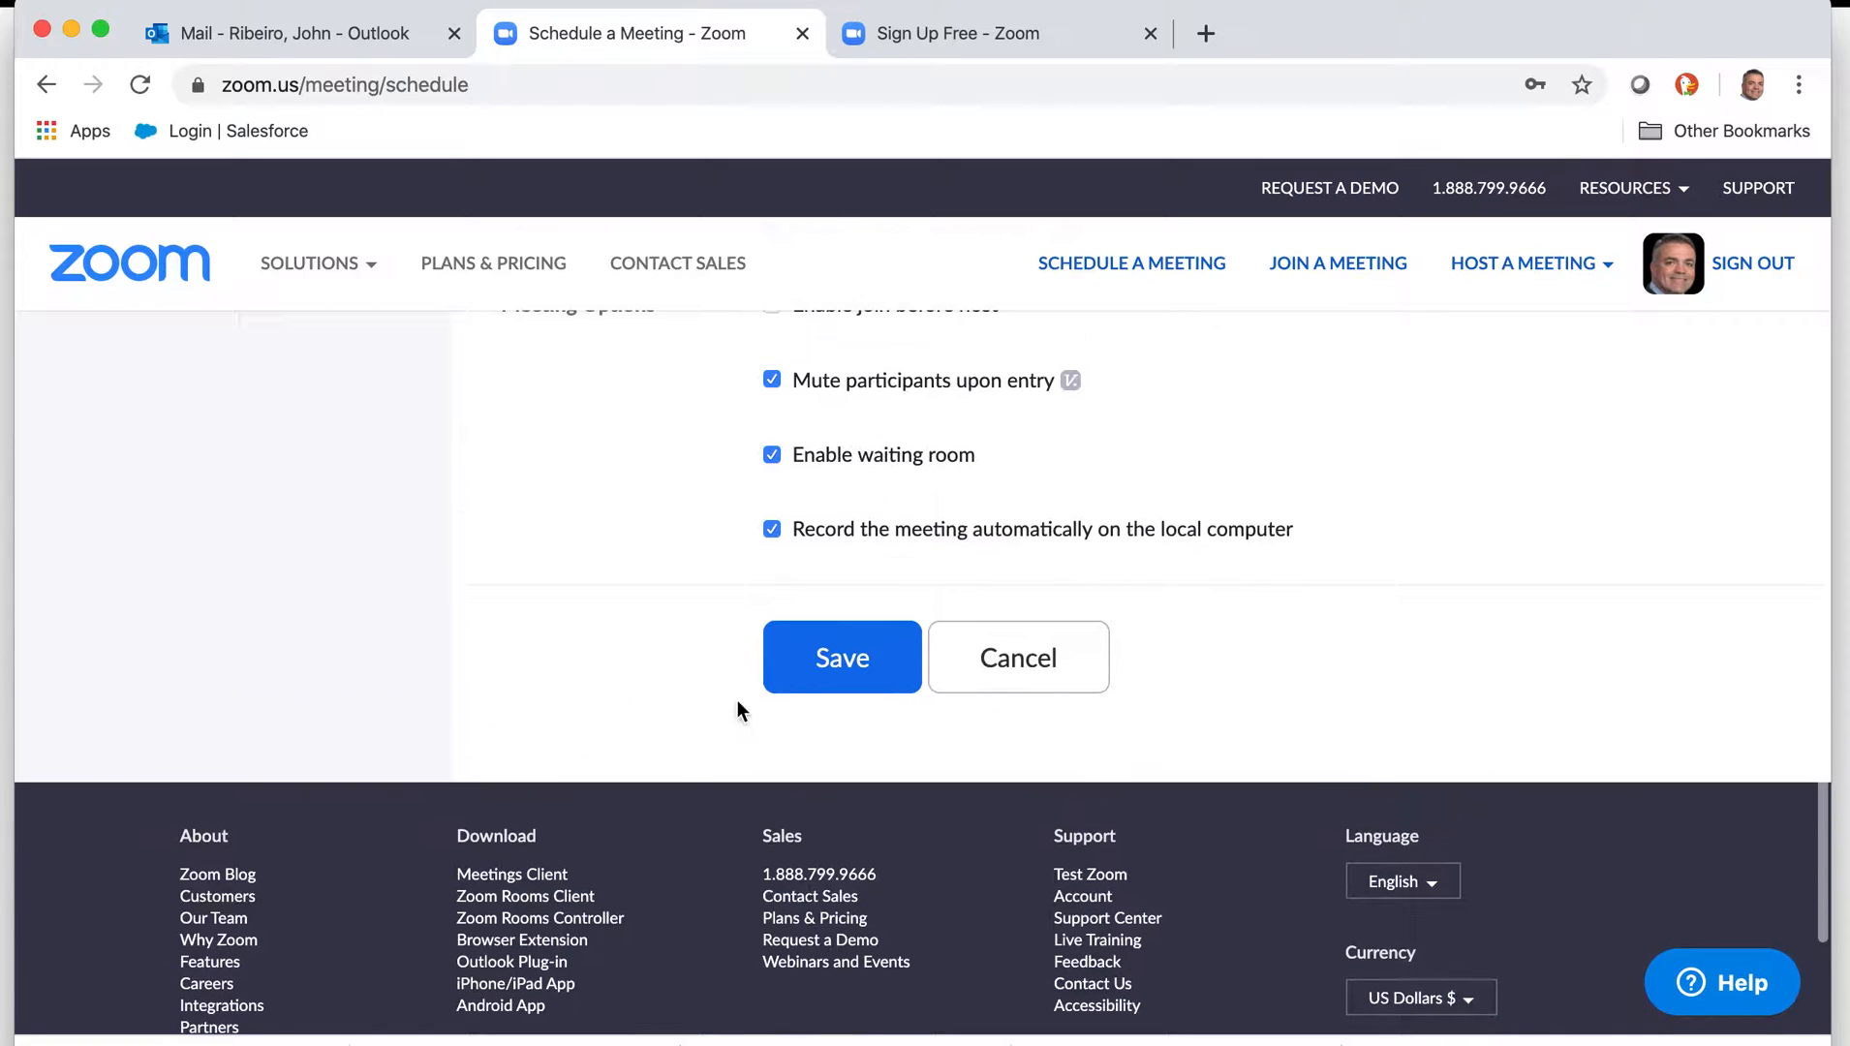
left_click(831, 651)
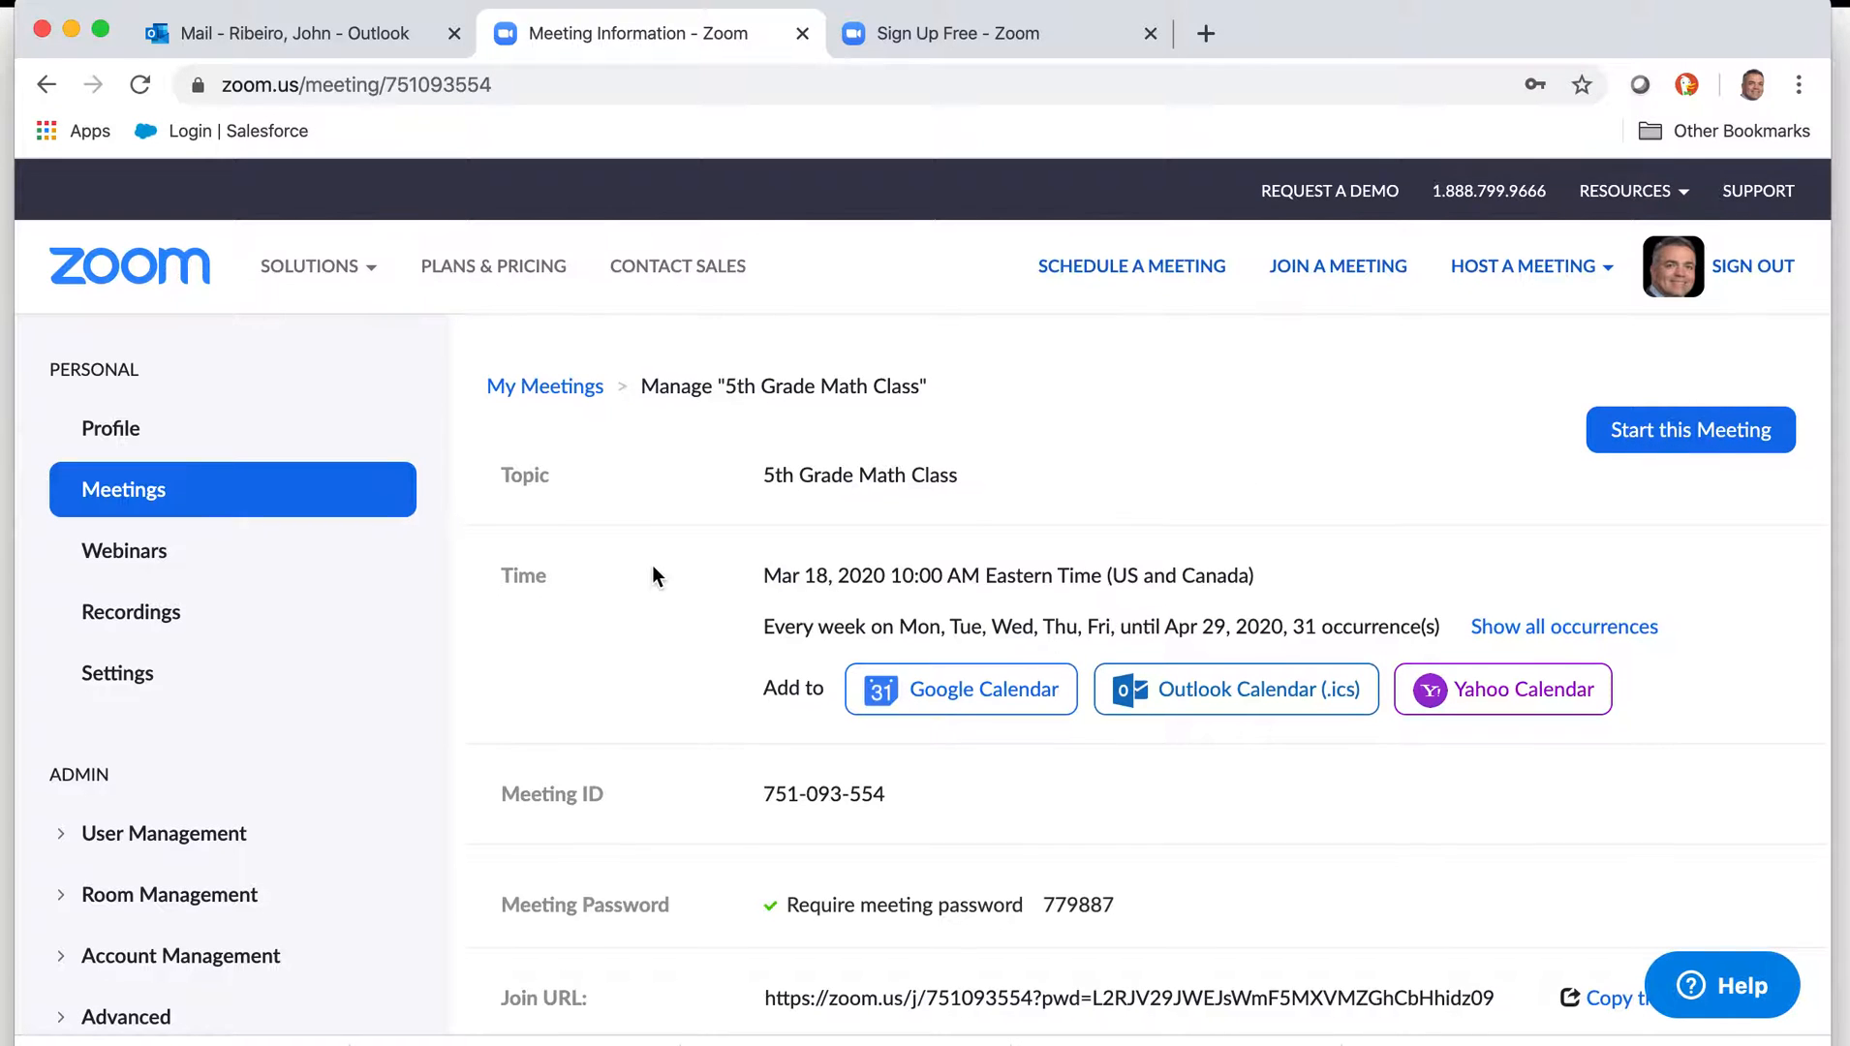
Step: Review the scheduled 5th Grade Math Class occurrences in the upcoming meetings list
left_click(118, 489)
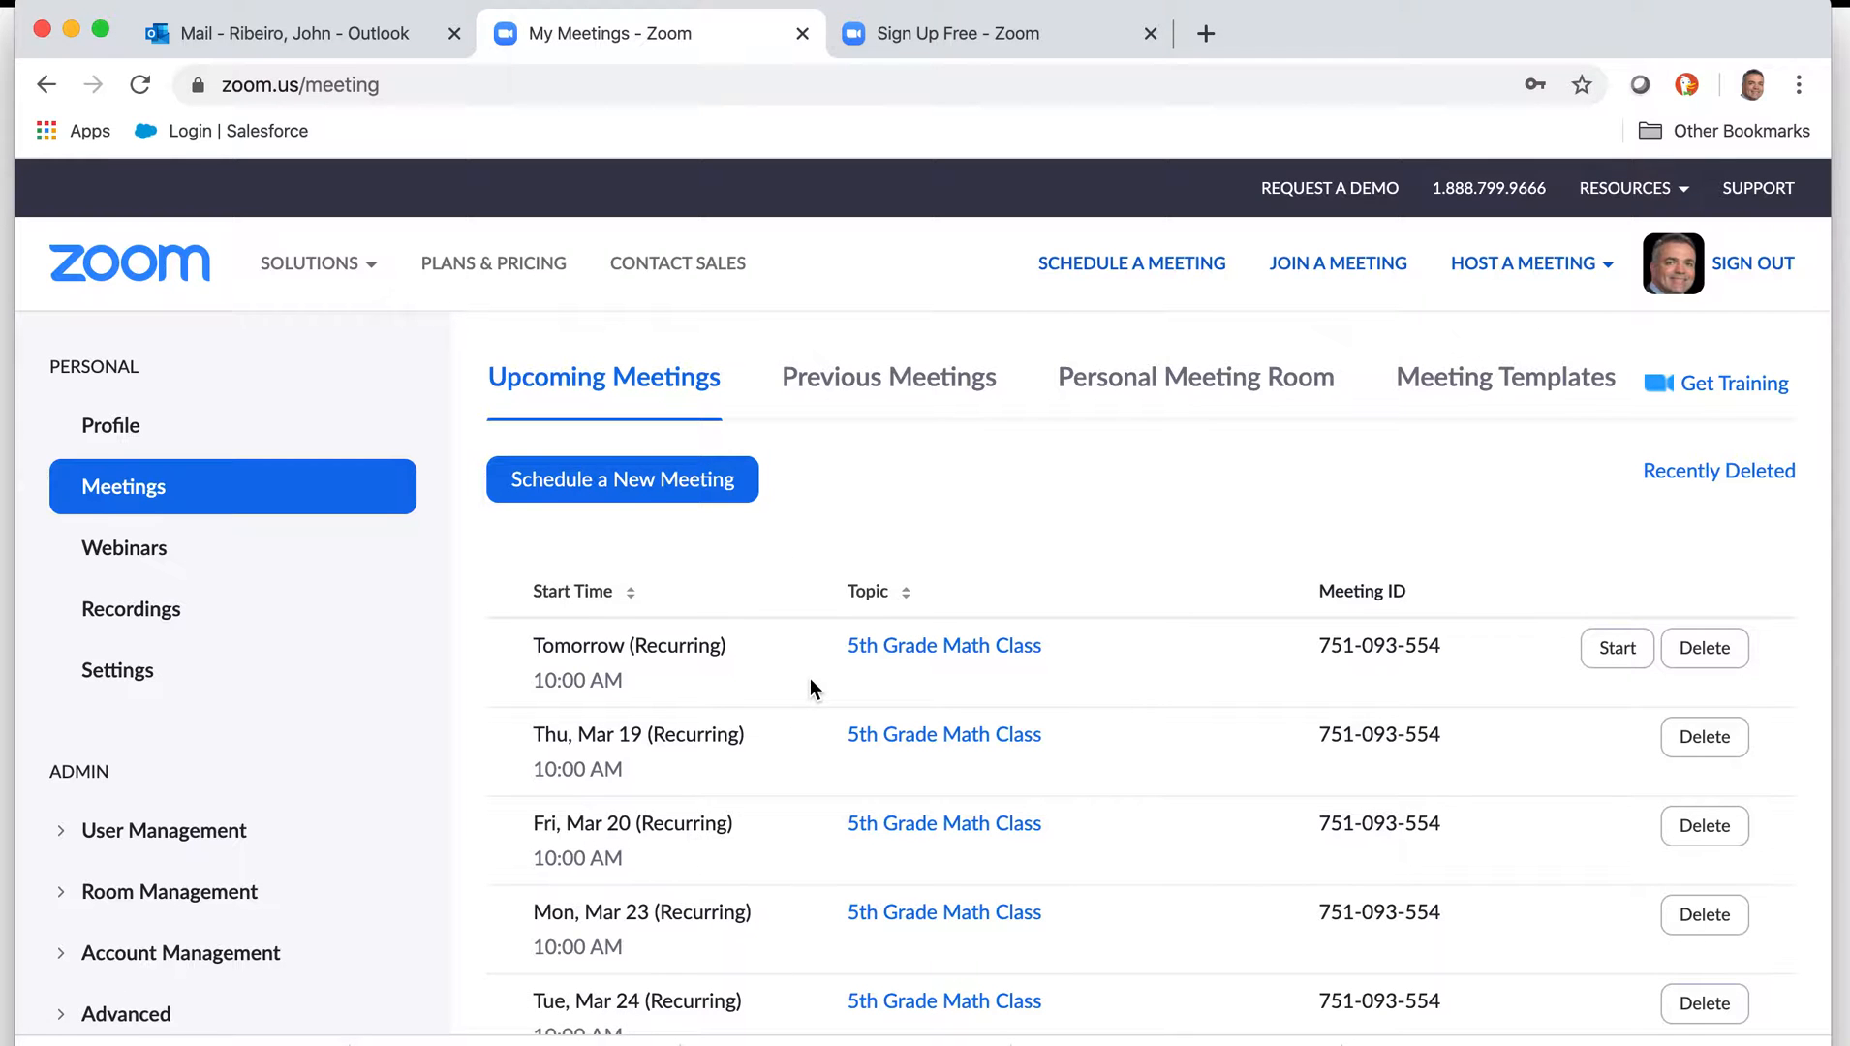
scroll(811, 681, "down", 5)
scroll(810, 684, "down", 5)
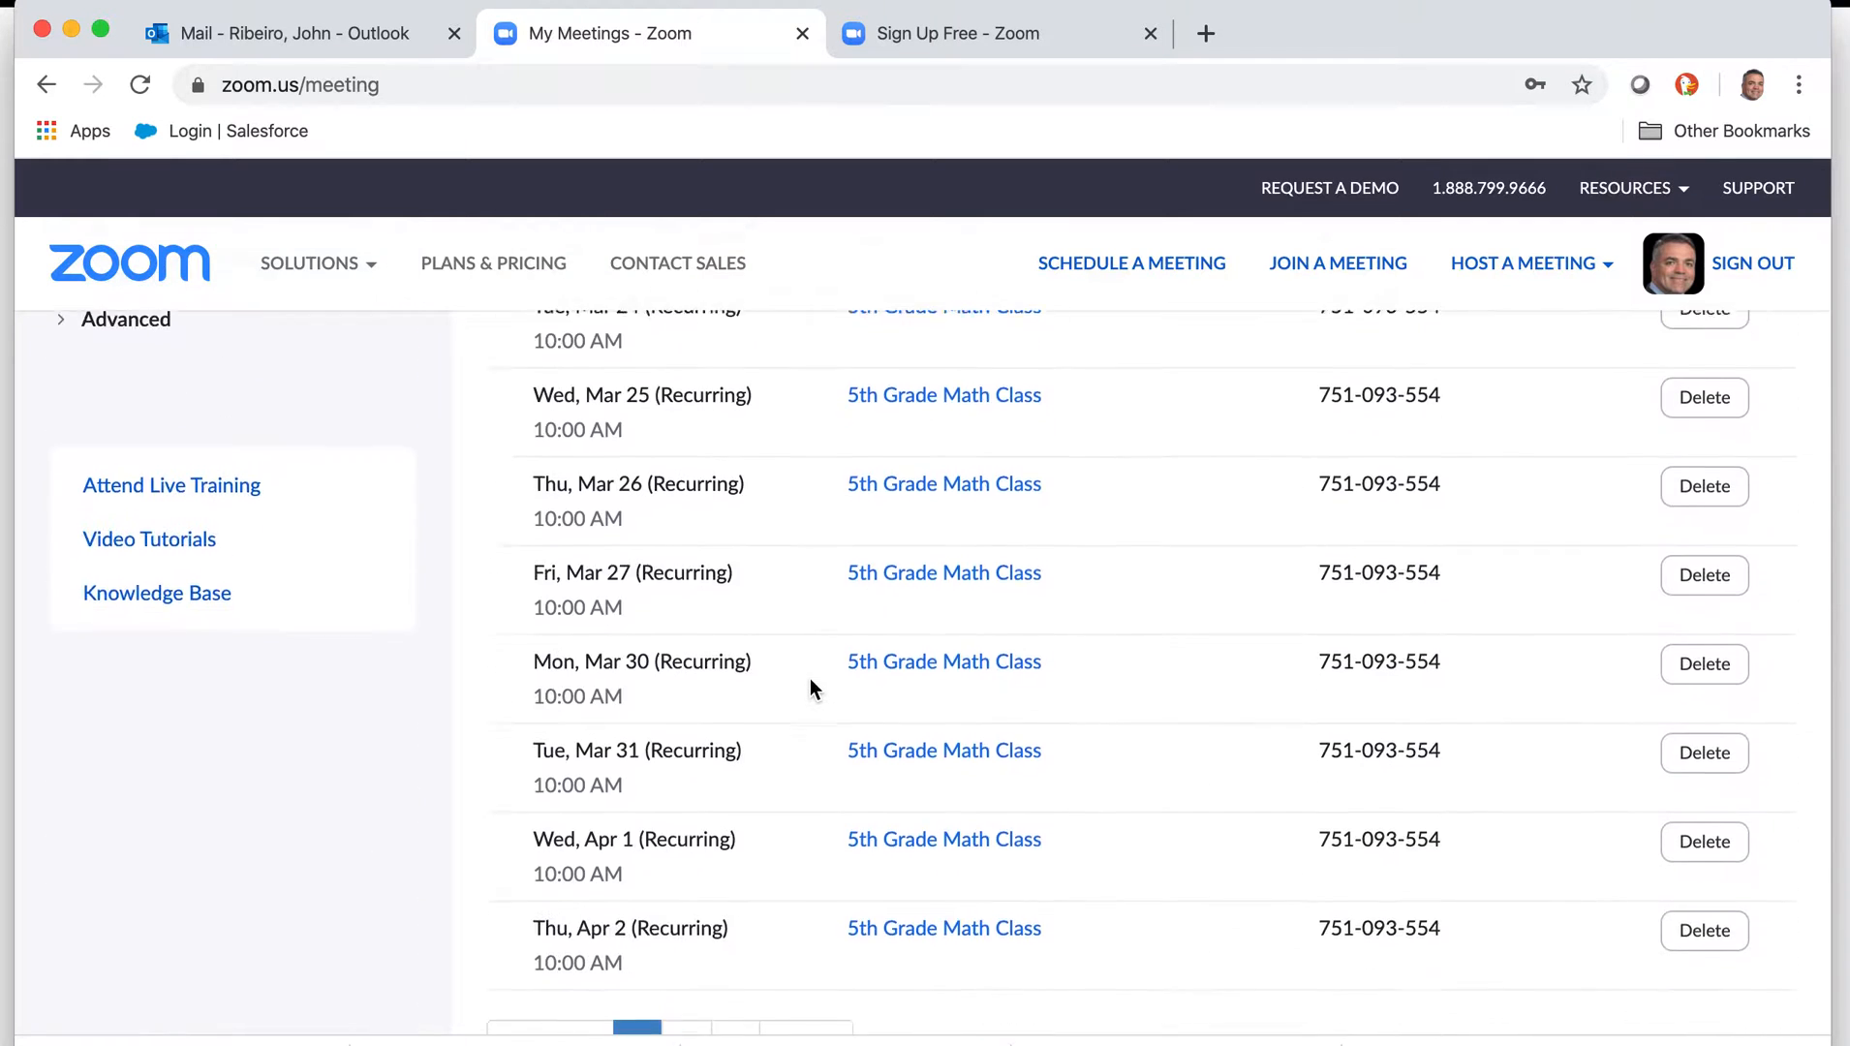
scroll(809, 684, "up", 7)
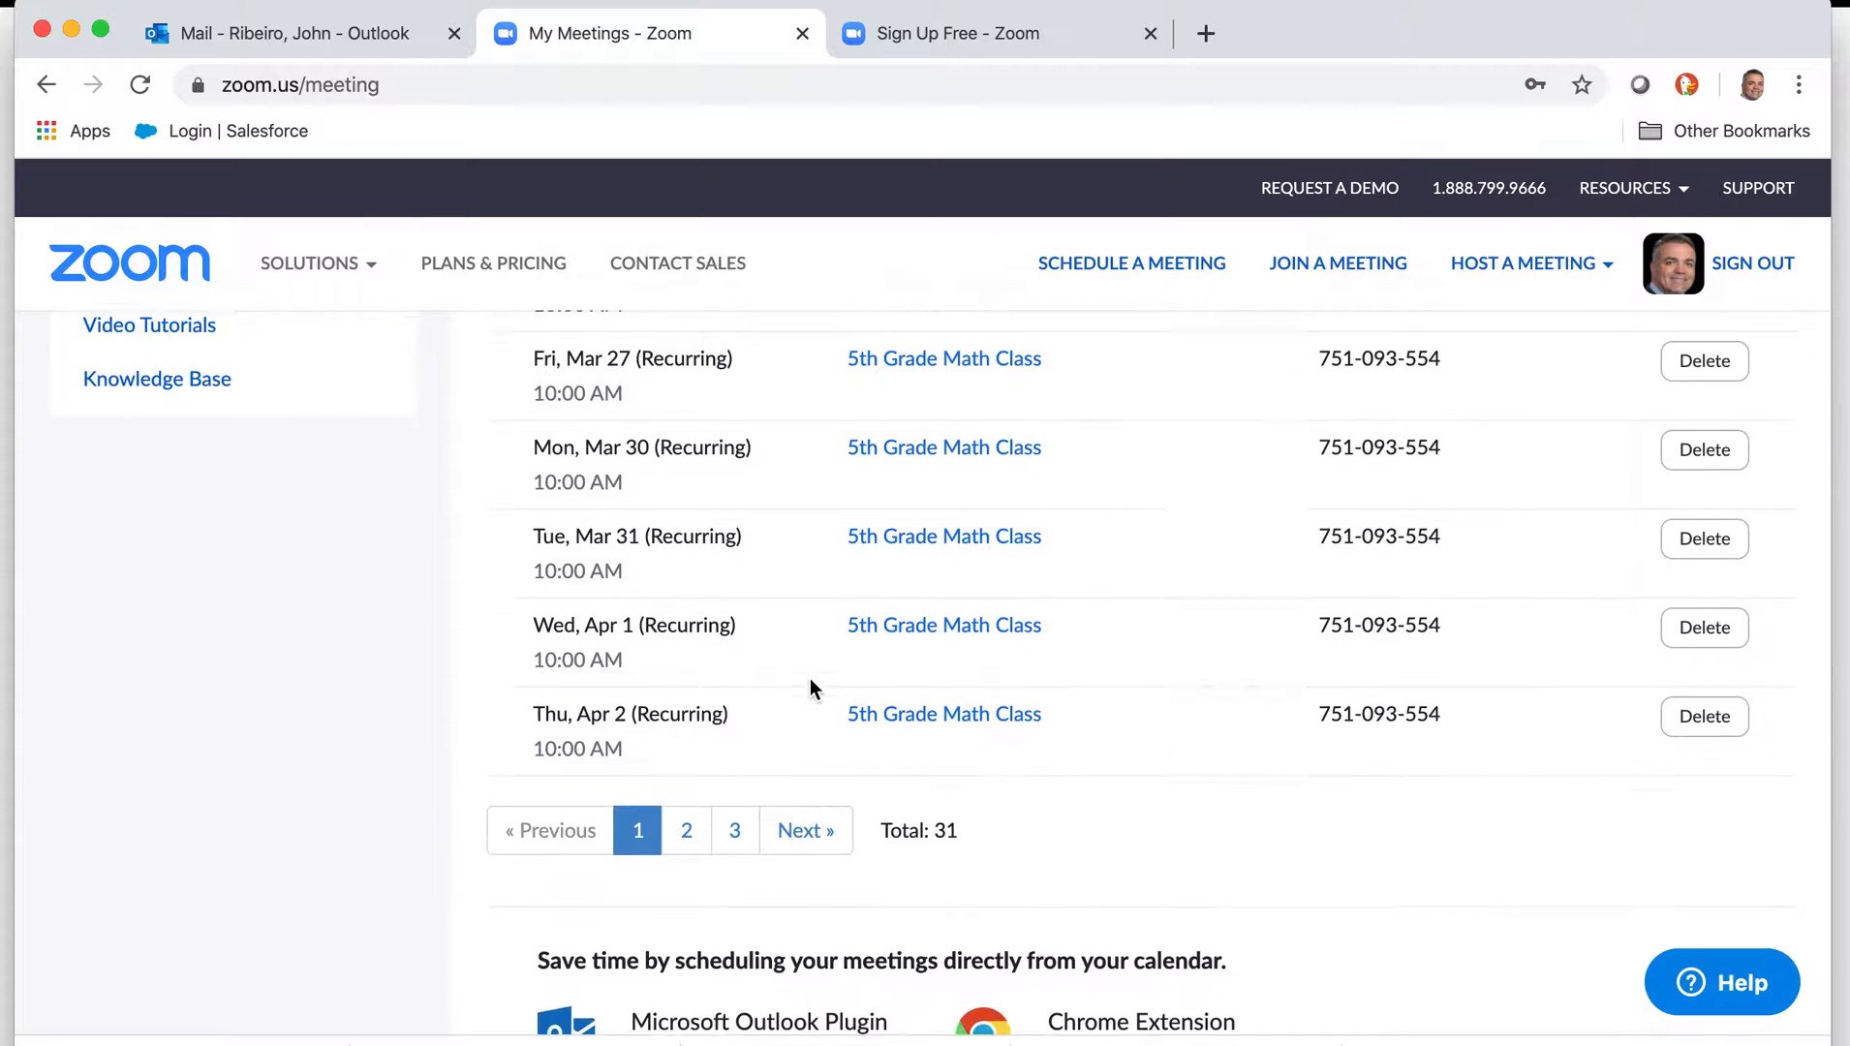
scroll(810, 684, "up", 3)
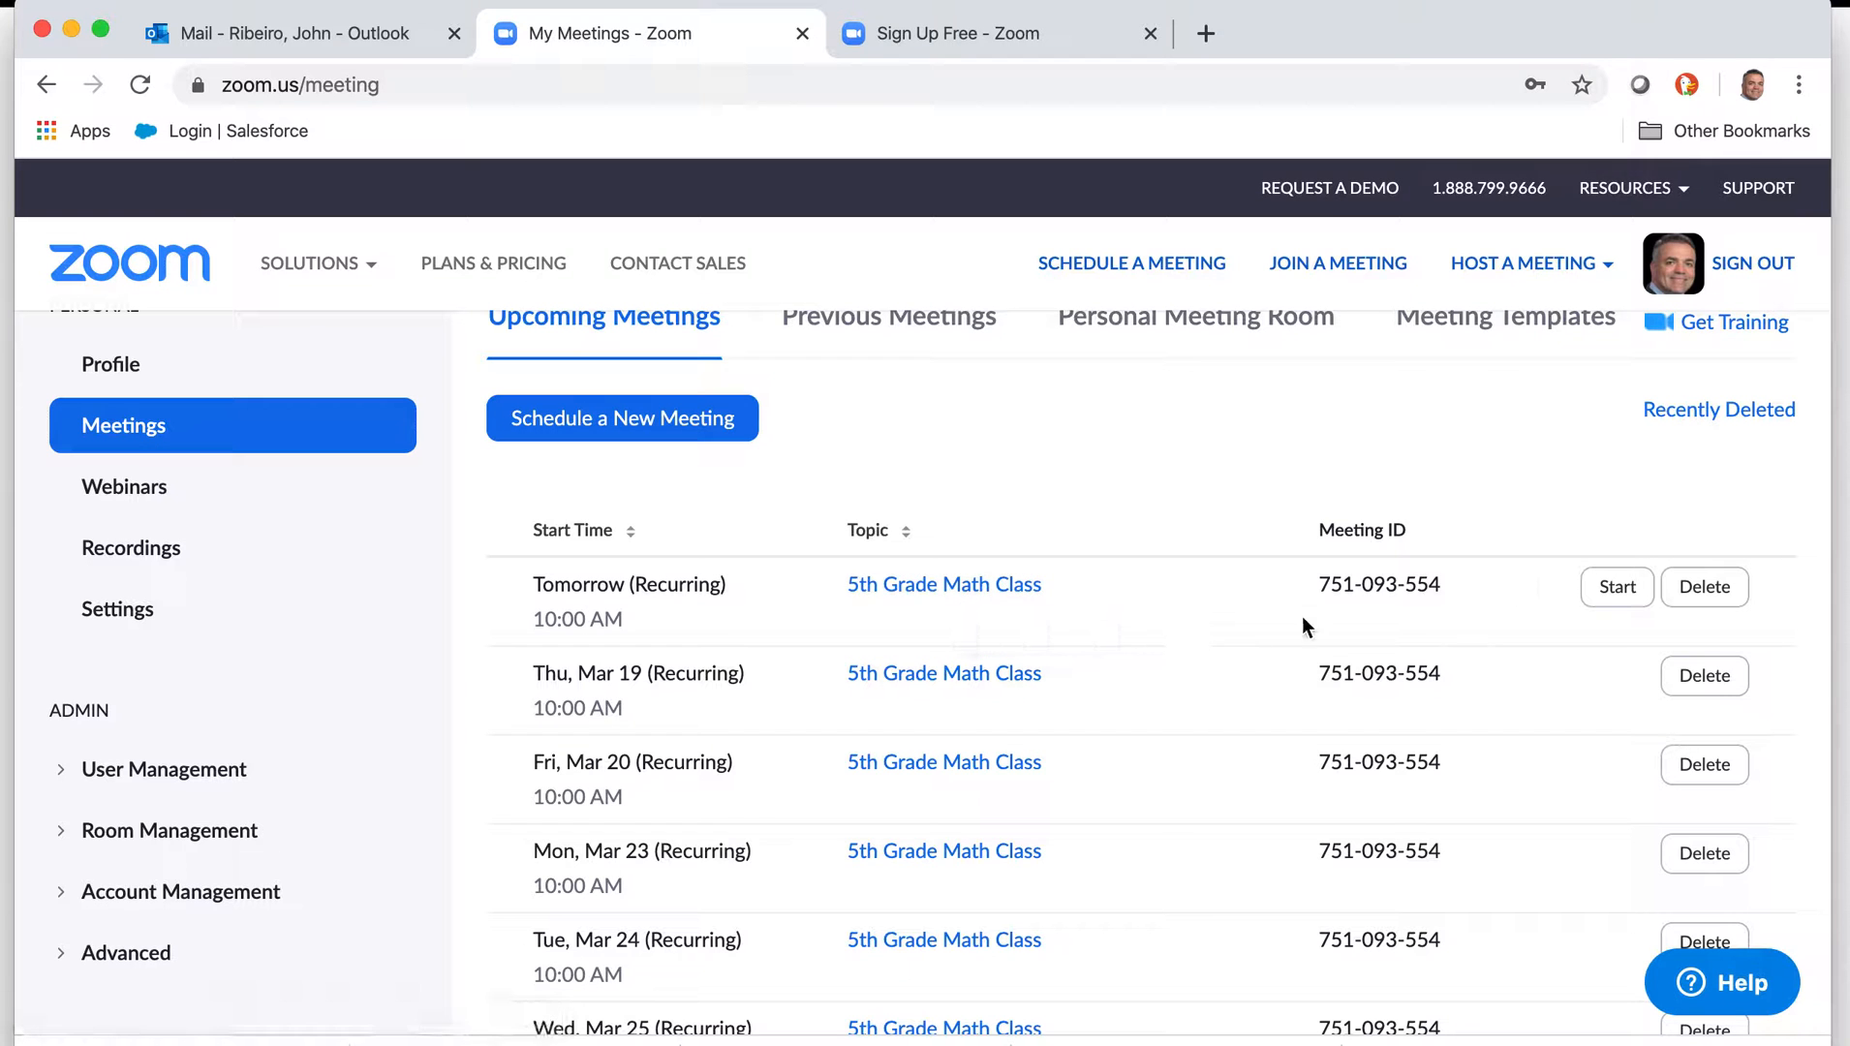
Step: Open tomorrow's 5th Grade Math Class occurrence and copy its full meeting invitation to the clipboard
left_click(1013, 593)
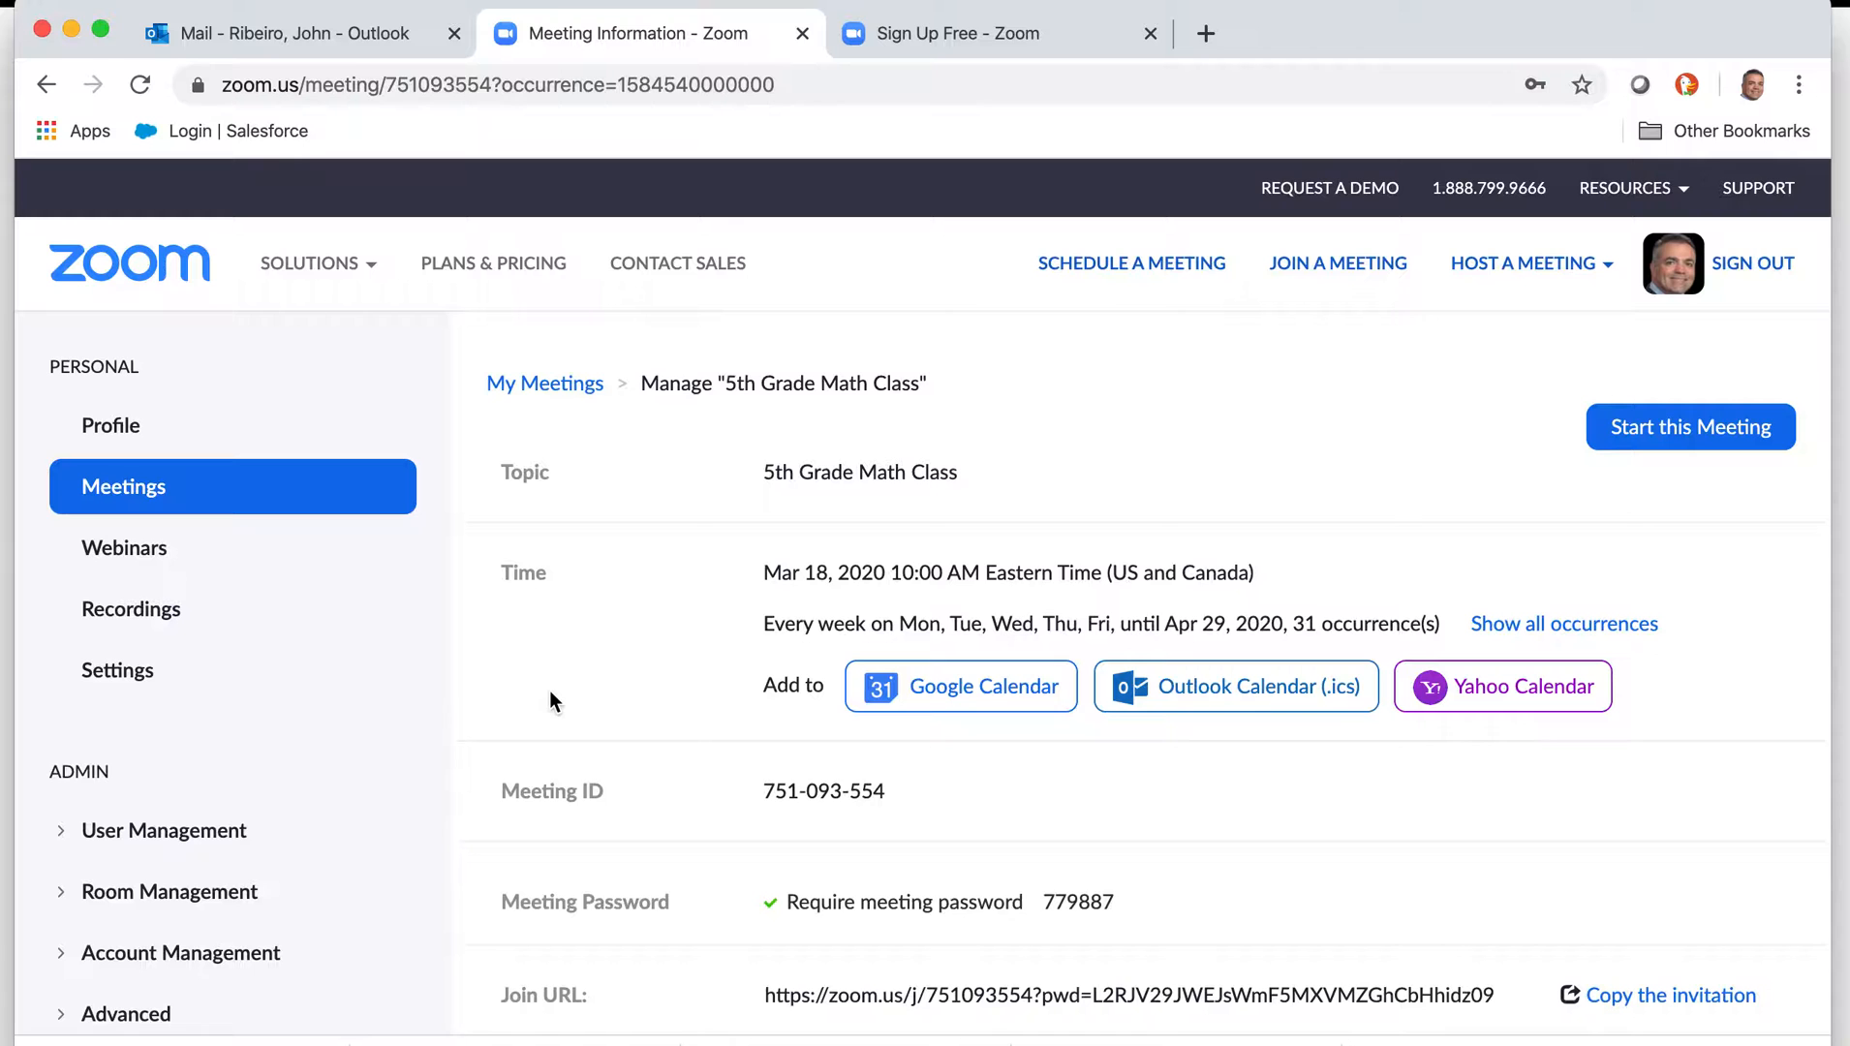
scroll(549, 690, "down", 7)
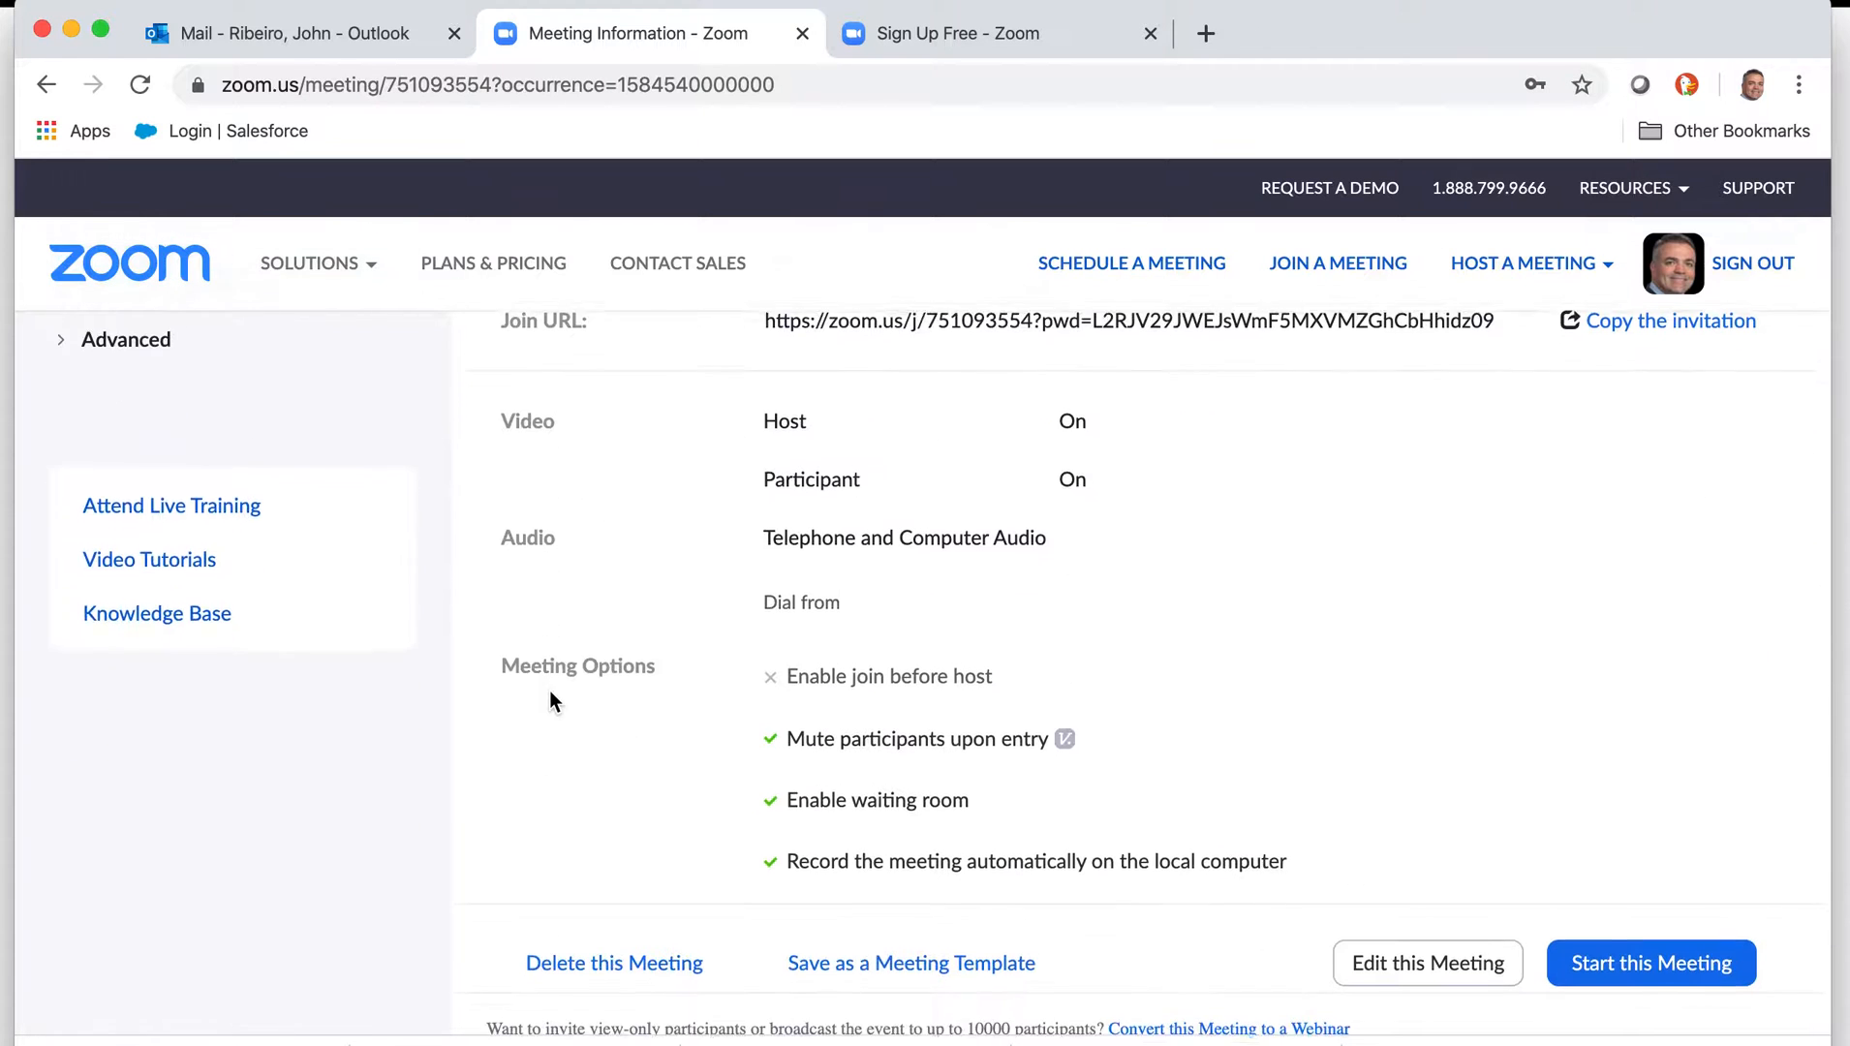
scroll(550, 690, "up", 2)
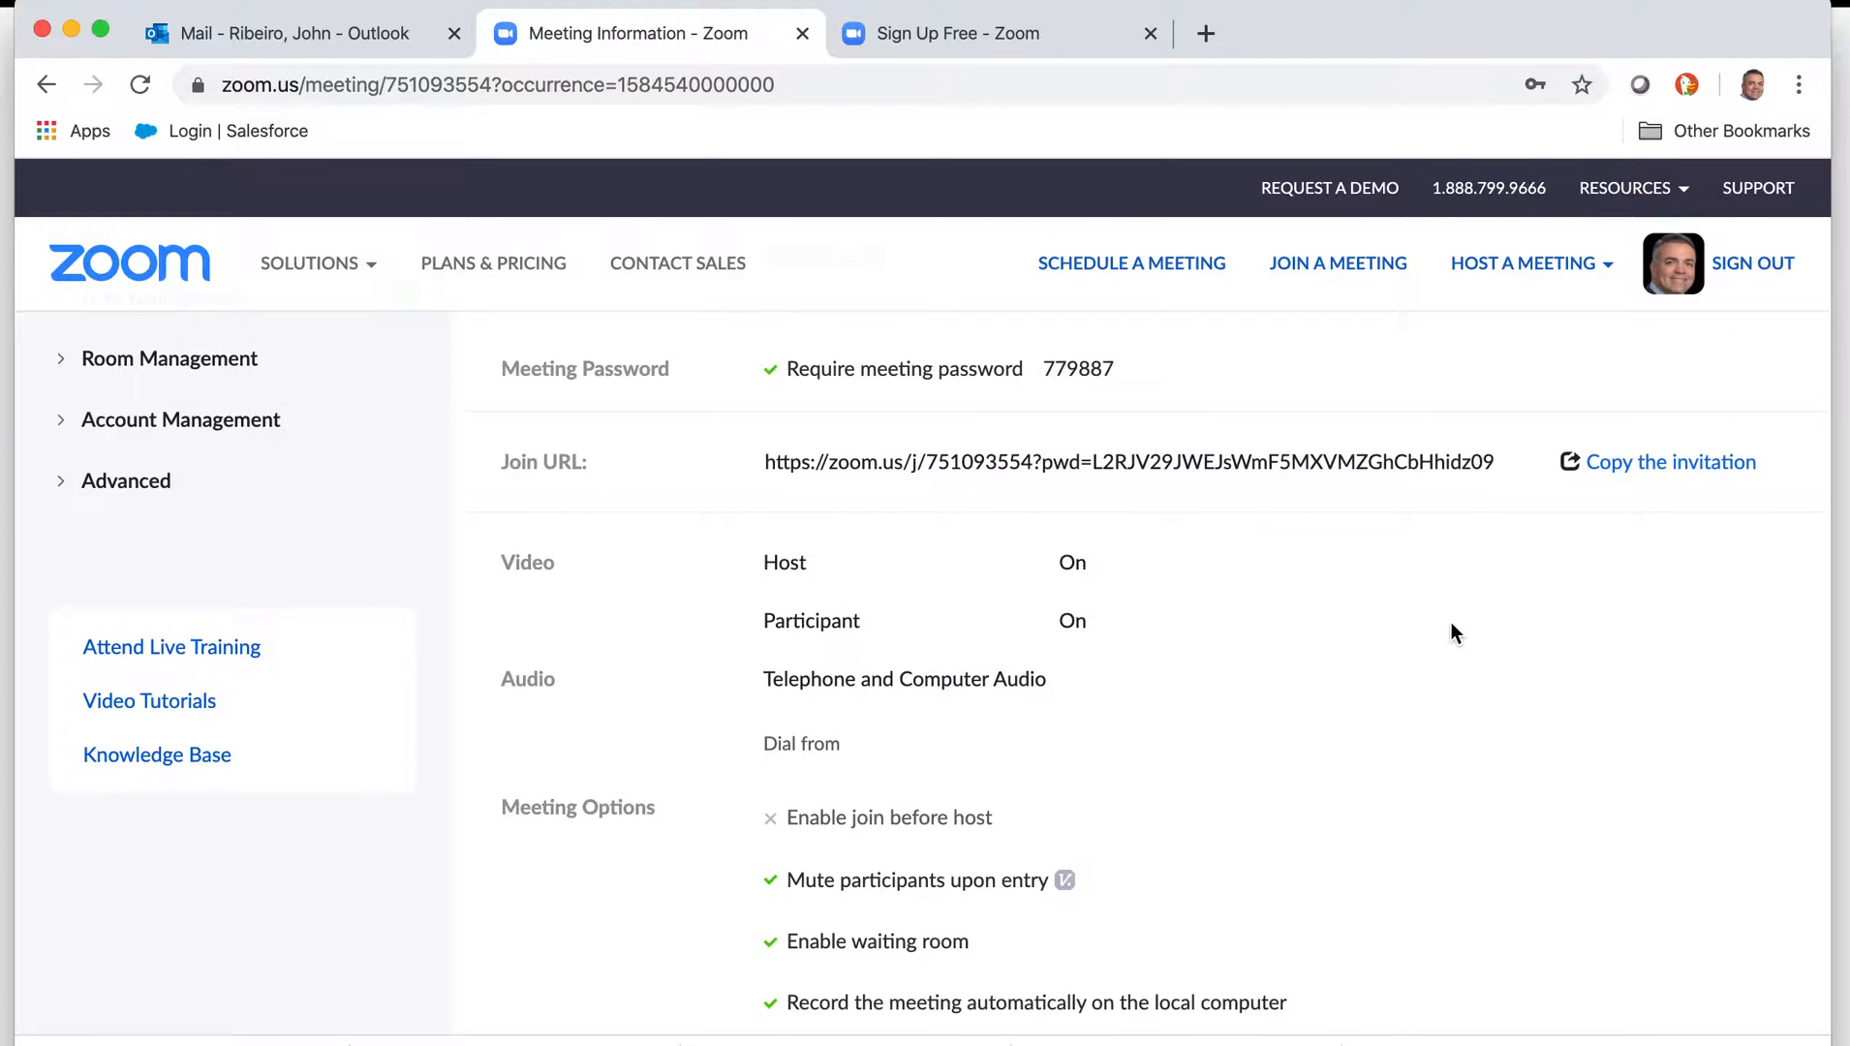
scroll(1414, 622, "up", 1)
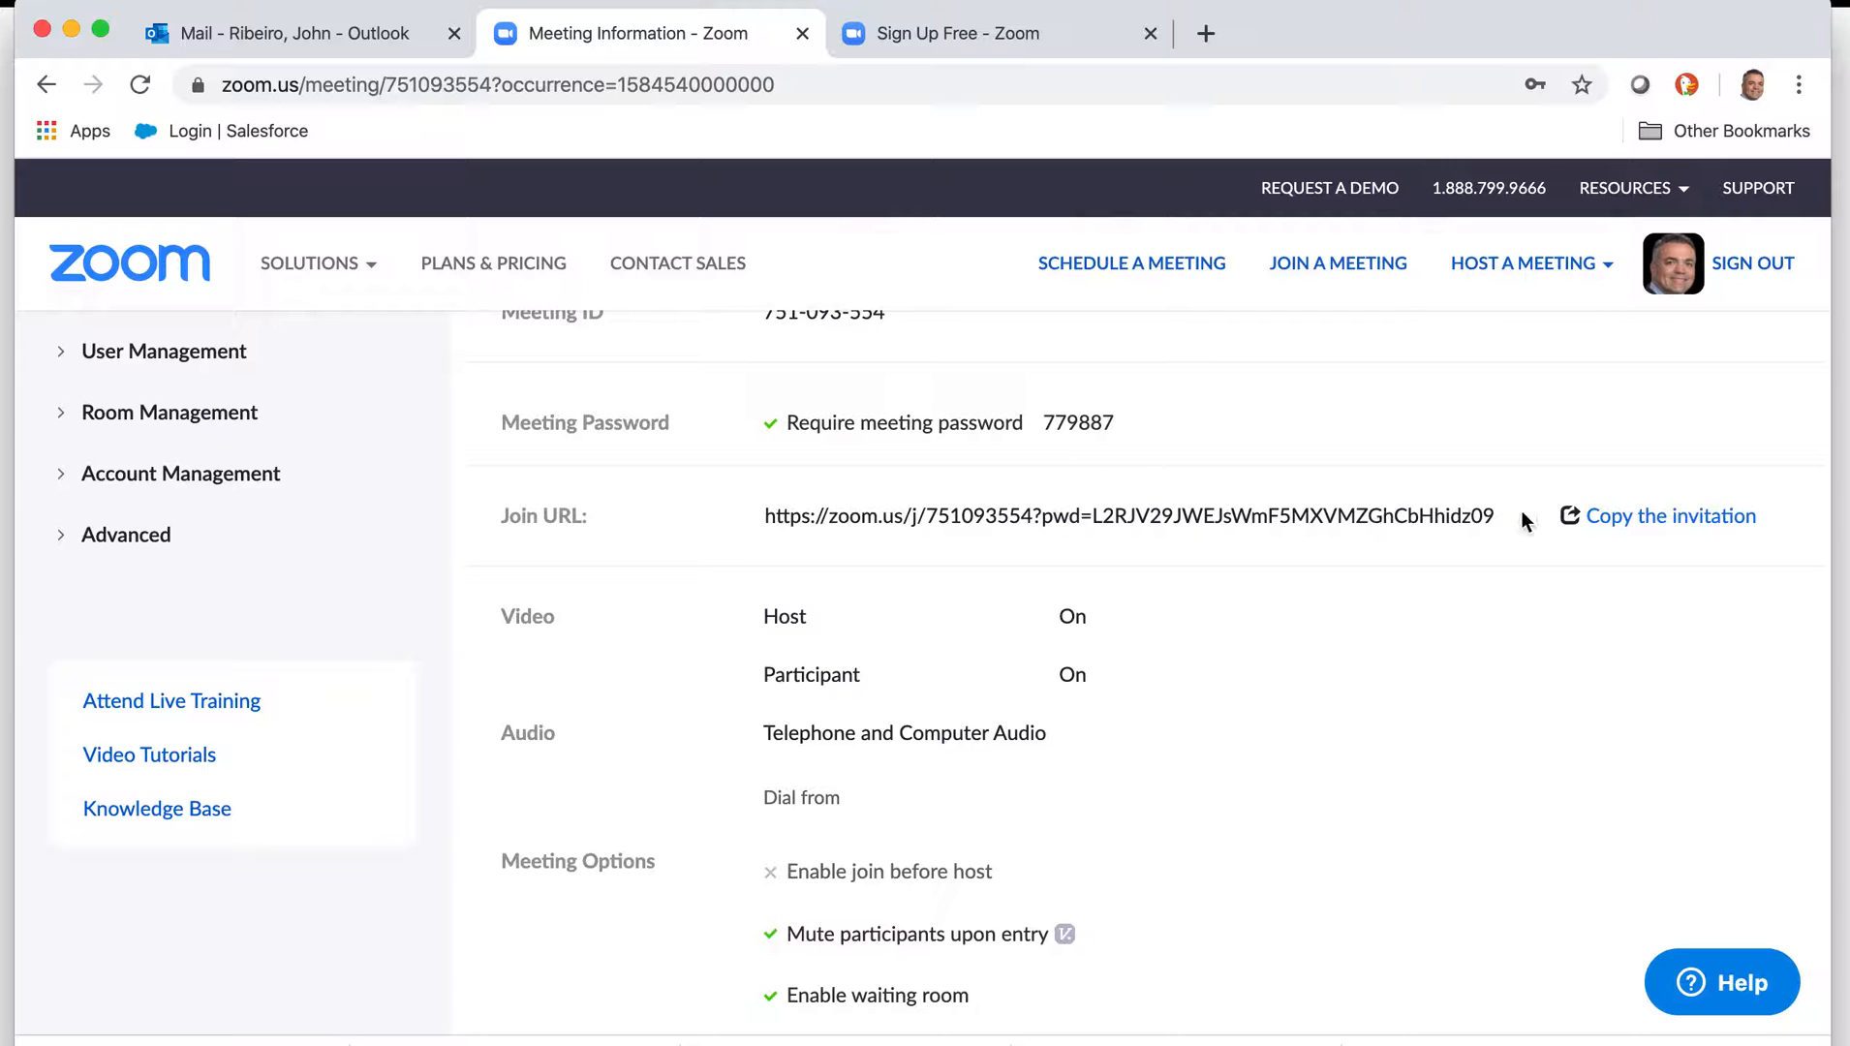
left_click(1671, 519)
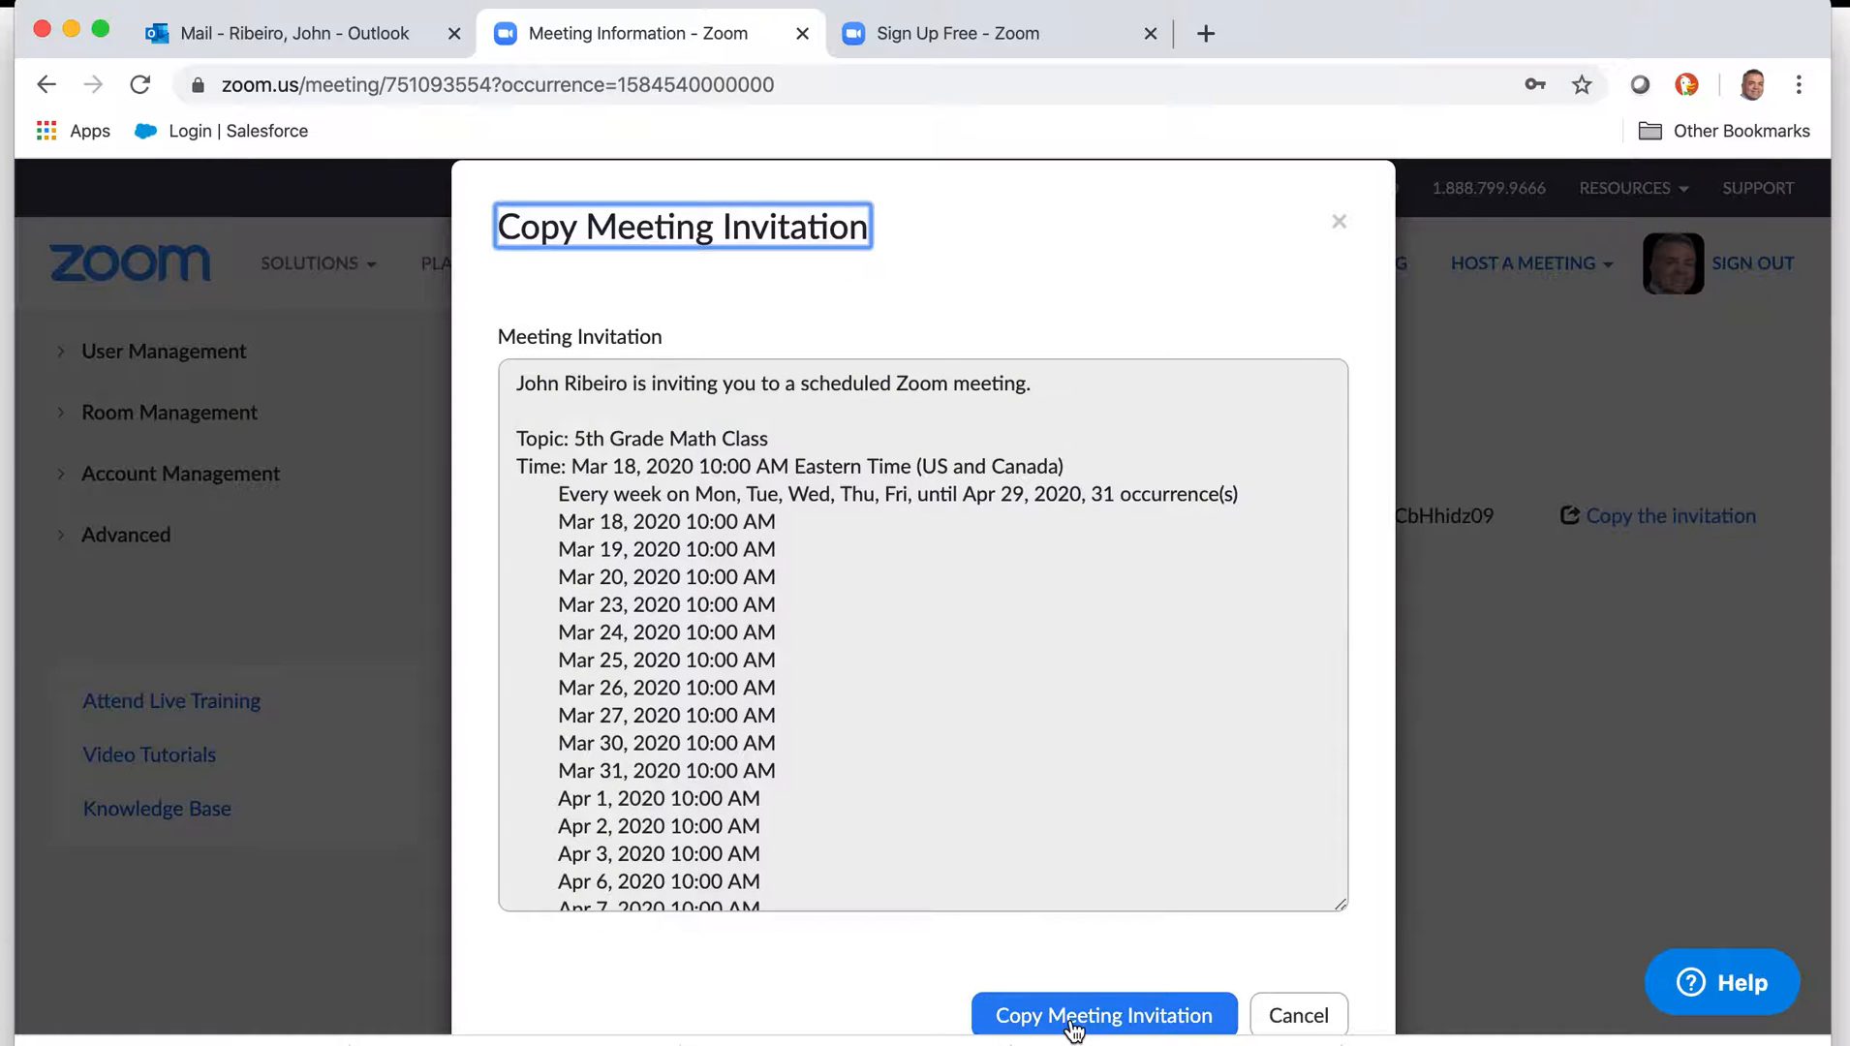
scroll(964, 683, "down", 12)
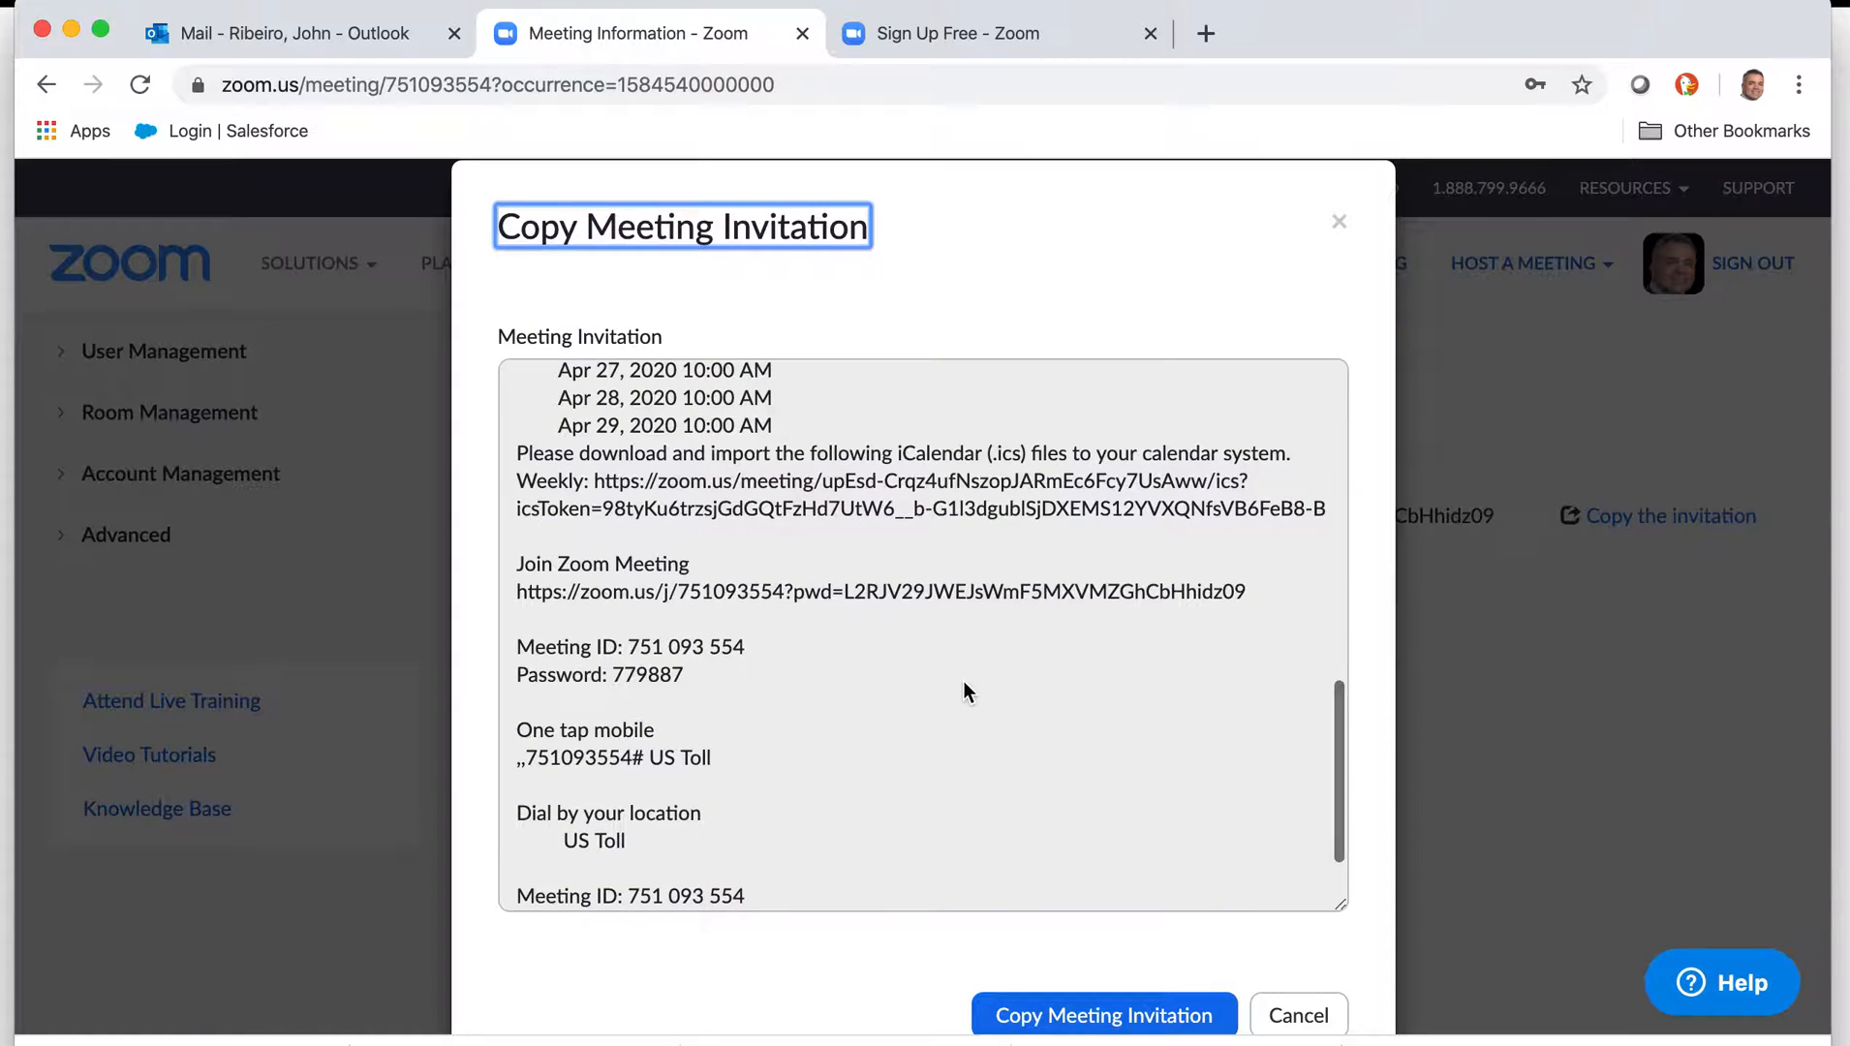
scroll(964, 688, "down", 2)
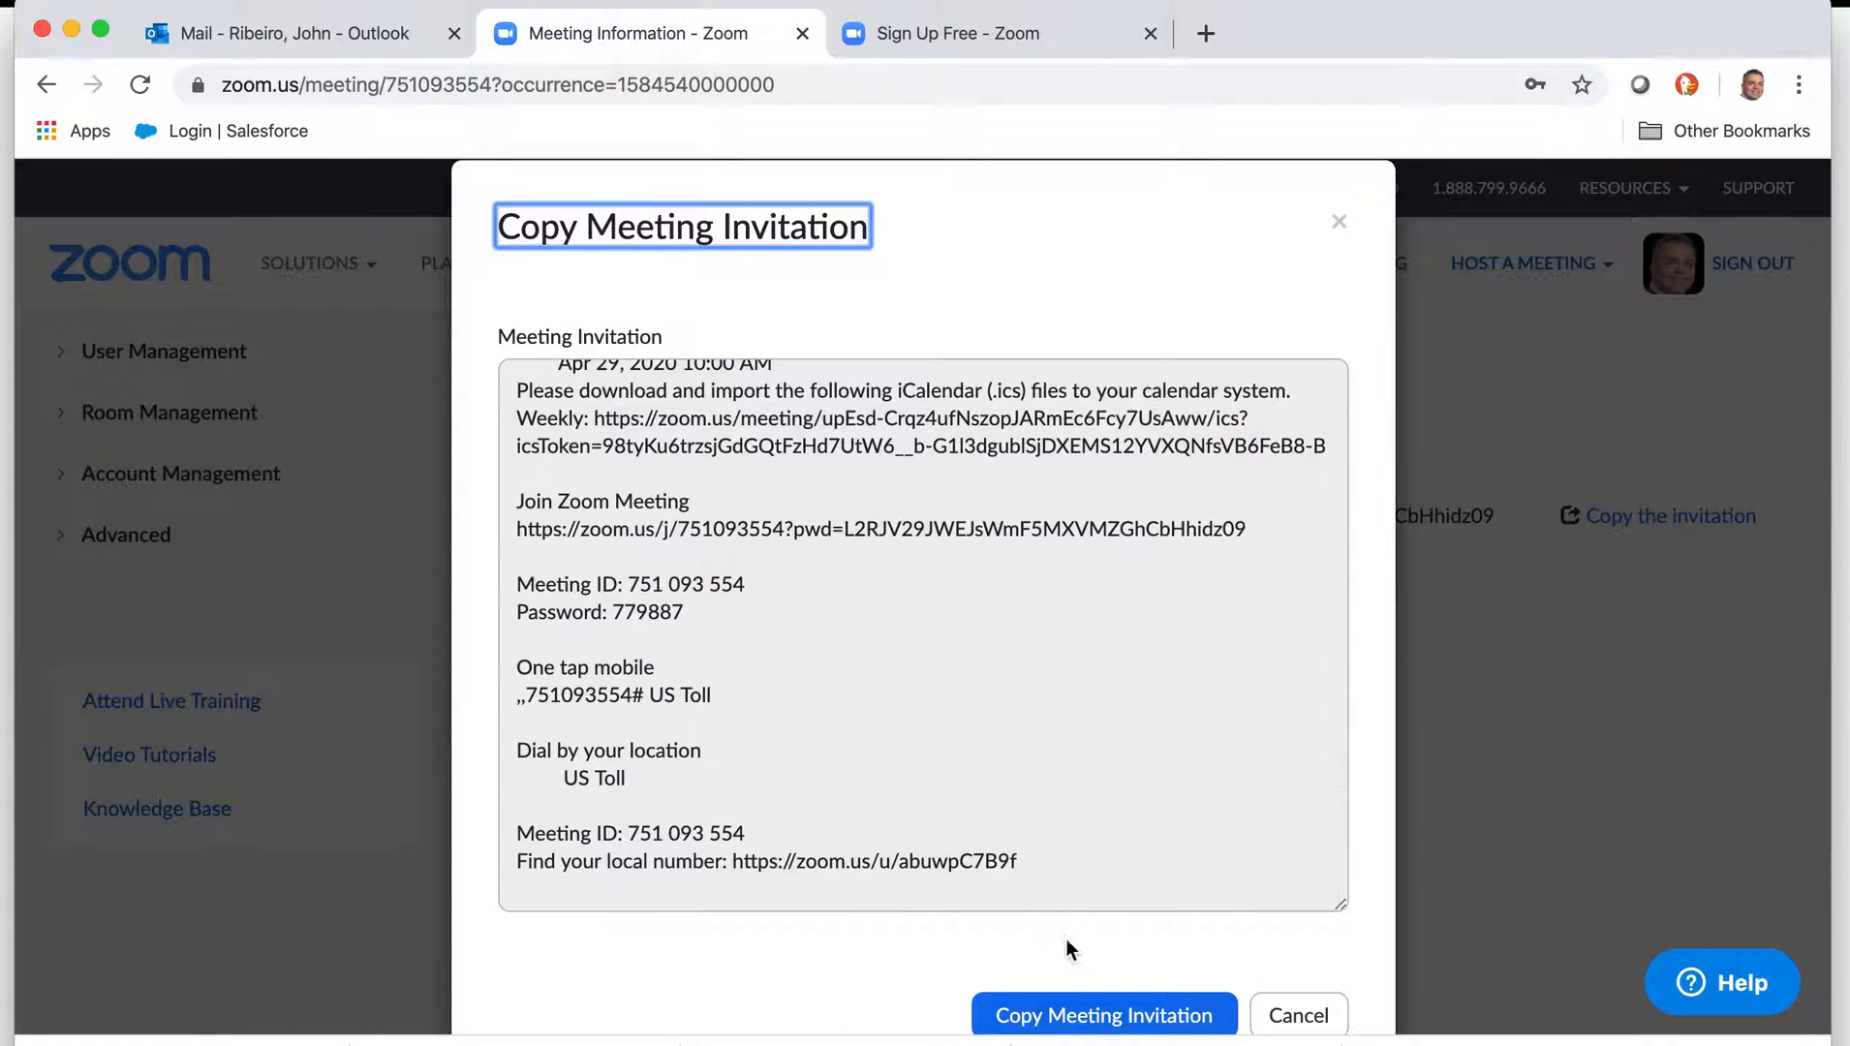
left_click(1082, 1017)
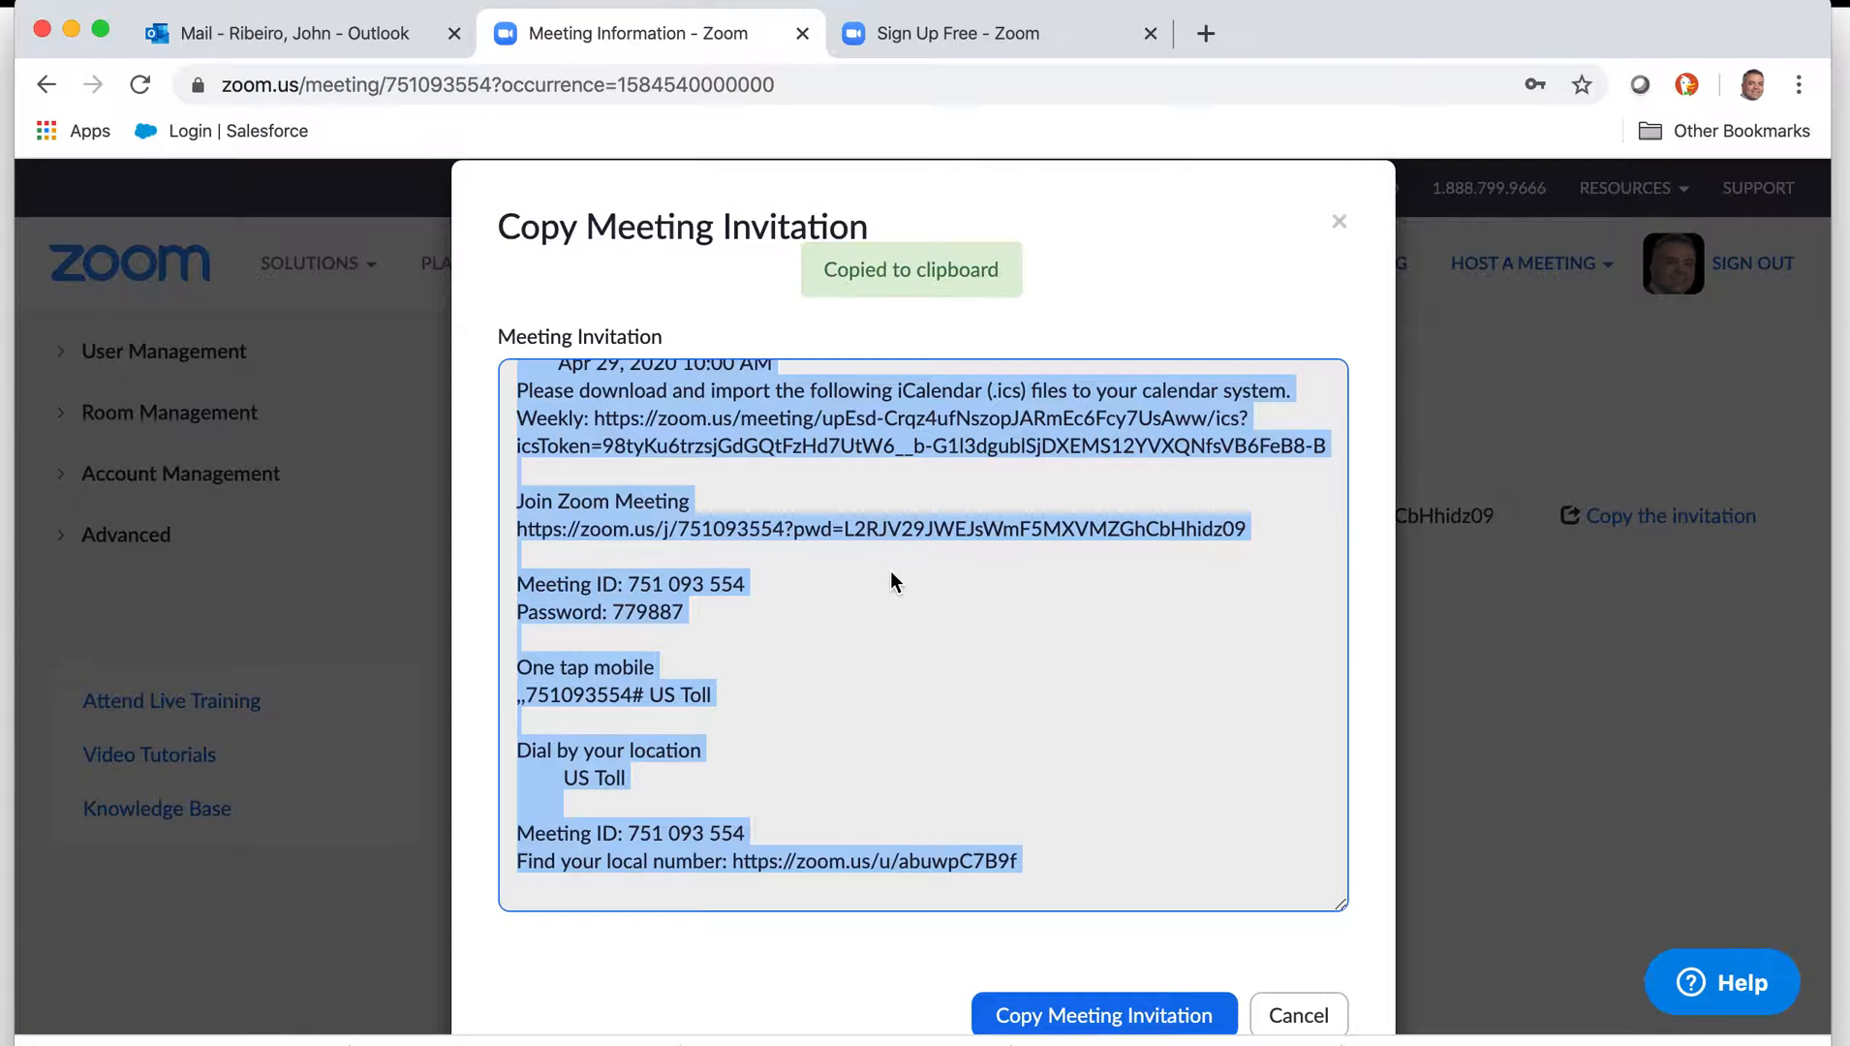
Step: Switch to the Outlook draft "Please Join My Class", paste the invitation into its body, send it and close Zoom's invitation dialog
key("super+grave")
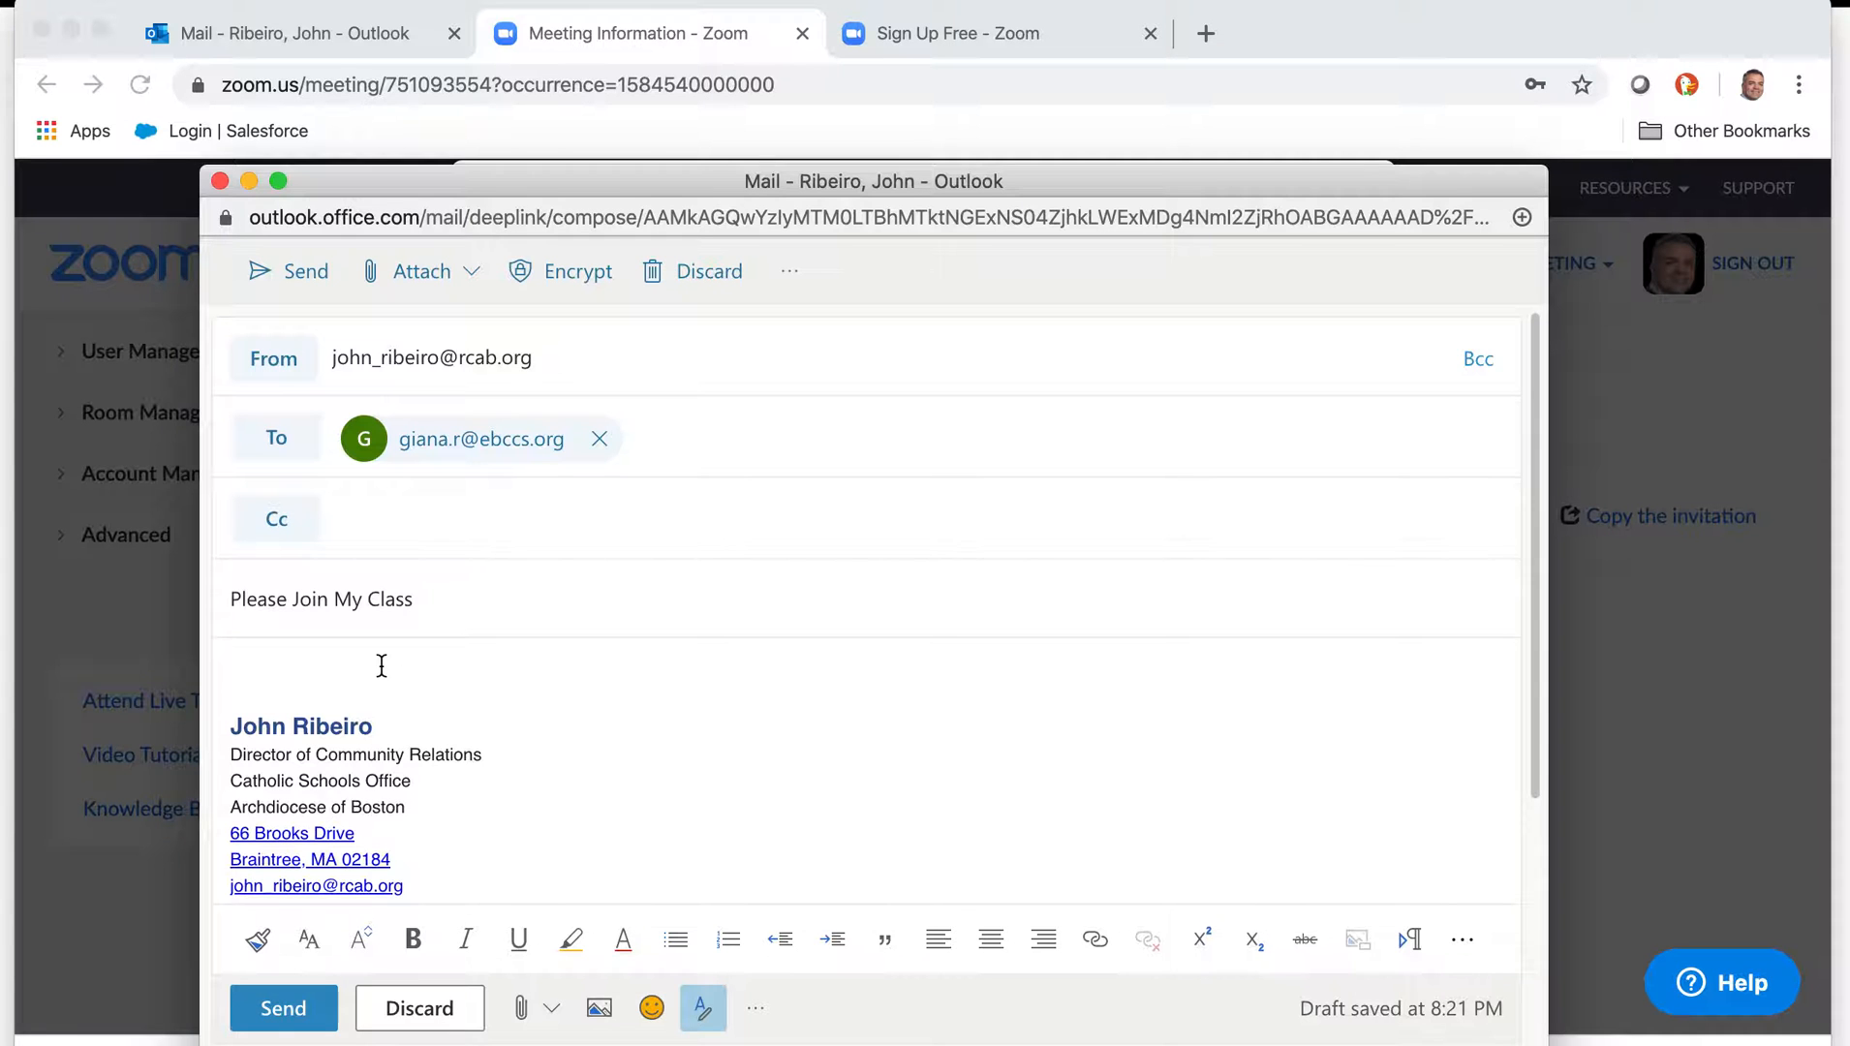
key("super+v")
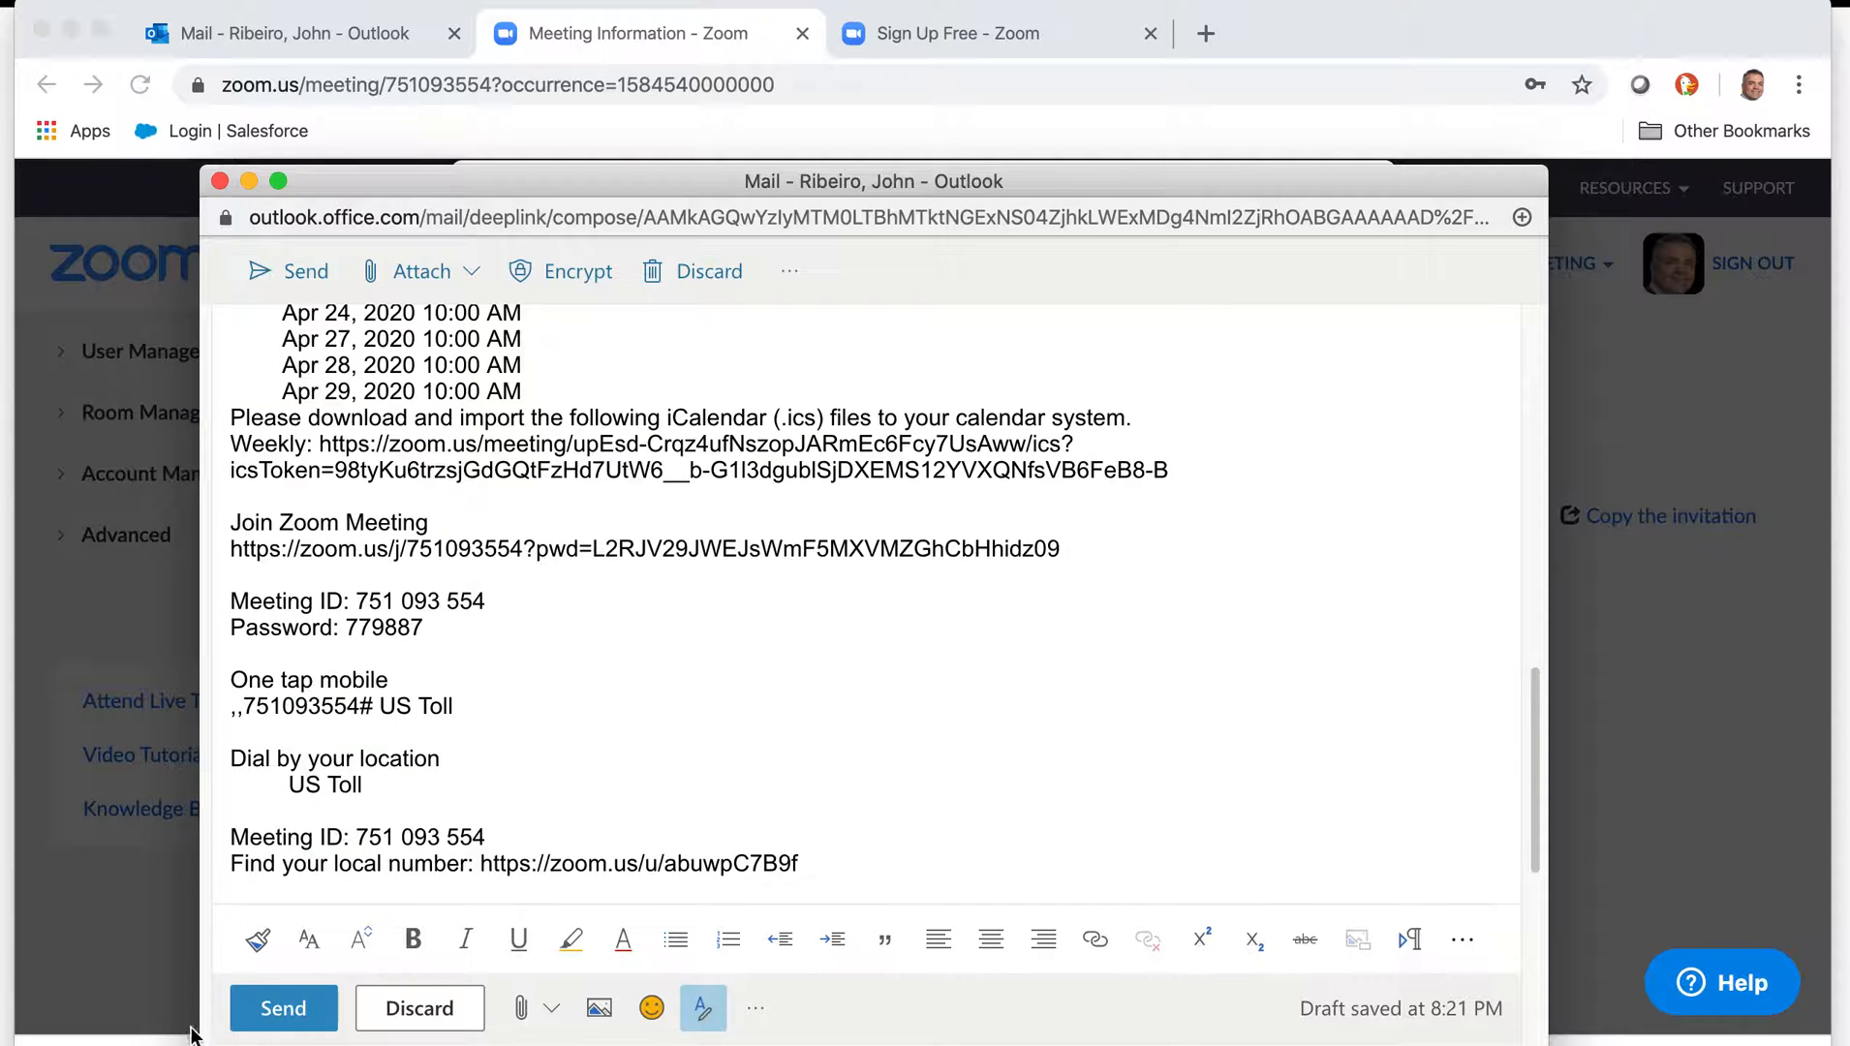
left_click(283, 1008)
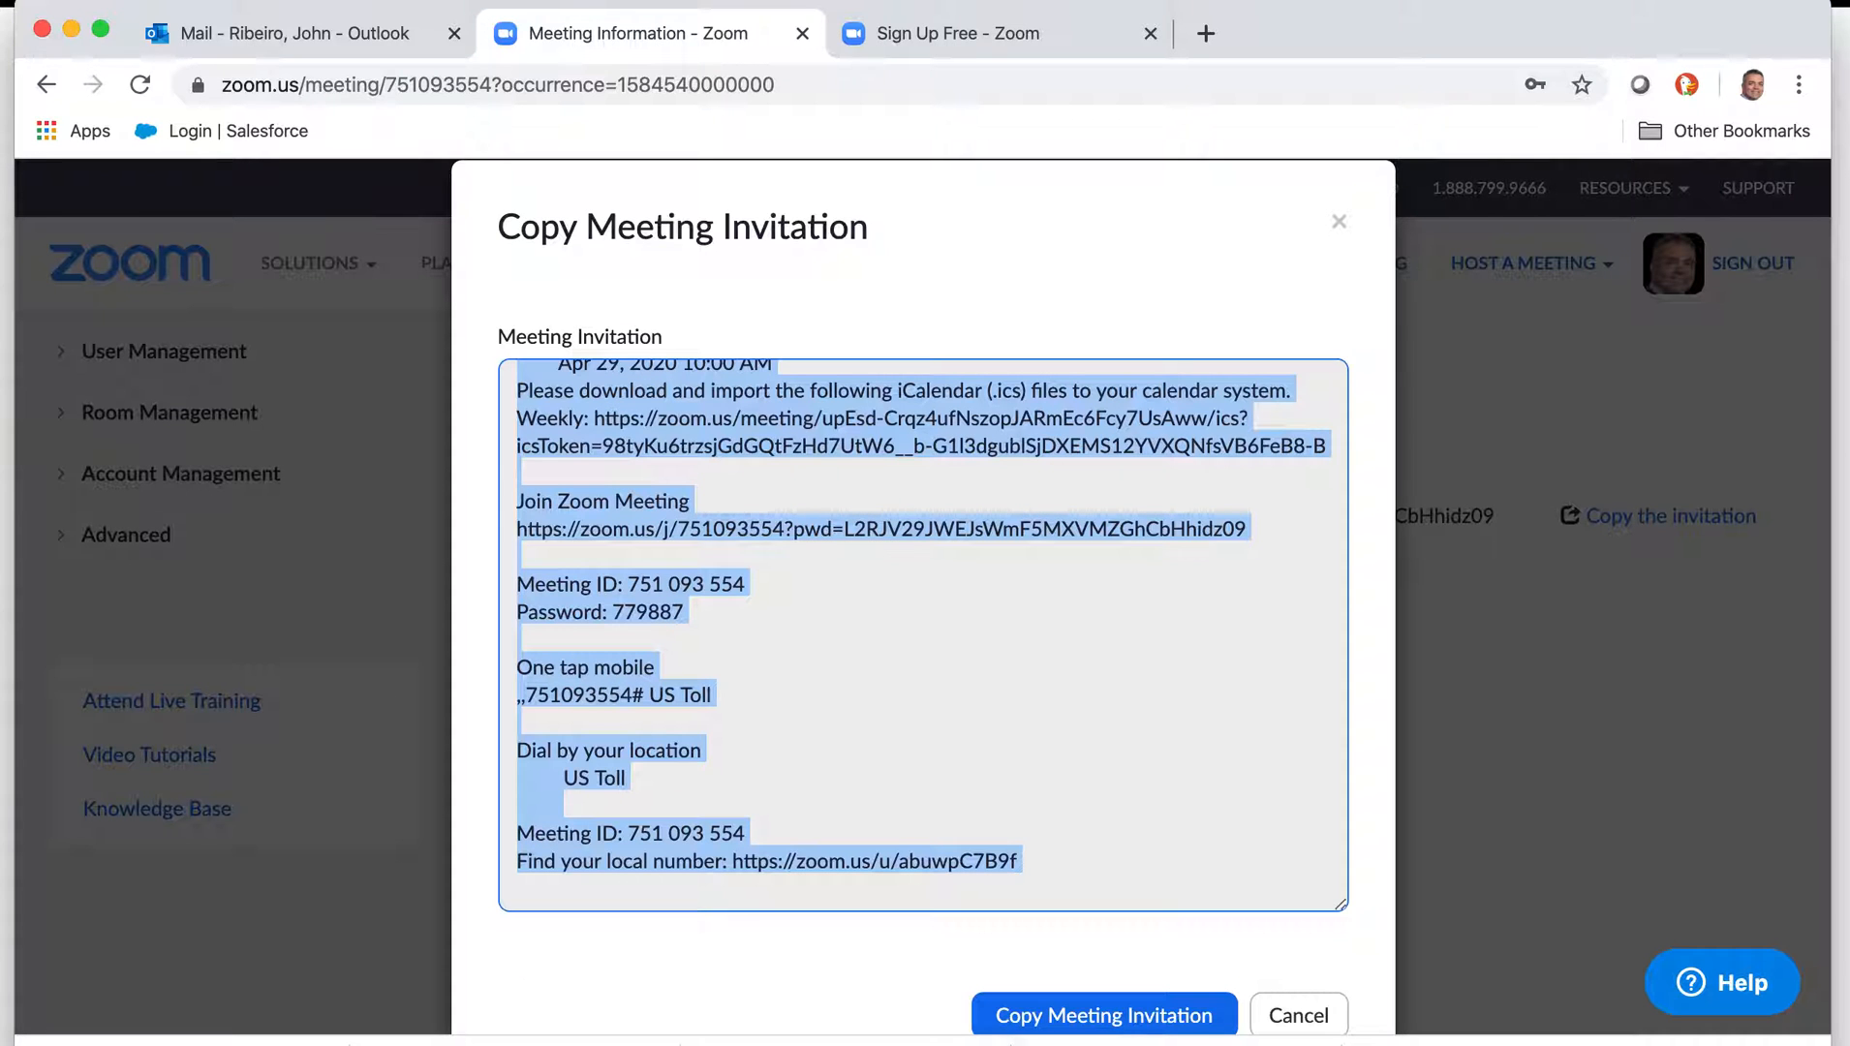
left_click(1275, 1025)
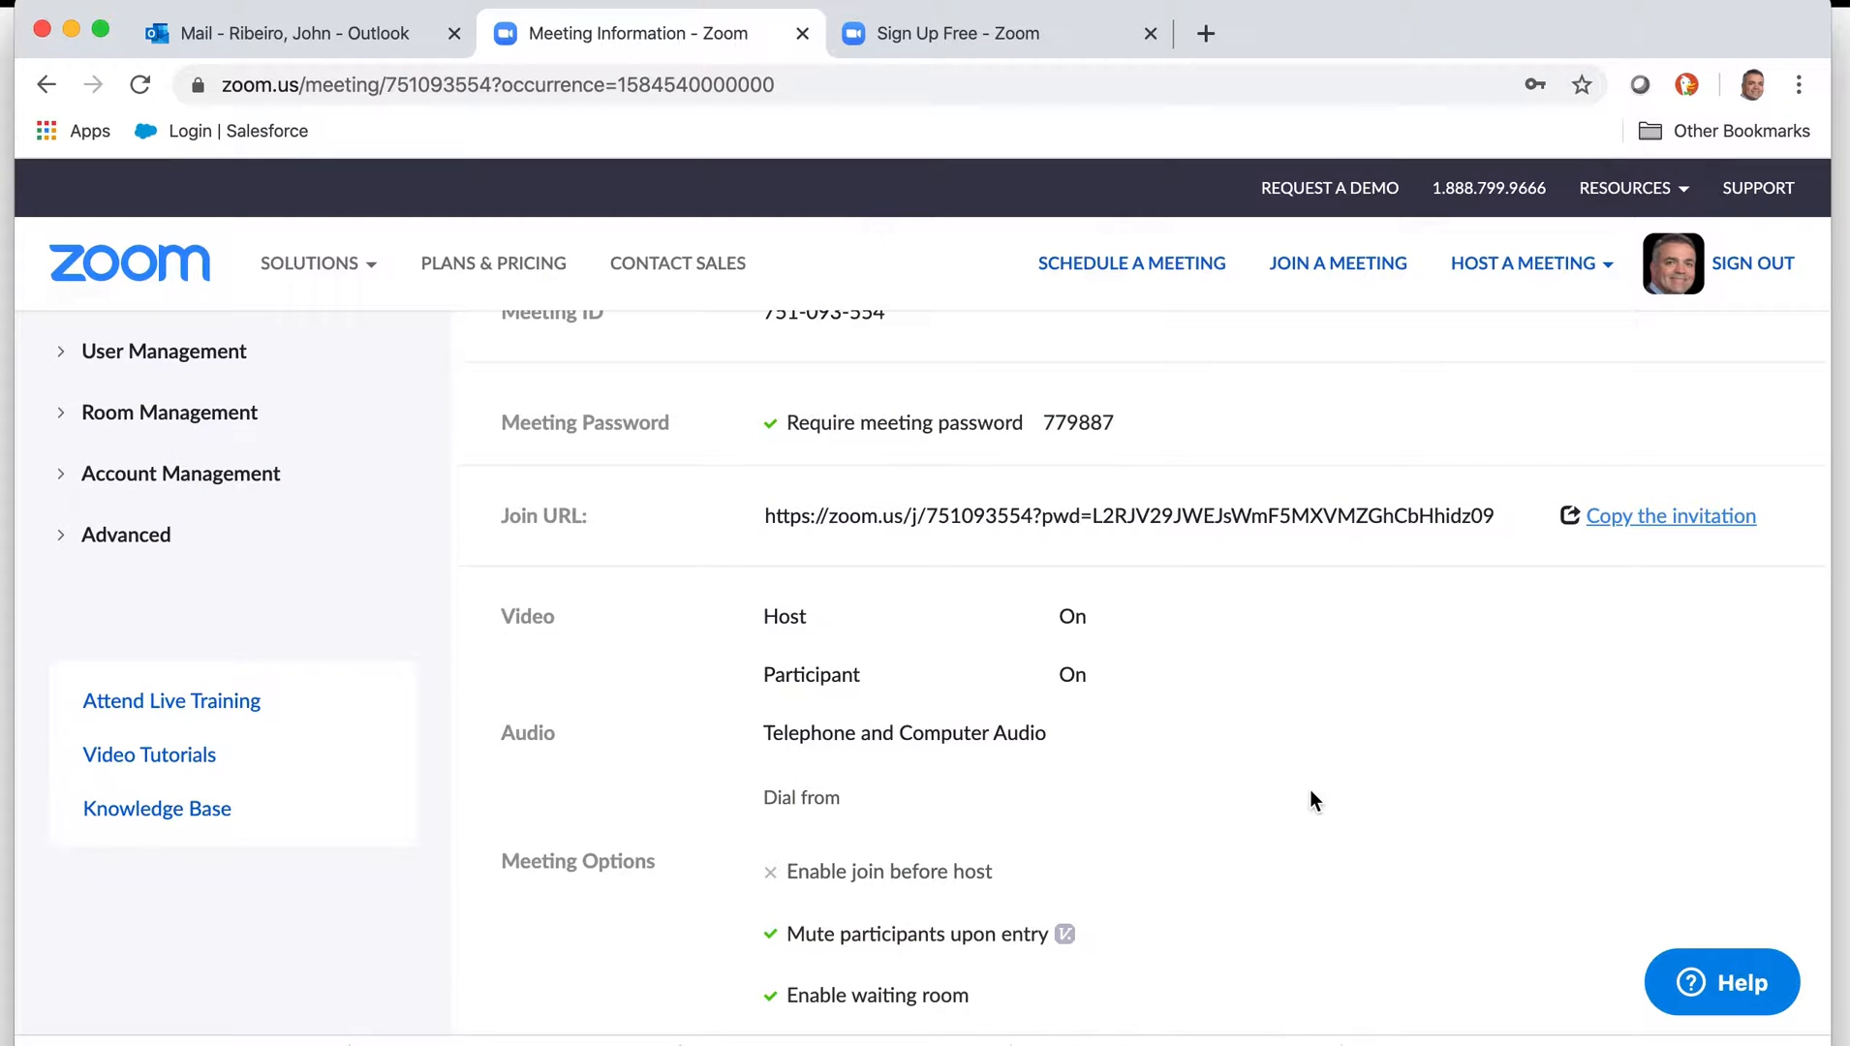
Step: Start the 5th Grade Math Class meeting in the Zoom desktop application and join with computer audio
scroll(1310, 796, "up", 5)
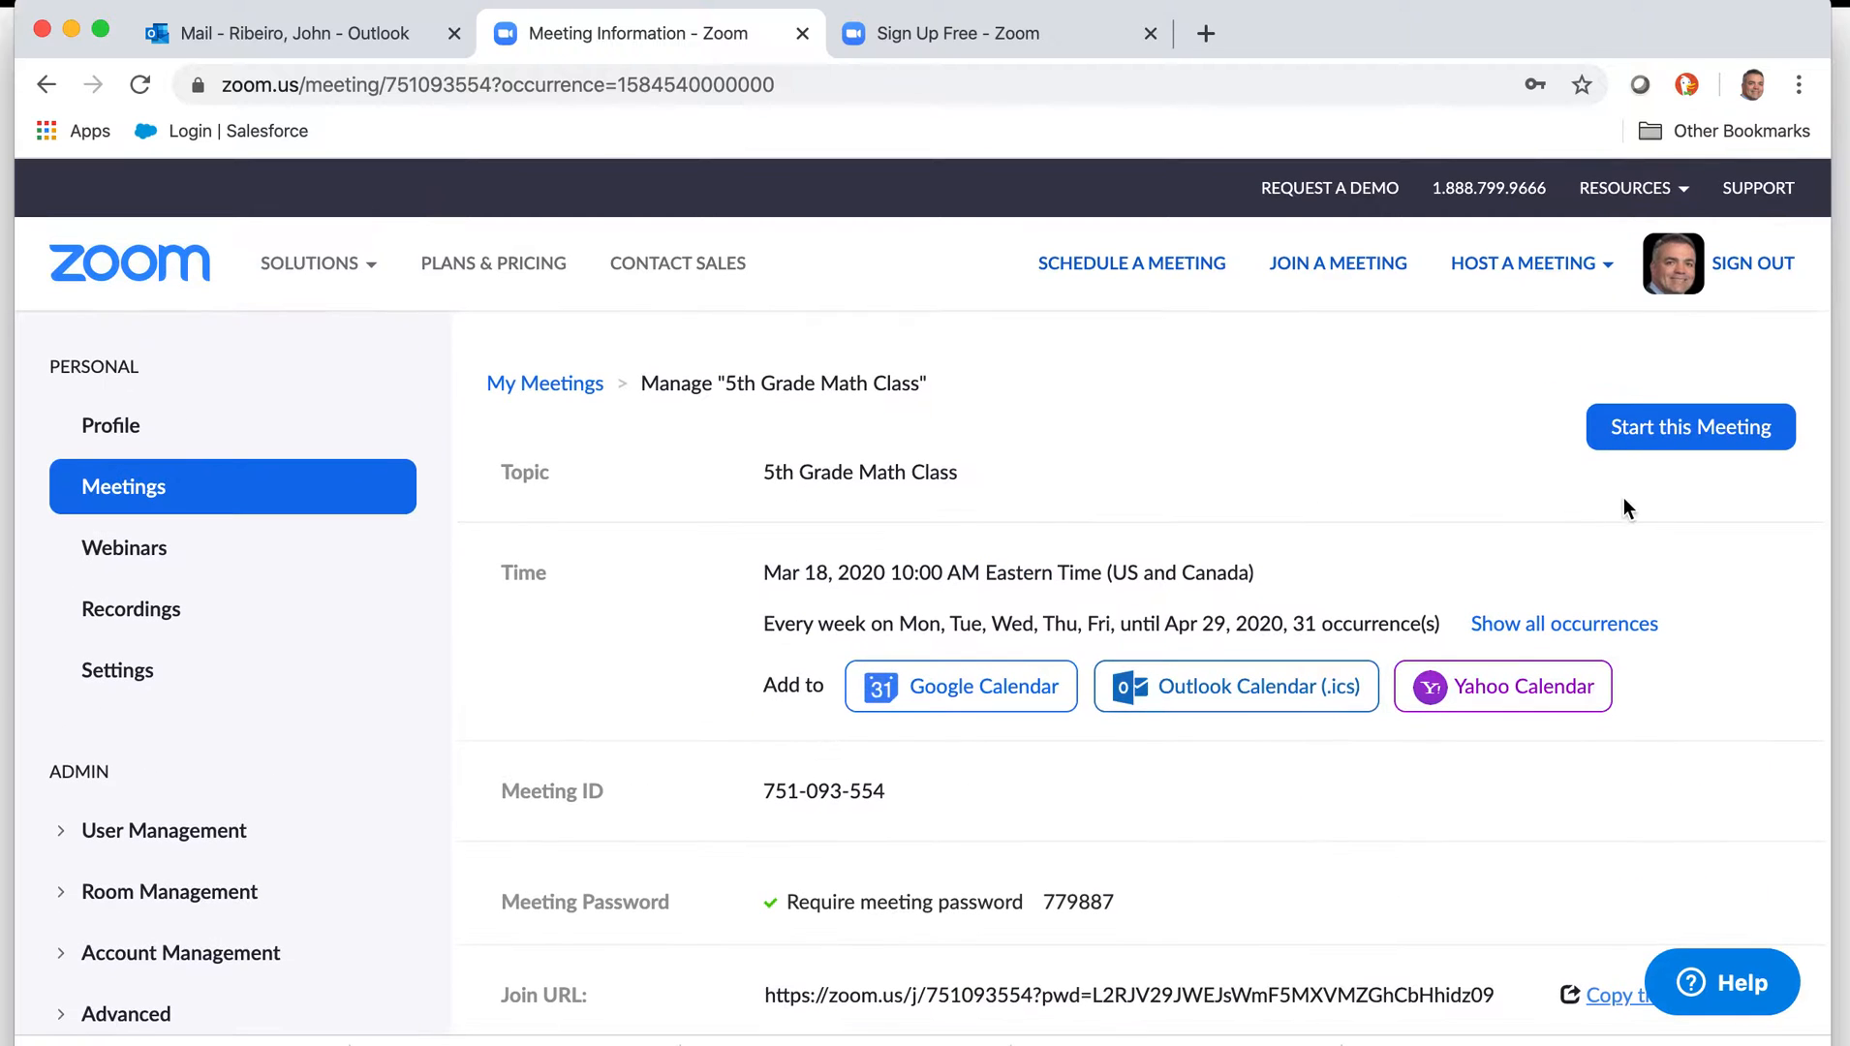
left_click(1668, 441)
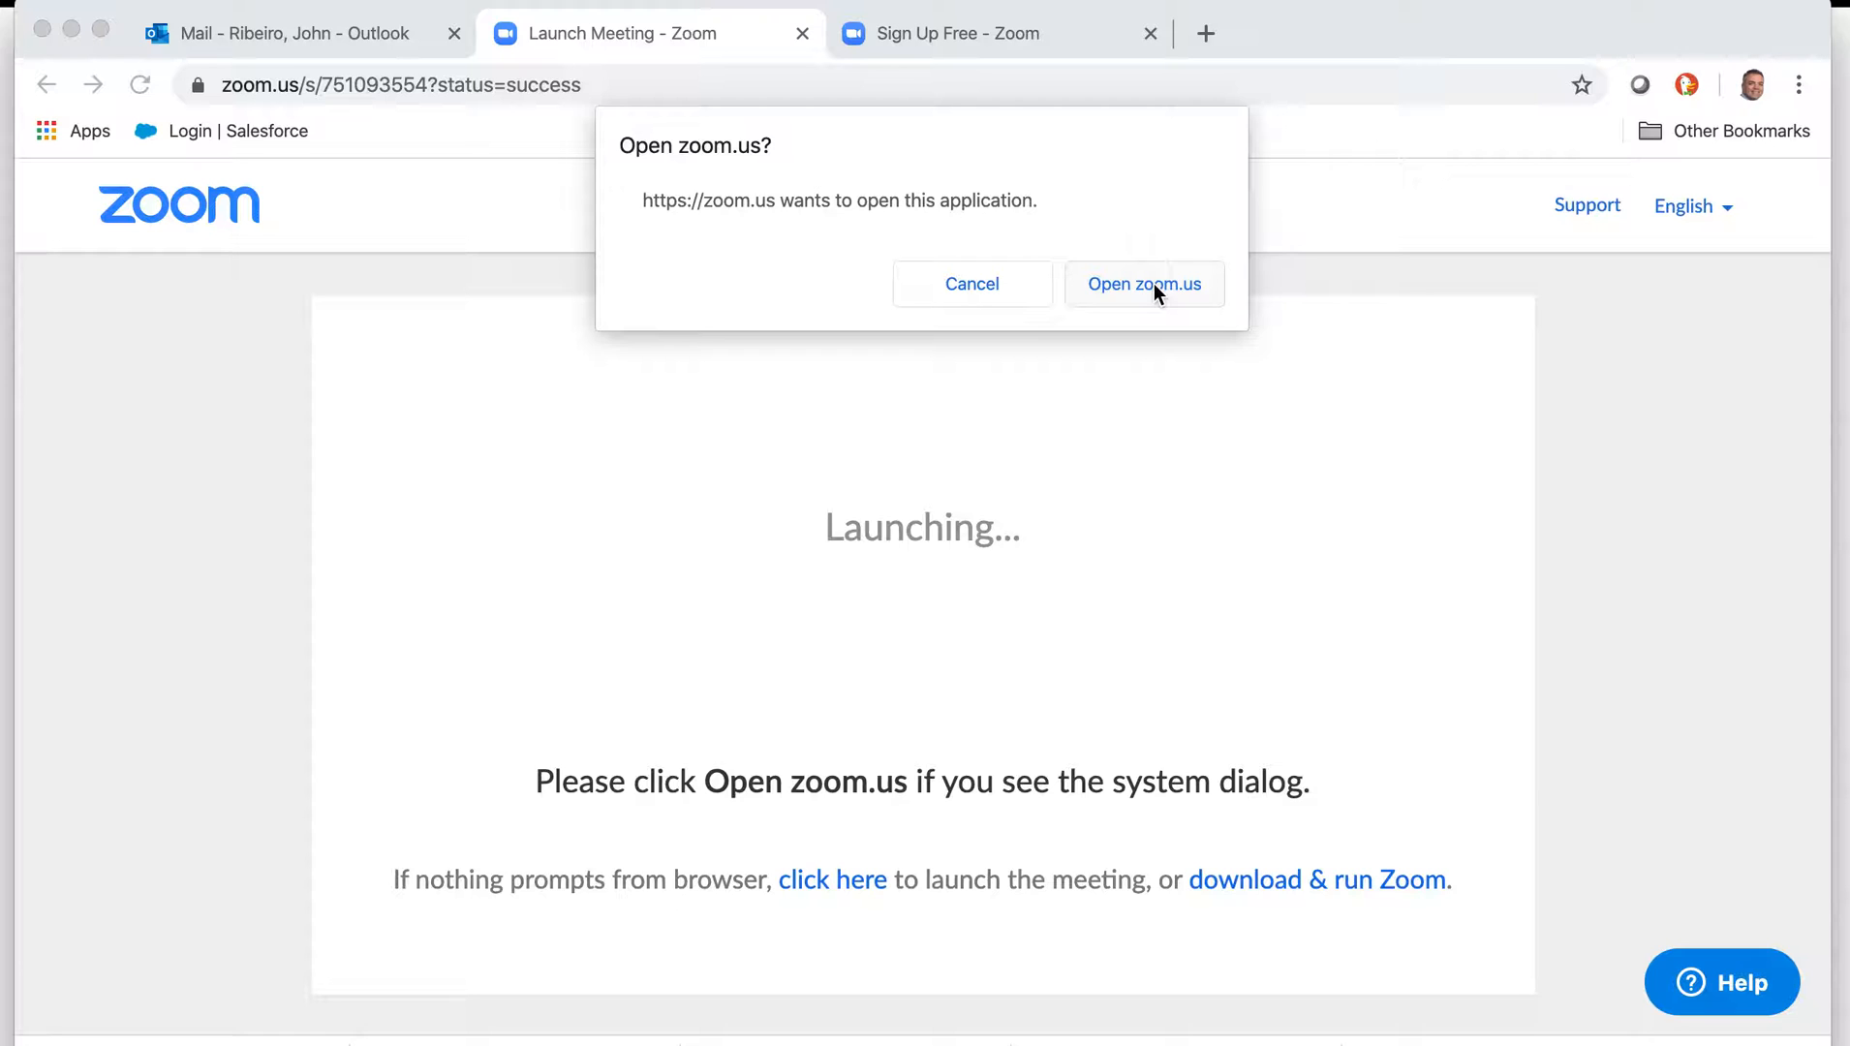
left_click(1152, 286)
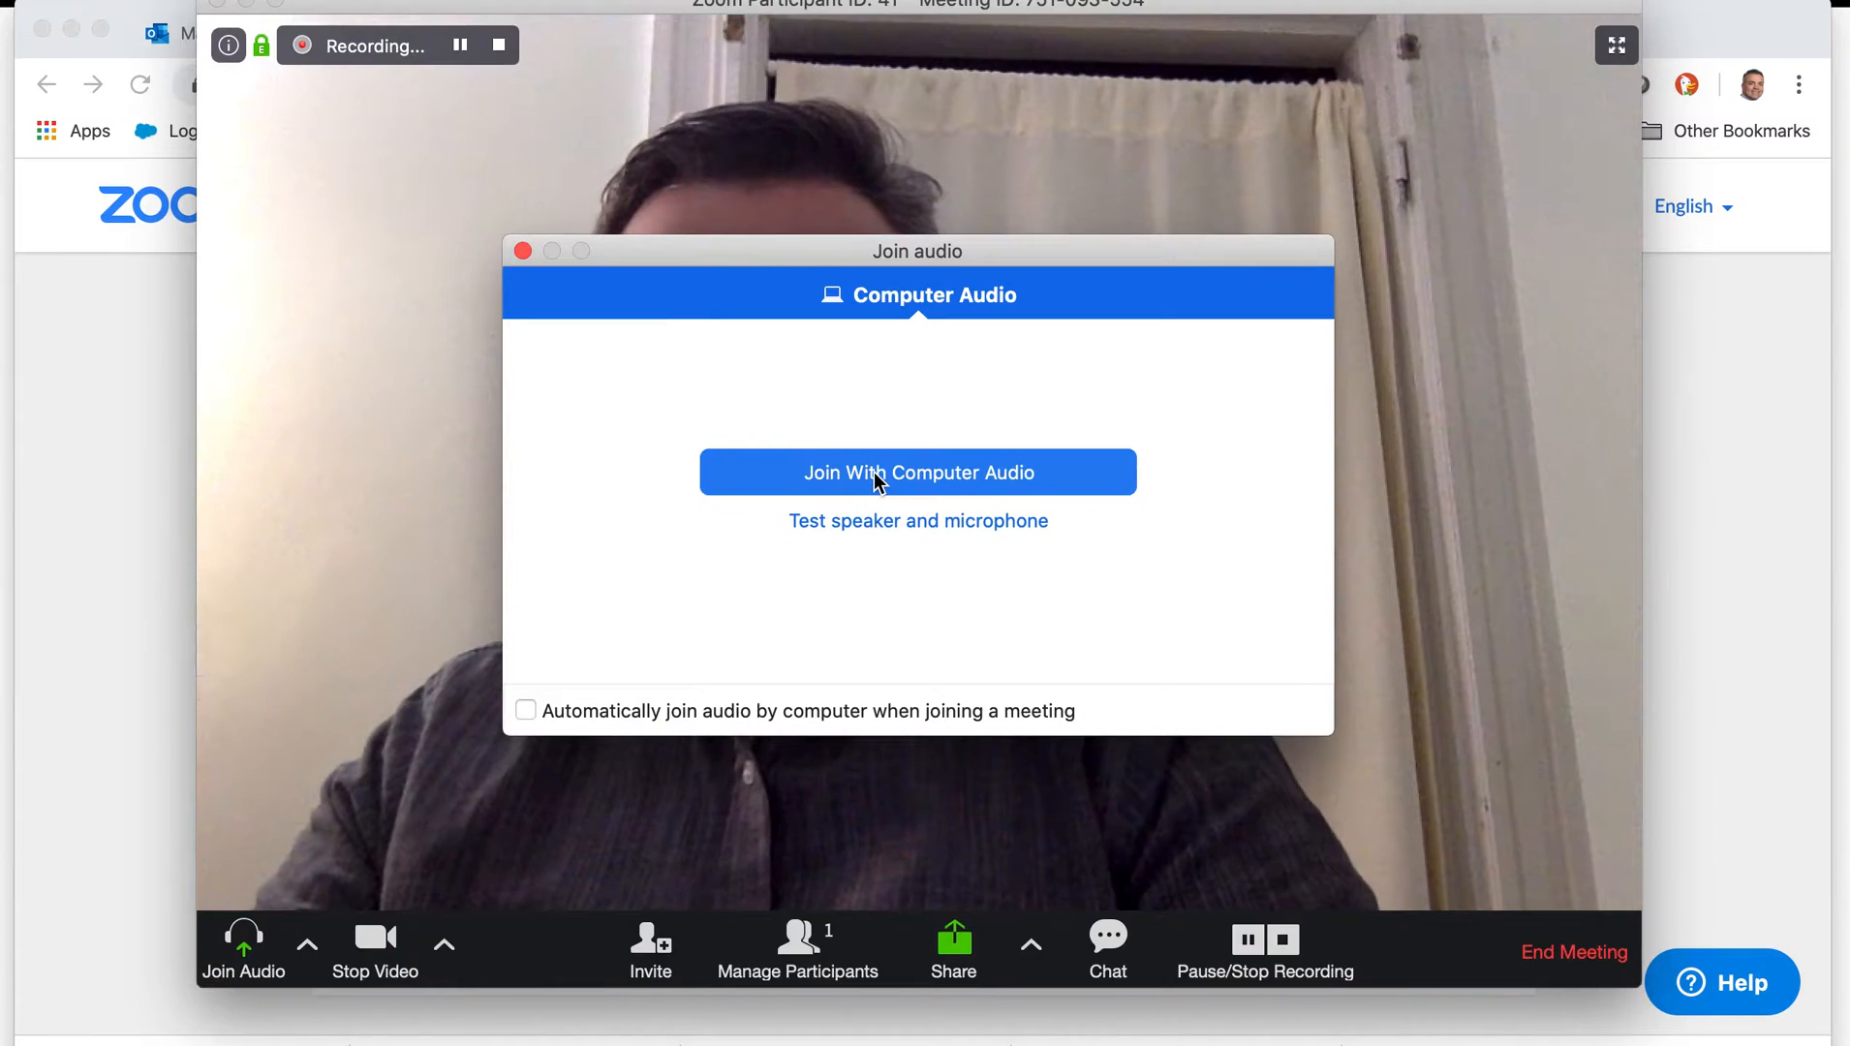
left_click(874, 473)
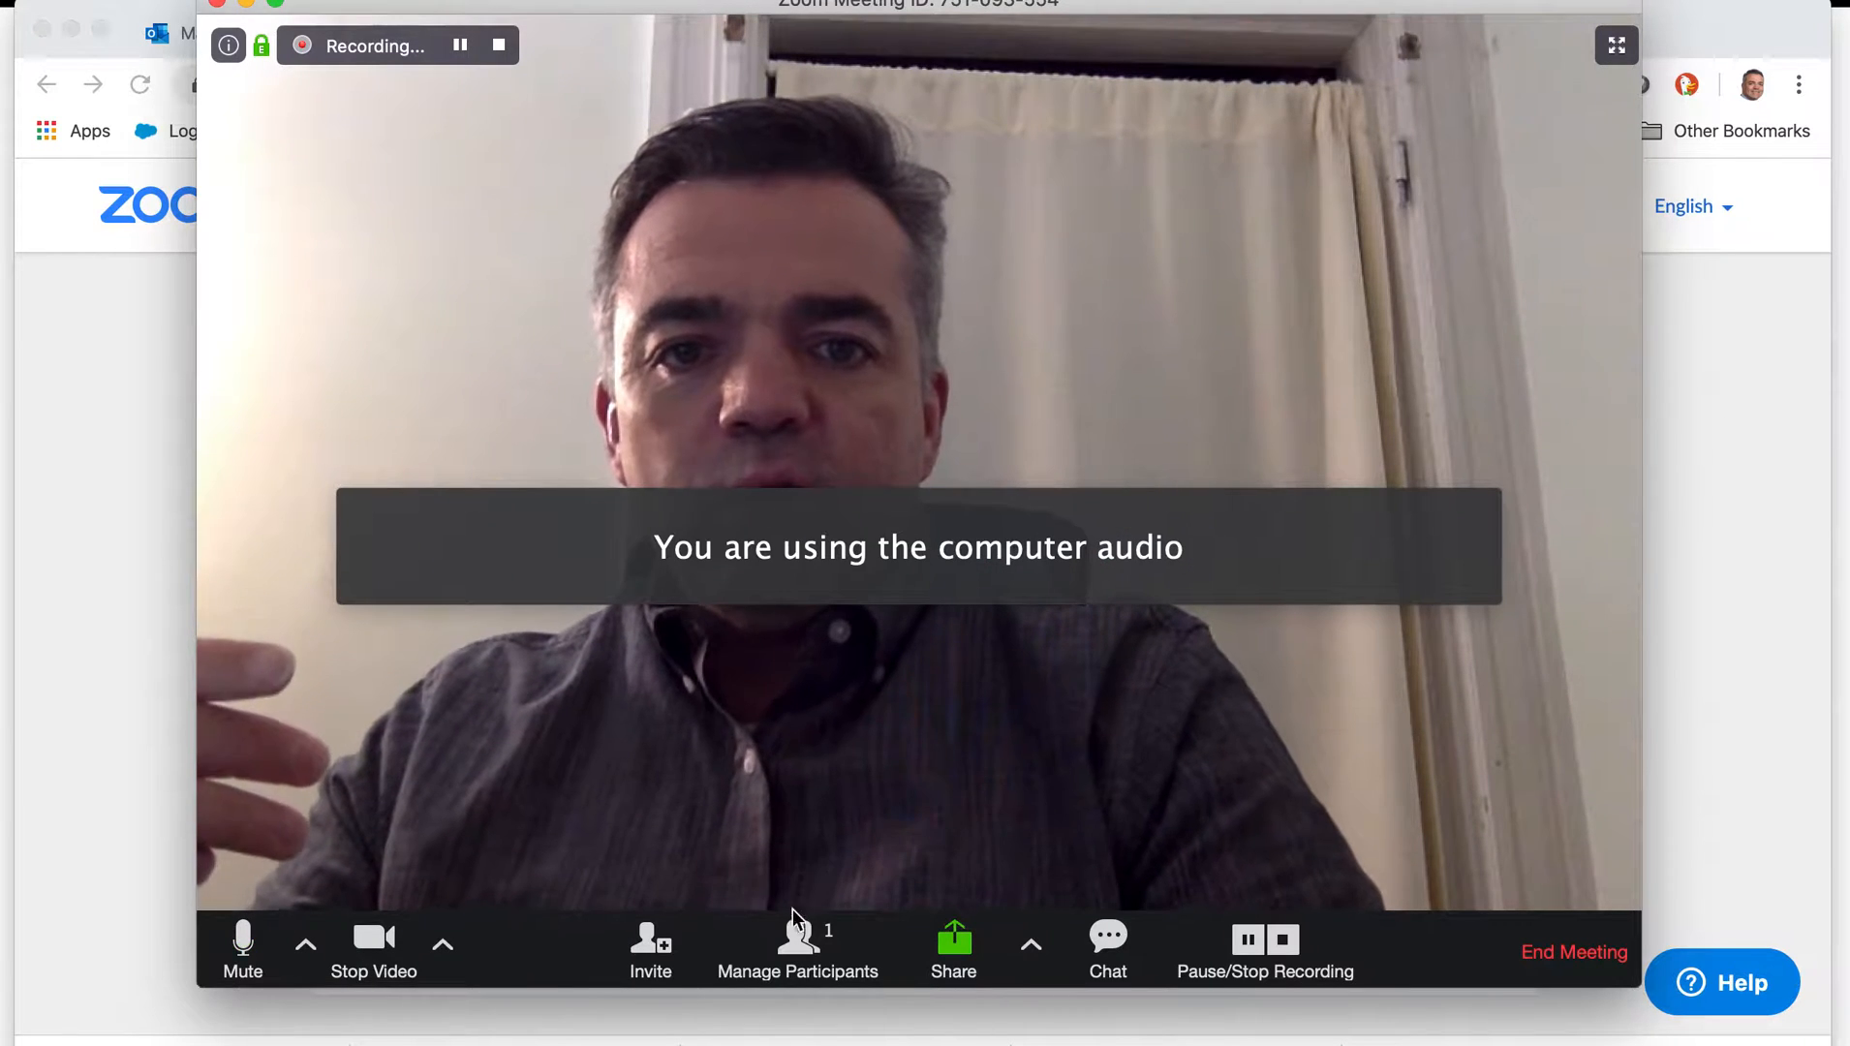
Step: Show the meeting's participants list and mute the host's own microphone
left_click(811, 940)
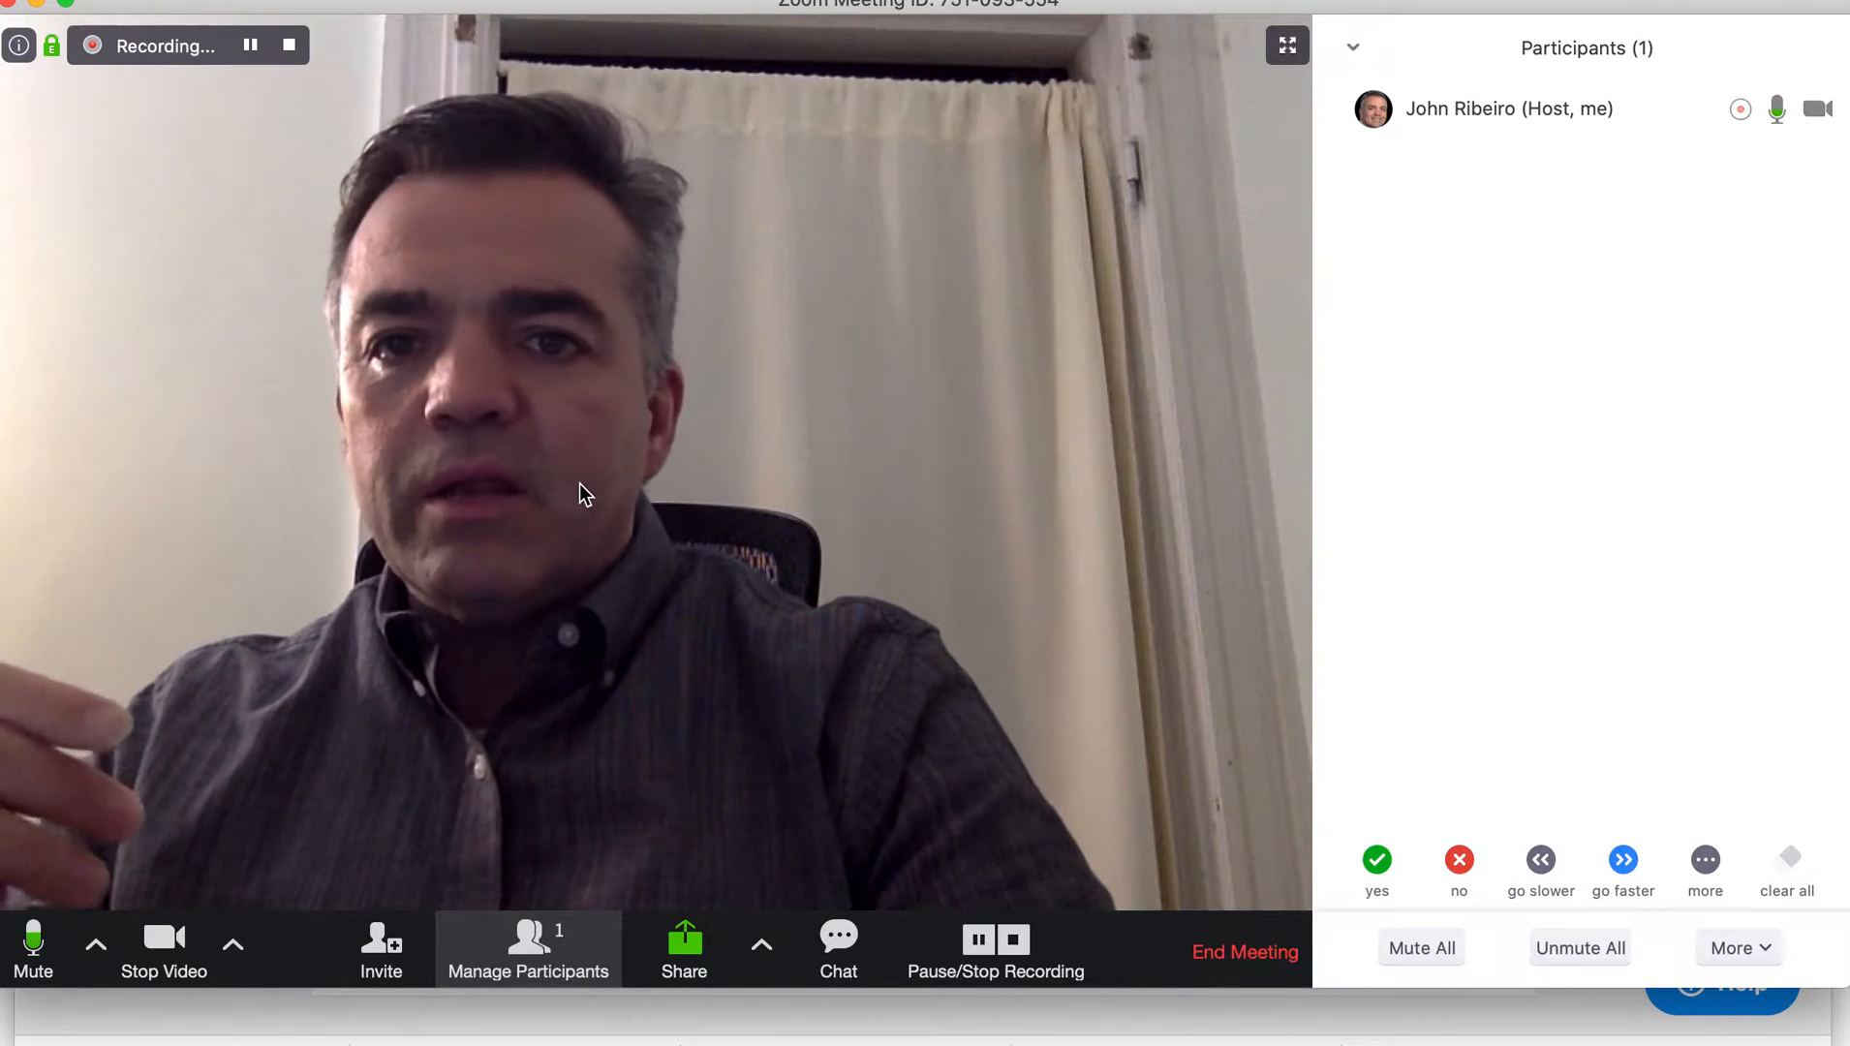
left_click(32, 937)
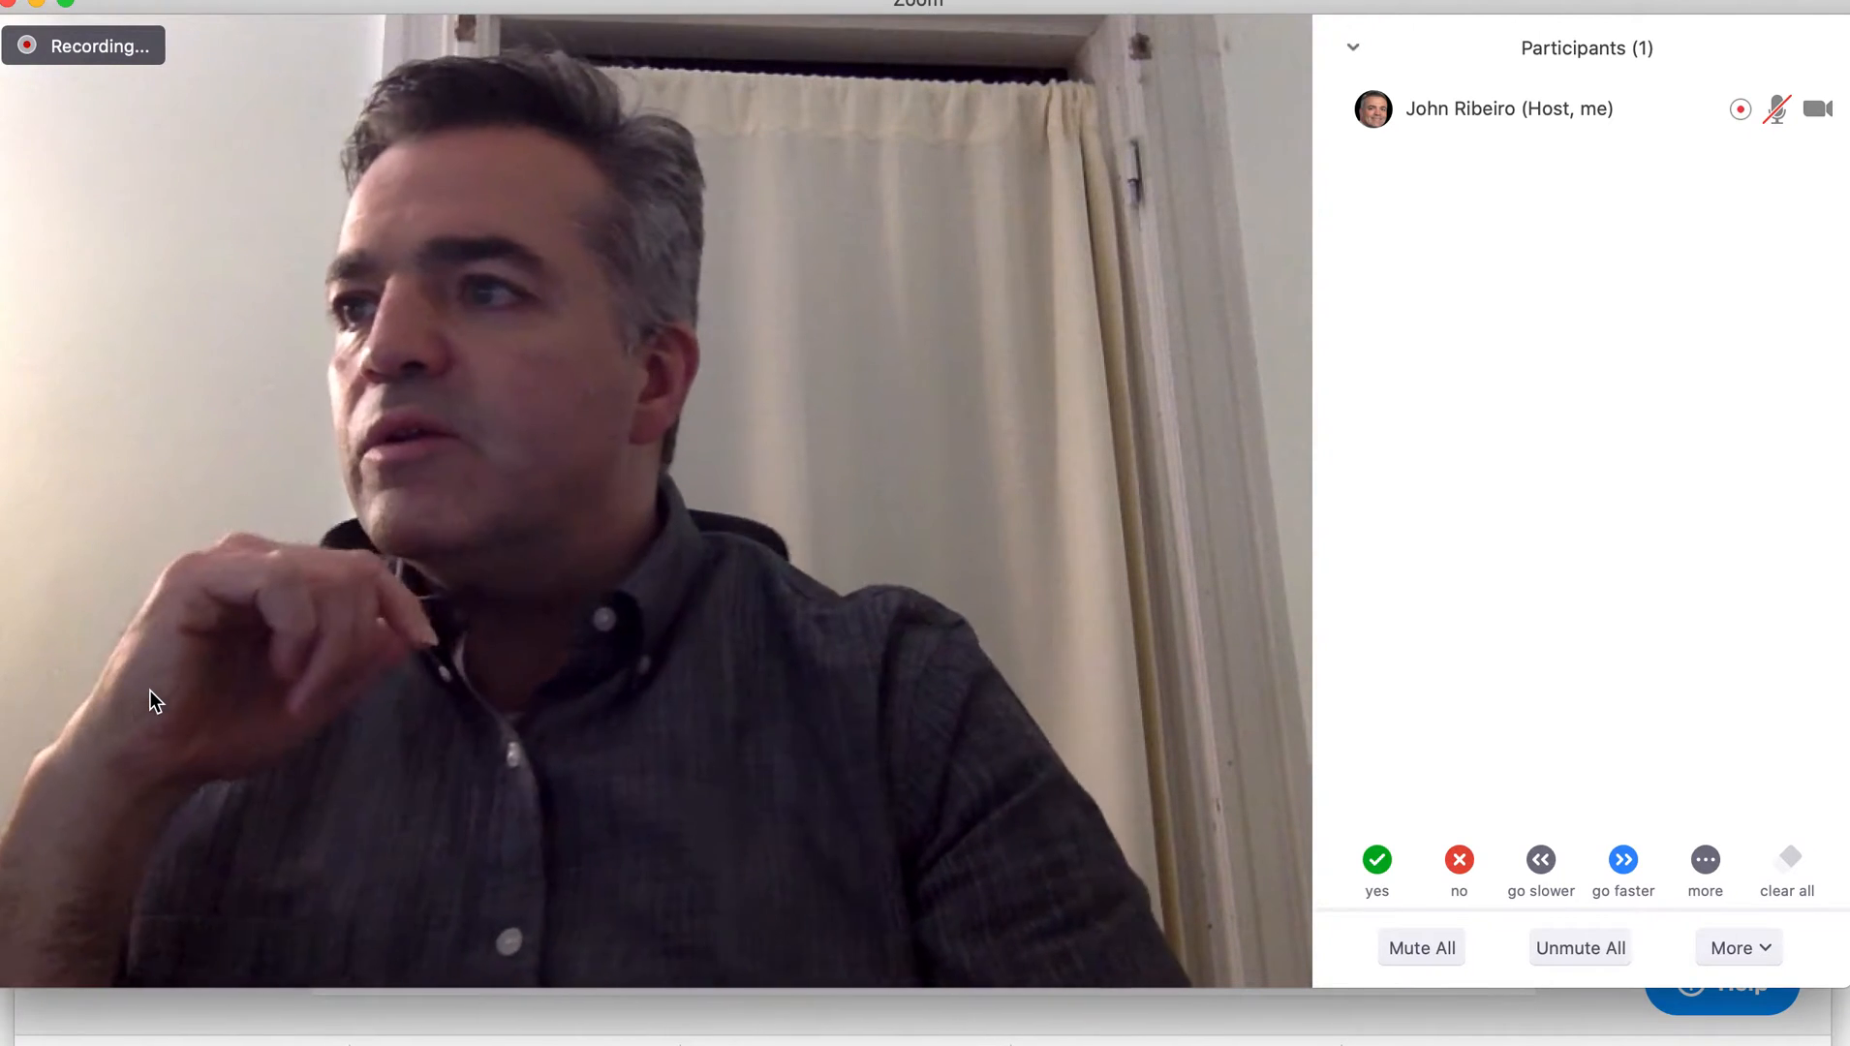
Step: Continue recording the meeting without audio while the host's microphone is muted
mouse_move(614, 582)
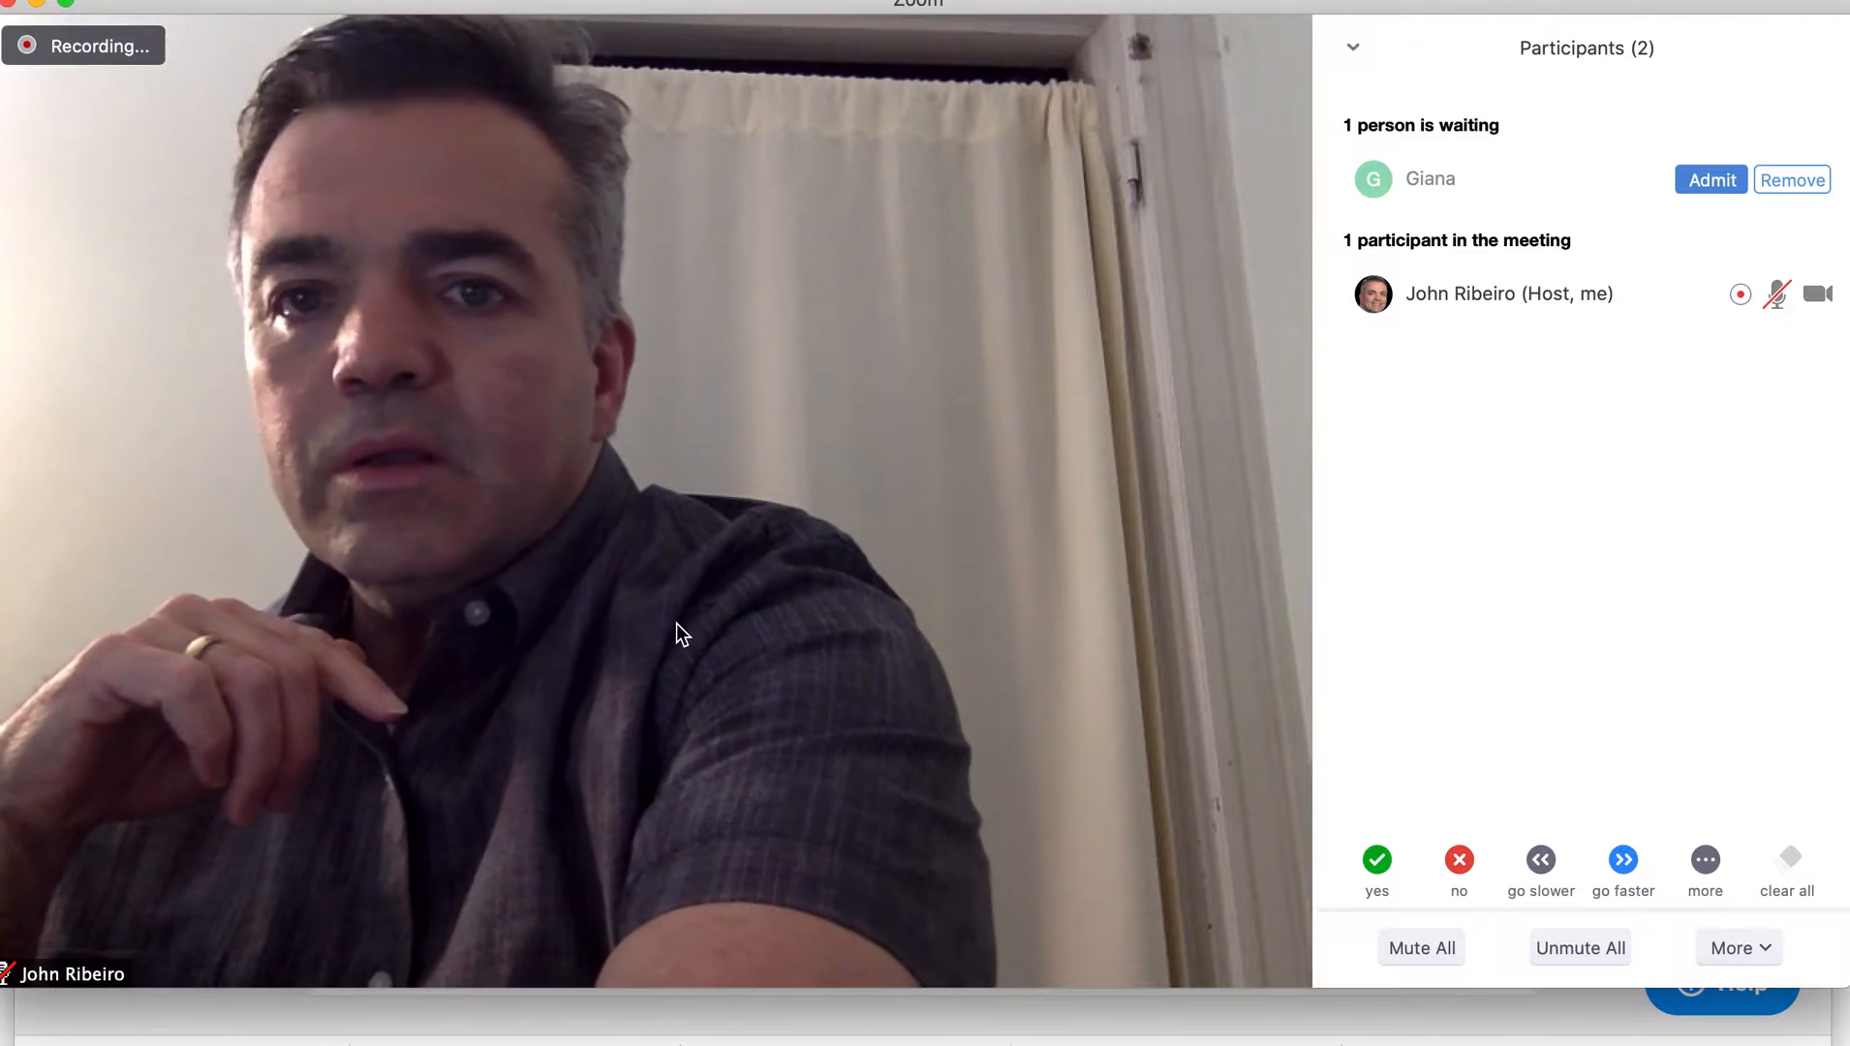
mouse_move(688, 622)
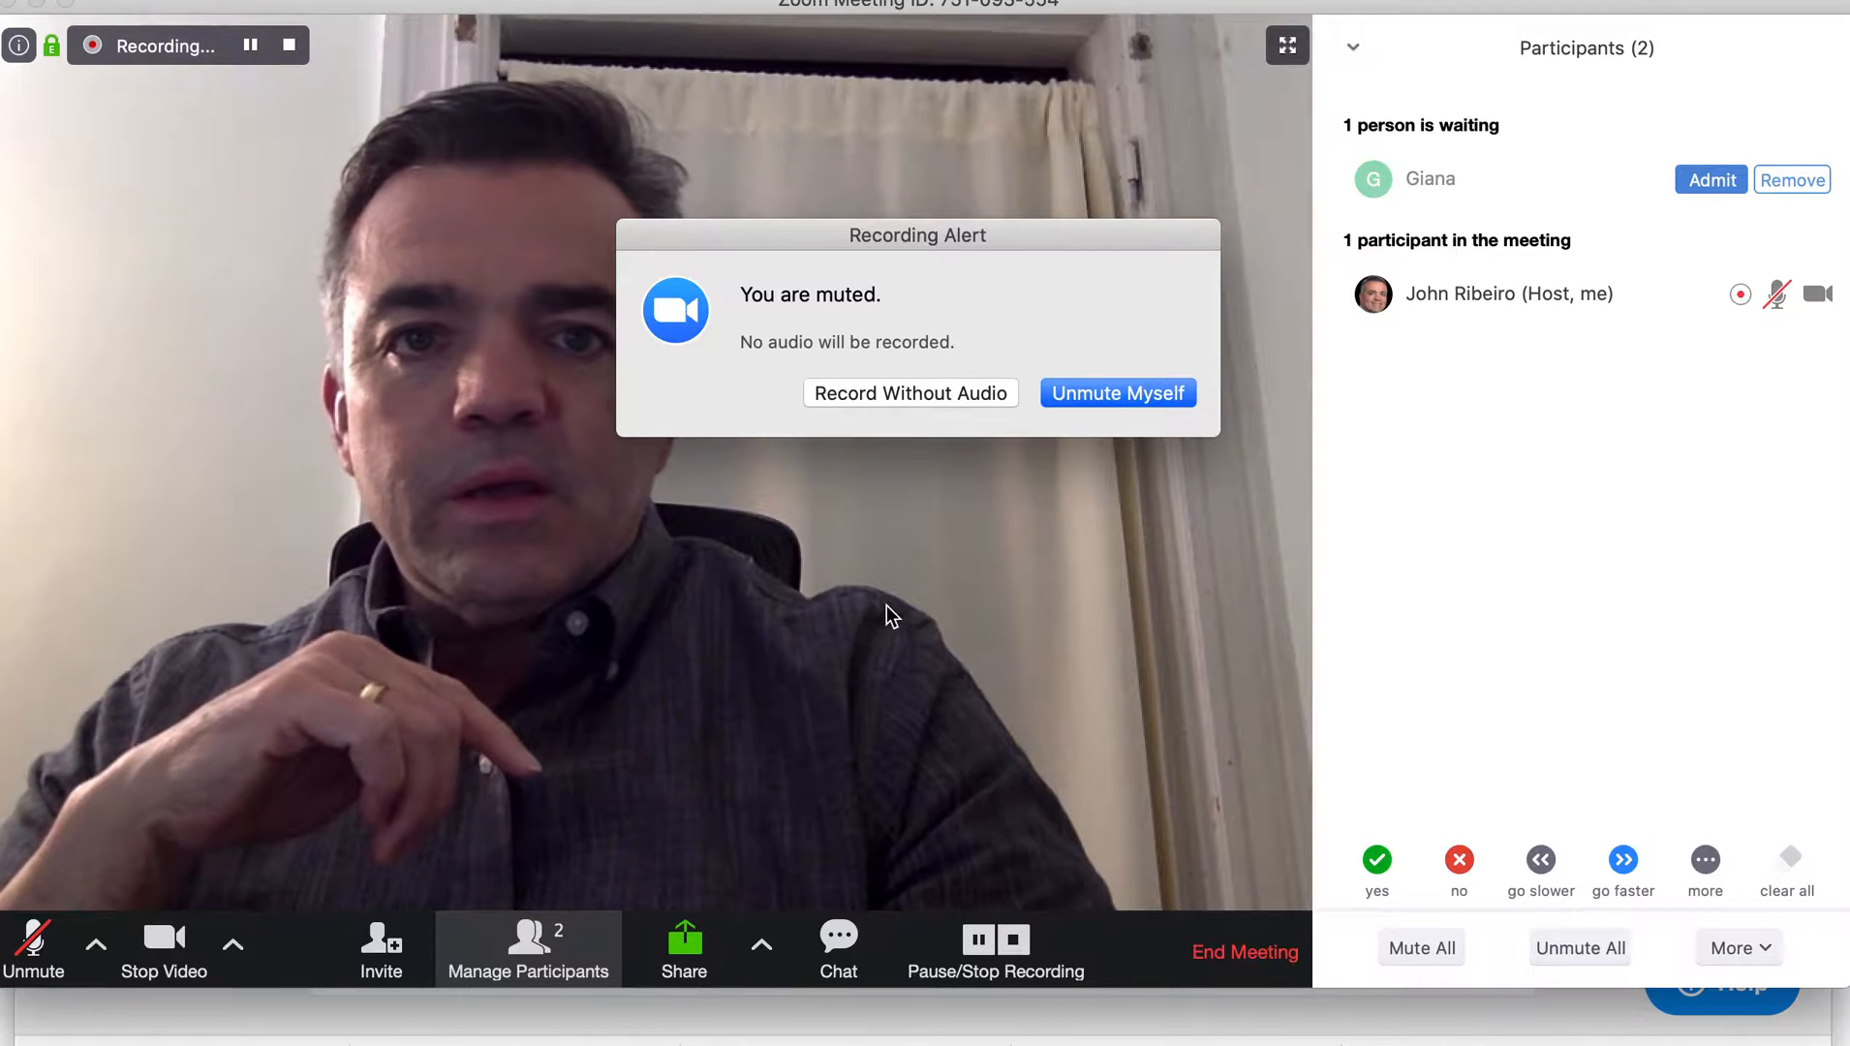
left_click(966, 398)
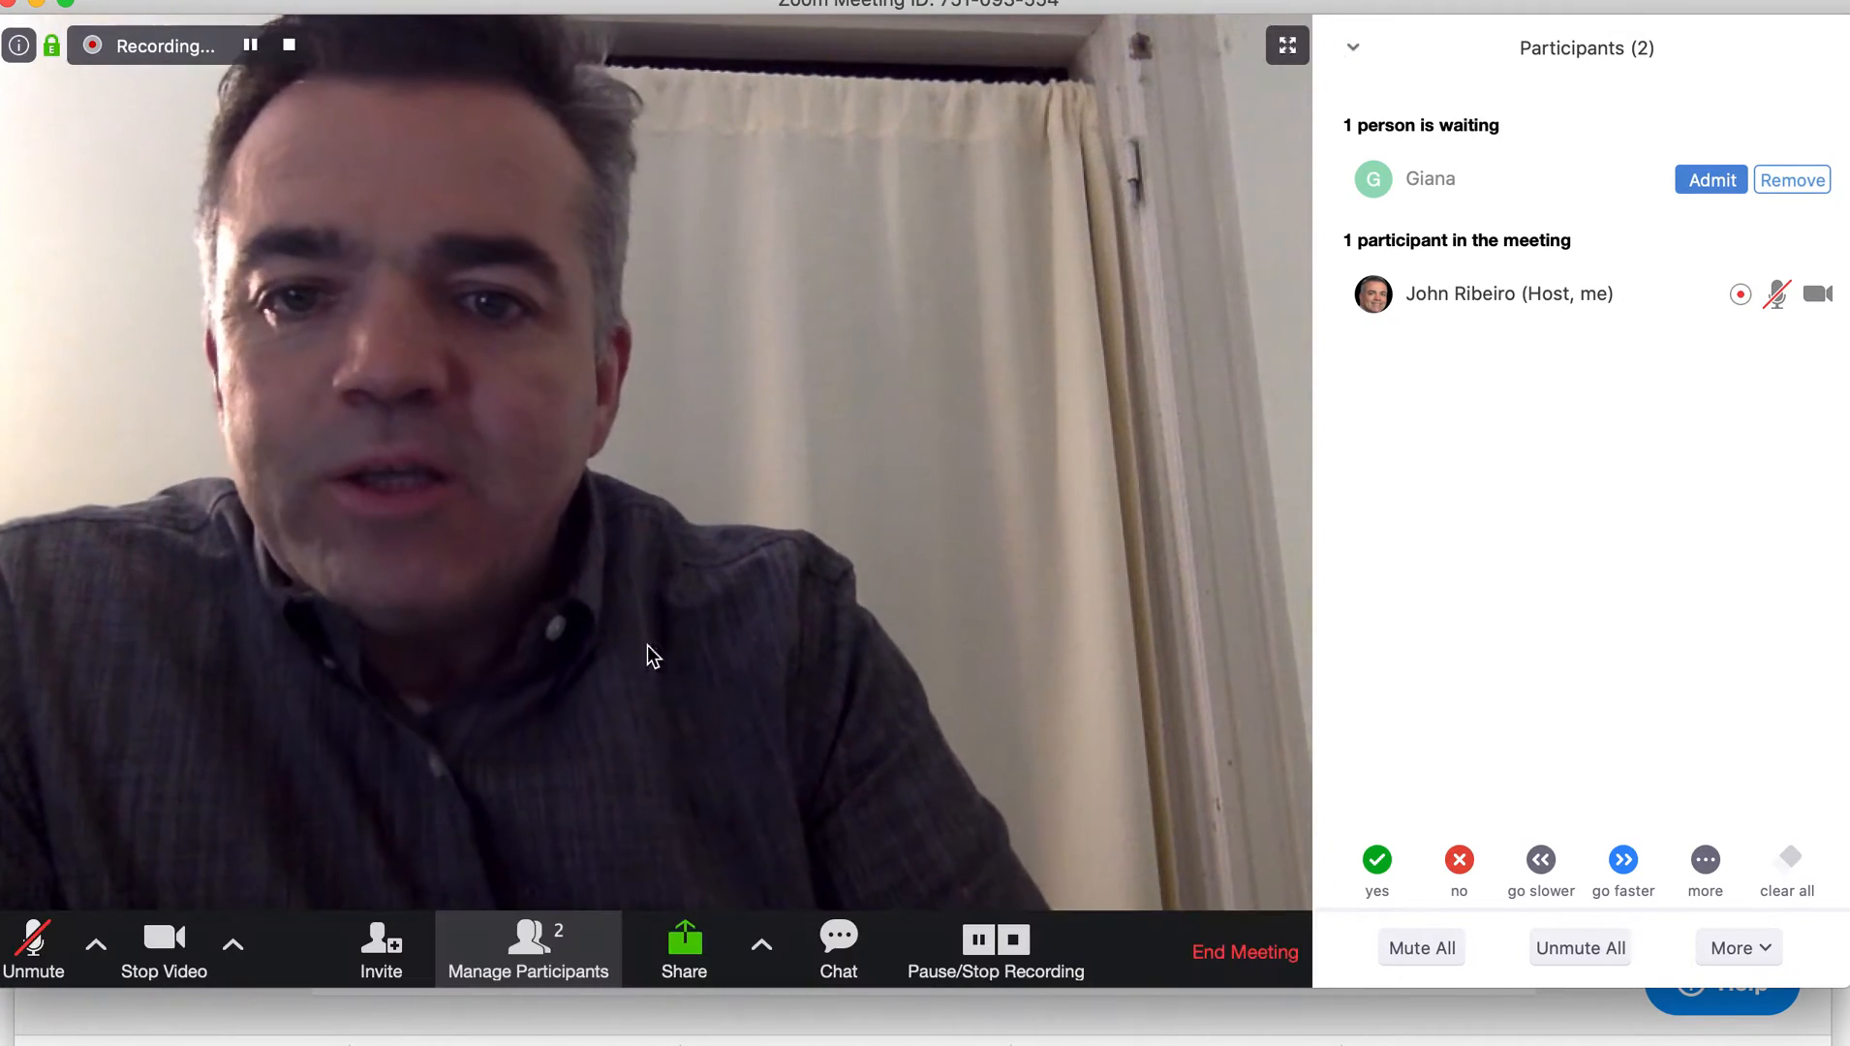
Step: Hide and redisplay the meeting's participants list, and admit the person in the waiting room to the meeting
left_click(540, 932)
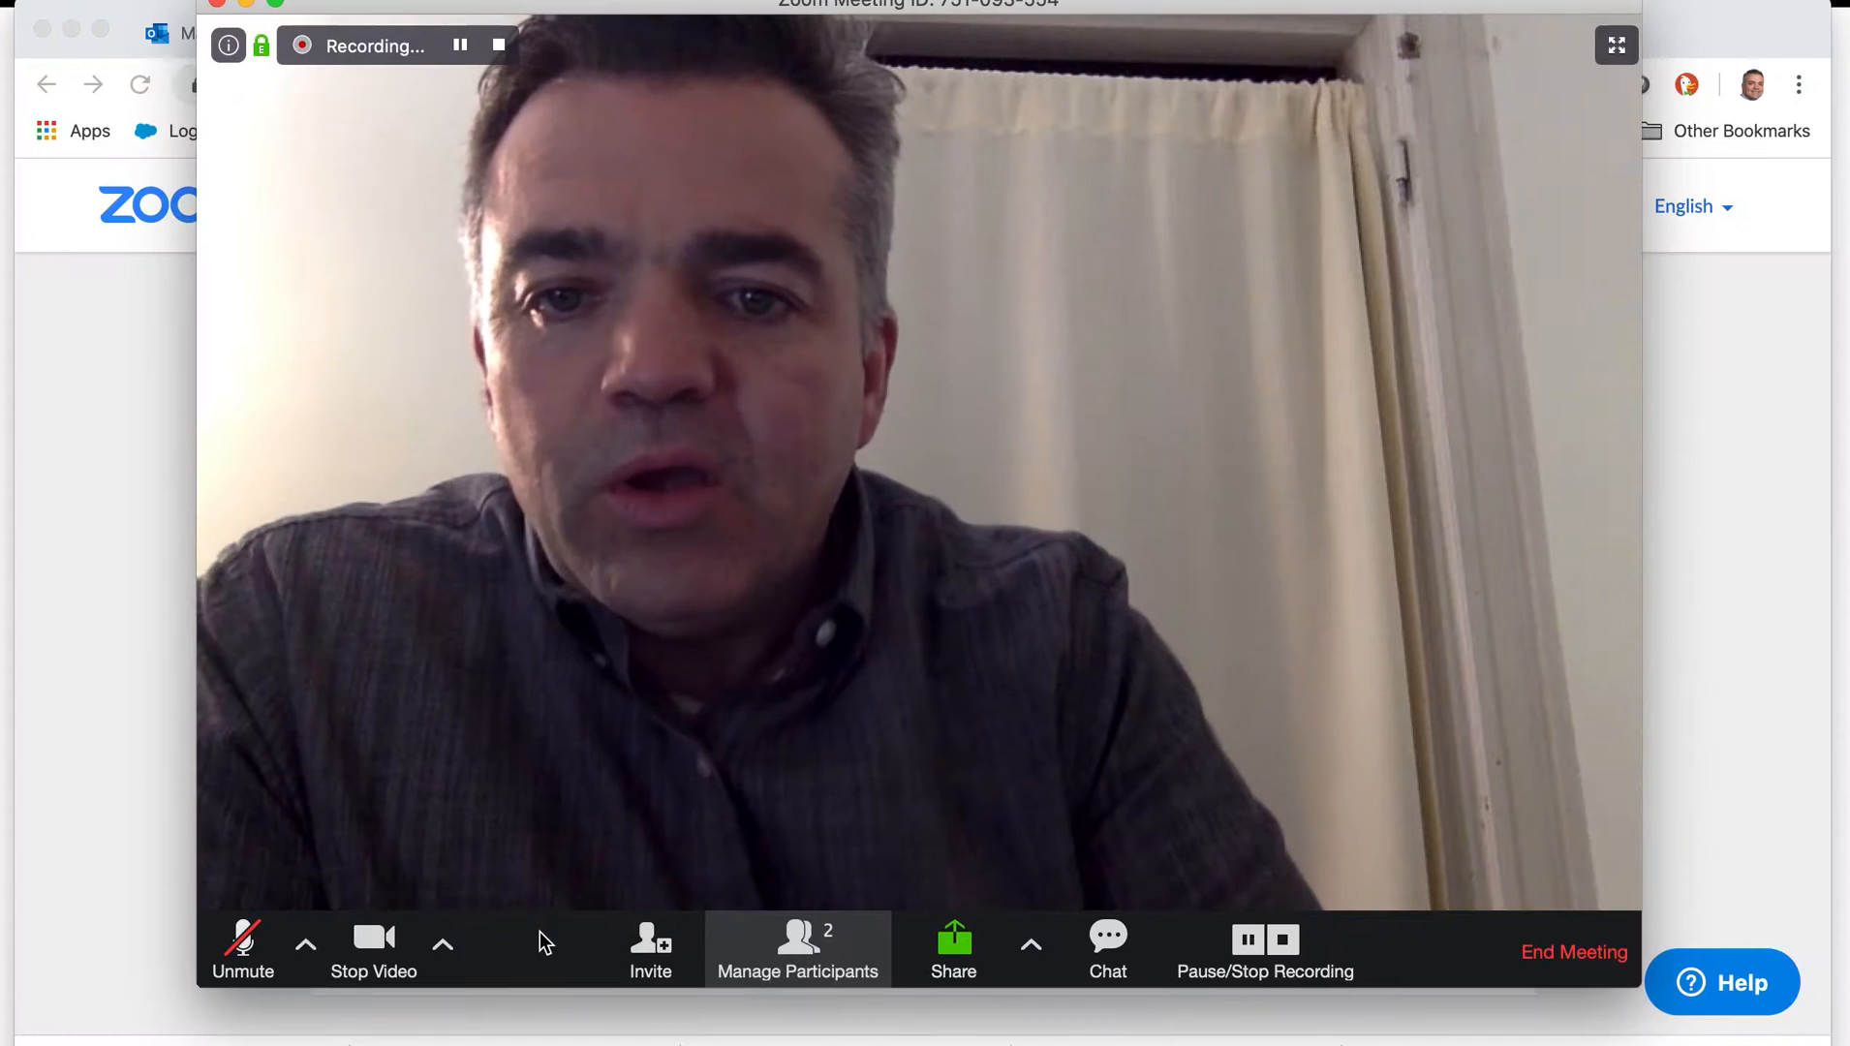
left_click(808, 935)
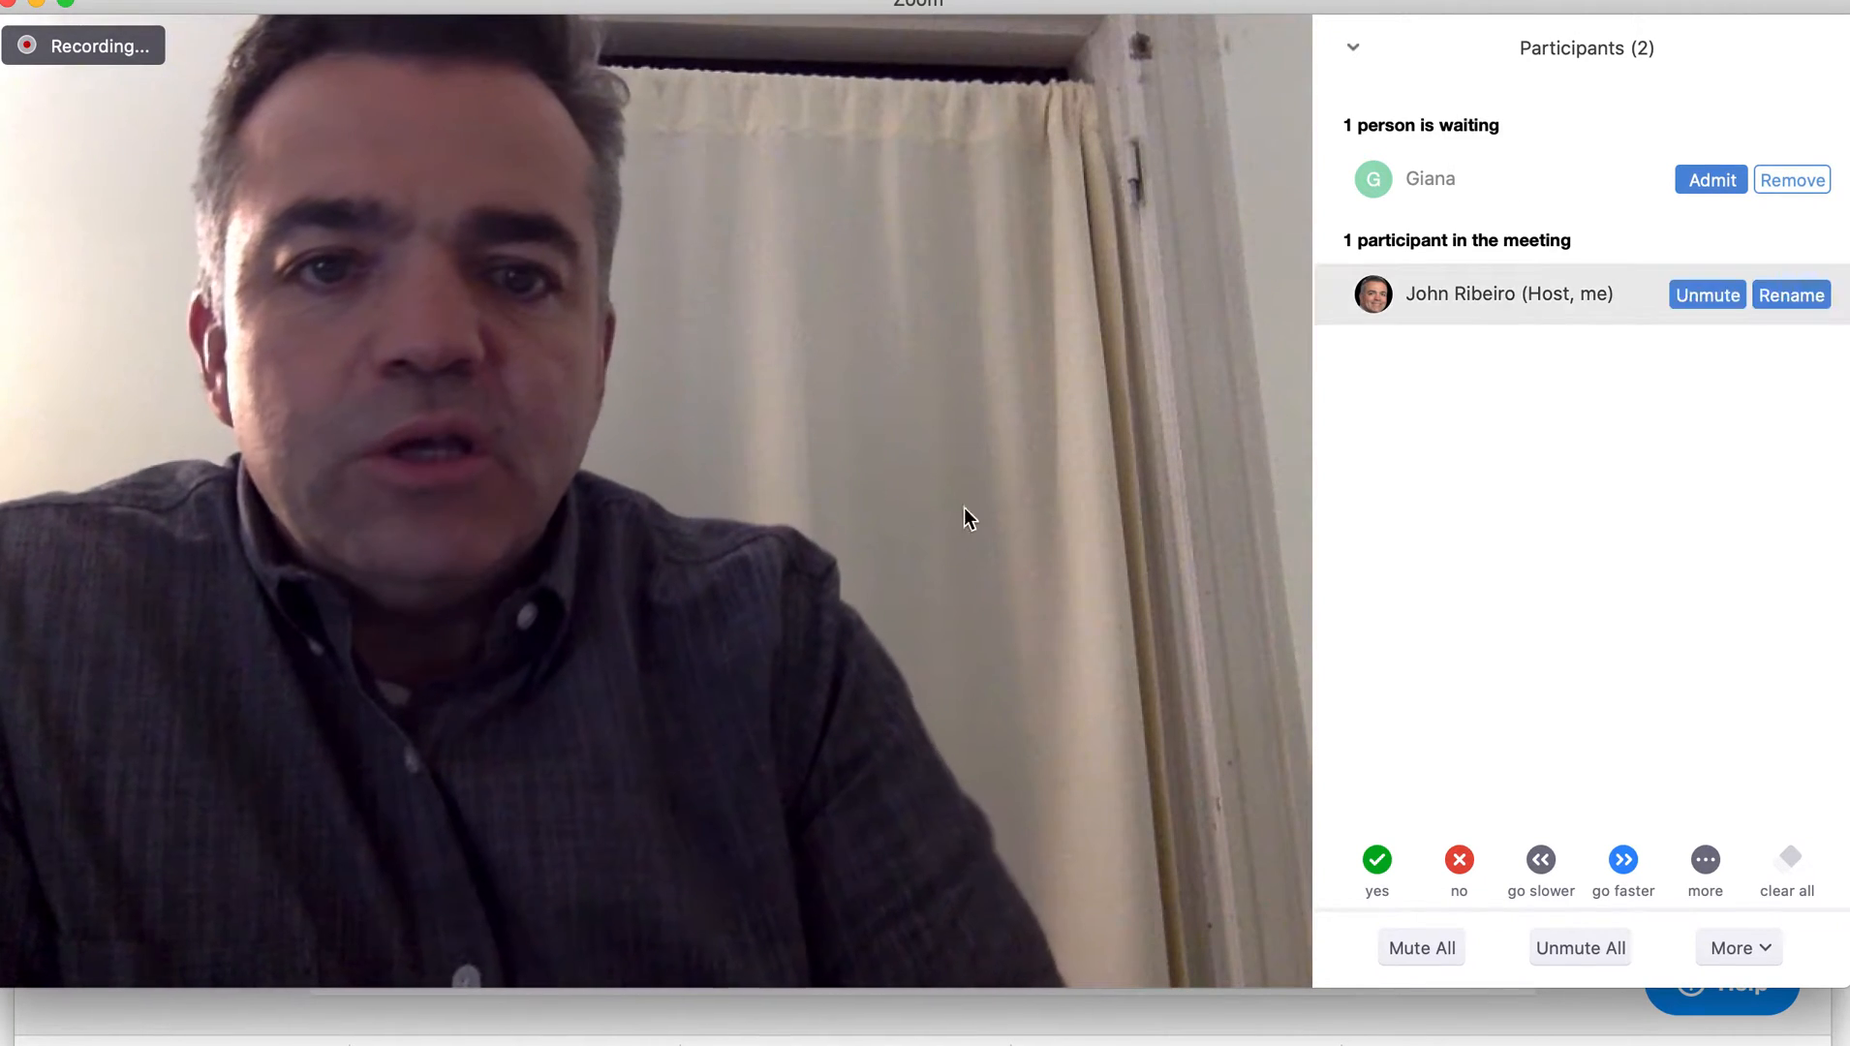
mouse_move(905, 511)
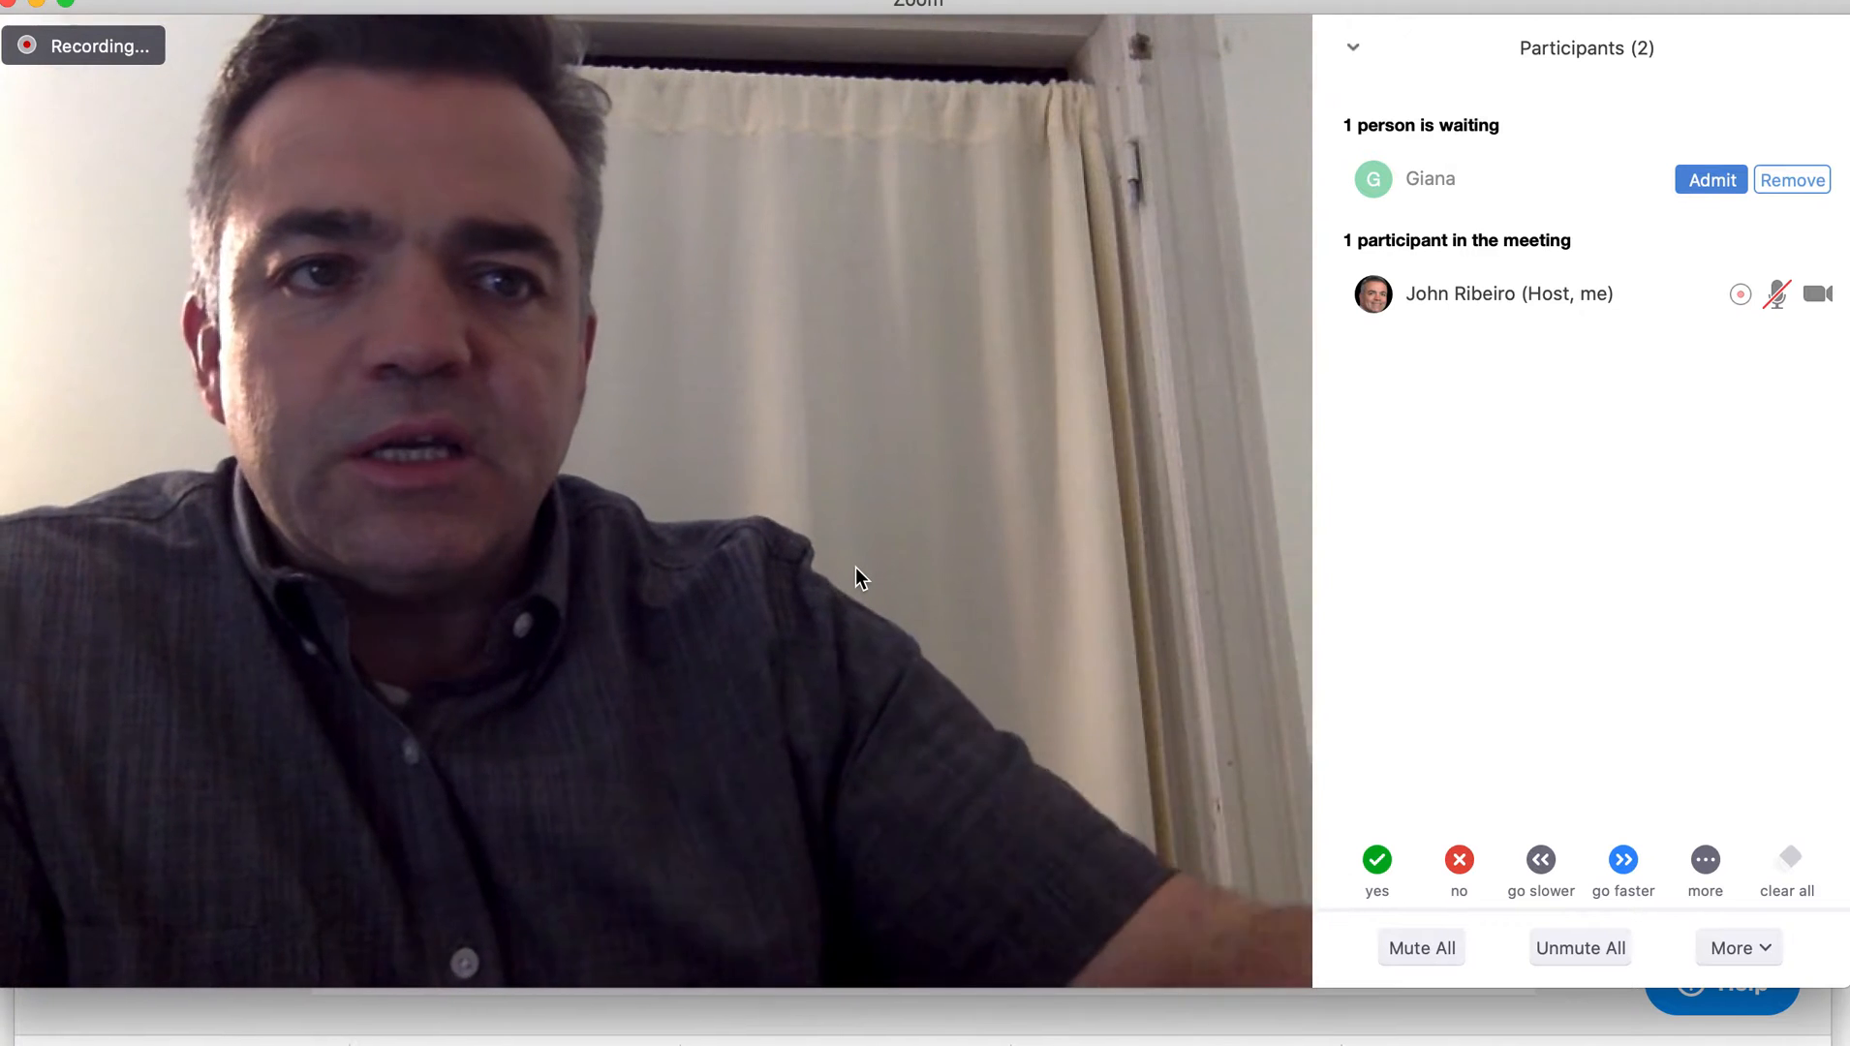
mouse_move(1096, 478)
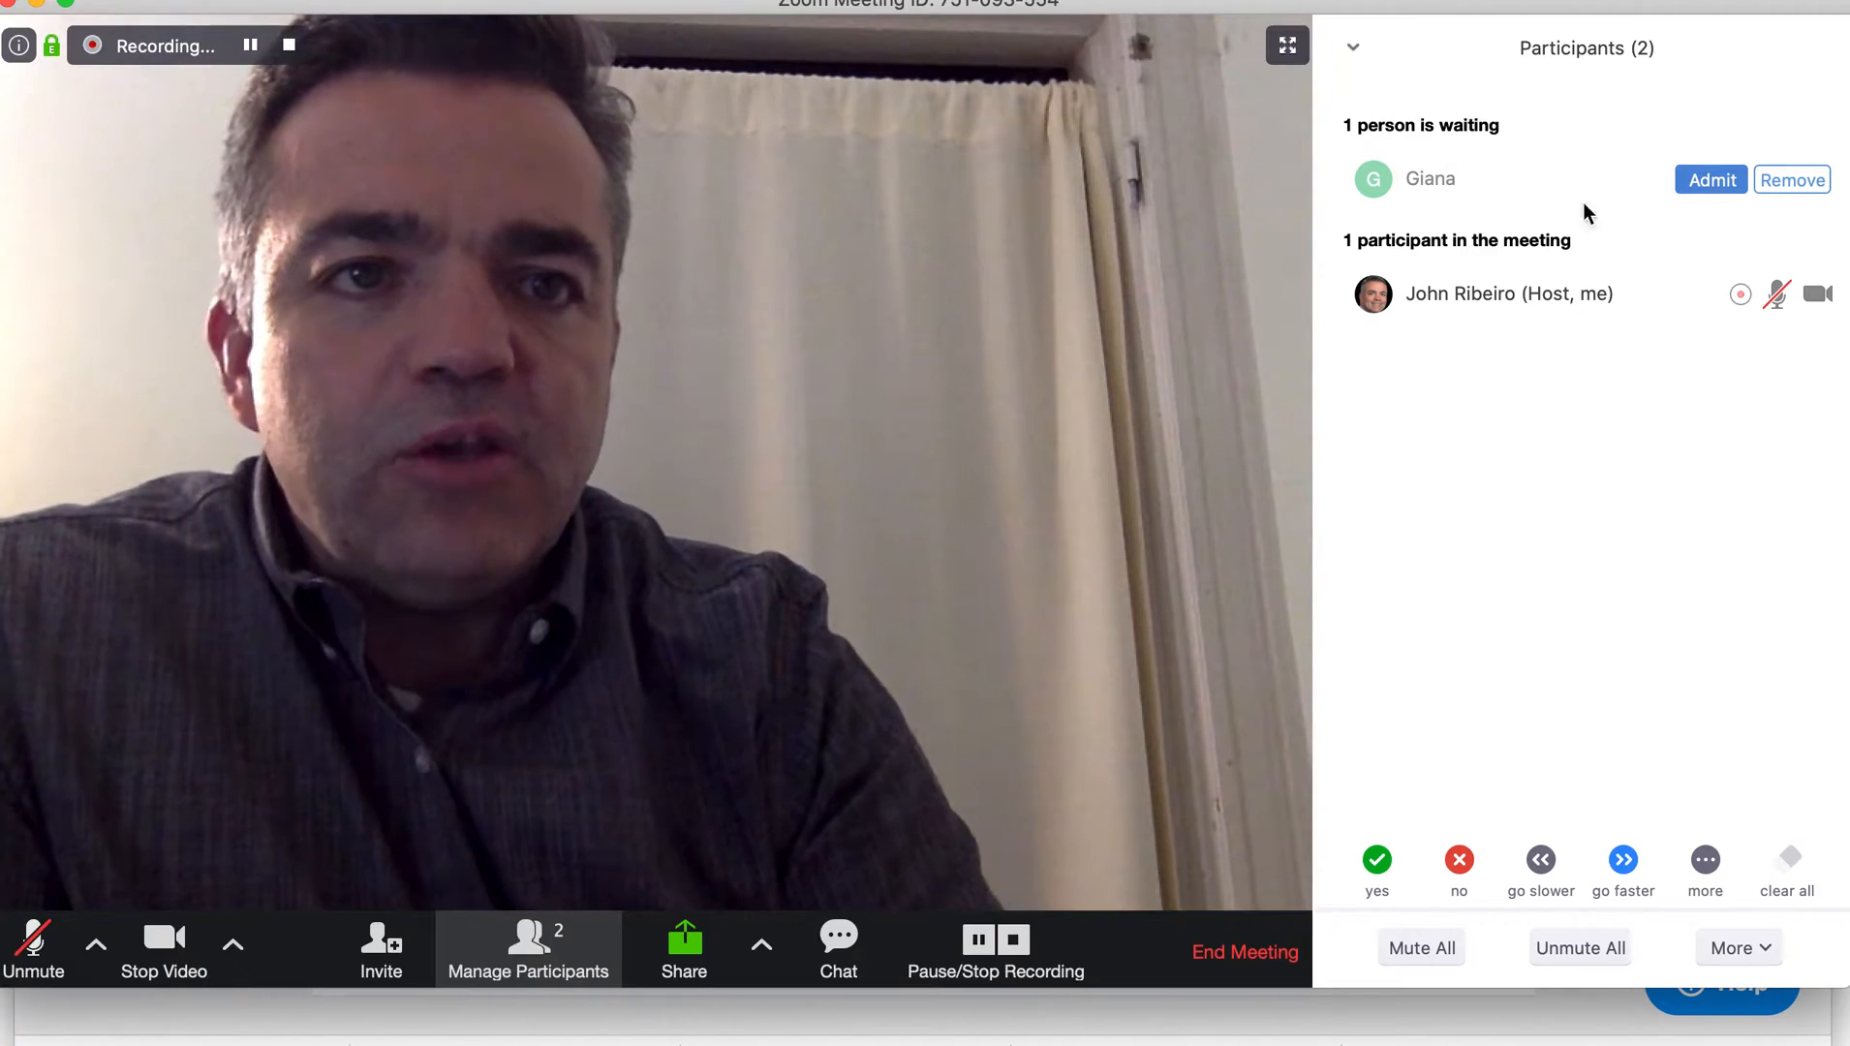
left_click(1702, 181)
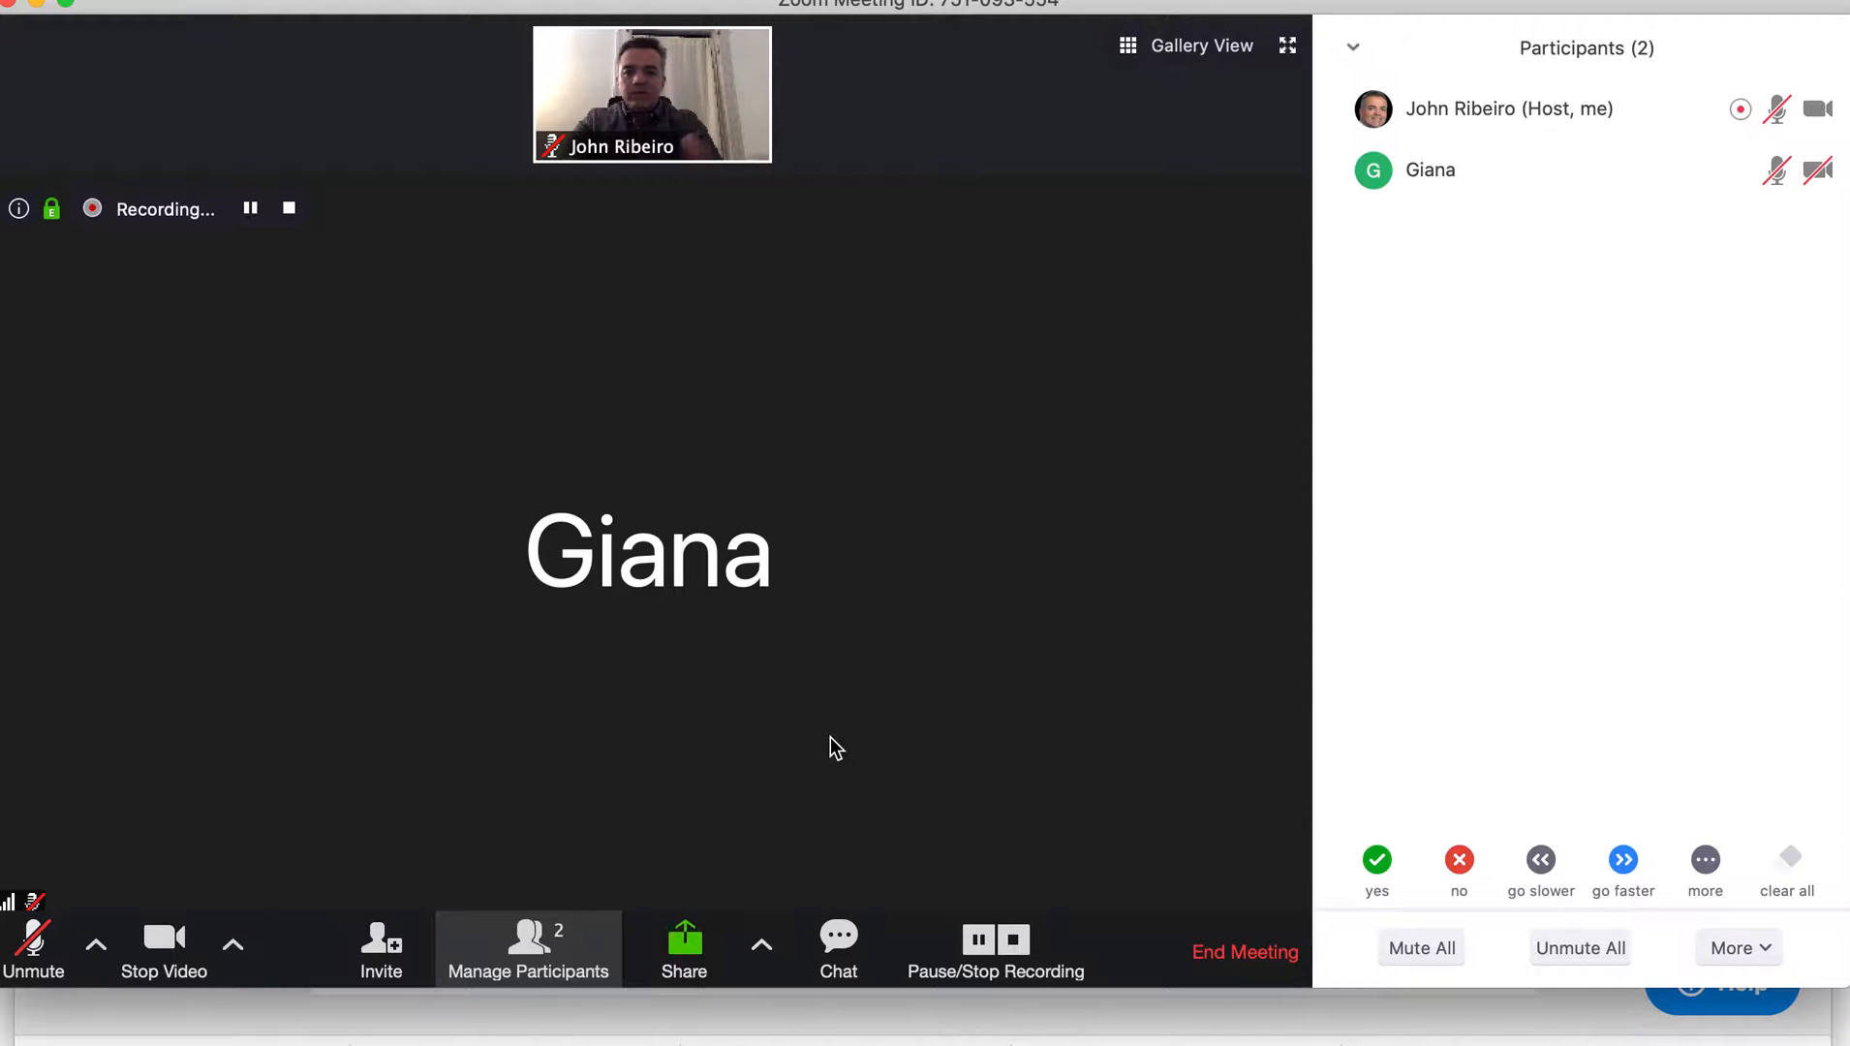
Step: Switch to the PowerPoint slide "What We'll Cover" to check the agenda and return to the Zoom meeting
key("super+Tab")
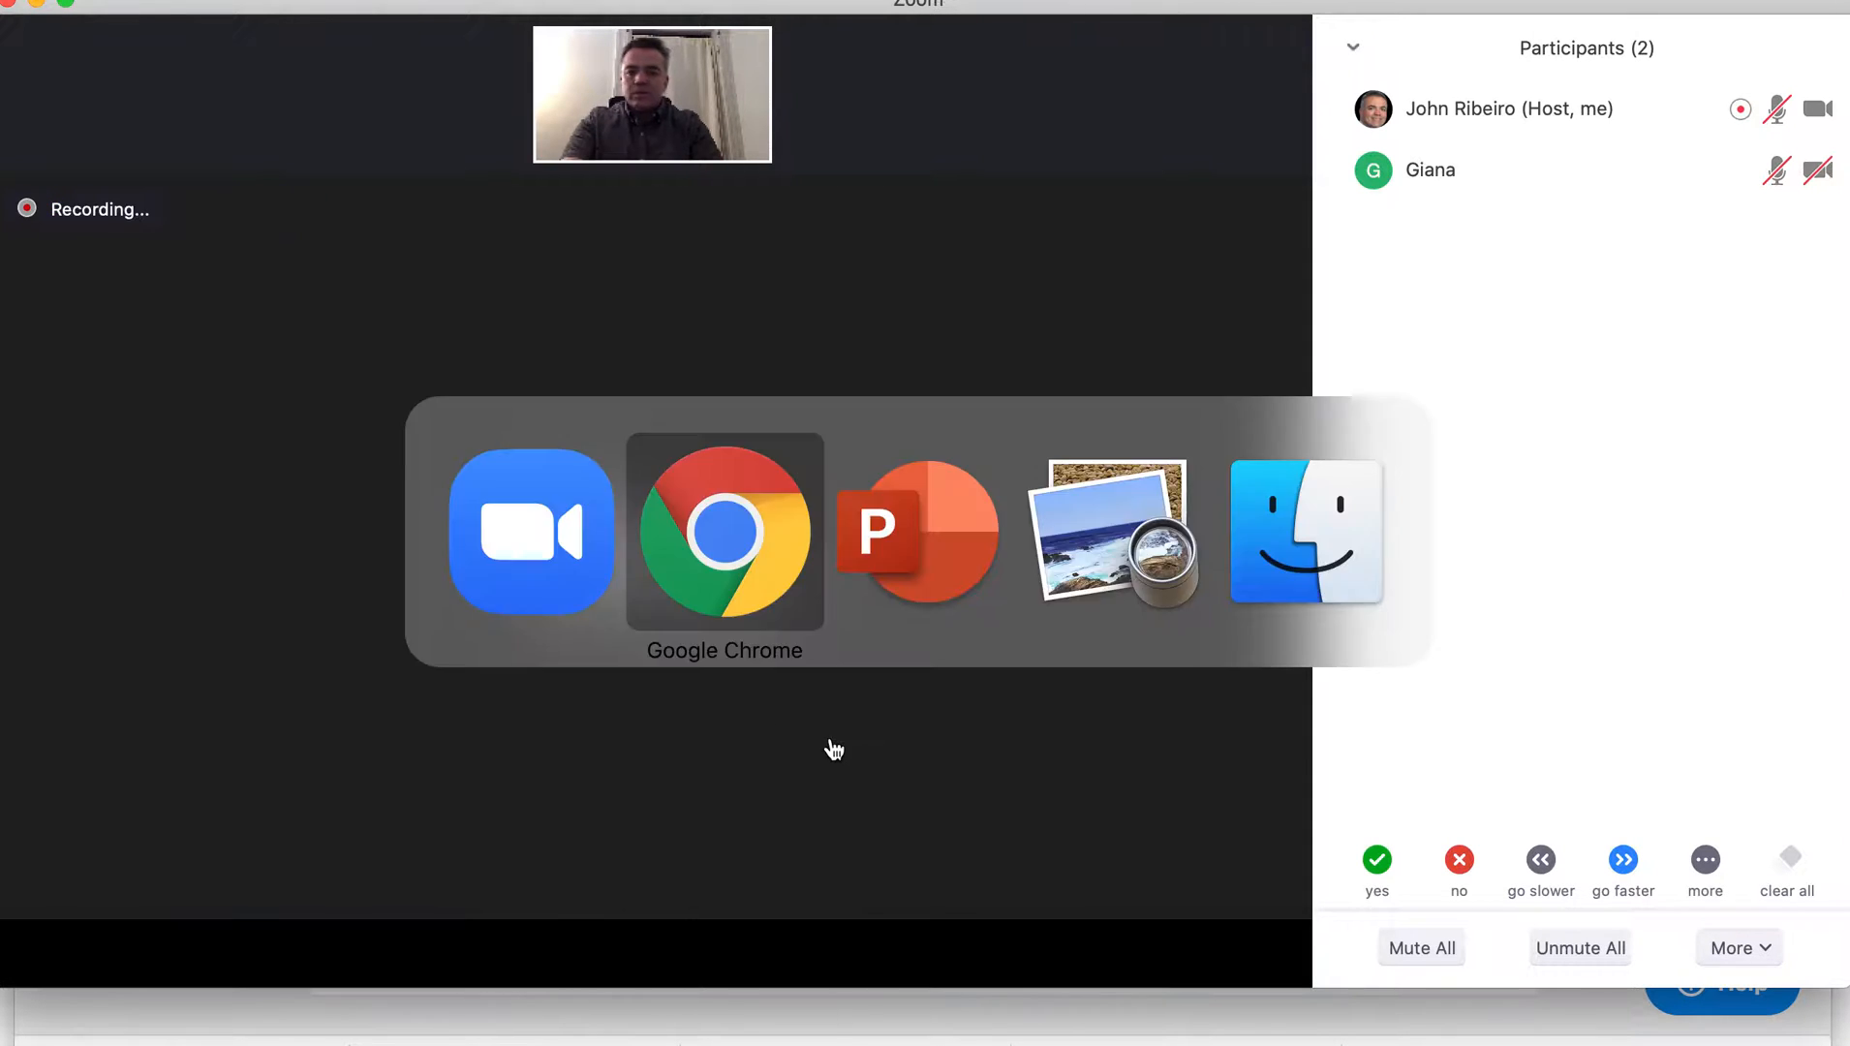
key("super+Tab")
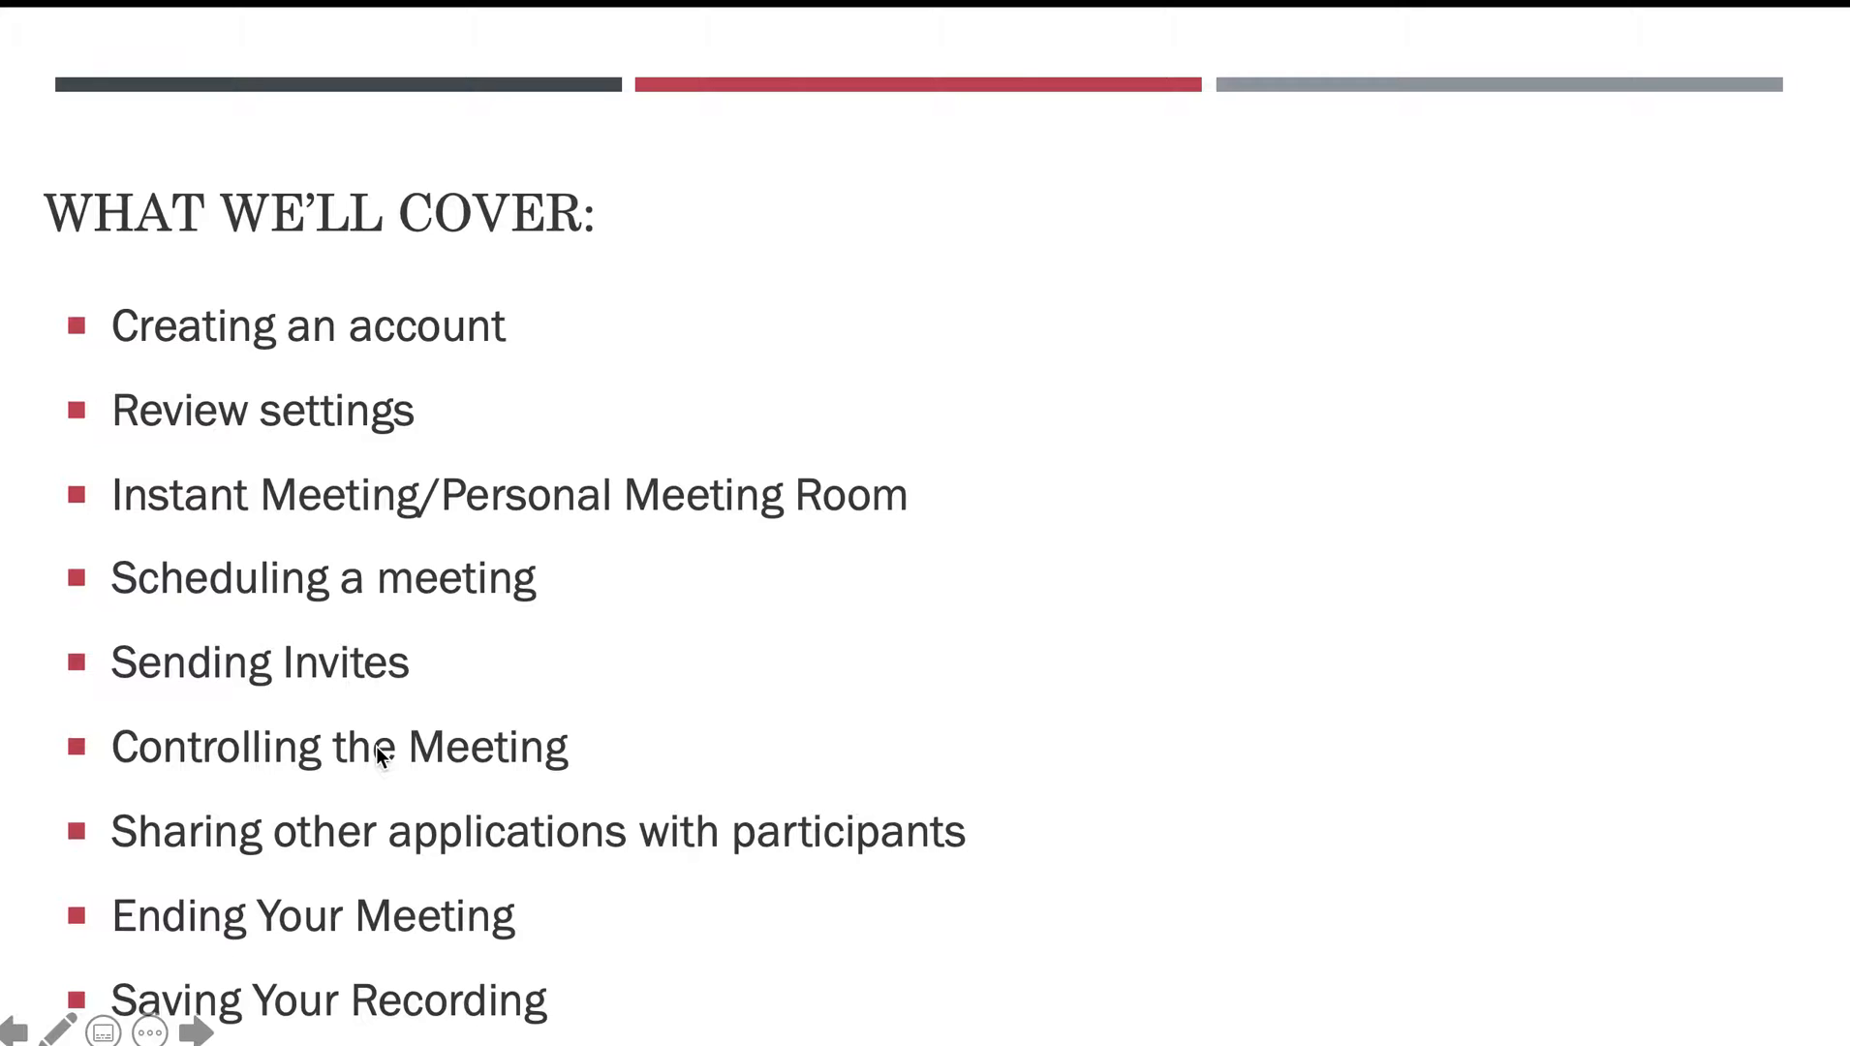
key("super+Tab")
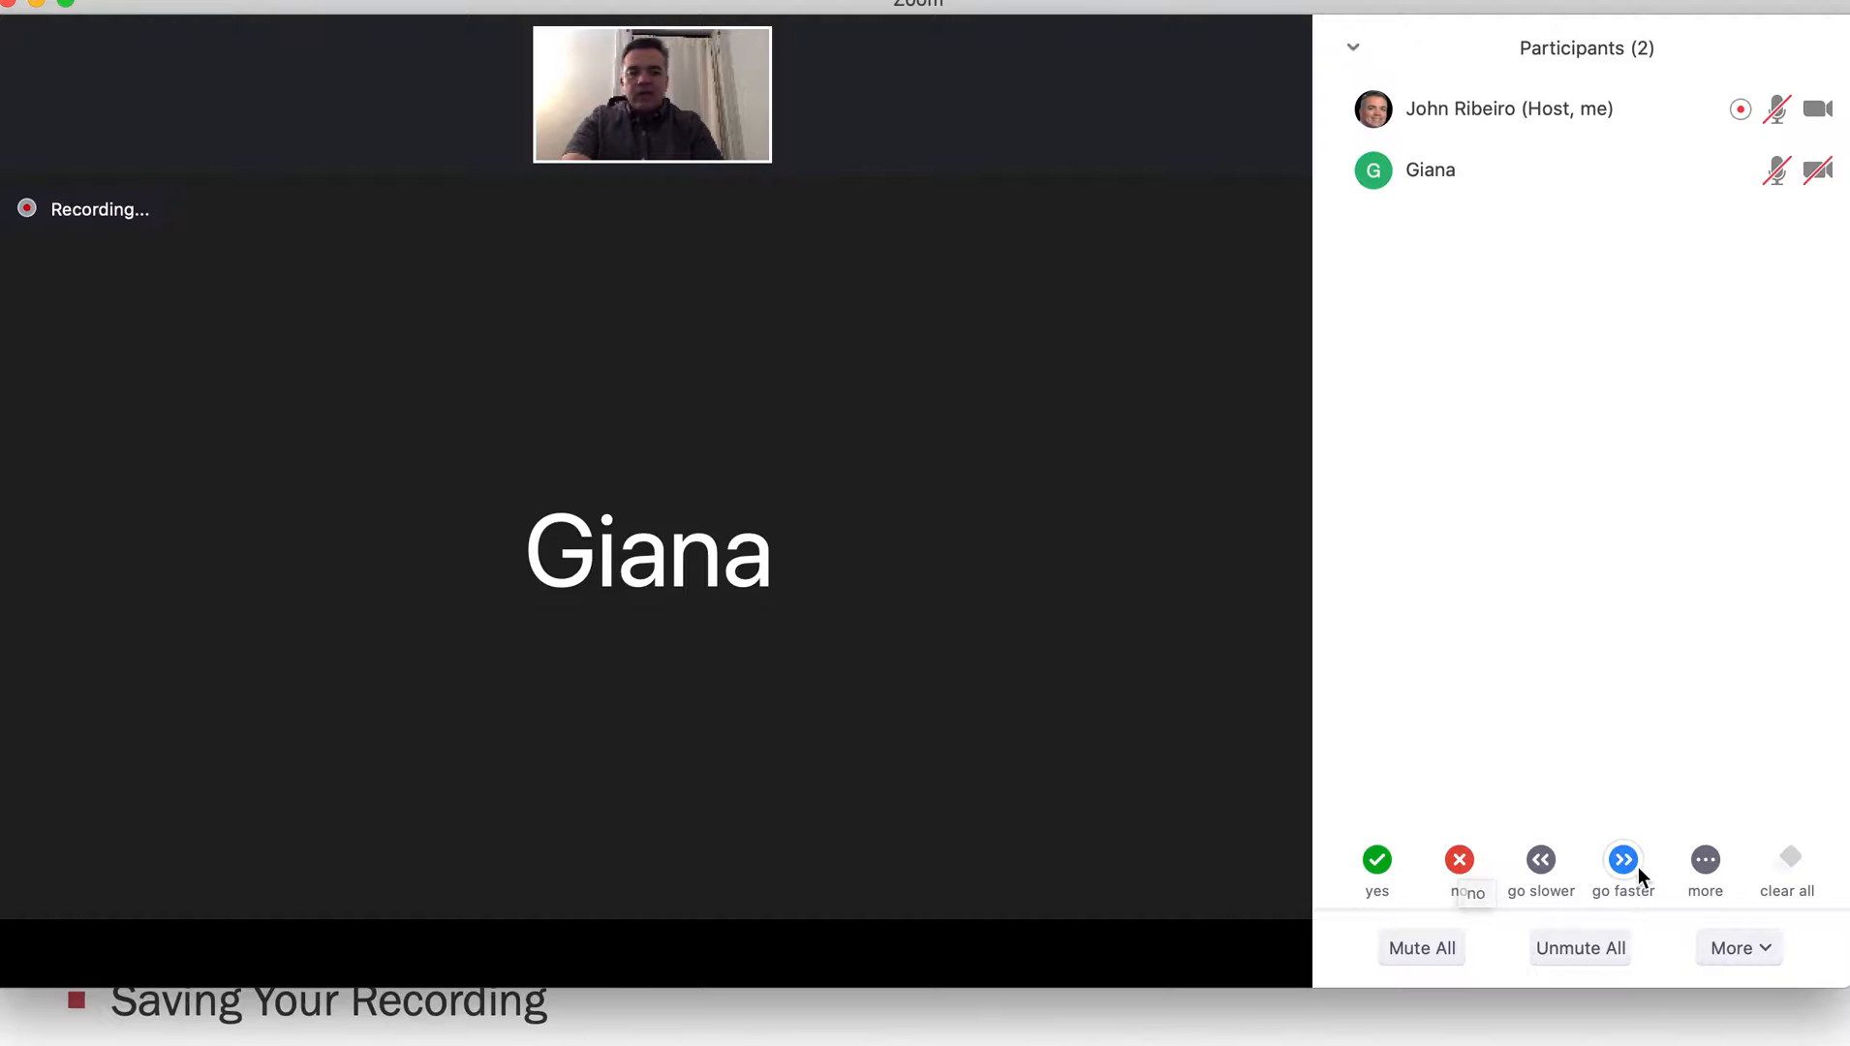
Step: Examine the additional nonverbal feedback reactions available below the participants list
left_click(1708, 862)
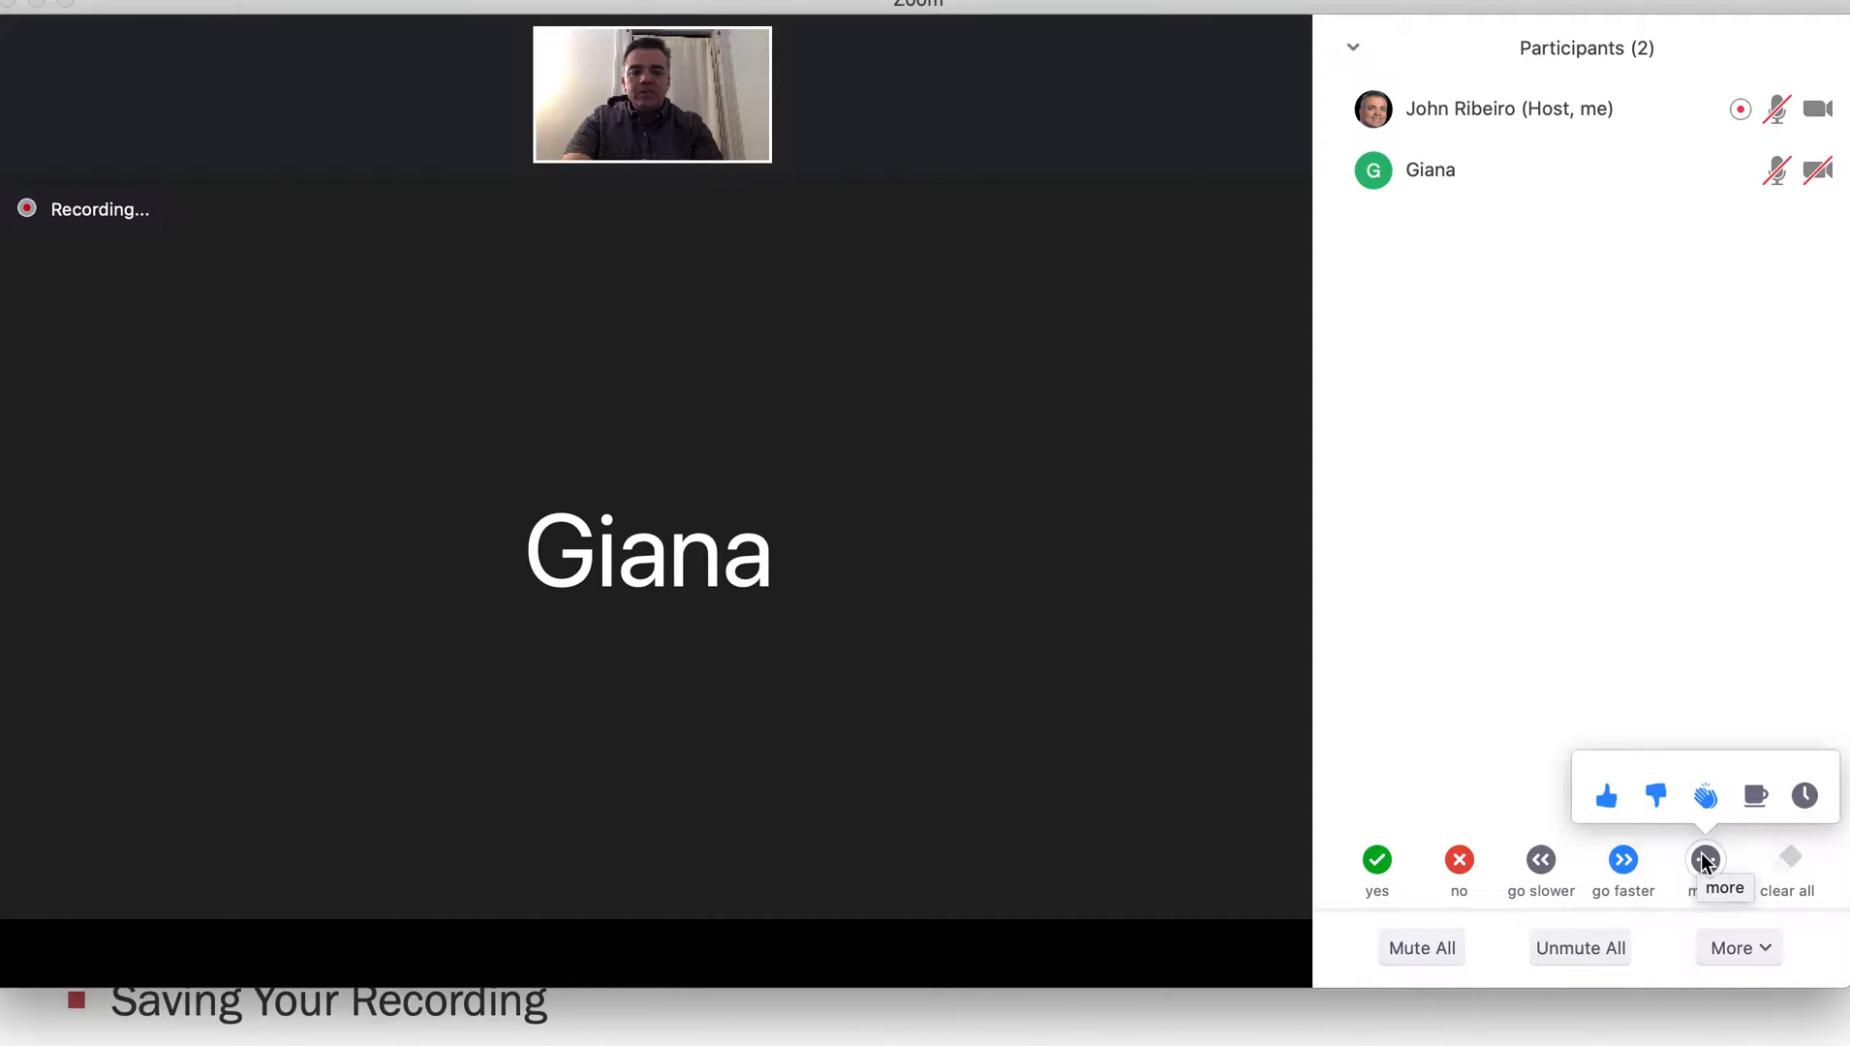
left_click(1416, 725)
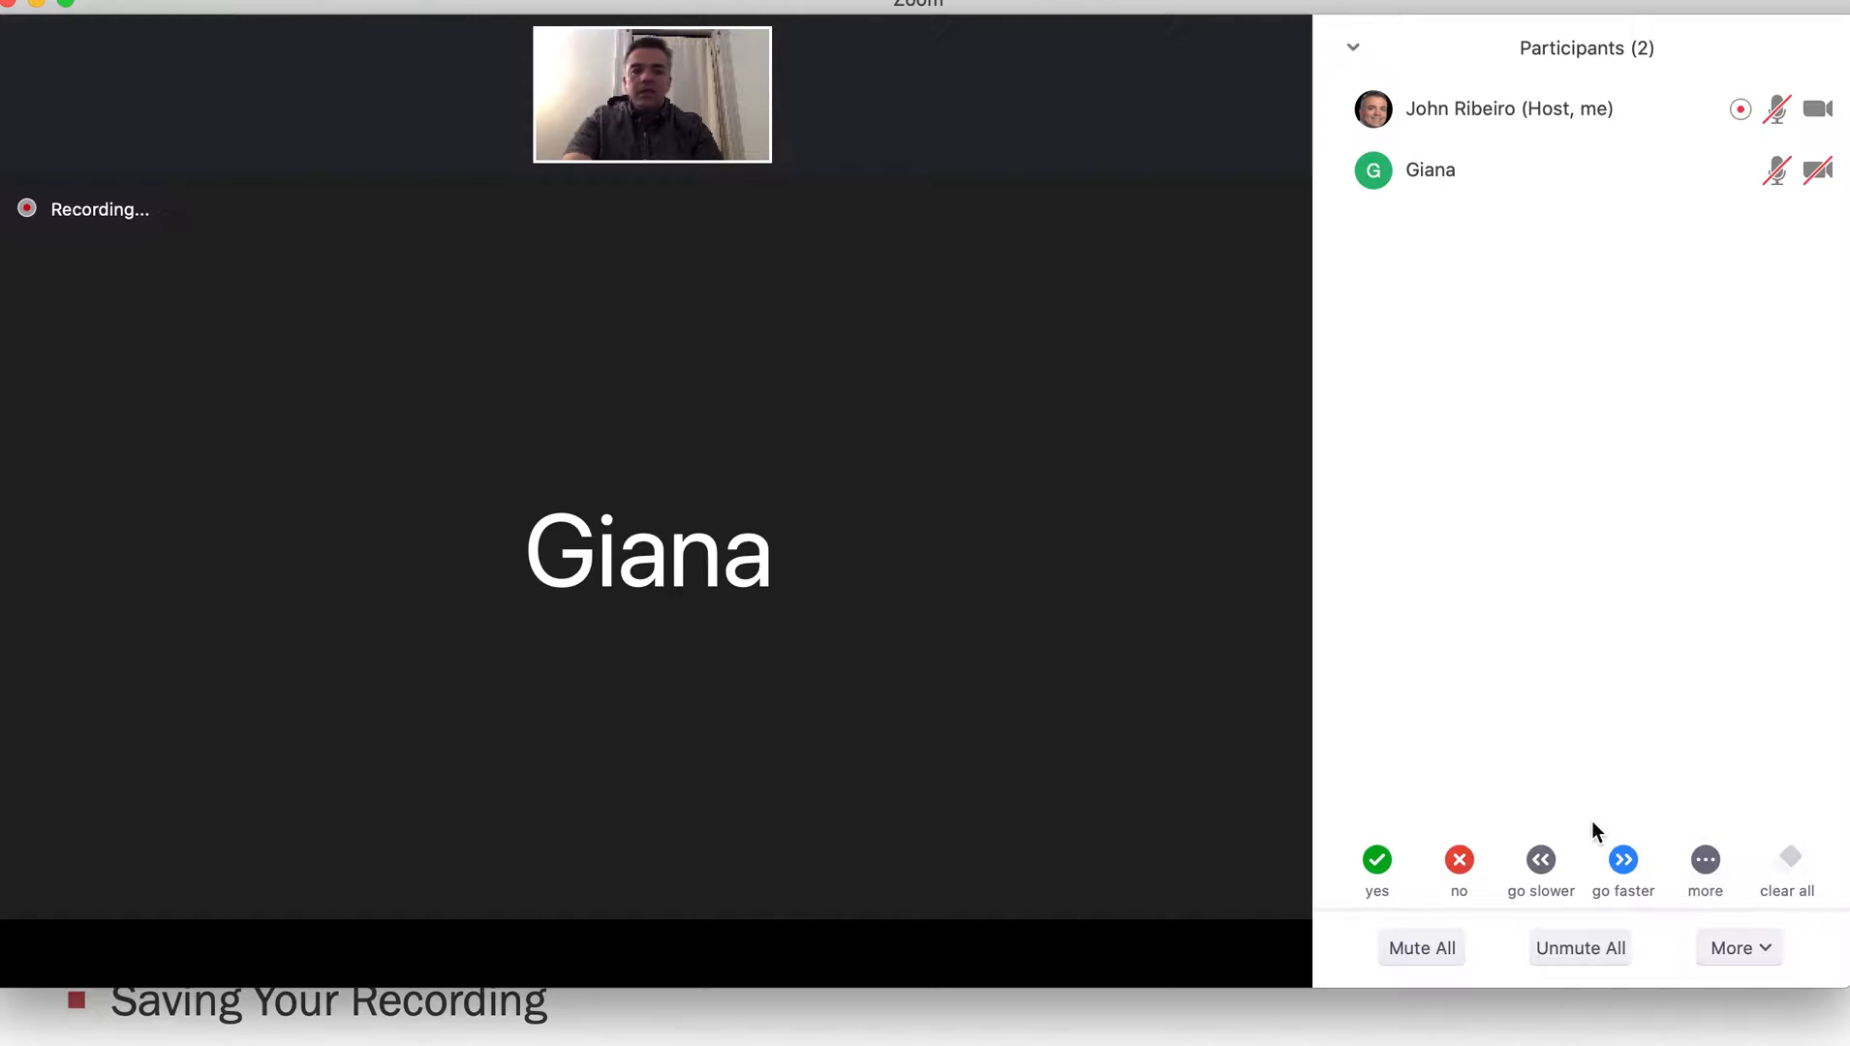
left_click(1706, 865)
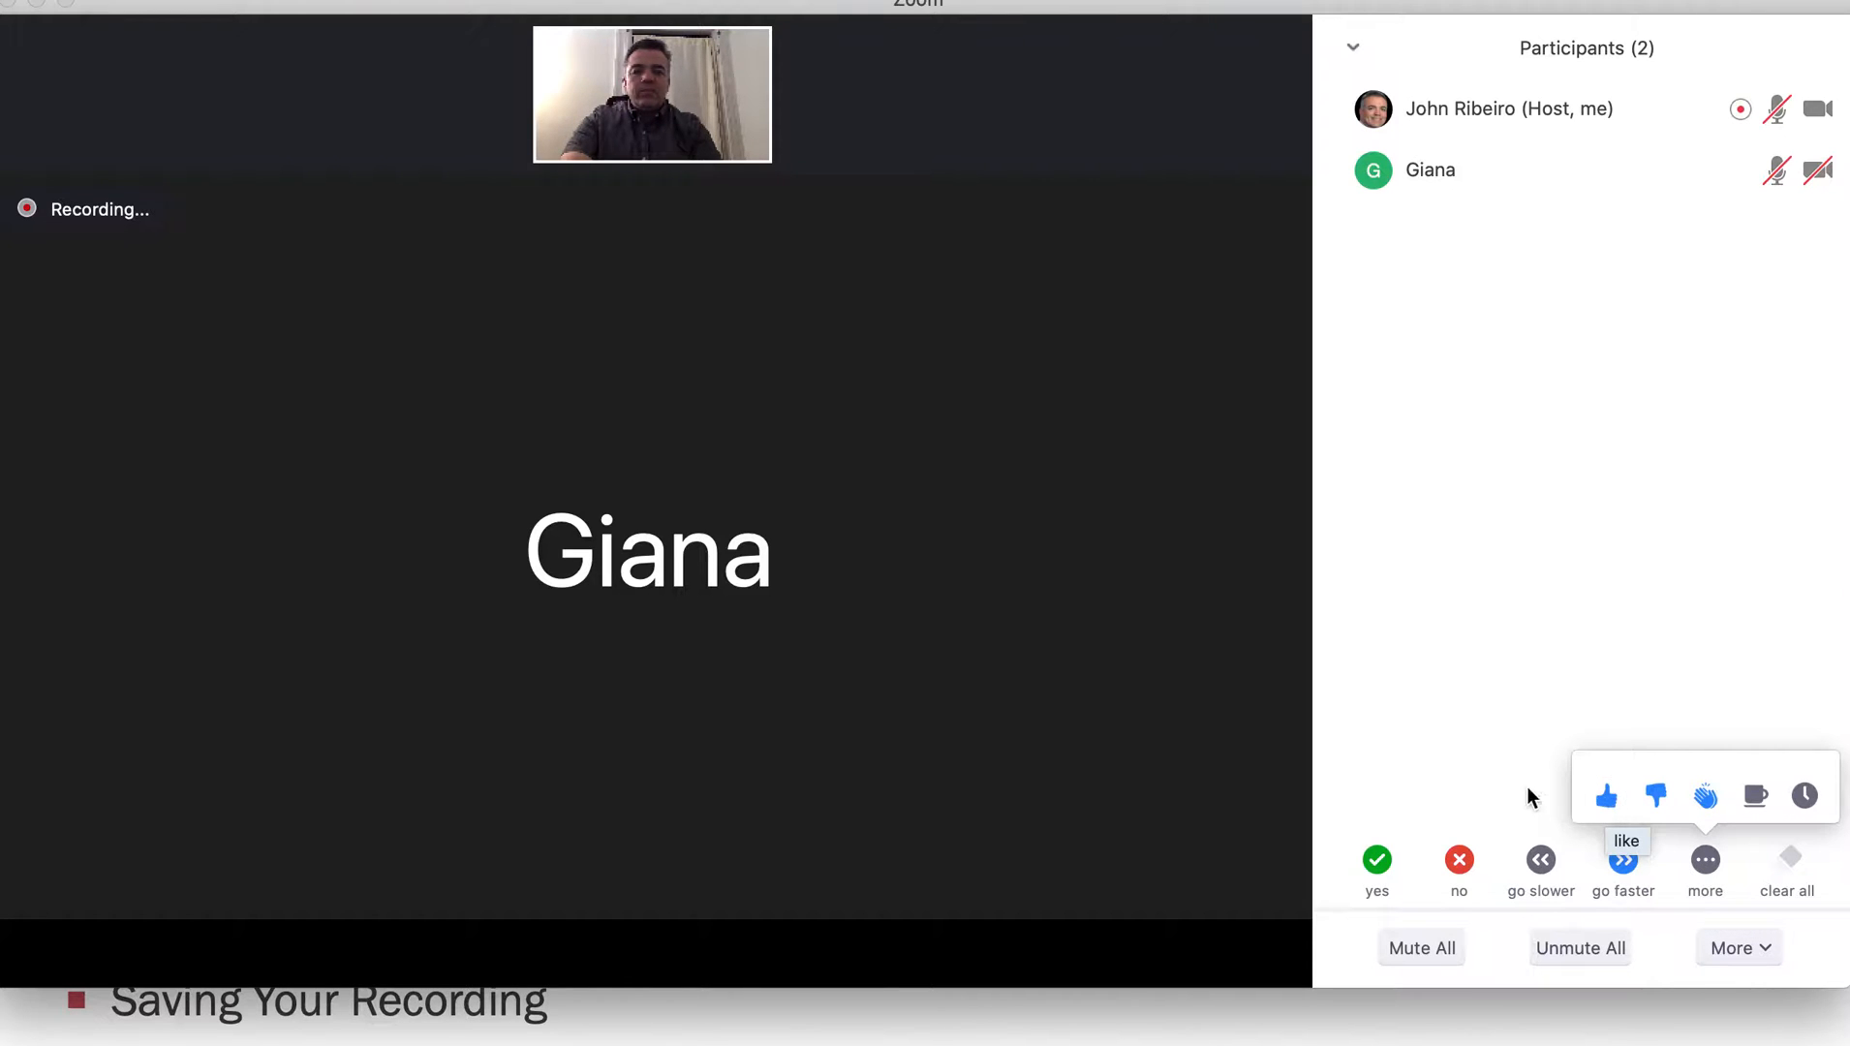
left_click(1498, 774)
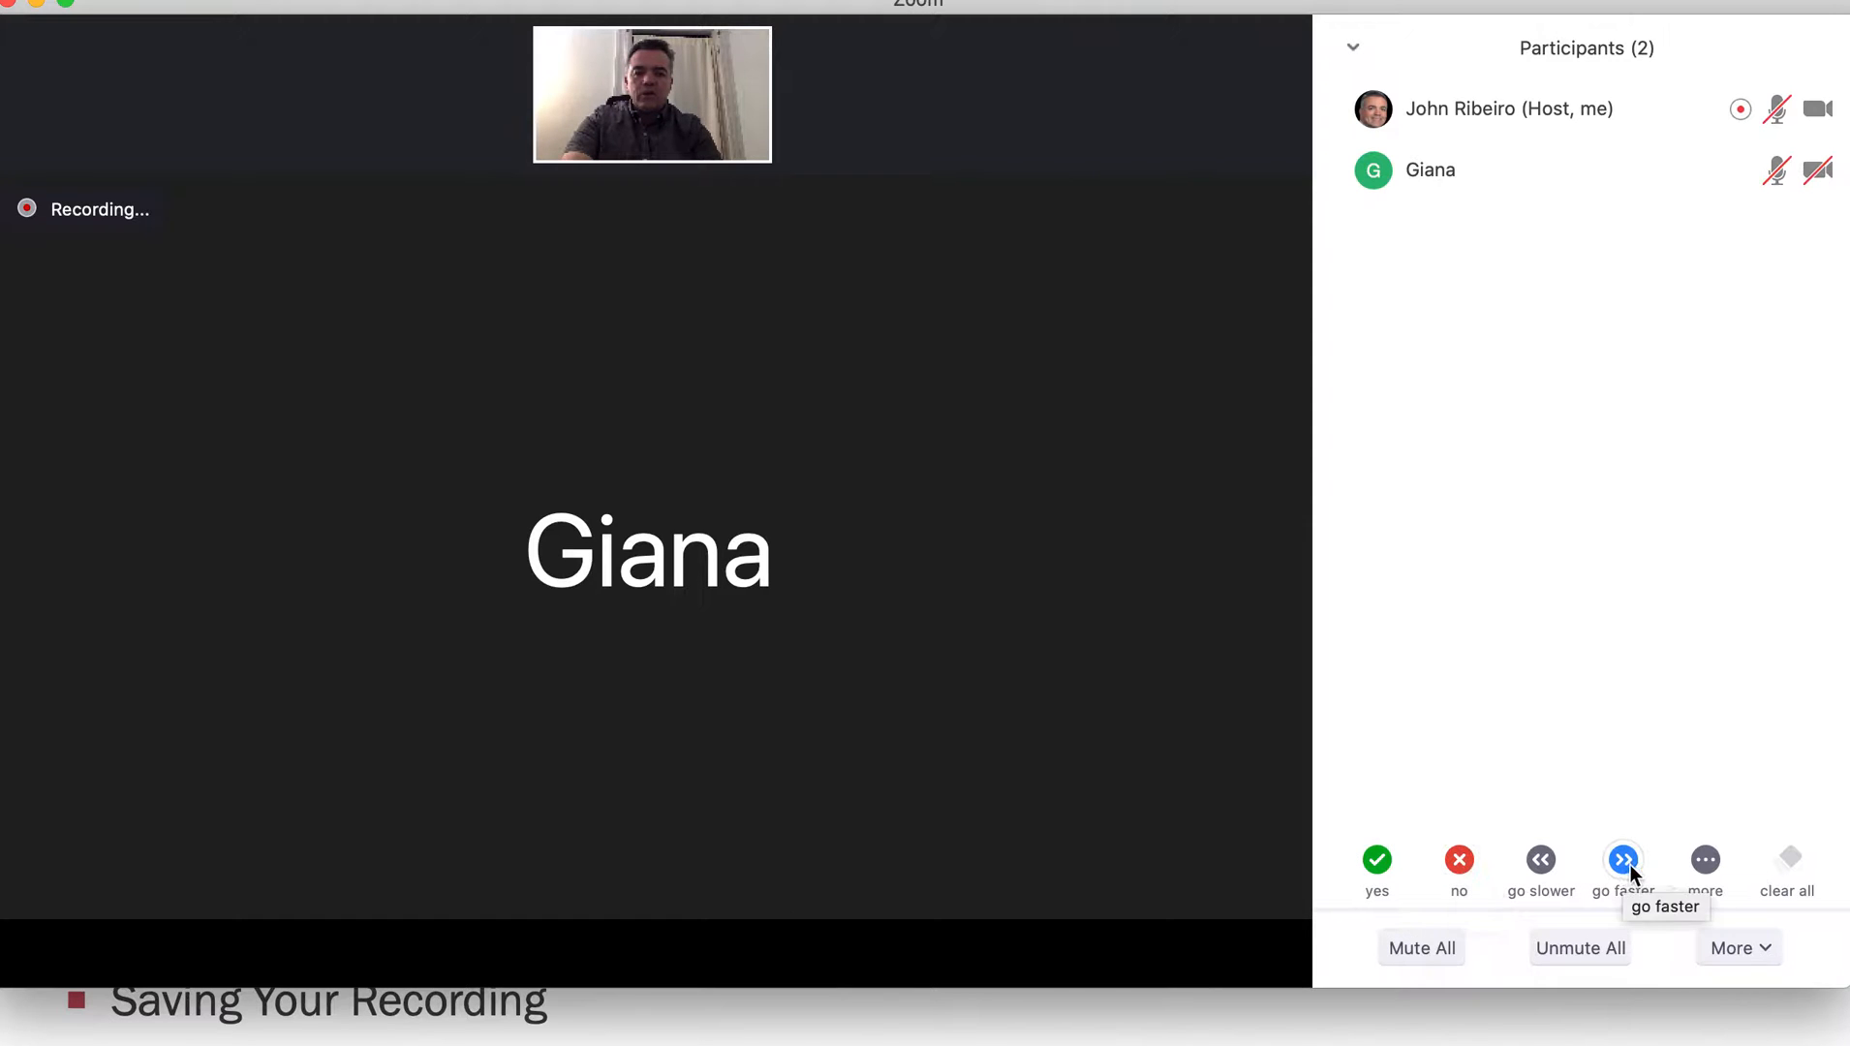
left_click(1706, 859)
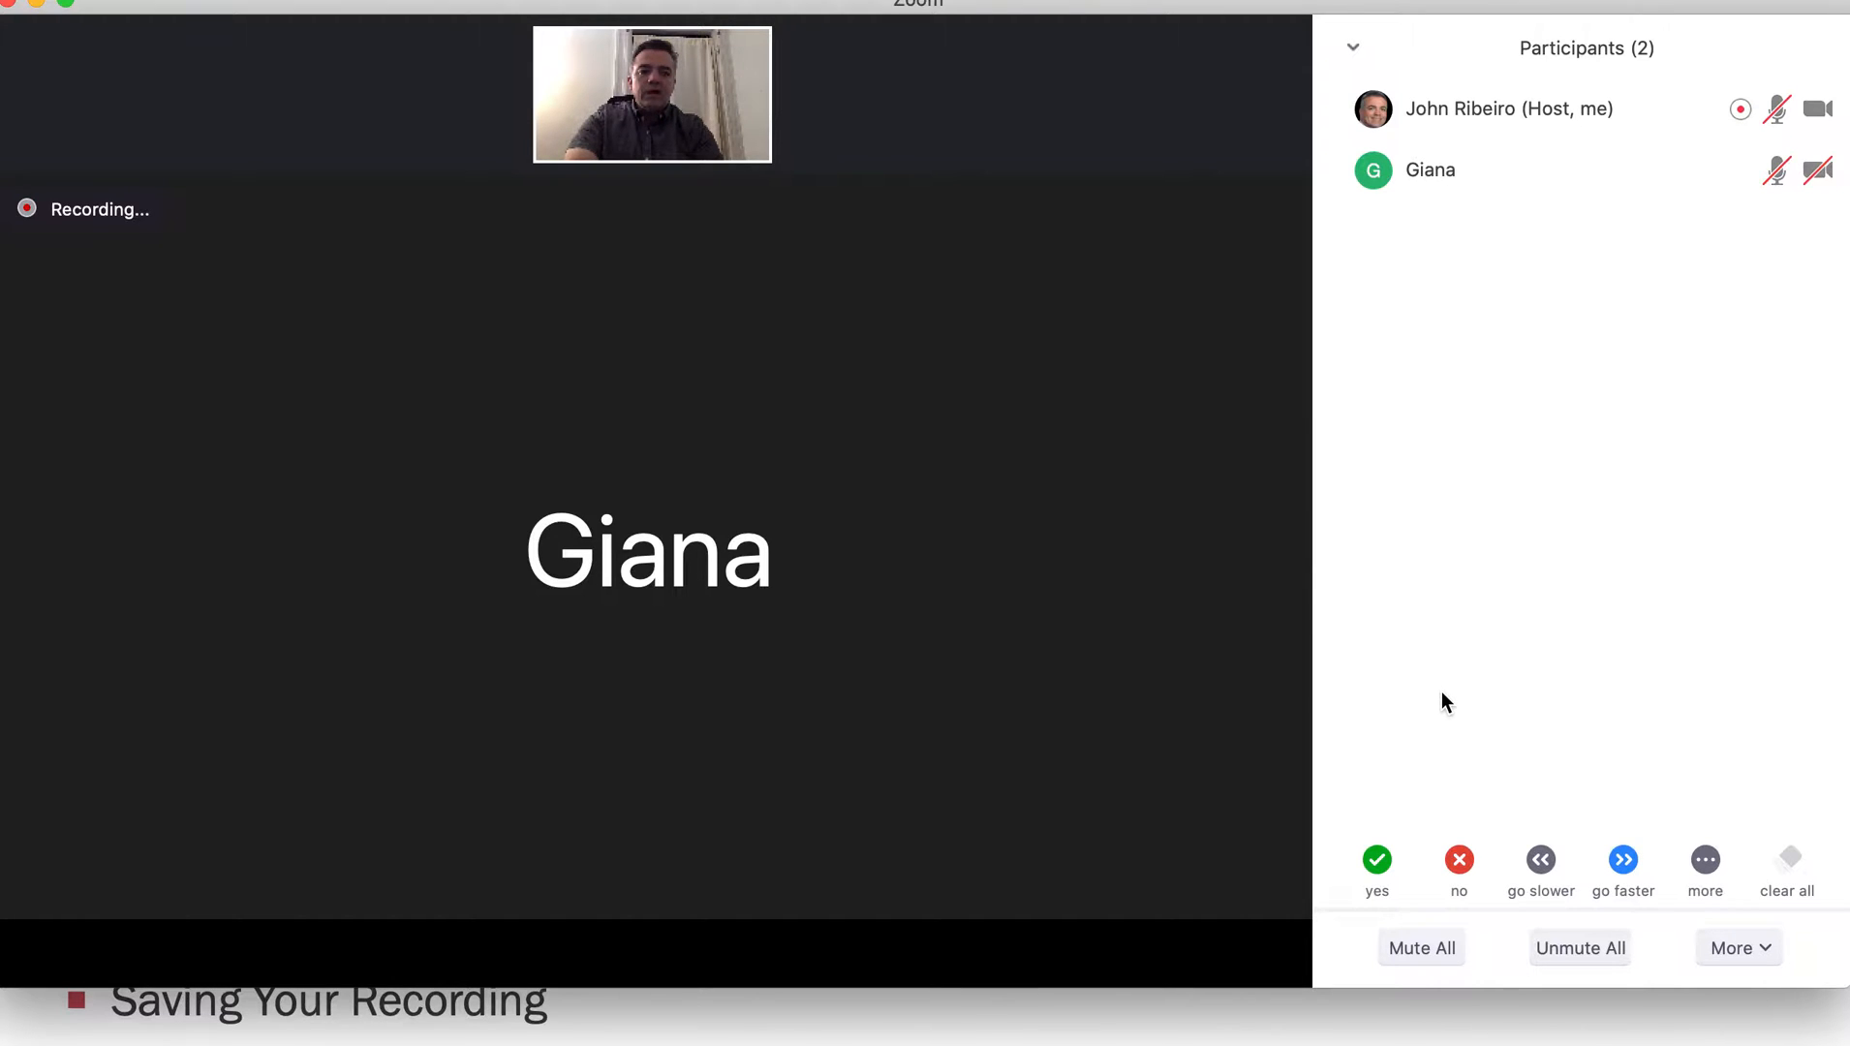
Step: Examine the host's management options for the admitted participant and dismiss them without choosing any
mouse_move(1734, 196)
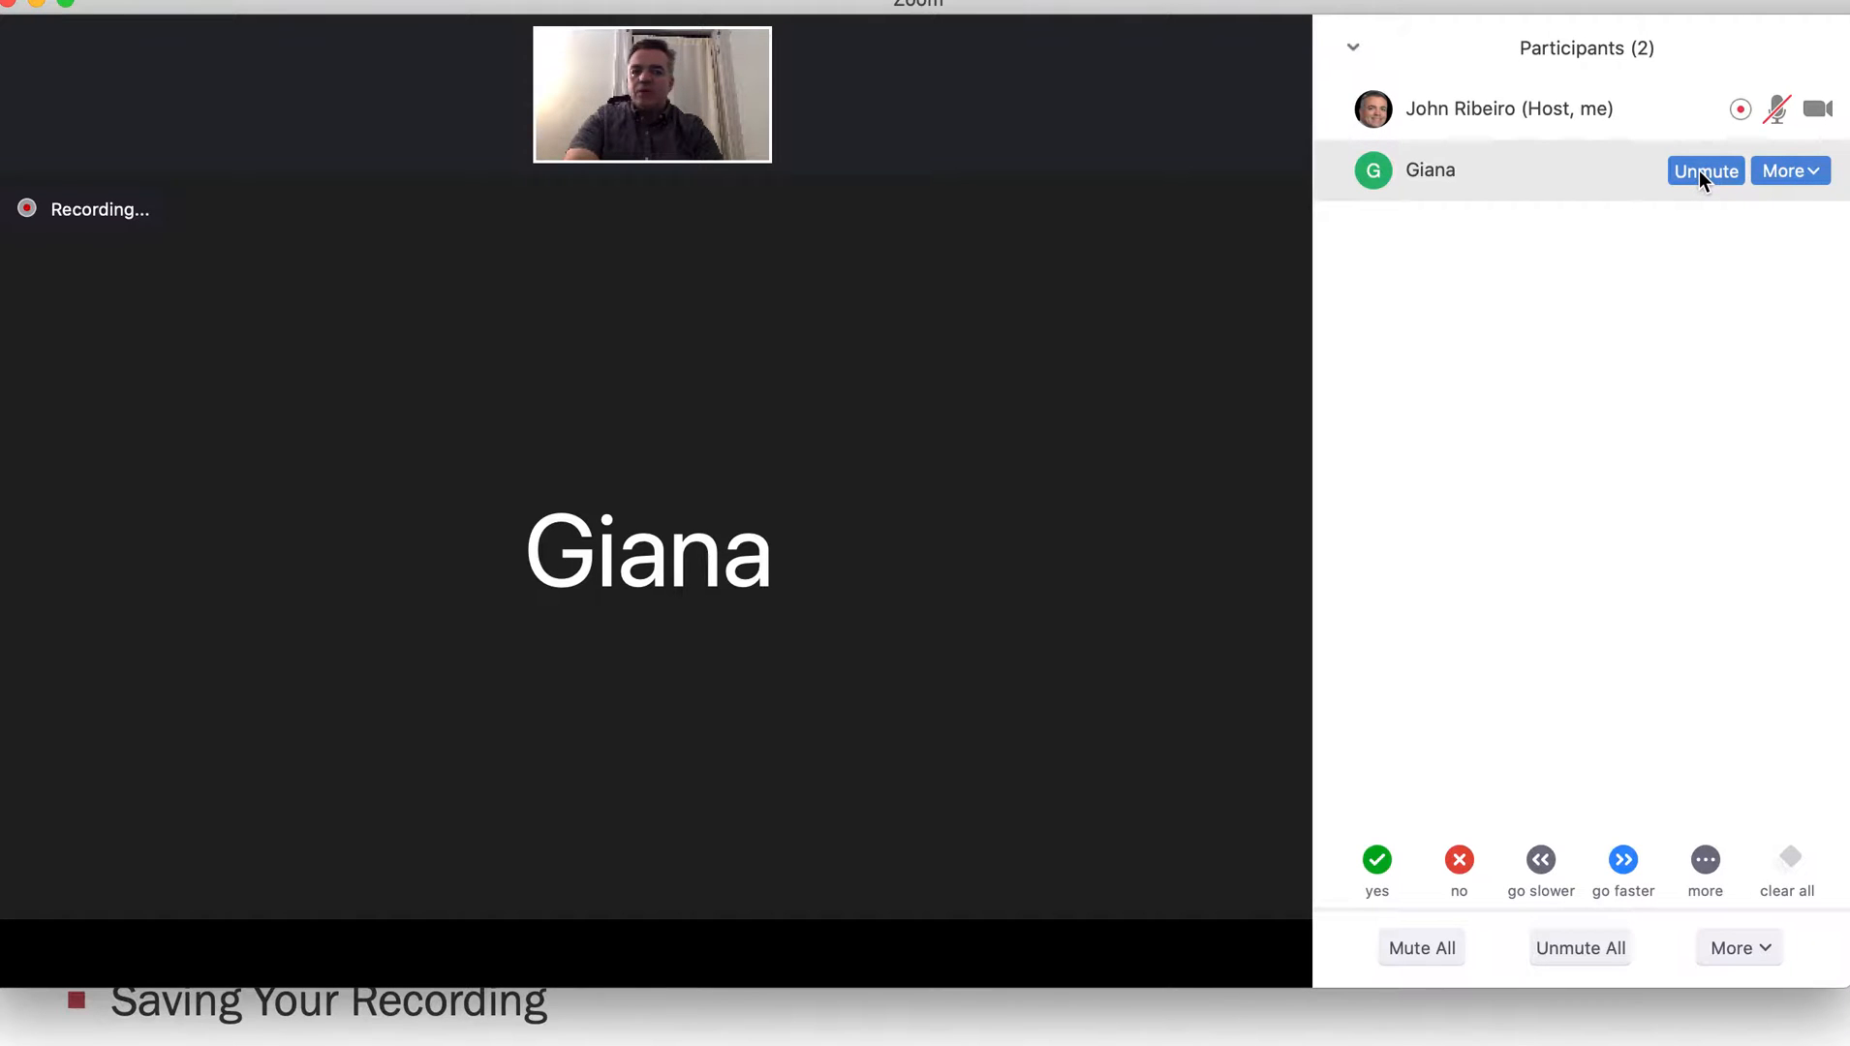
left_click(1809, 173)
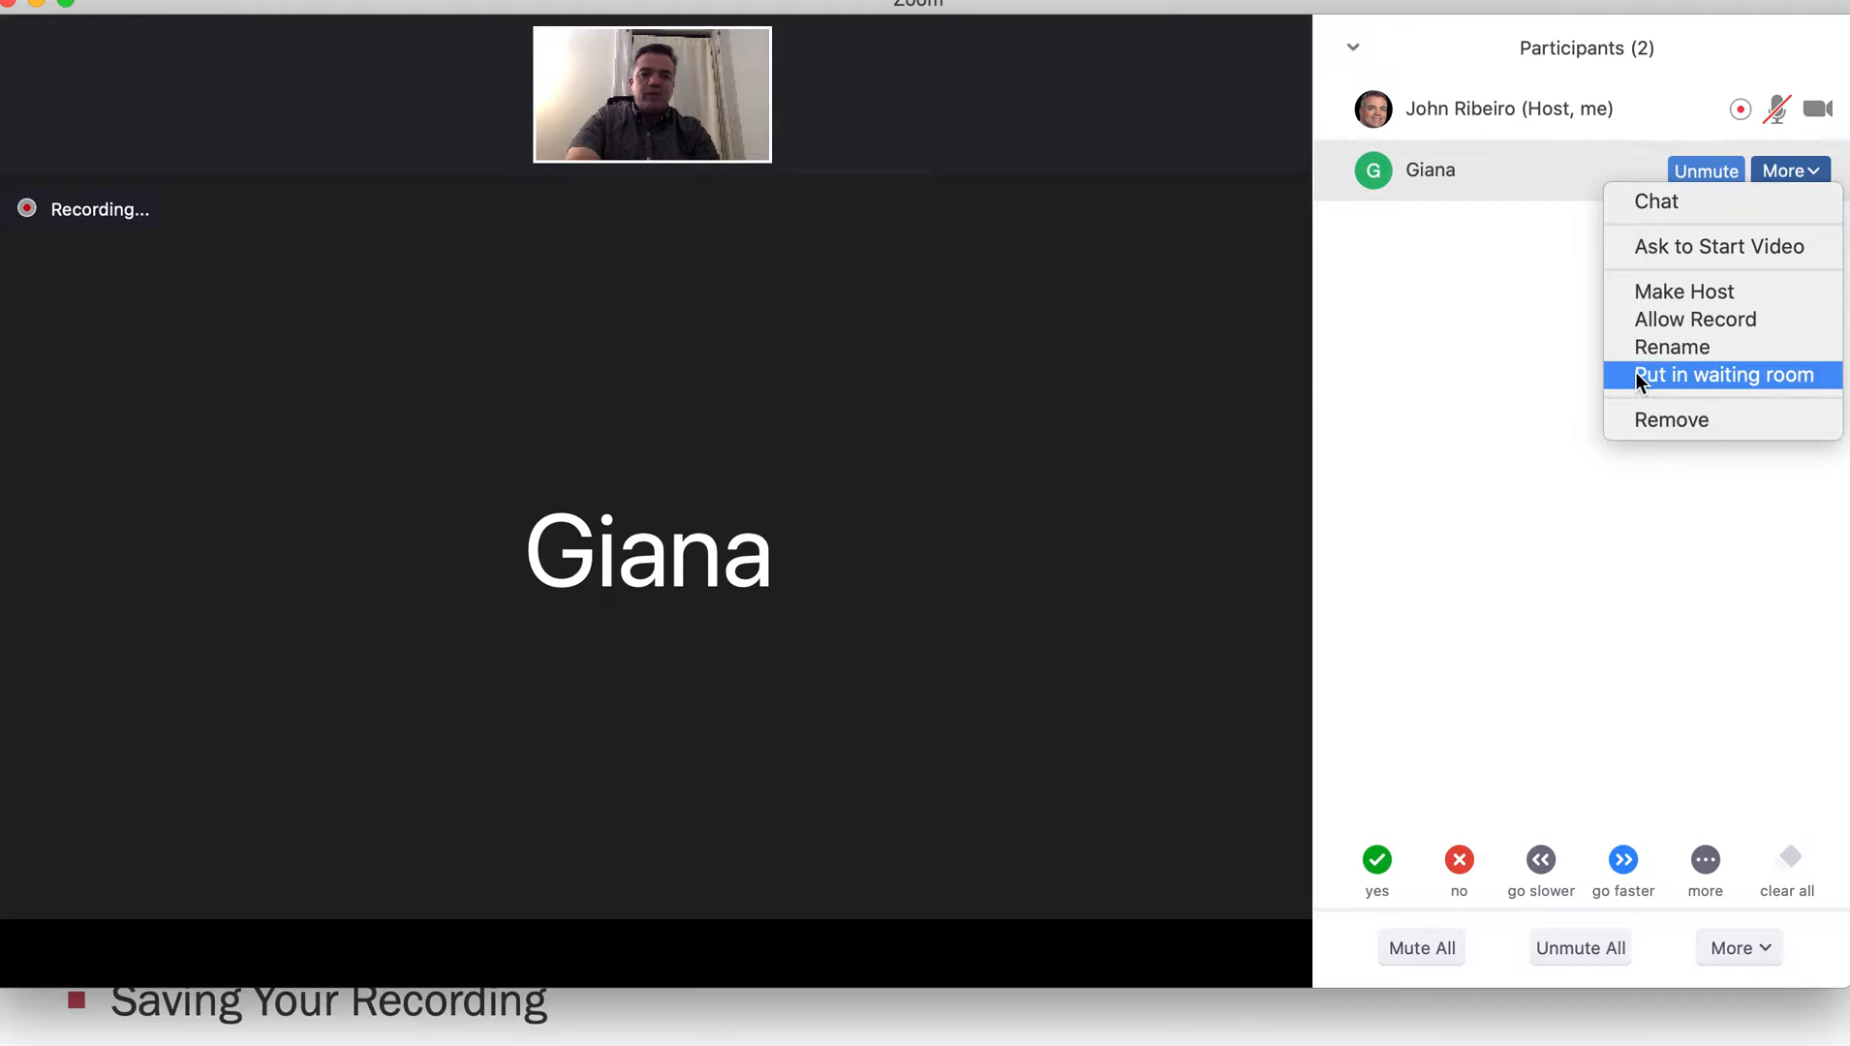
left_click(1489, 374)
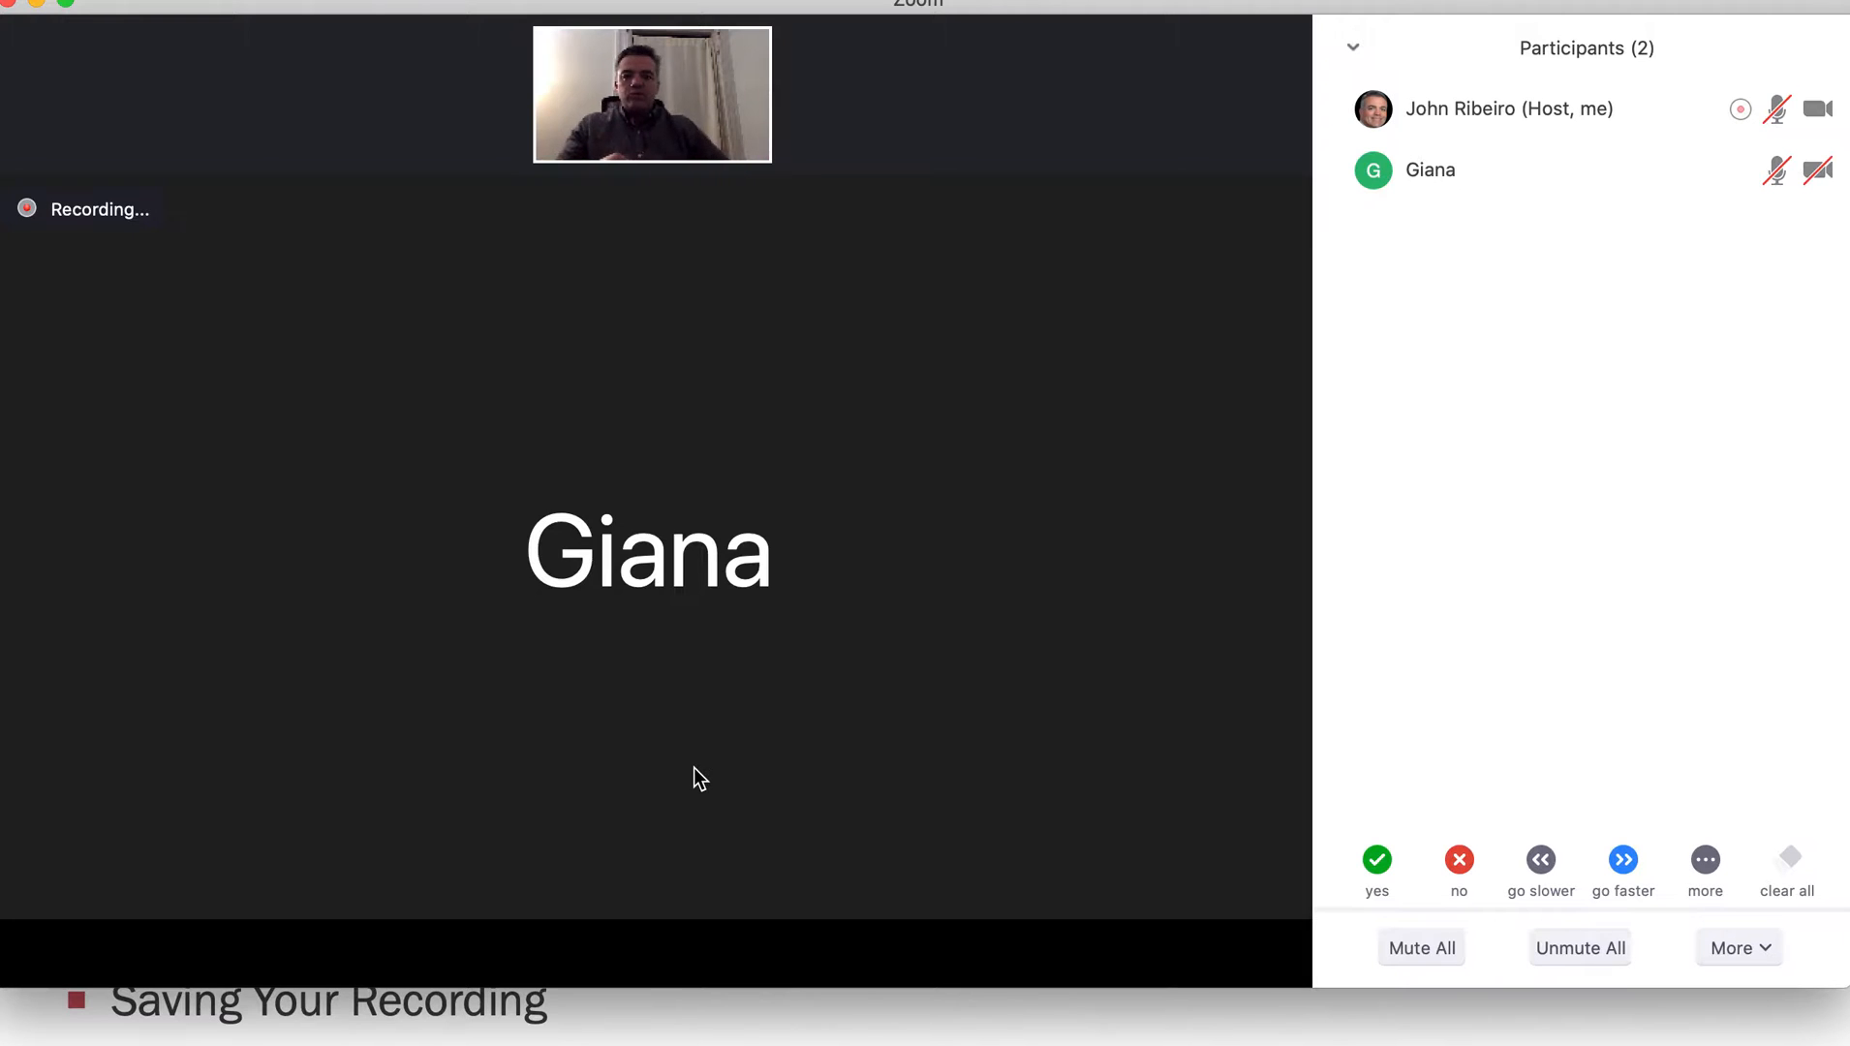
Step: Share the Preview window containing the French Revolution screenshot with the meeting participants
mouse_move(714, 824)
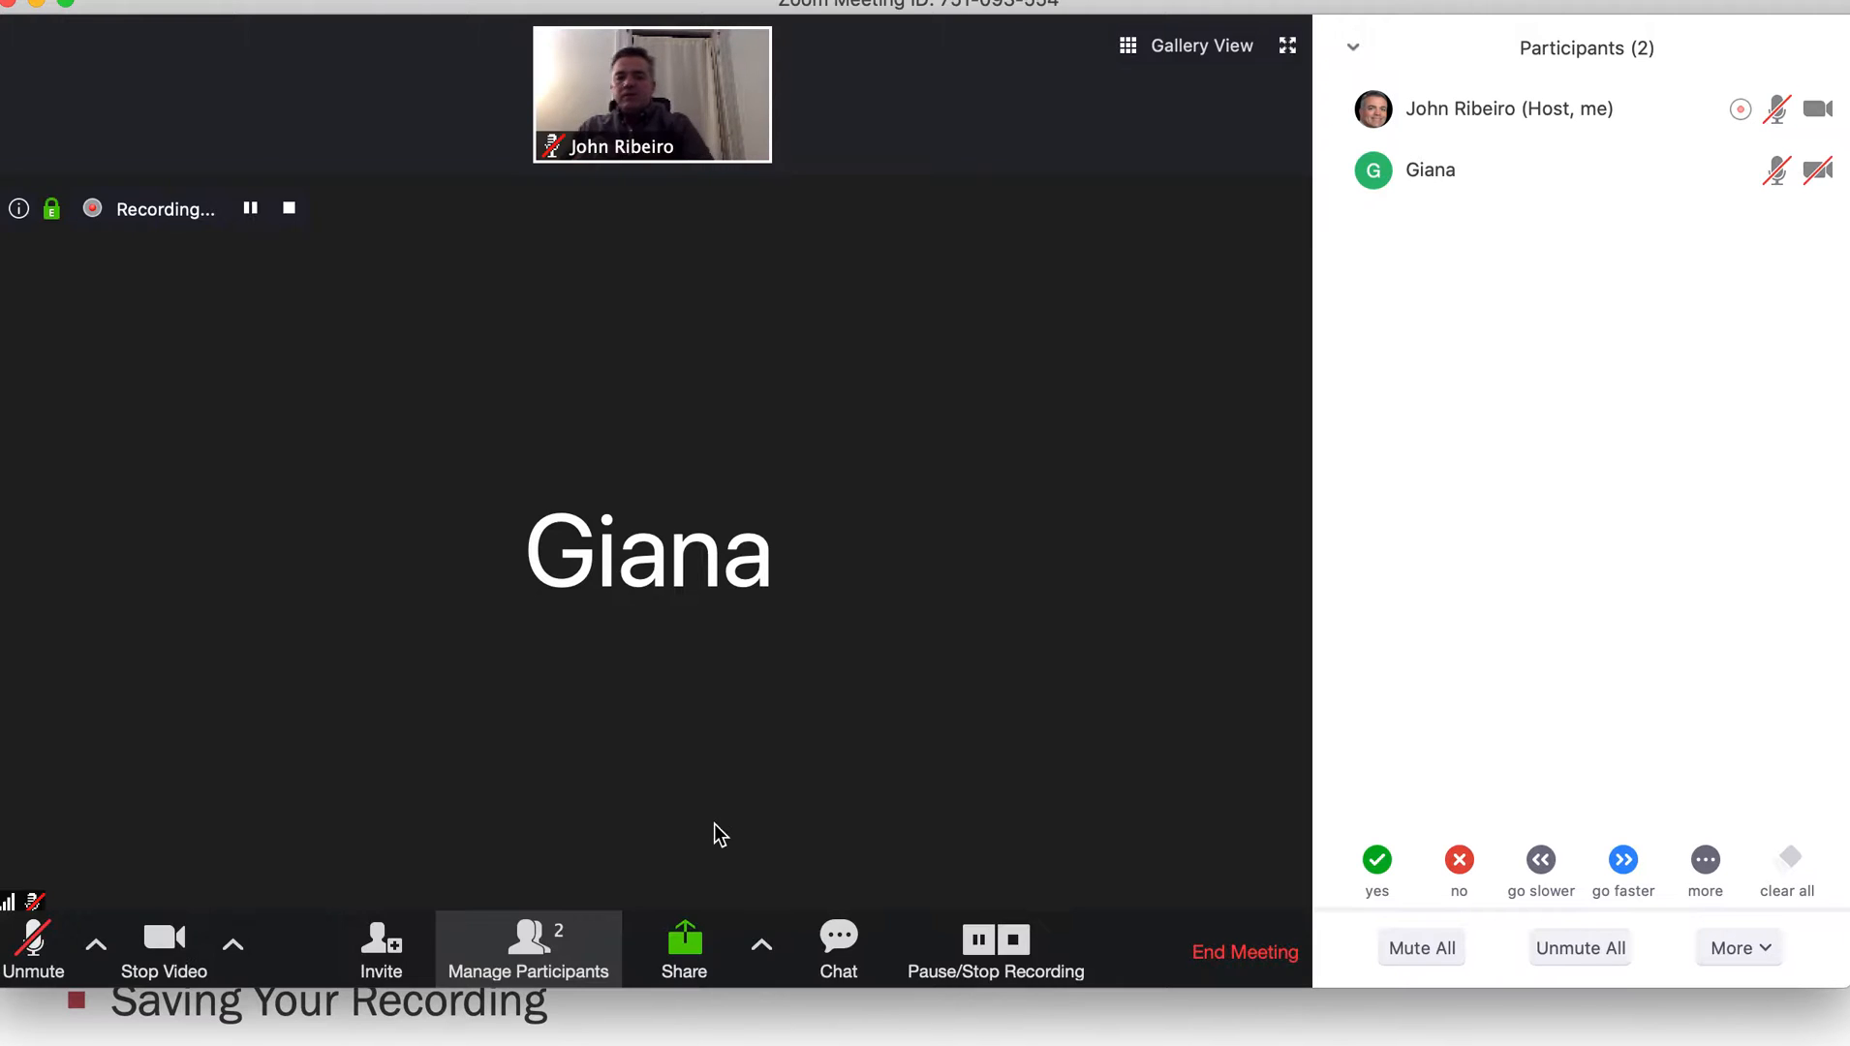
left_click(687, 944)
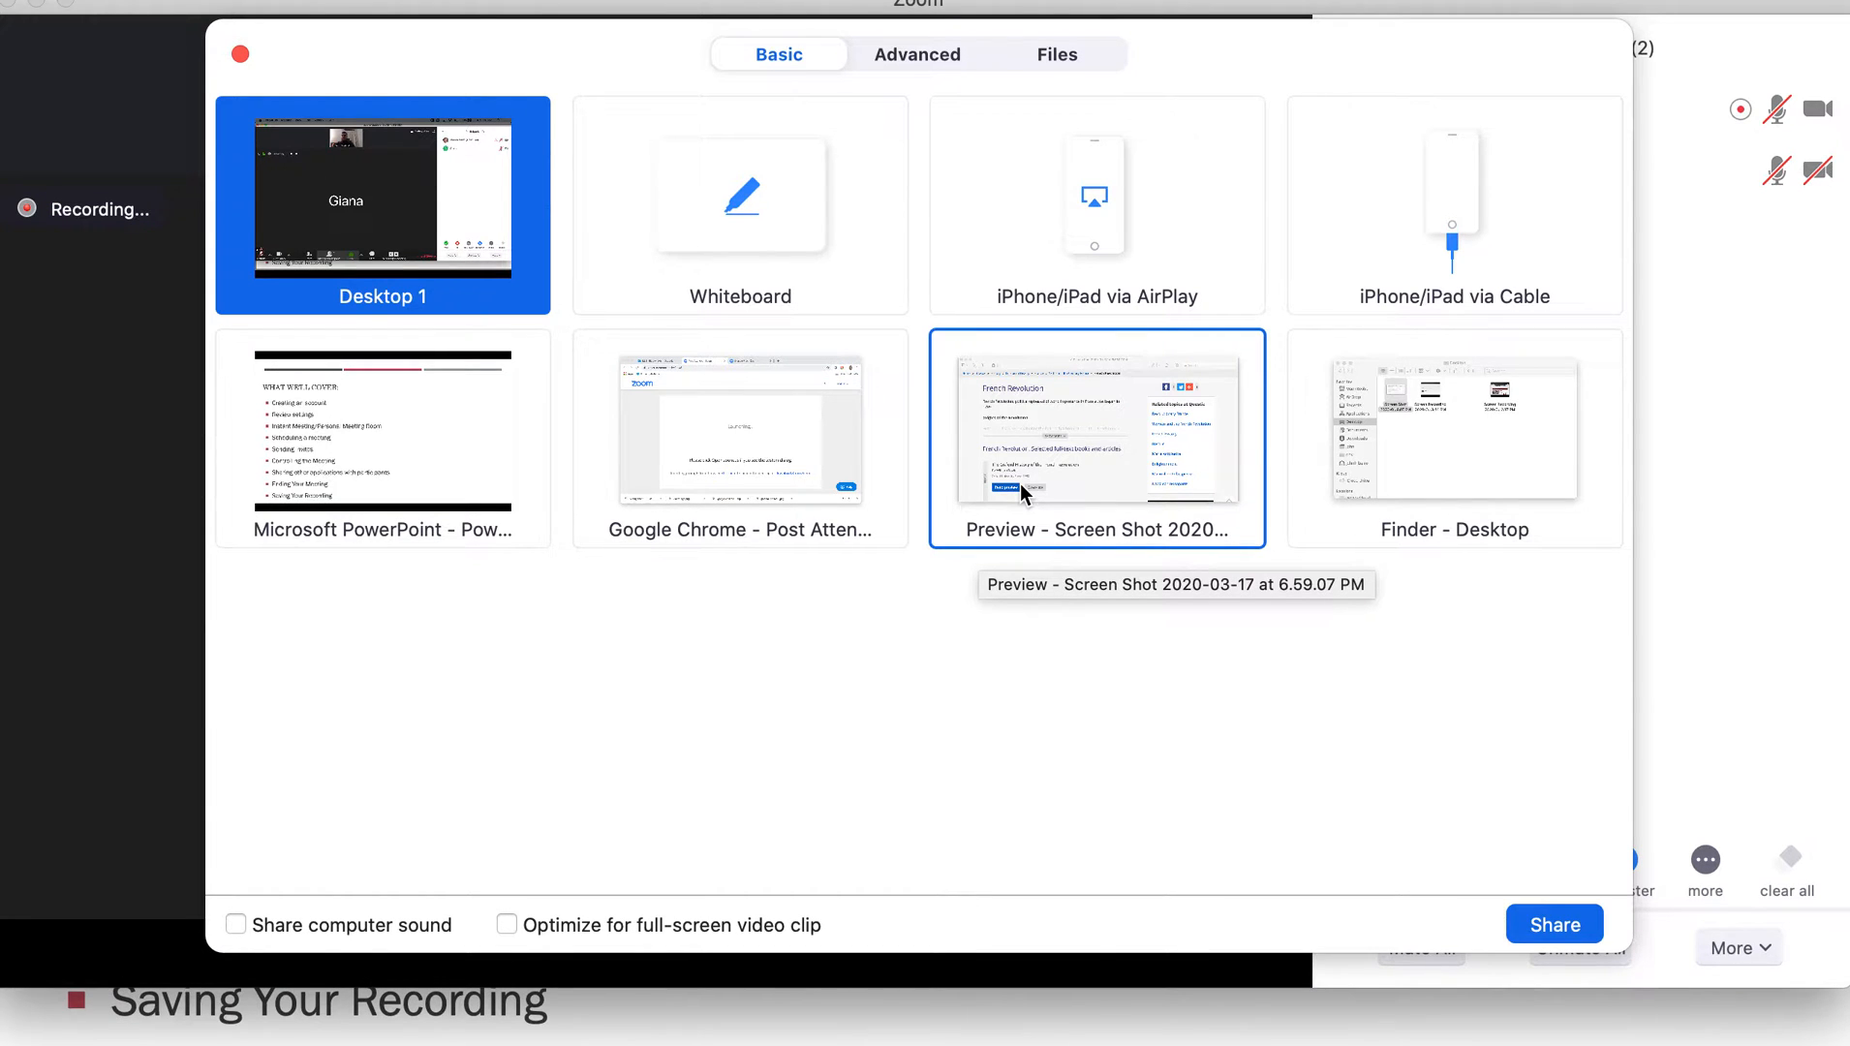
left_click(1068, 452)
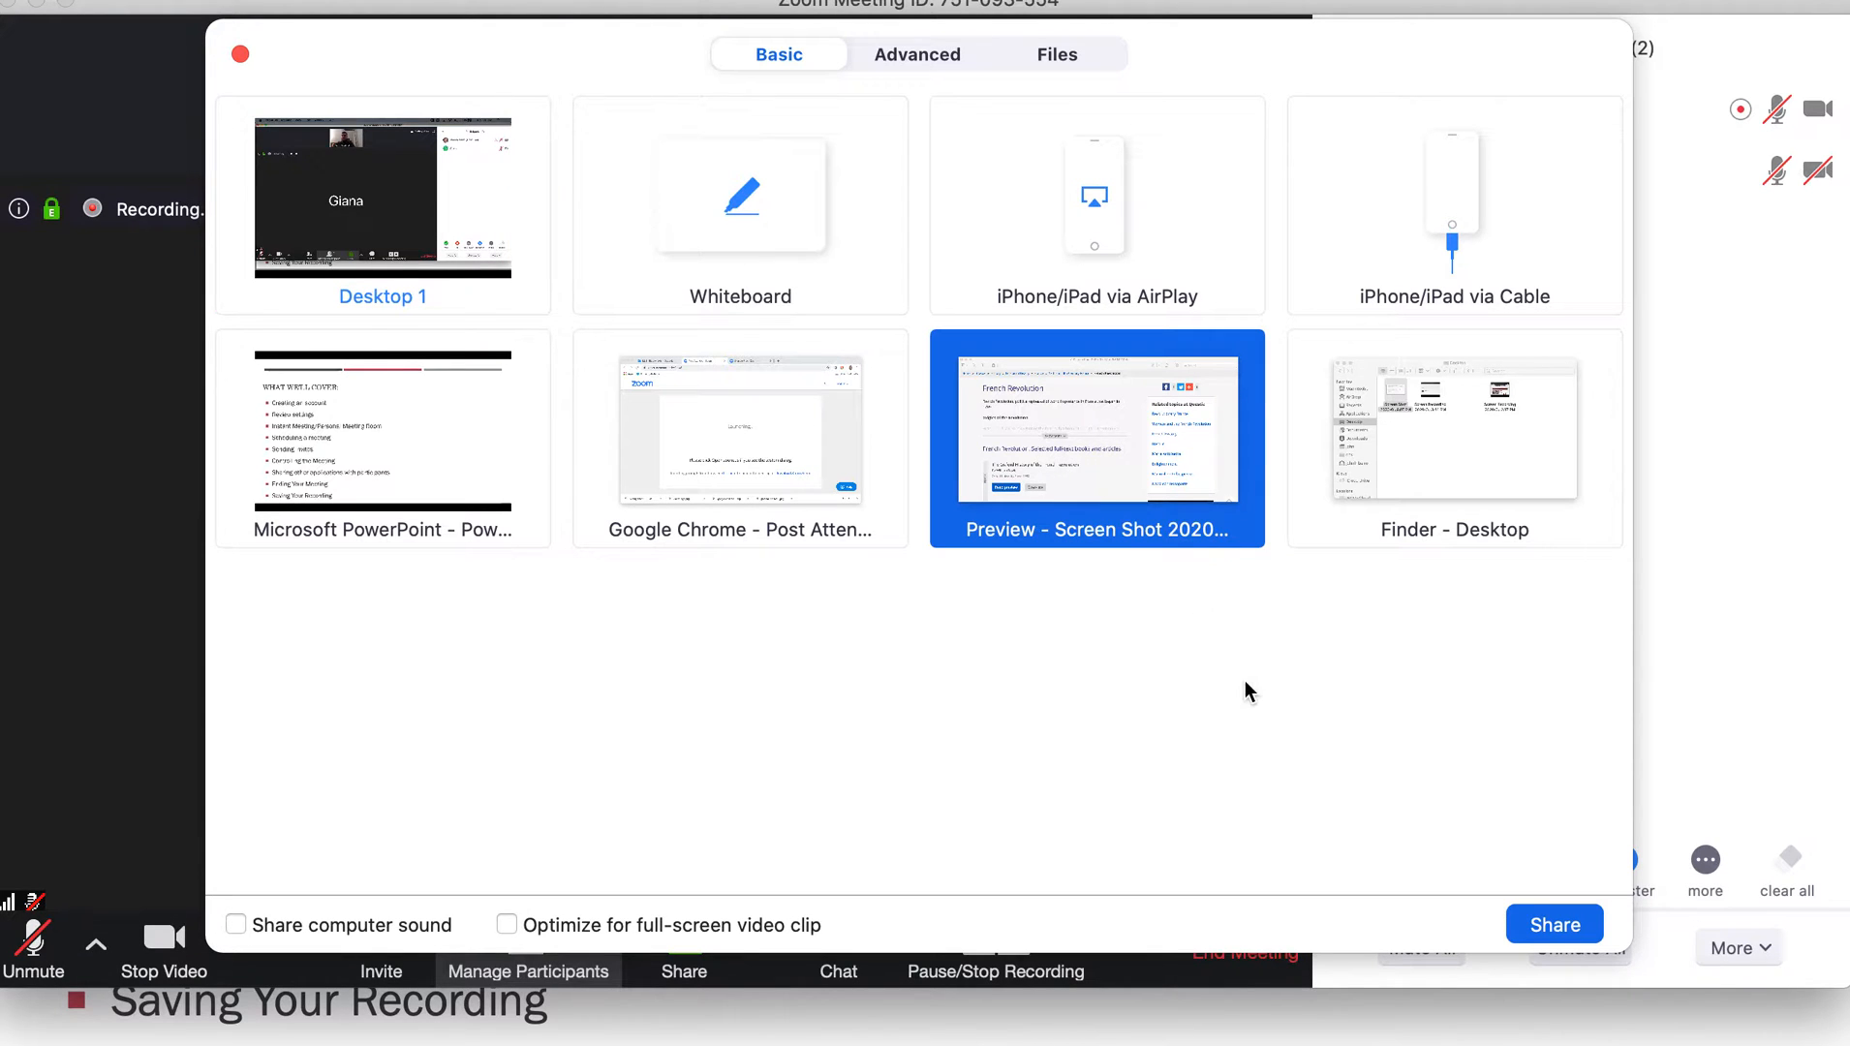
left_click(1556, 928)
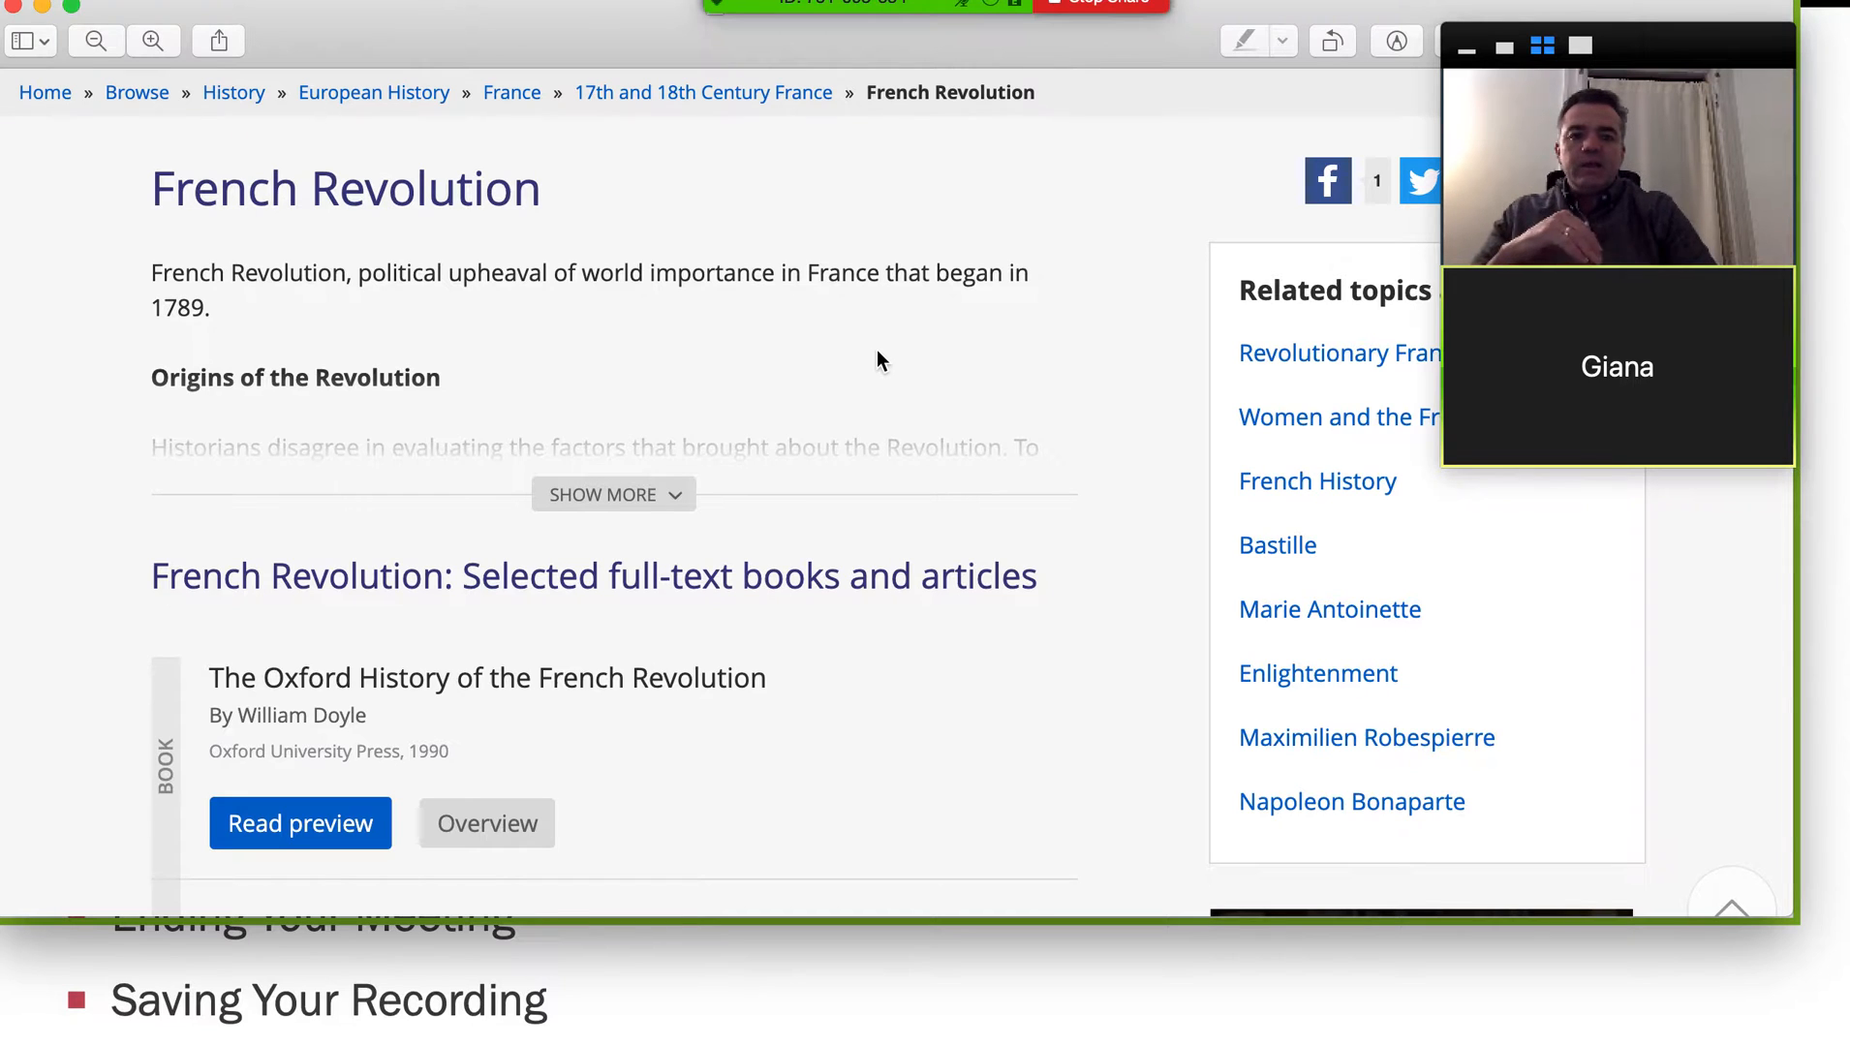
Step: Reveal the meeting controls over the shared Preview window and stop the screen share
mouse_move(1470, 158)
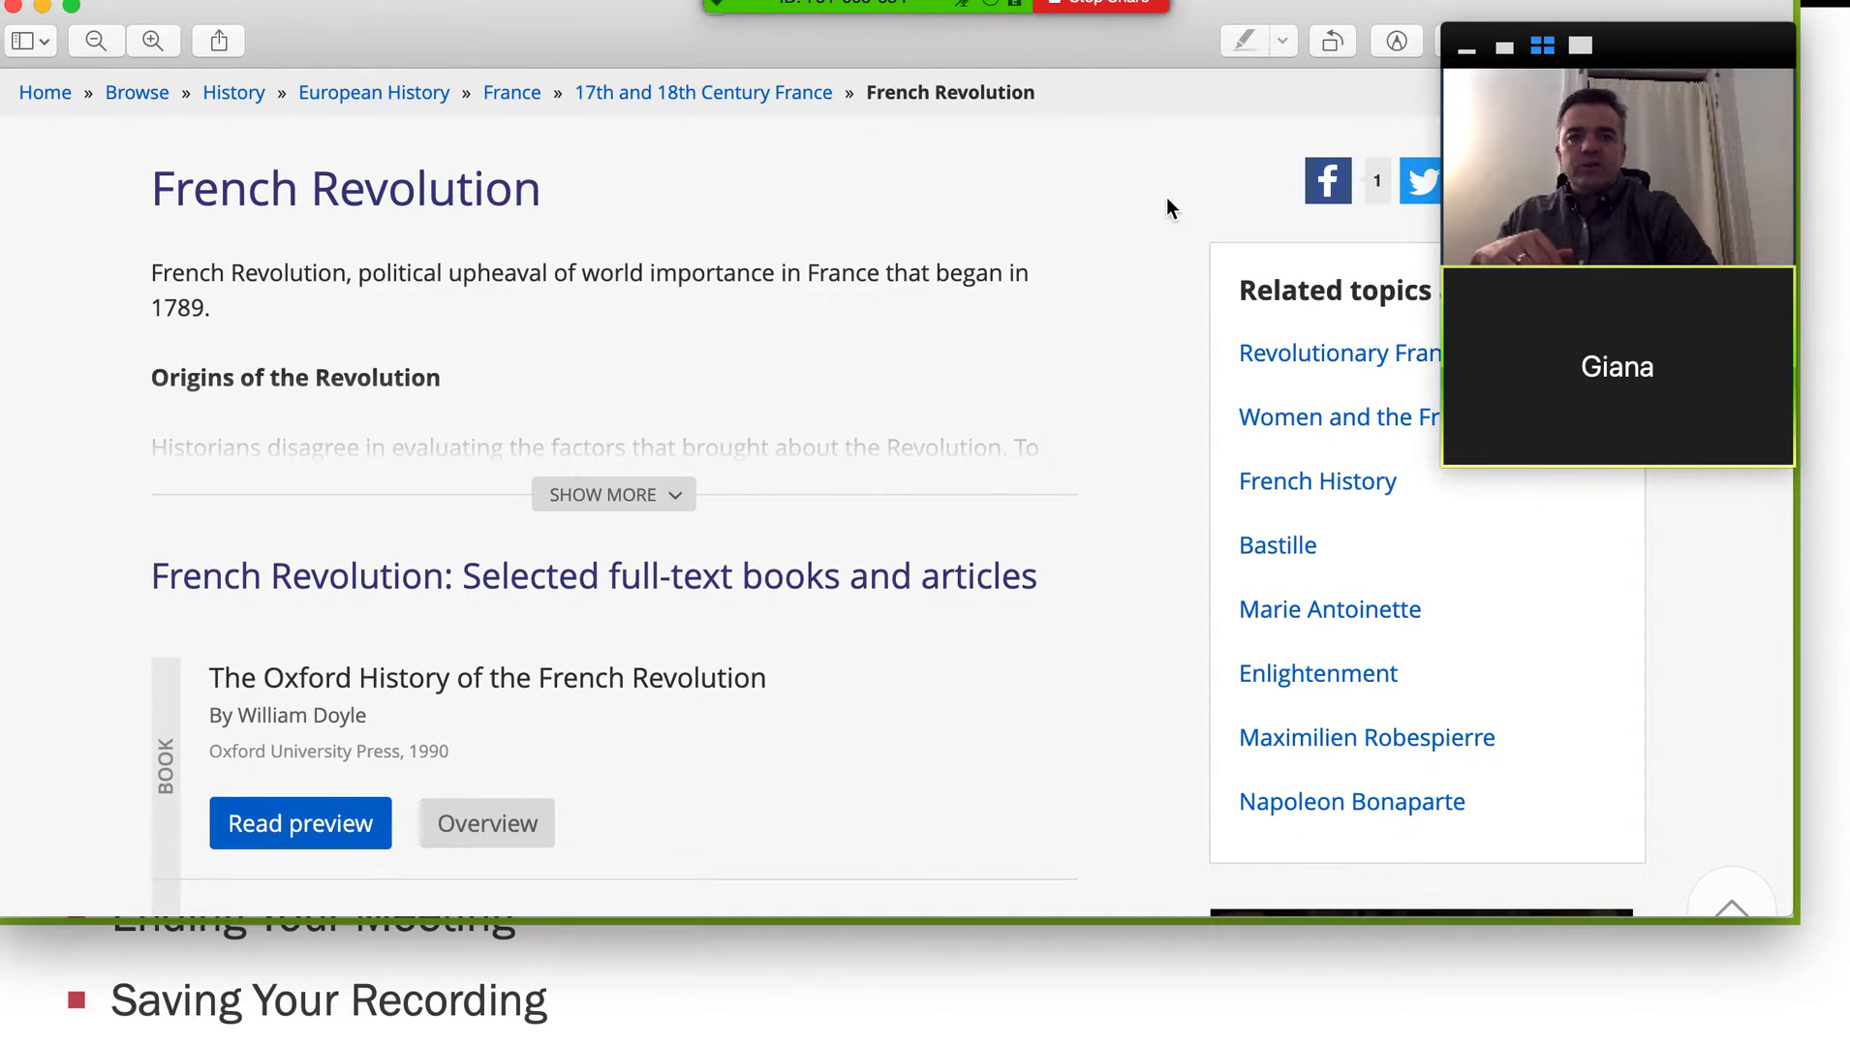
mouse_move(925, 10)
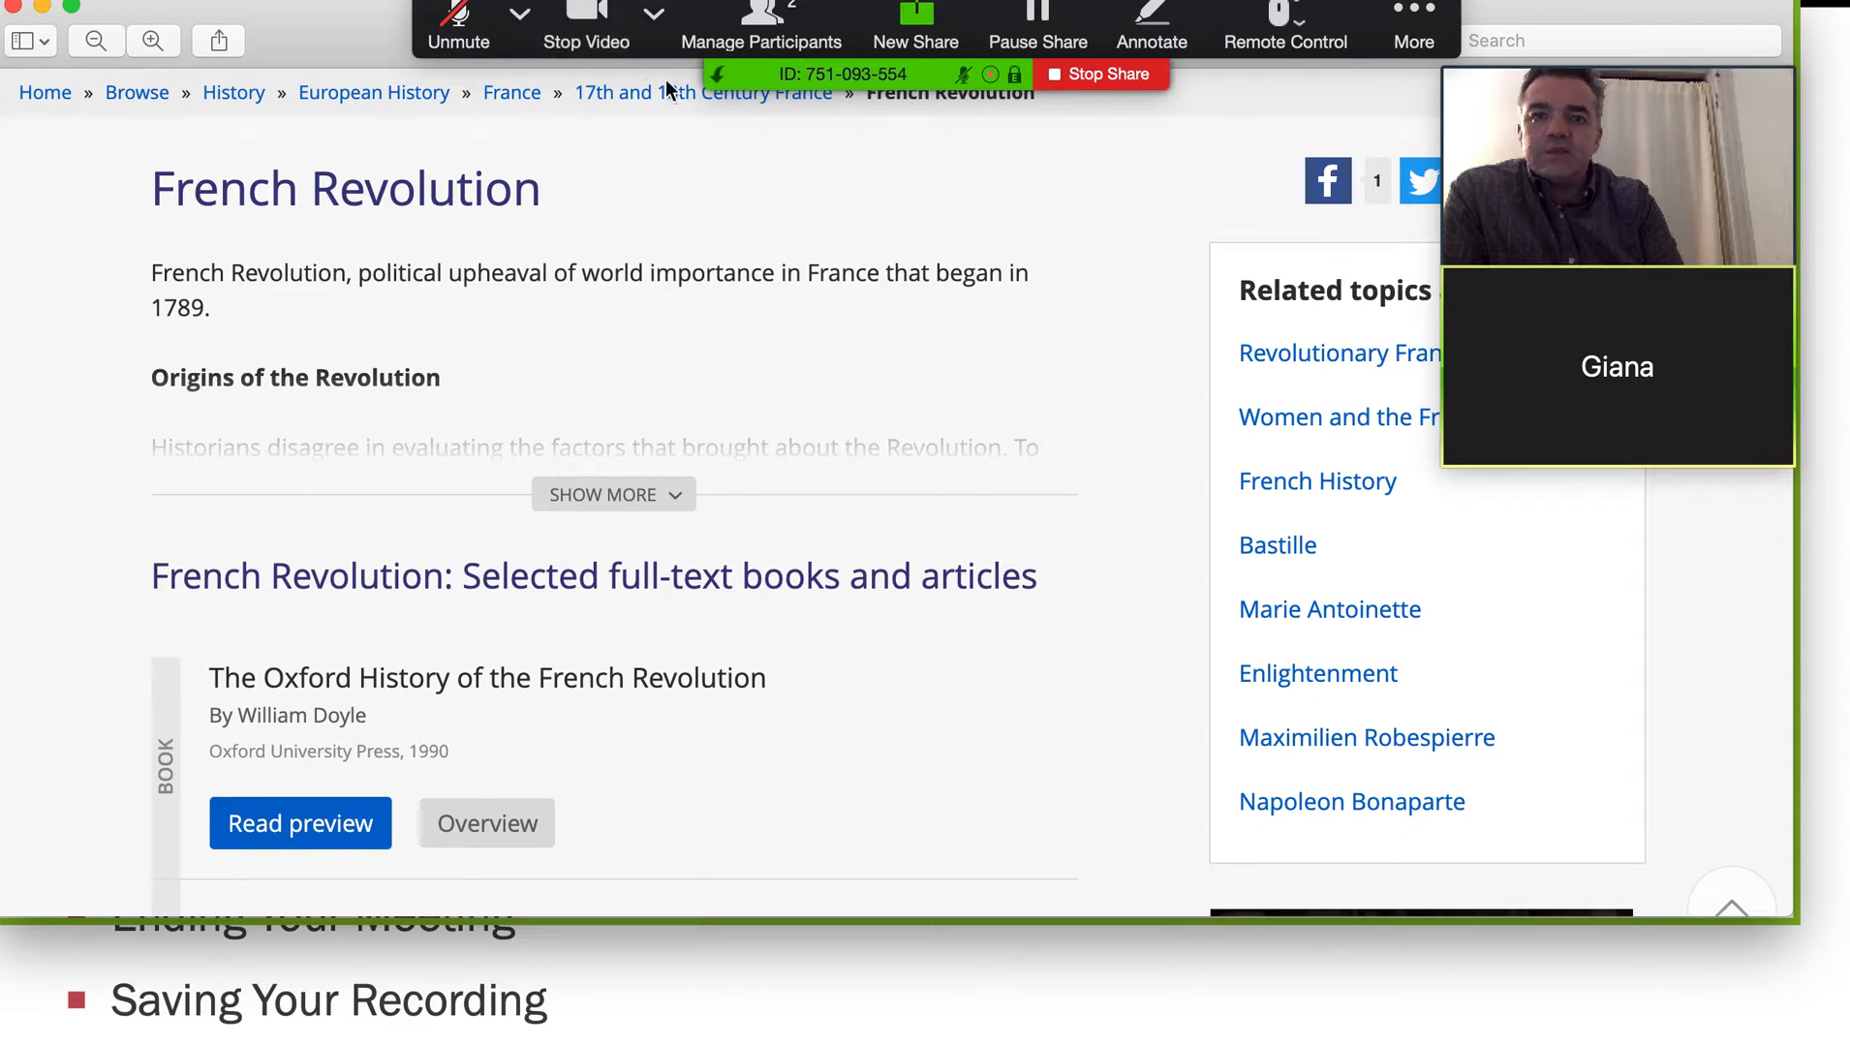
left_click(1084, 82)
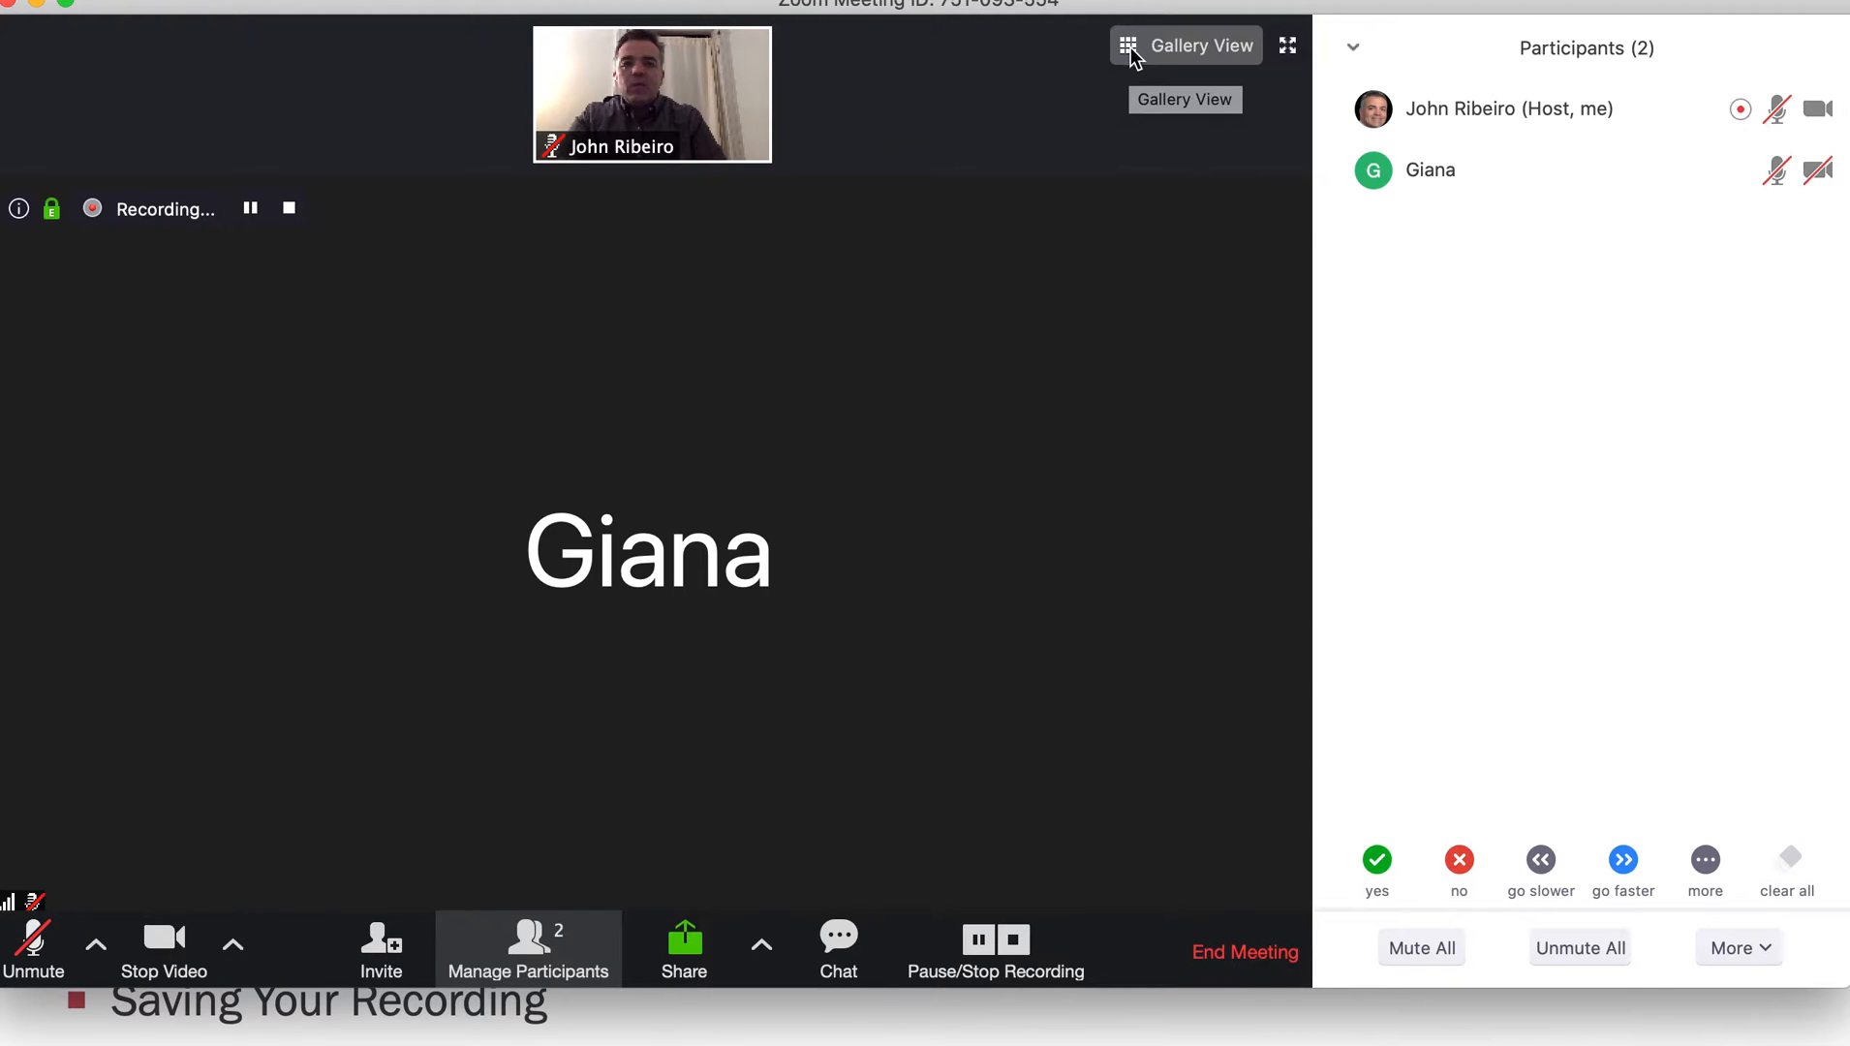
Step: Switch the meeting layout to Gallery View and back to Speaker View
left_click(1131, 50)
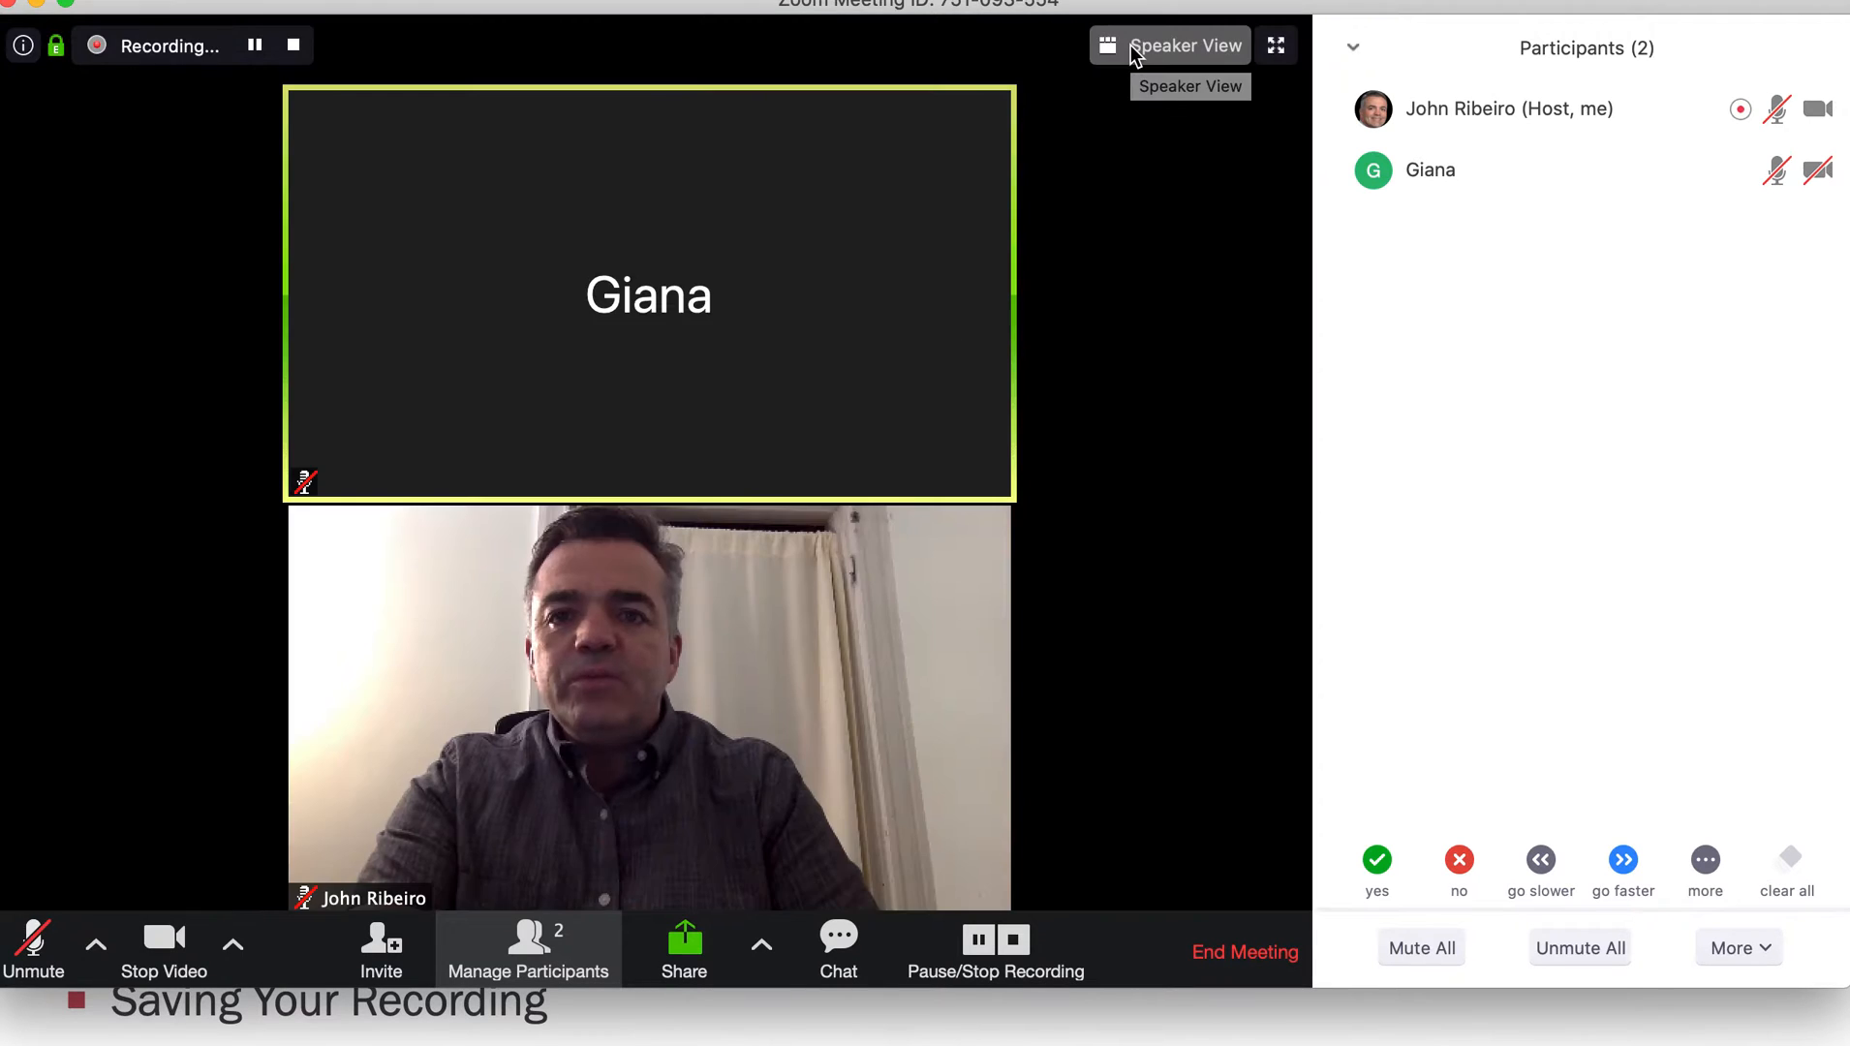
mouse_move(999, 330)
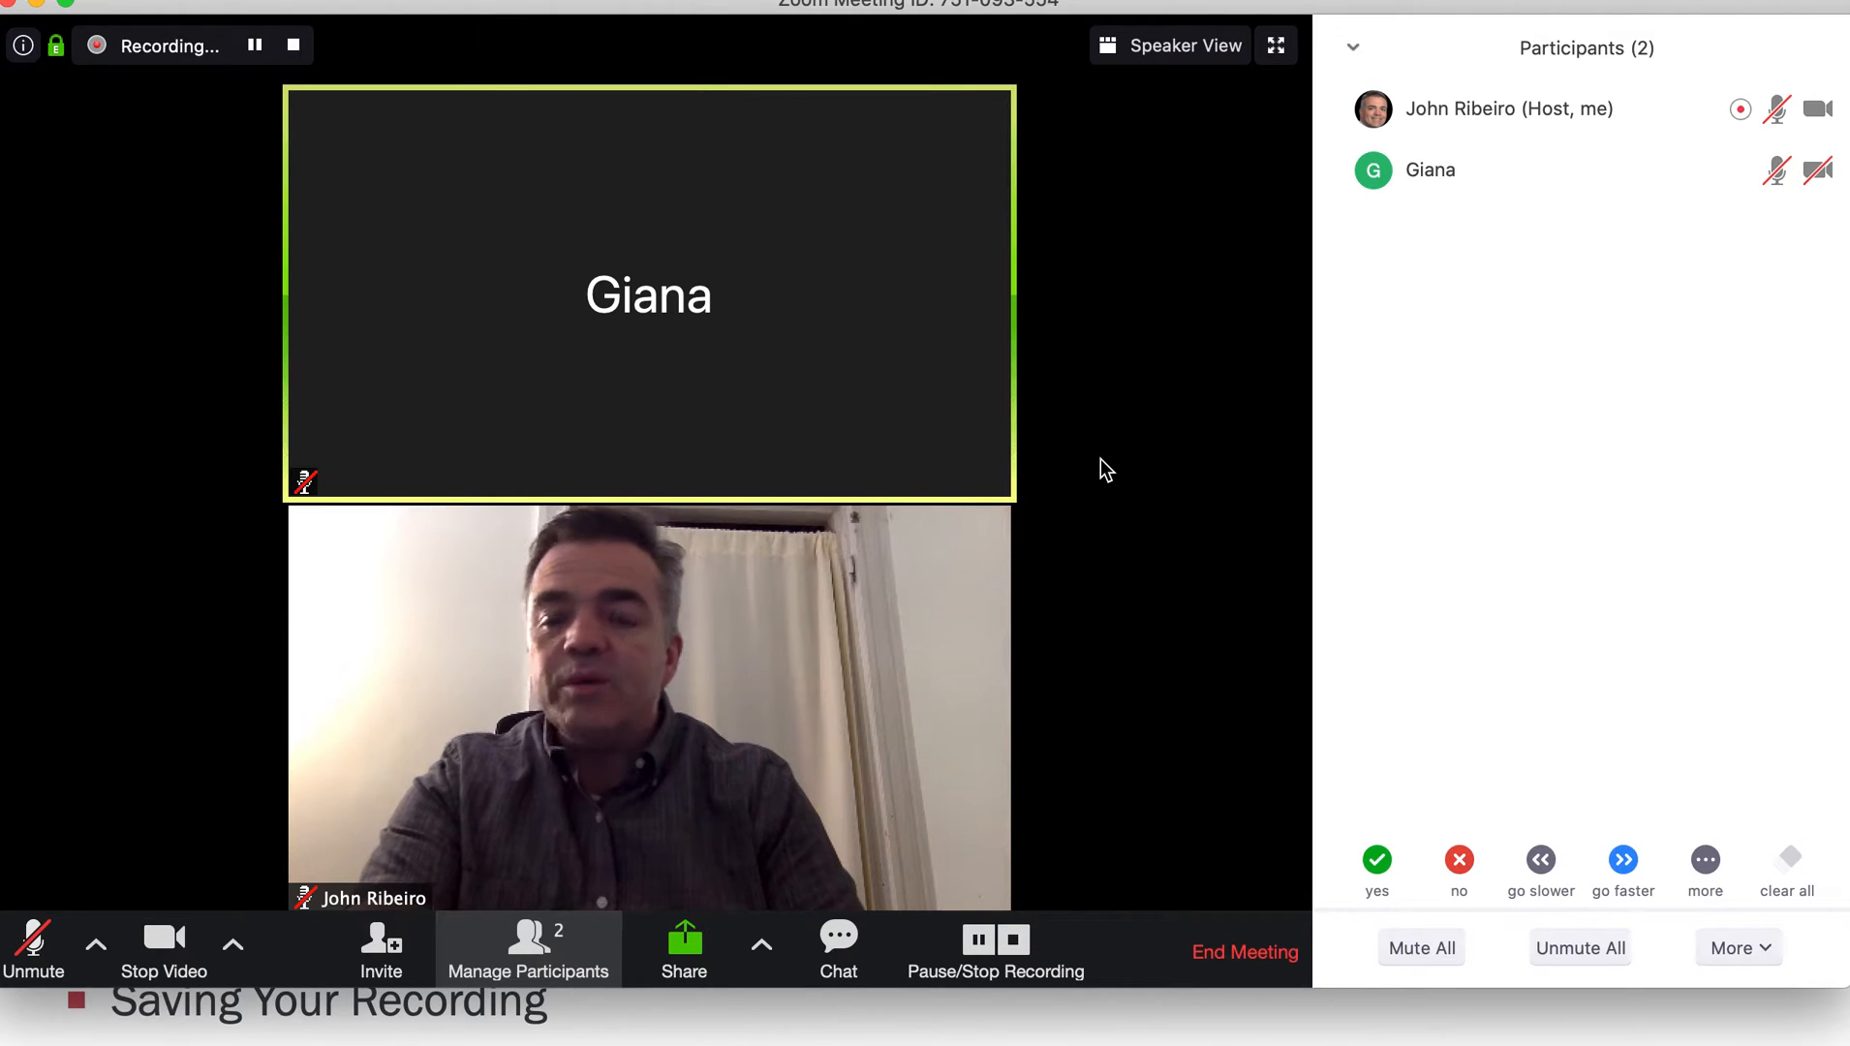
left_click(1126, 55)
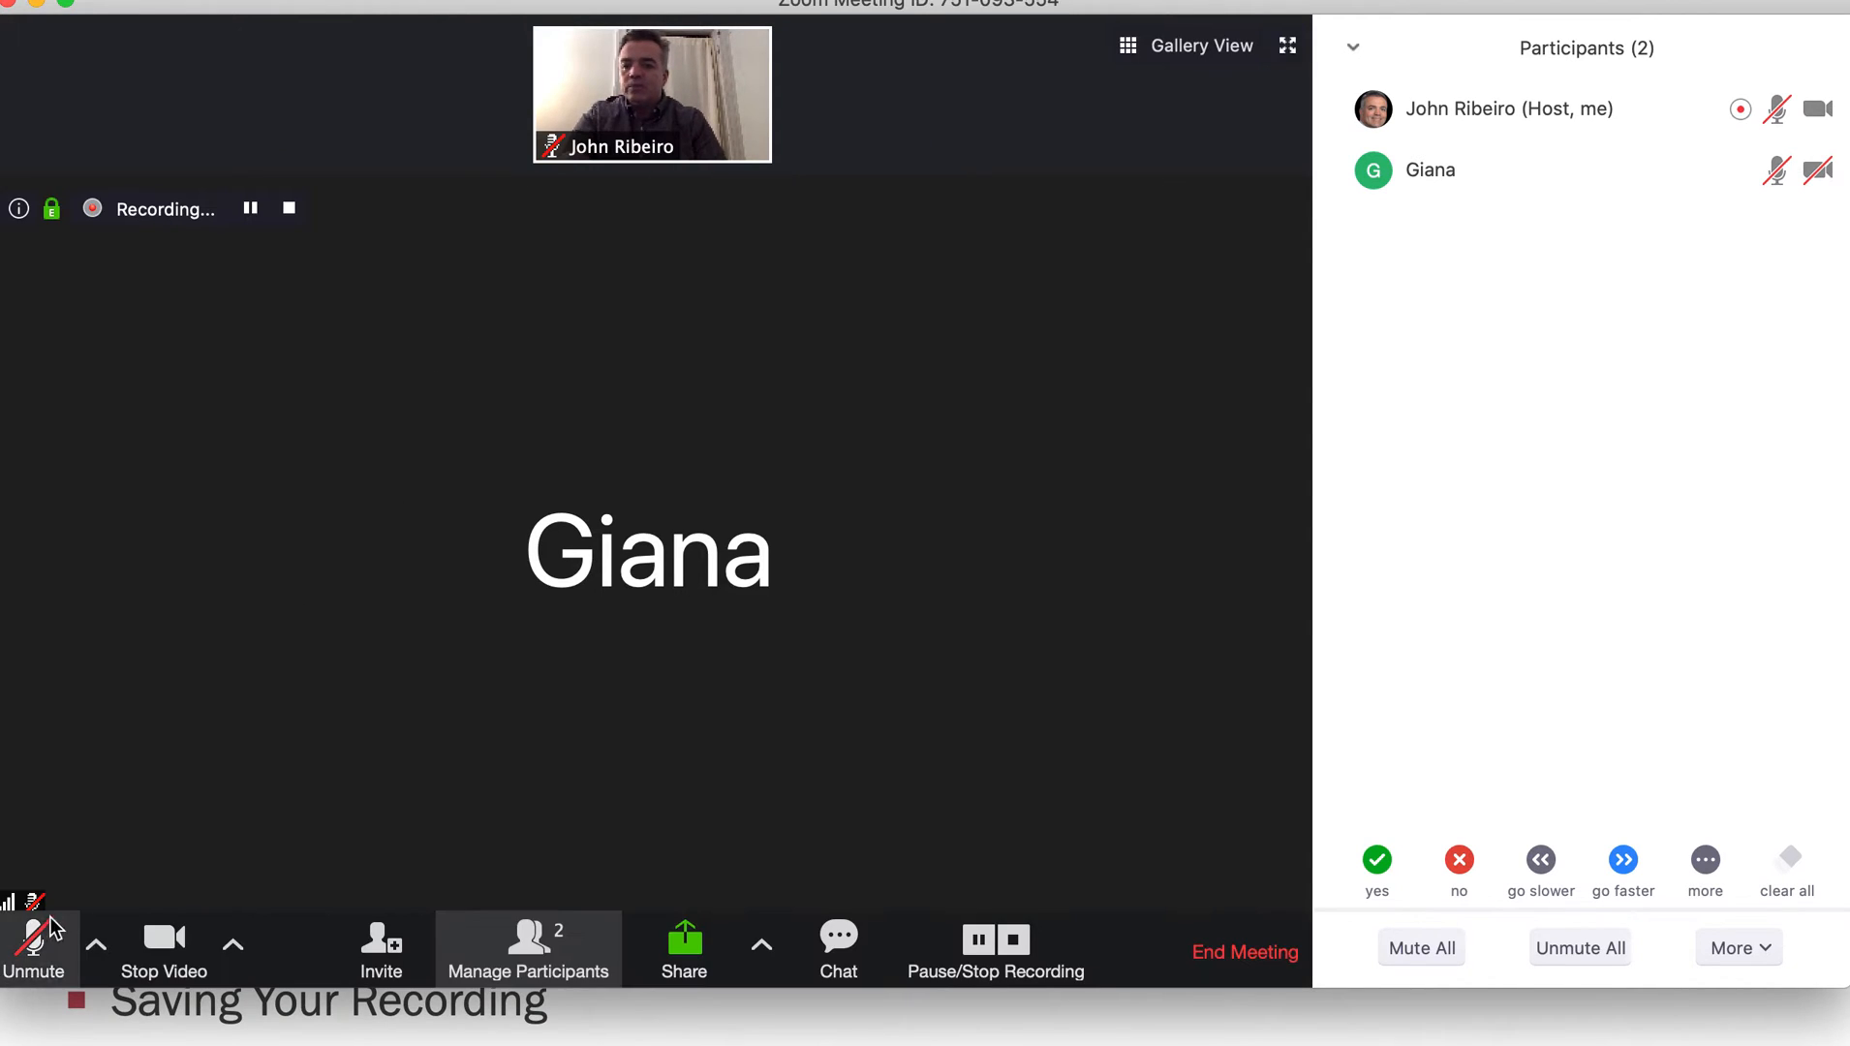
Step: Unmute the host's microphone and mute it again
left_click(35, 944)
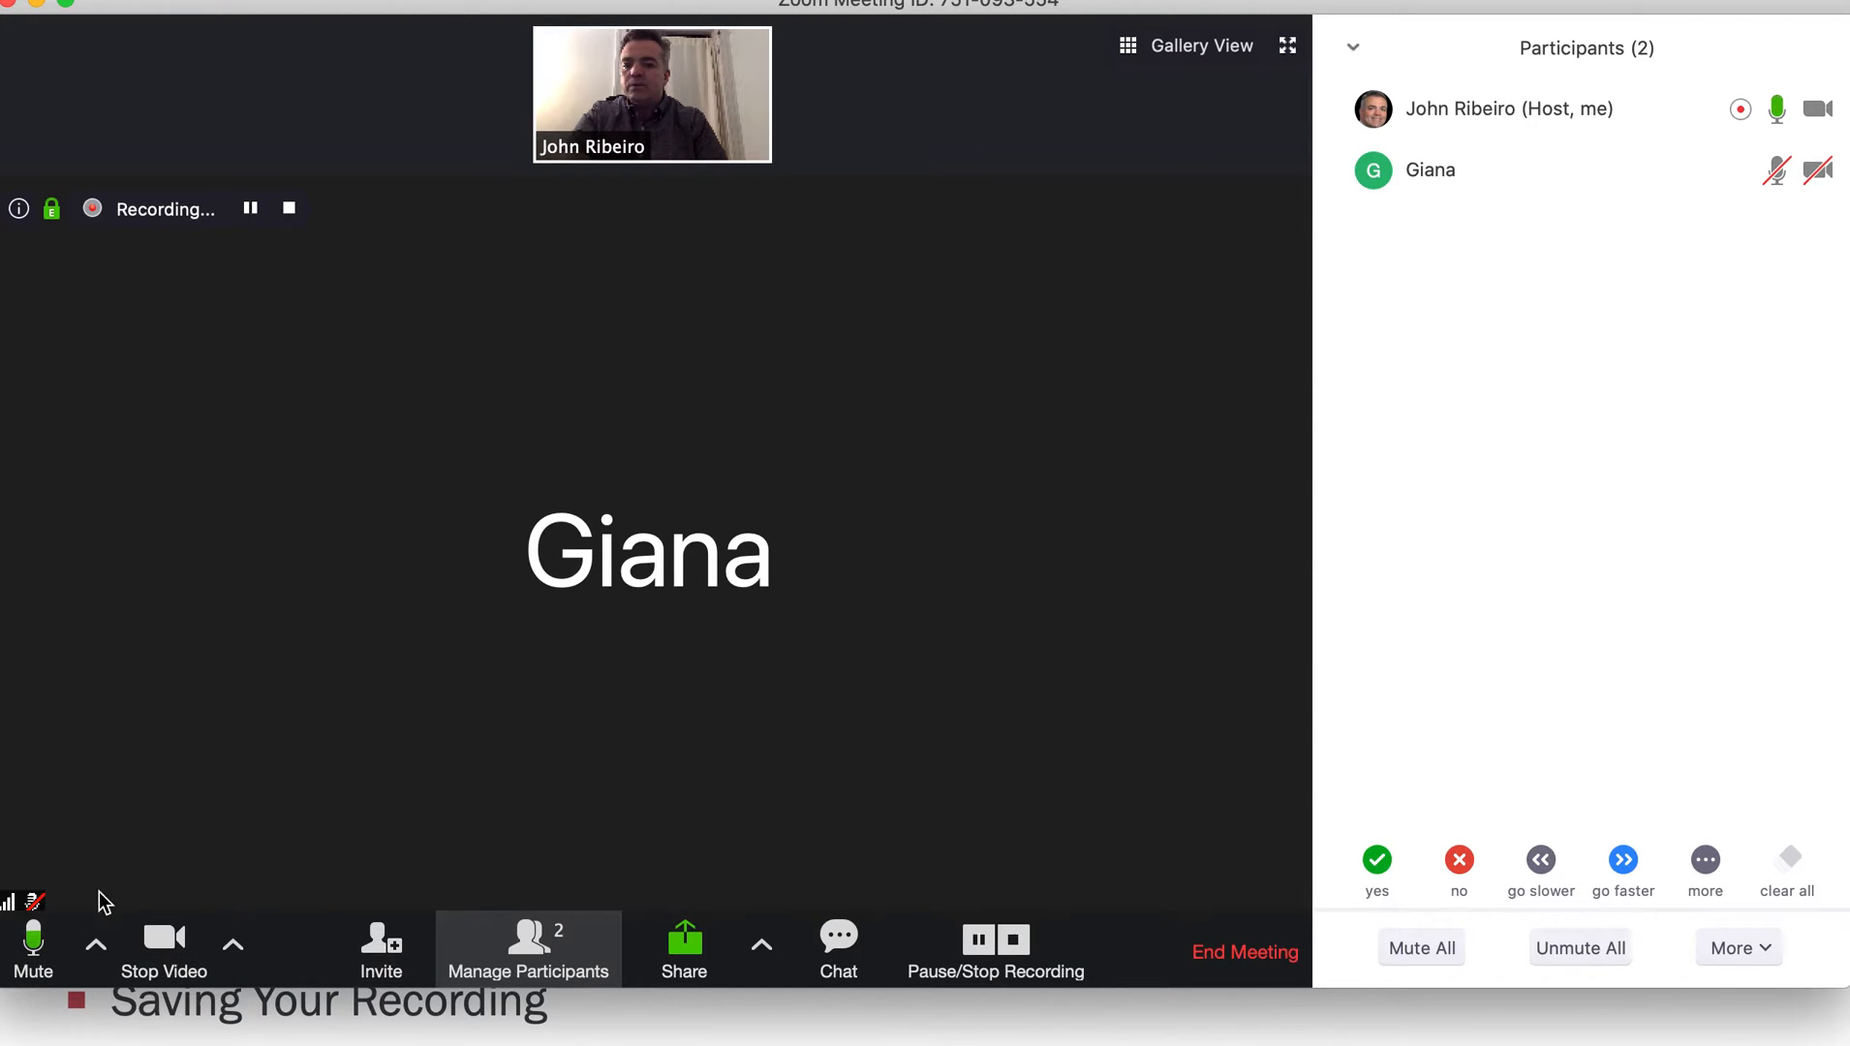
left_click(39, 938)
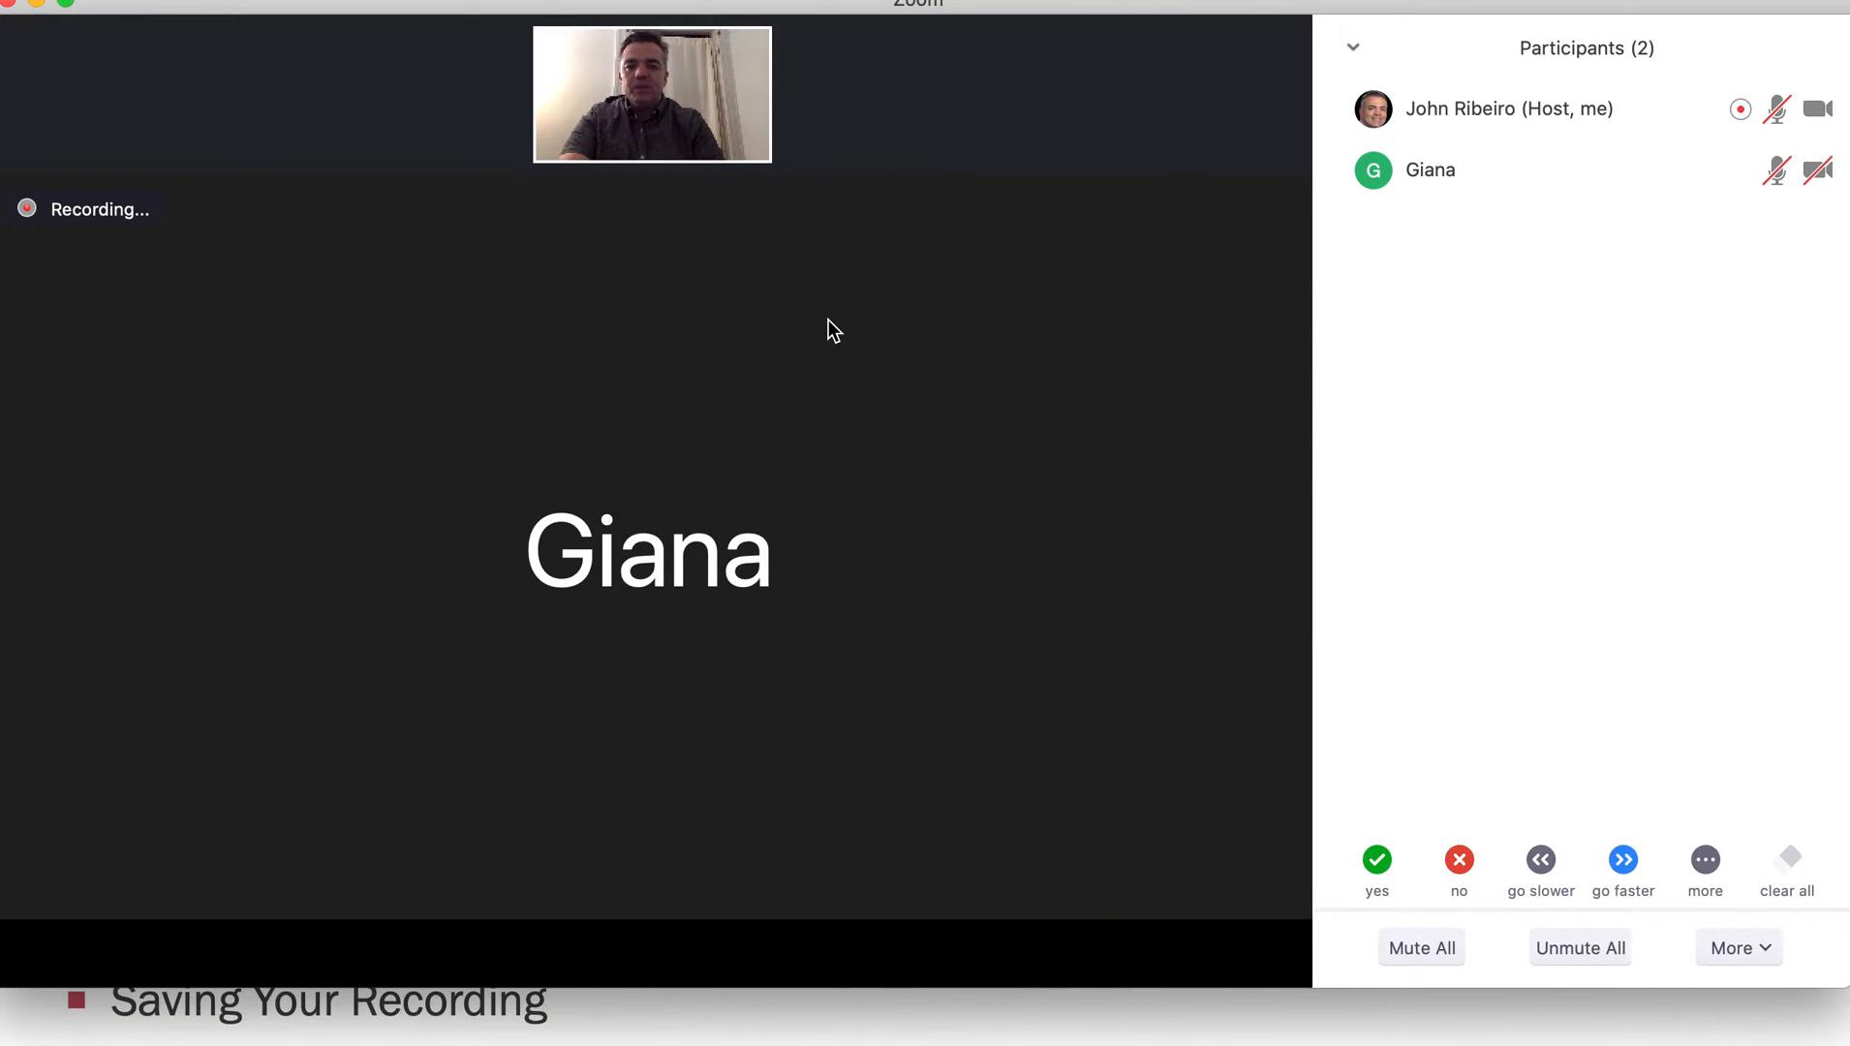
Step: Check the agenda slide in PowerPoint, return to Zoom and end the meeting for all participants
key("super+Tab")
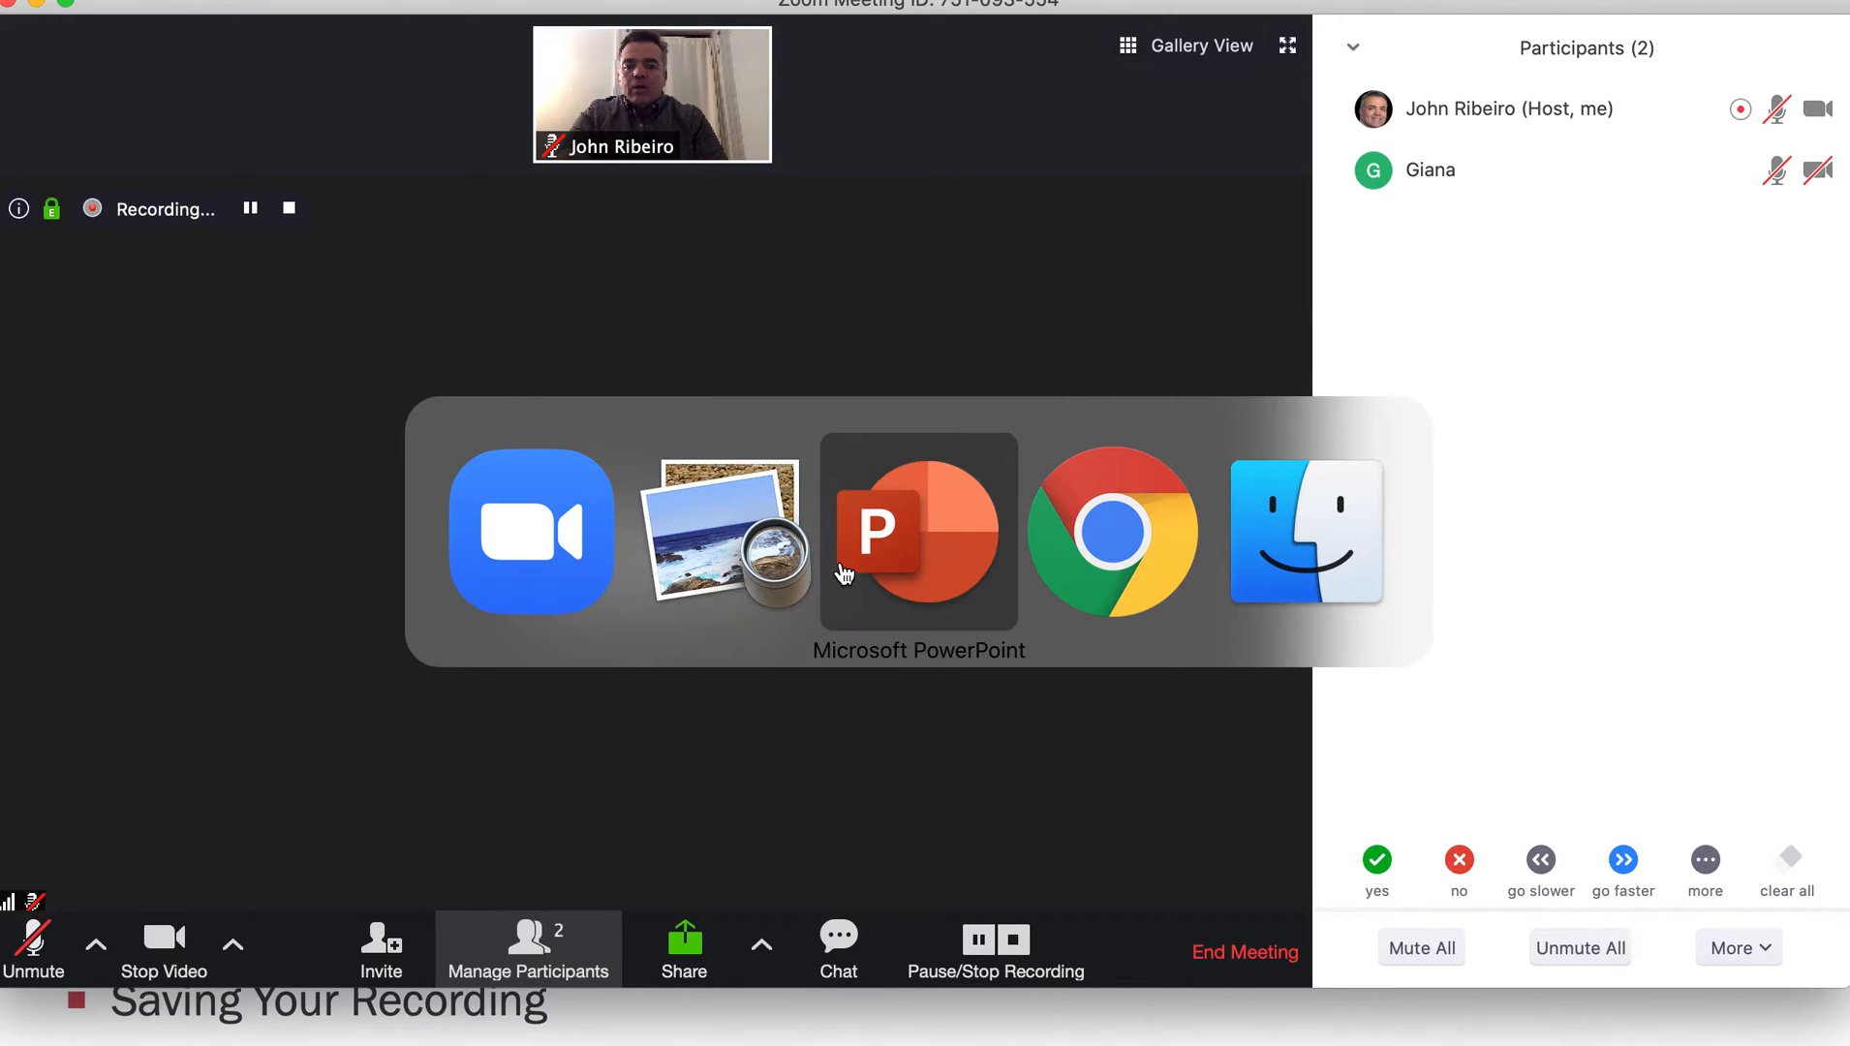
left_click(845, 574)
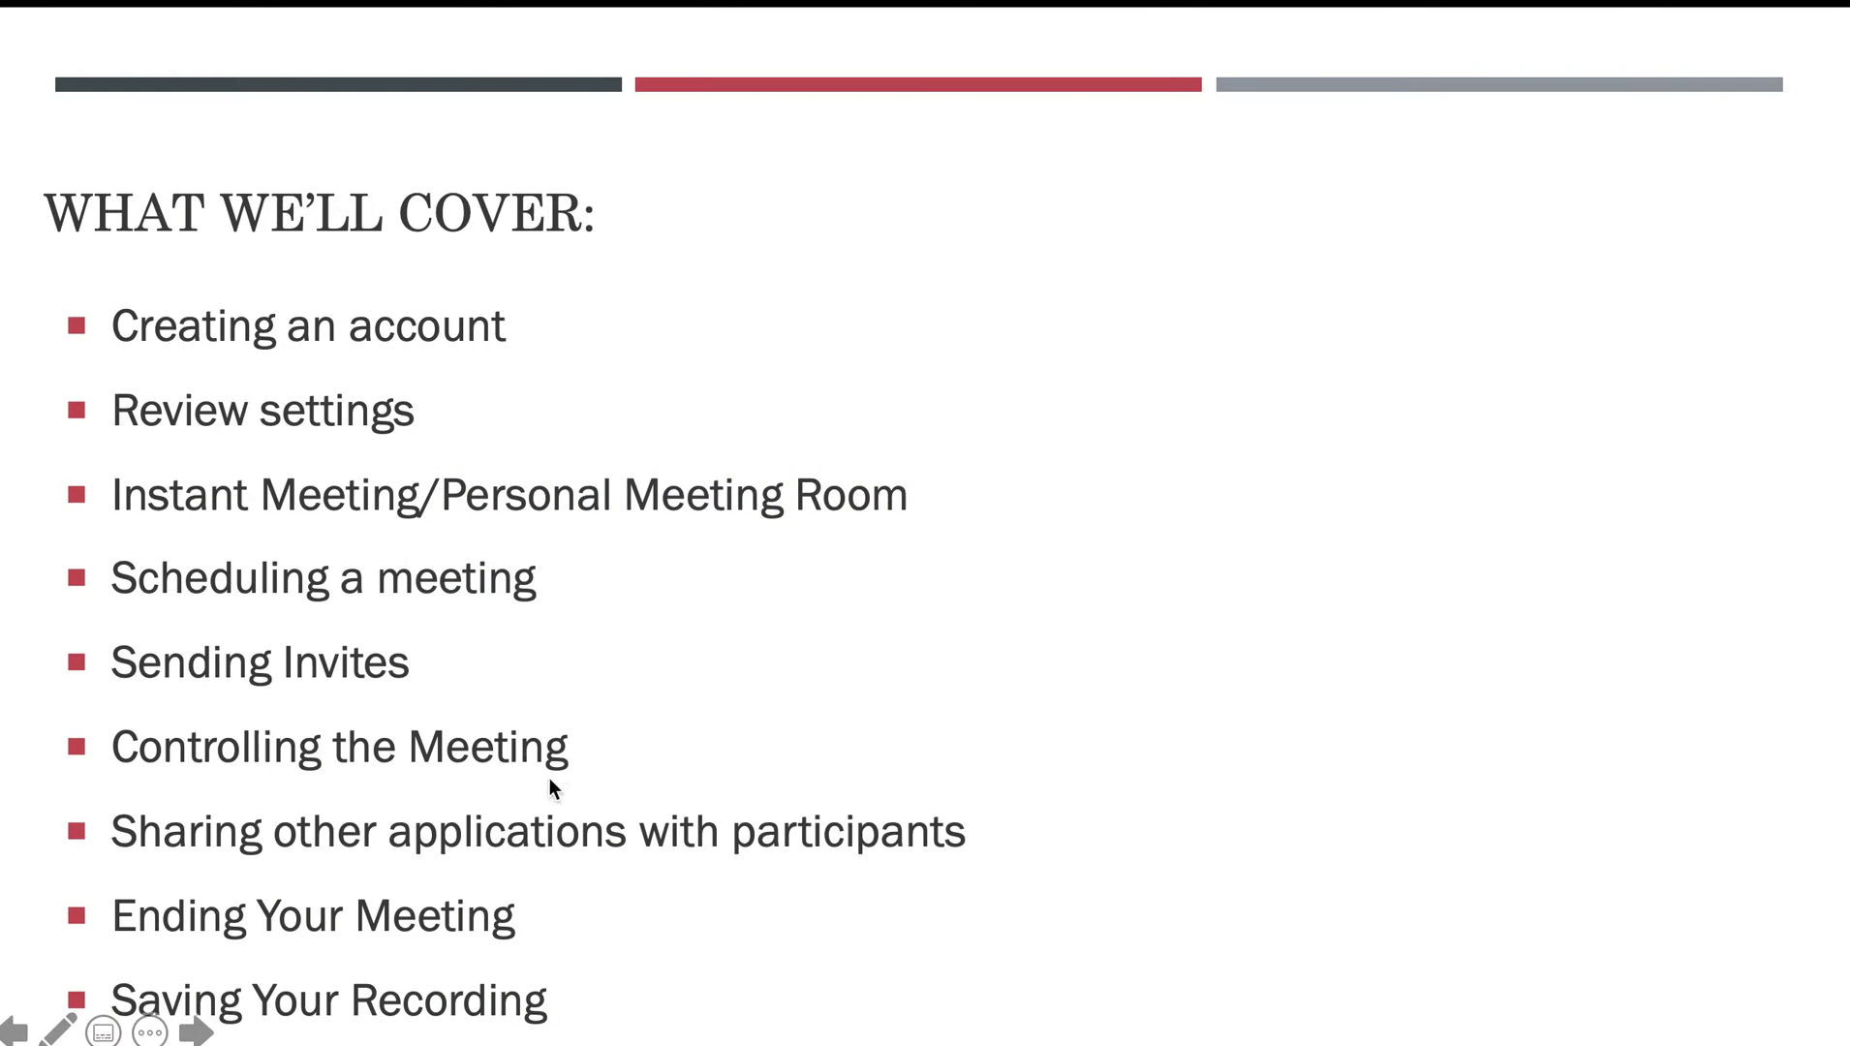
key("super+Tab")
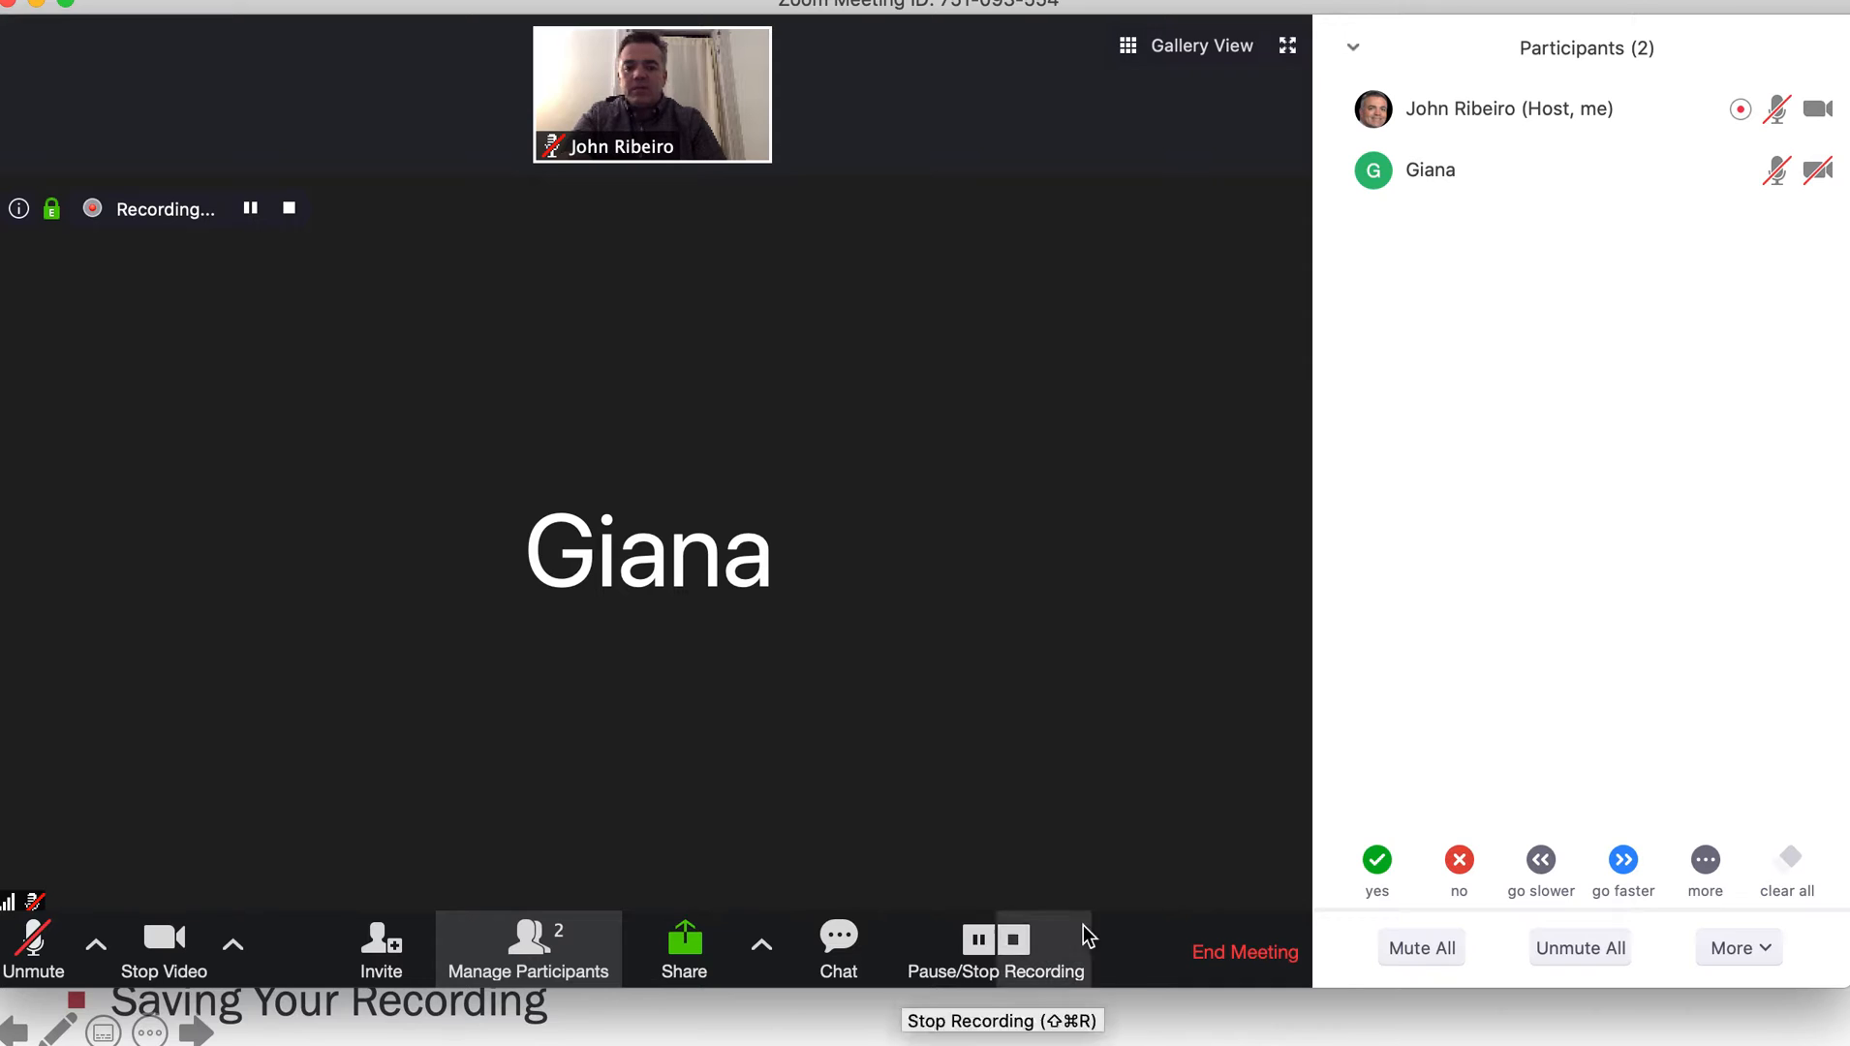
left_click(1216, 952)
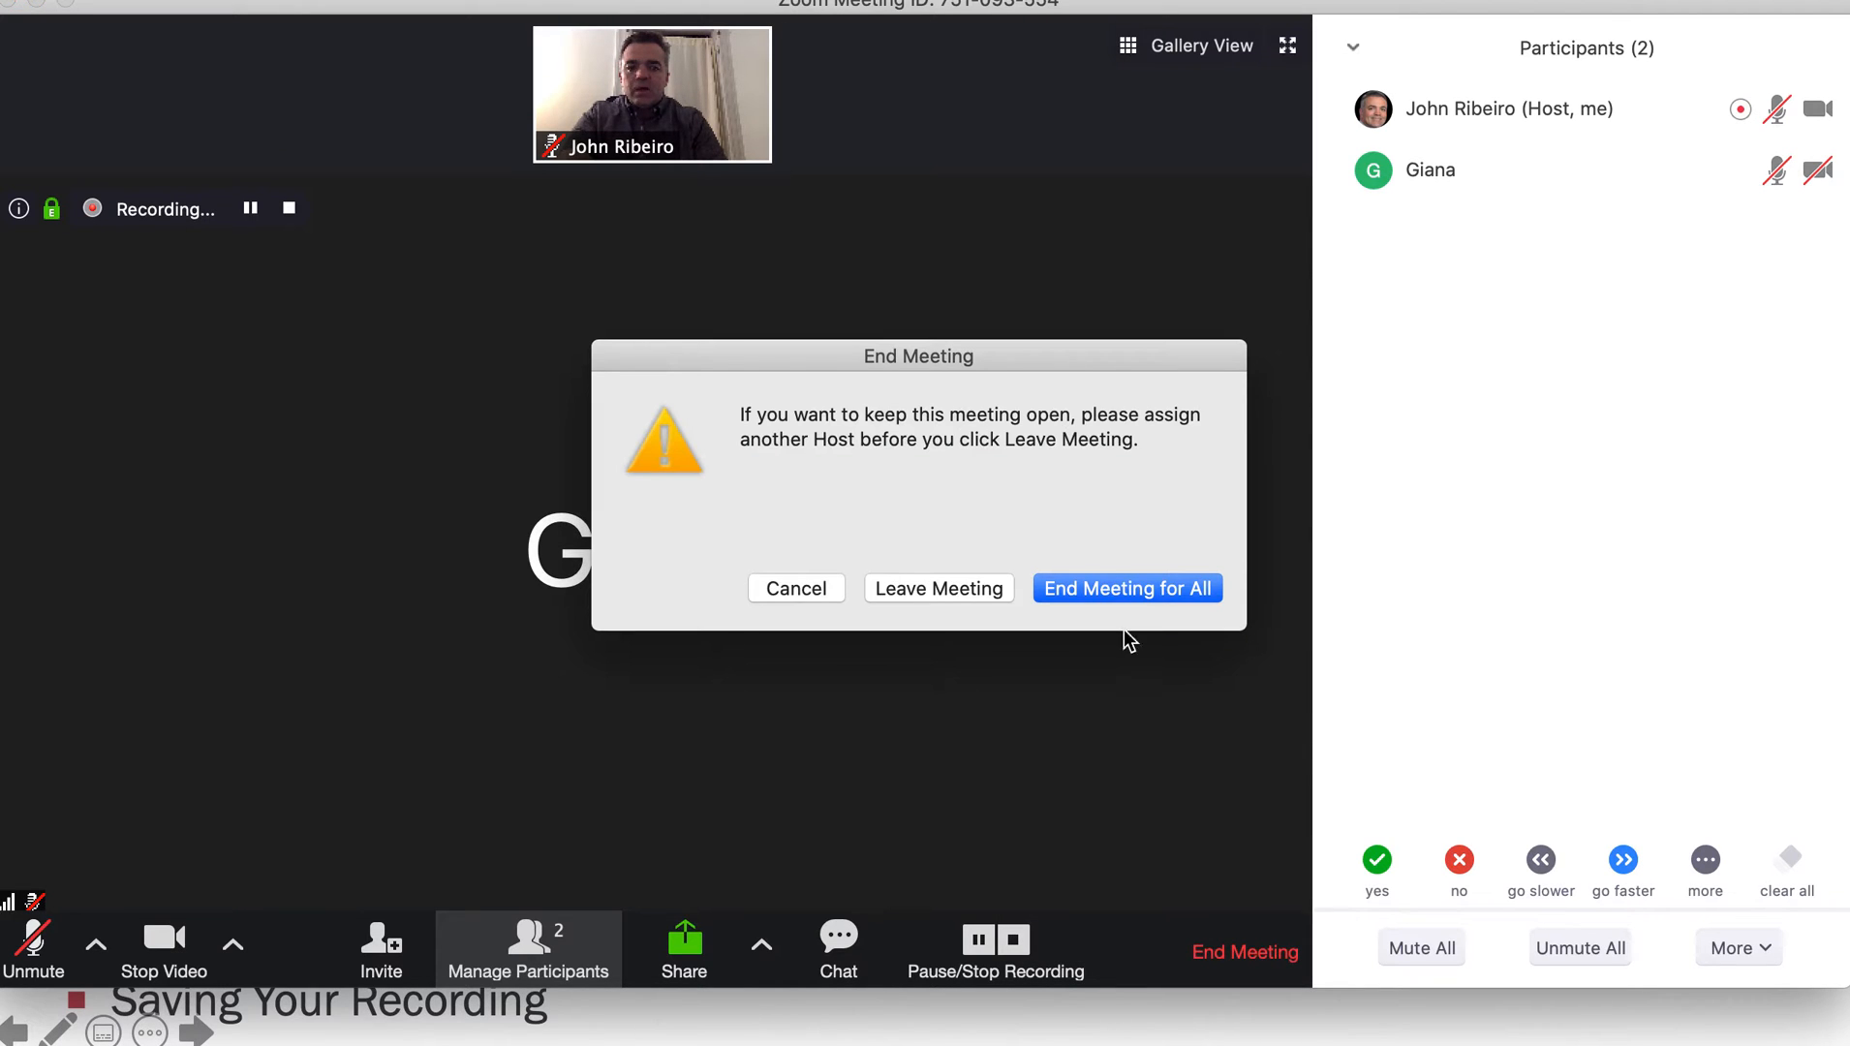
left_click(1151, 588)
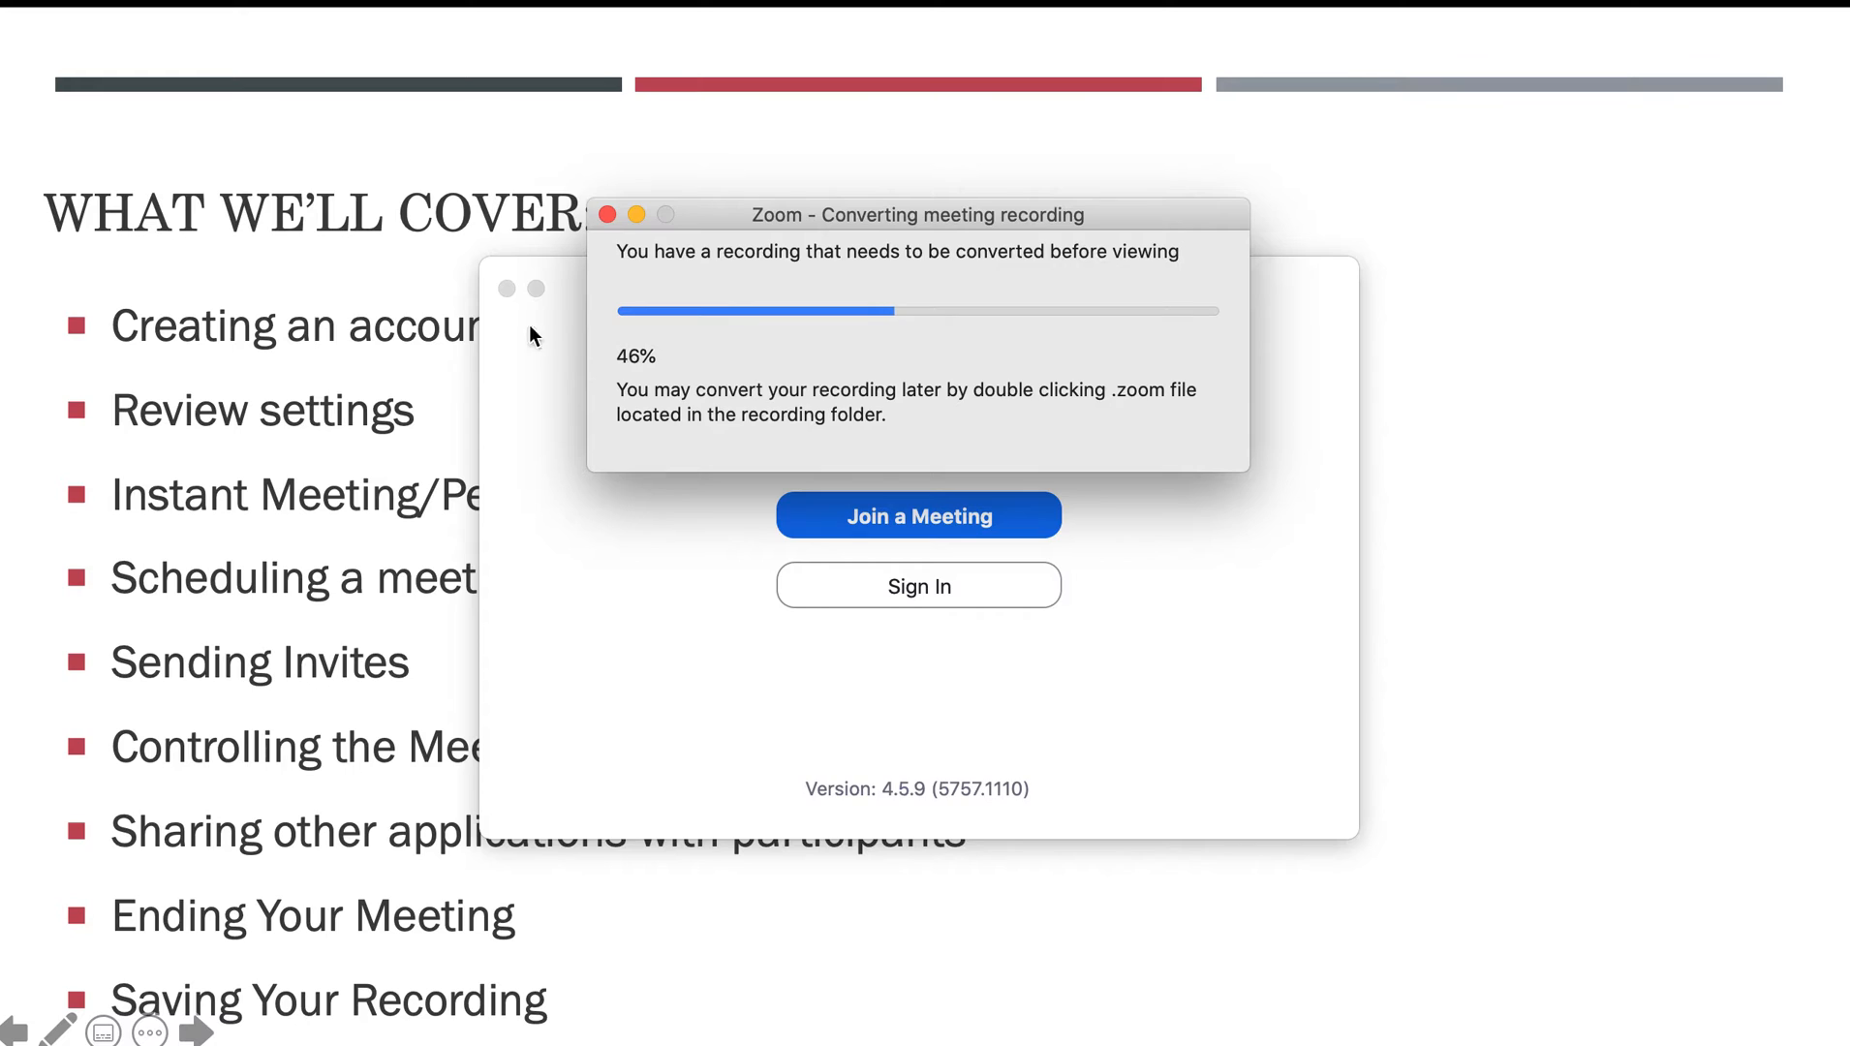
Step: Return to the PowerPoint slide show and advance to the "Saving Your Recording" slide
left_click(279, 510)
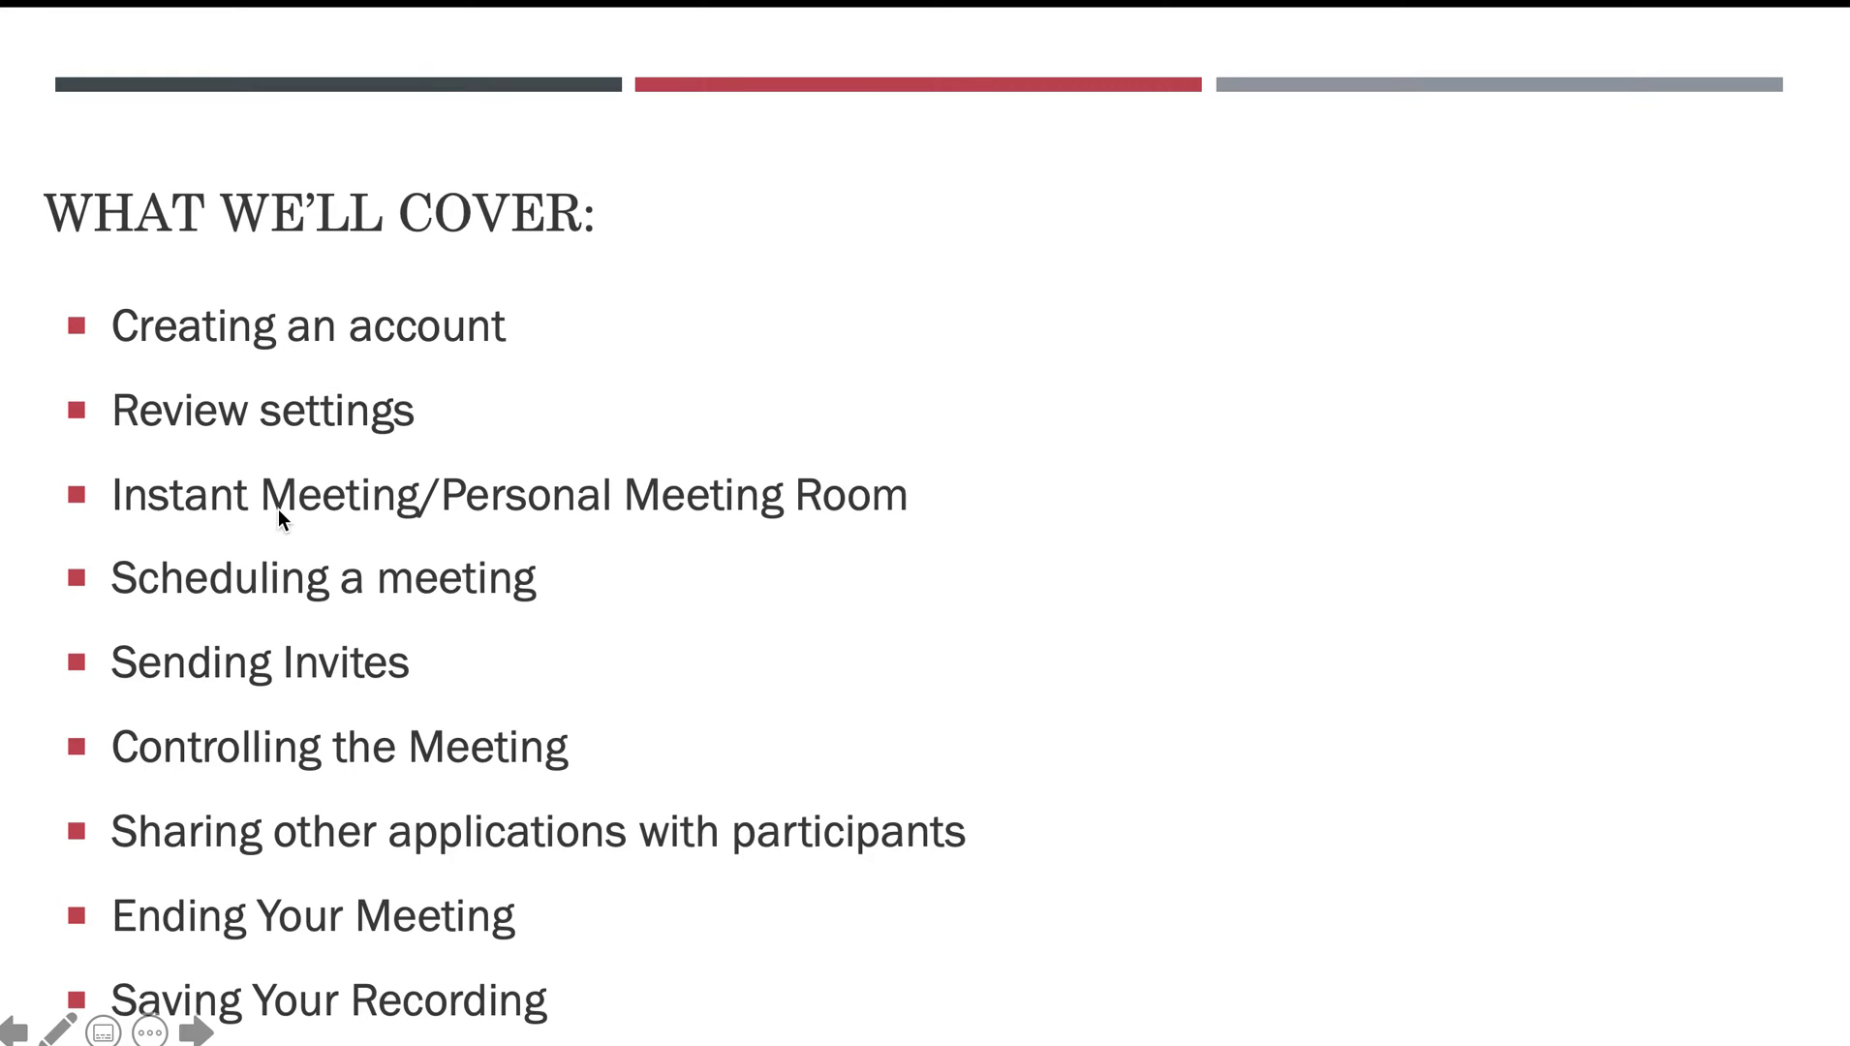
left_click(278, 509)
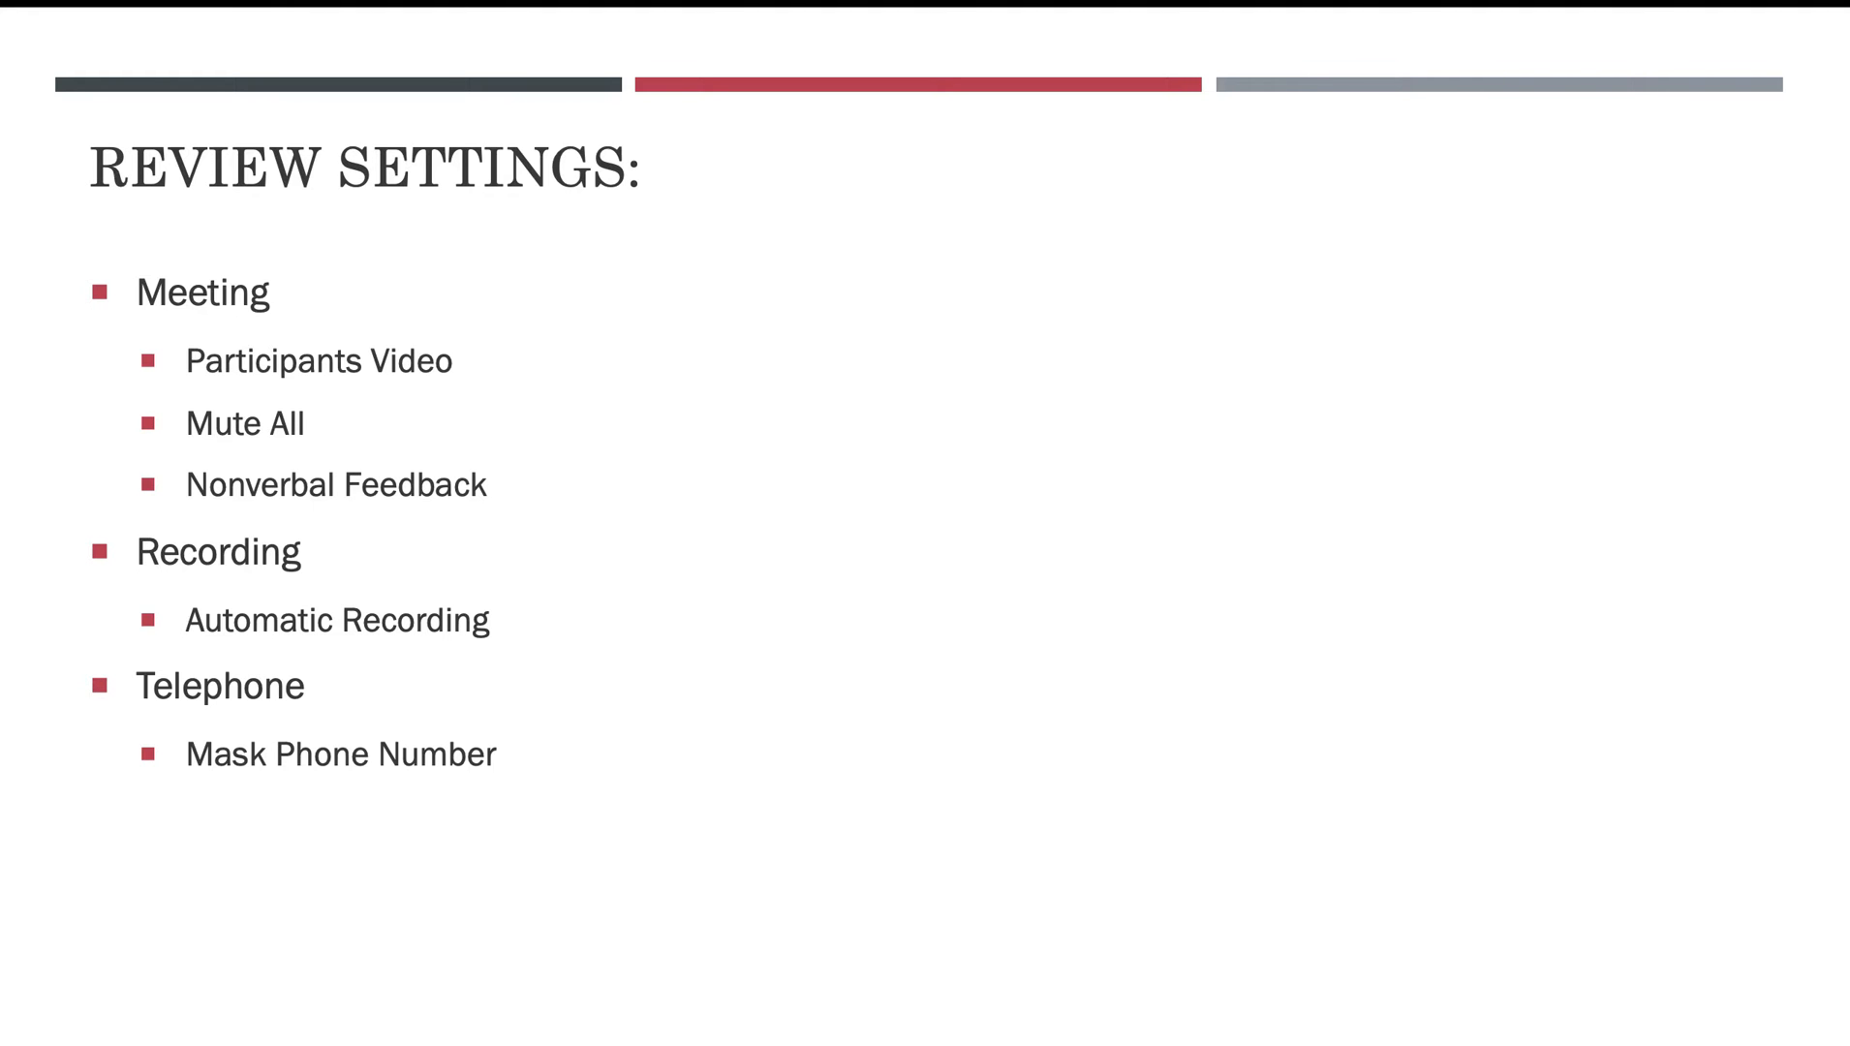
key("Right")
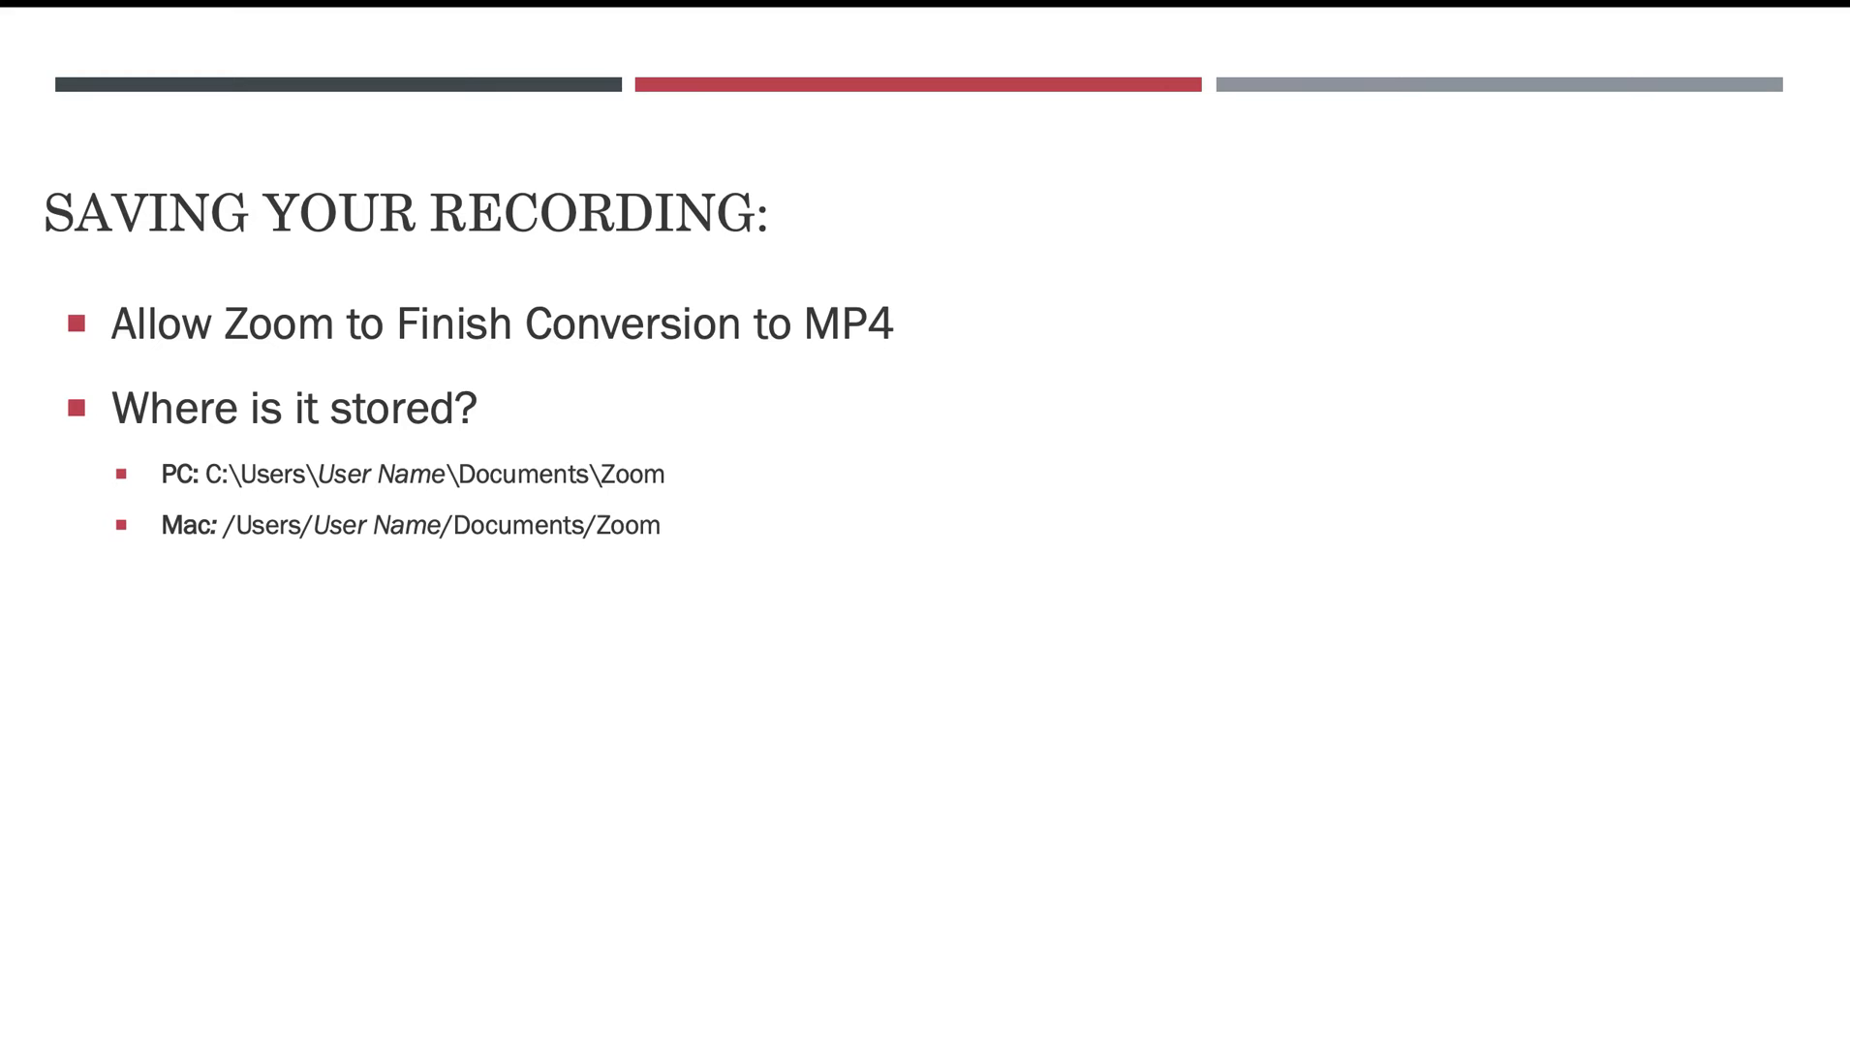